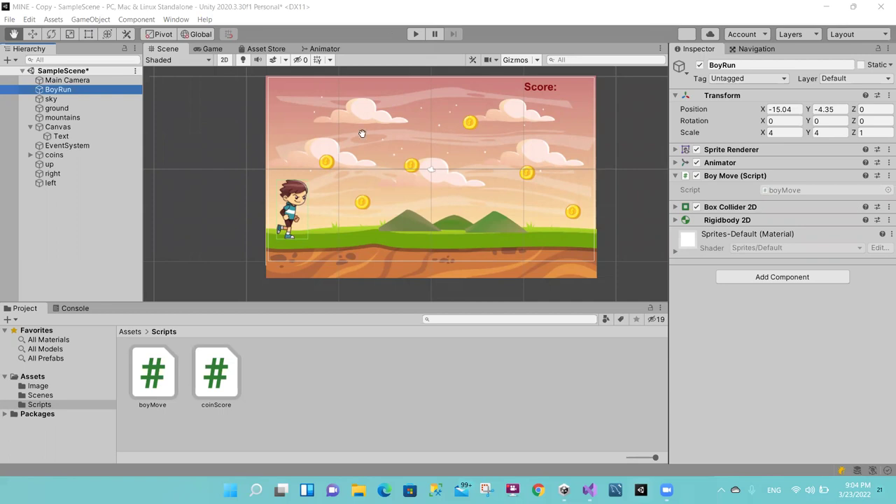
# Step: Start play mode and run the boy right and left, jumping to collect coins
pyautogui.click(414, 35)
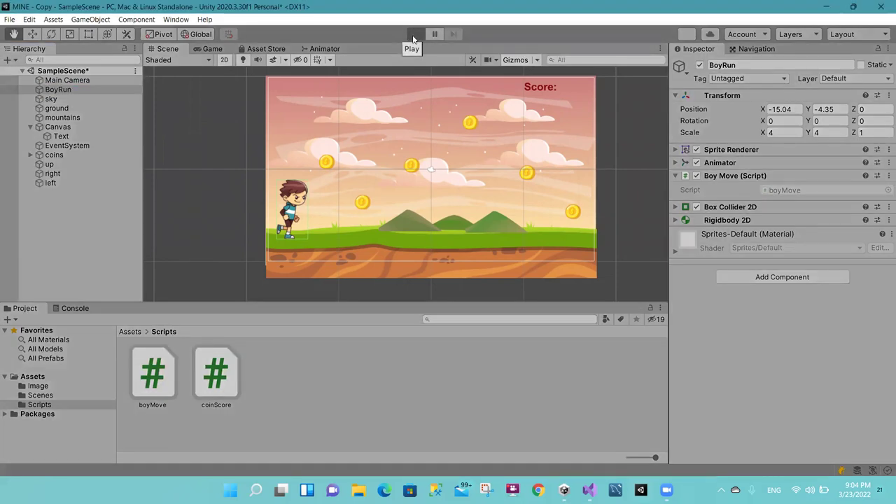
pyautogui.click(414, 35)
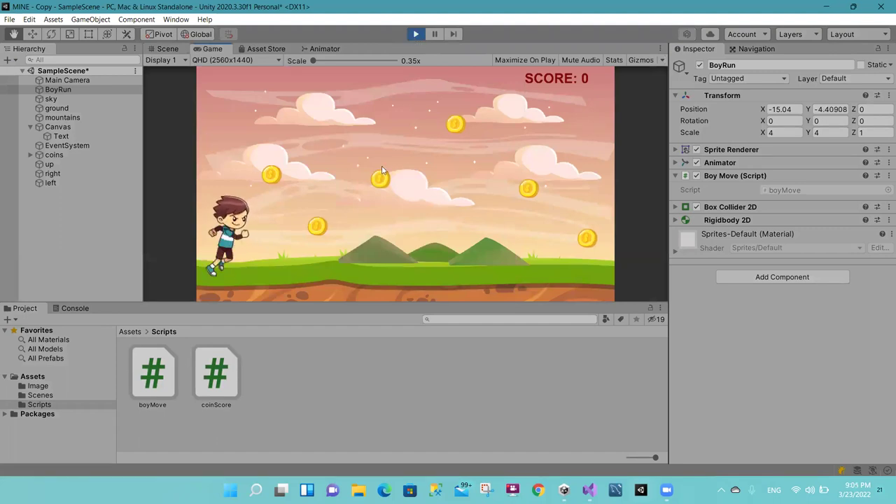
pyautogui.press('Up')
pyautogui.press('Right')
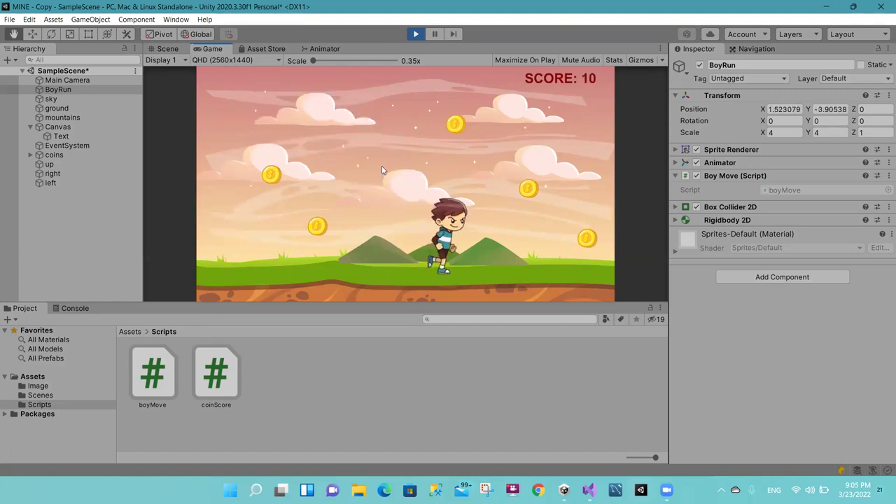
pyautogui.press('Left')
pyautogui.press('Up')
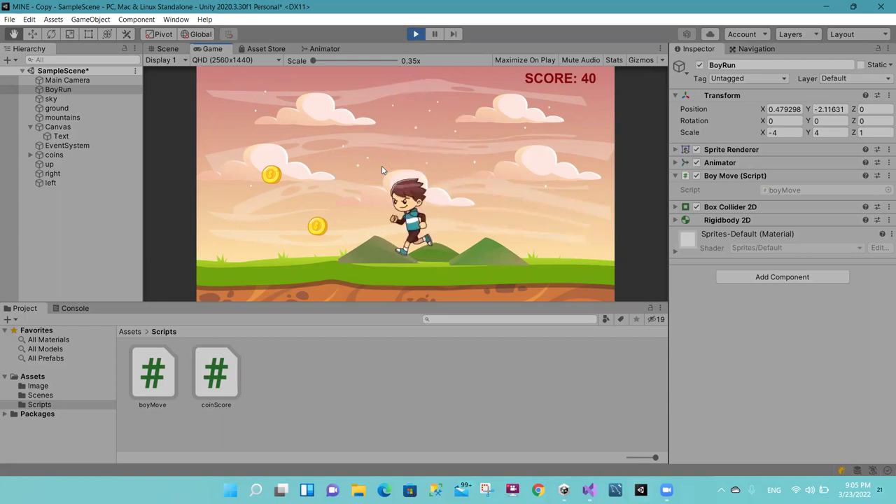
pyautogui.press('Up')
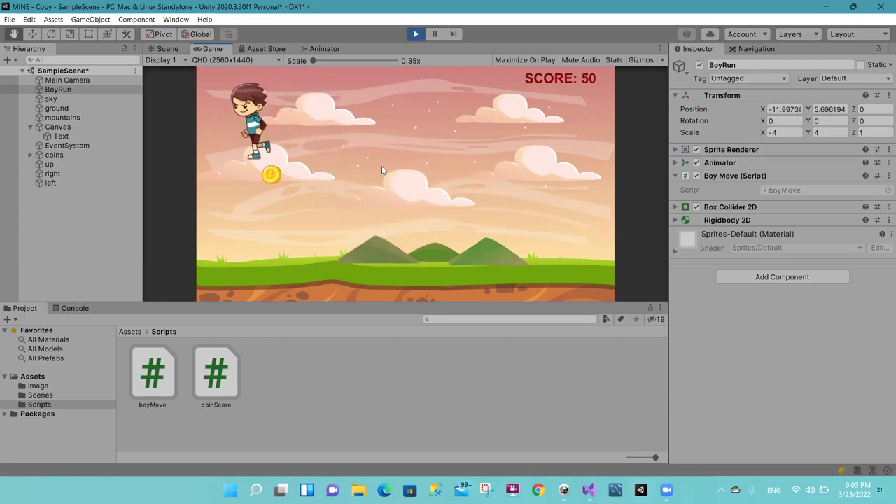
pyautogui.press('Right')
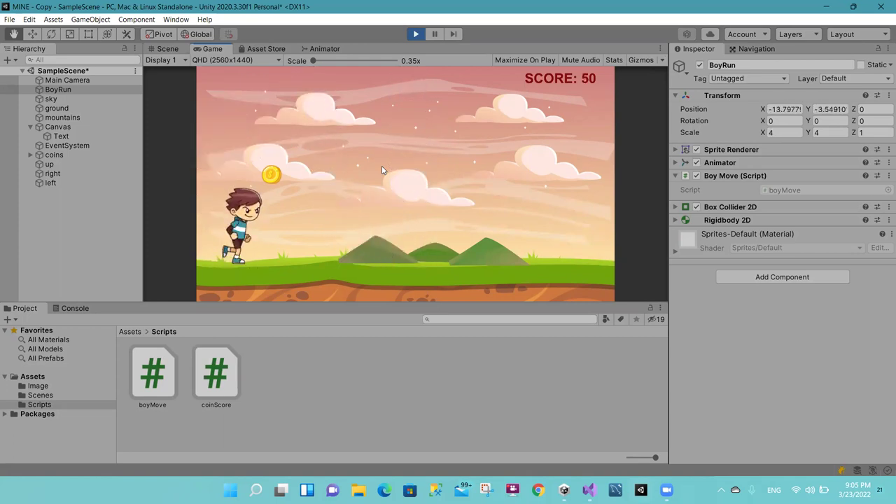
pyautogui.press('Up')
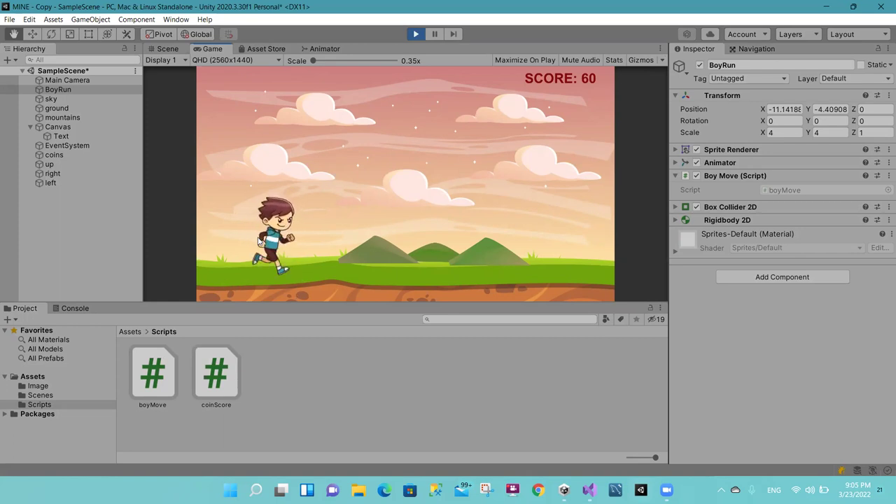
# Step: Restart the game and collect the remaining coins until the score reaches 60
pyautogui.click(412, 35)
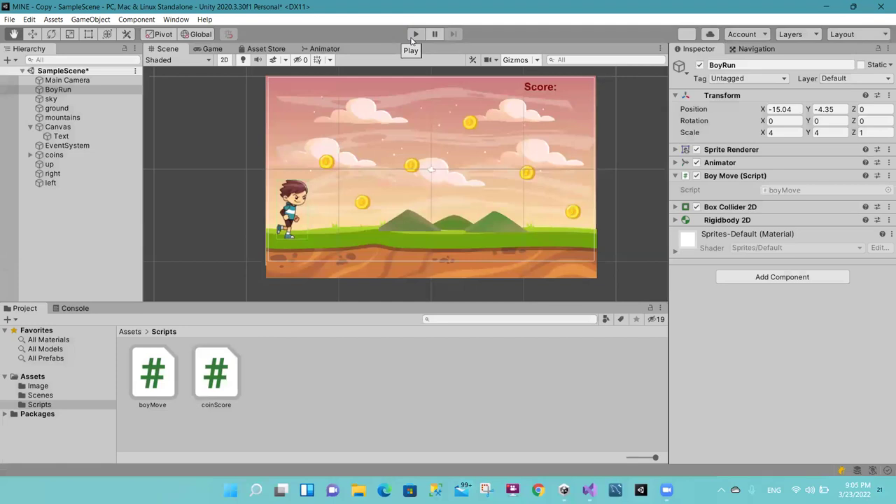
pyautogui.click(415, 35)
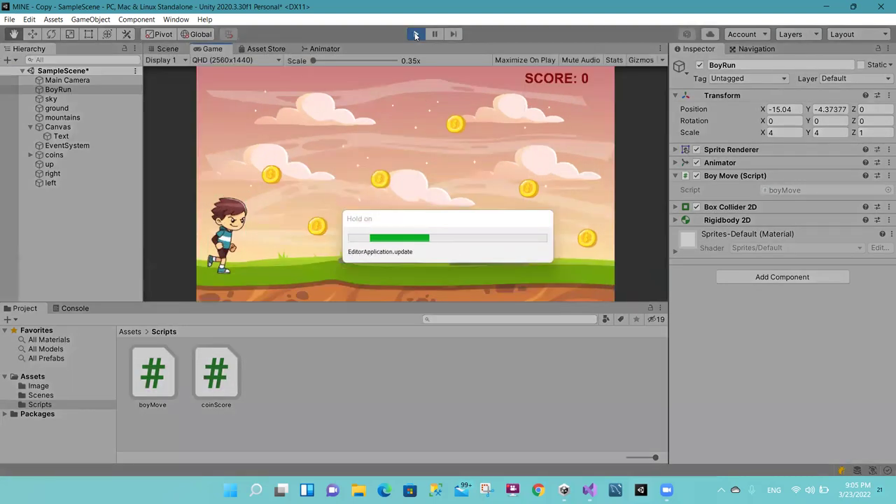
pyautogui.press('Right')
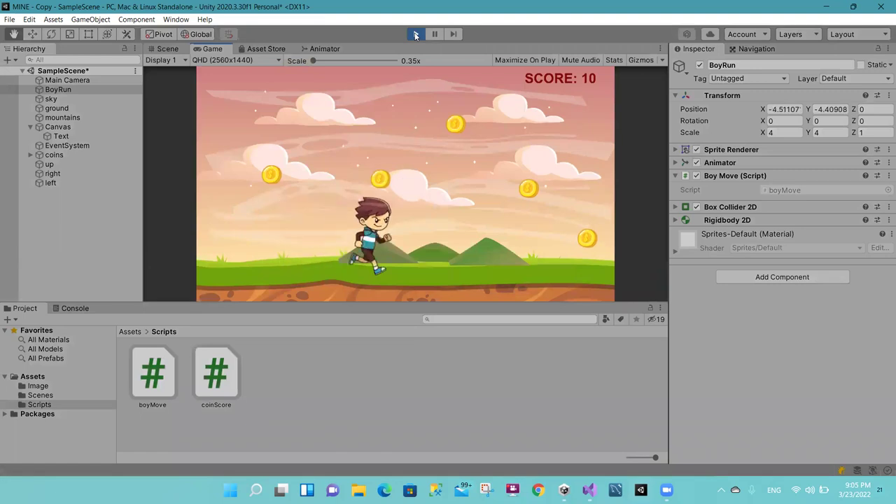
pyautogui.press('Left')
pyautogui.press('Up')
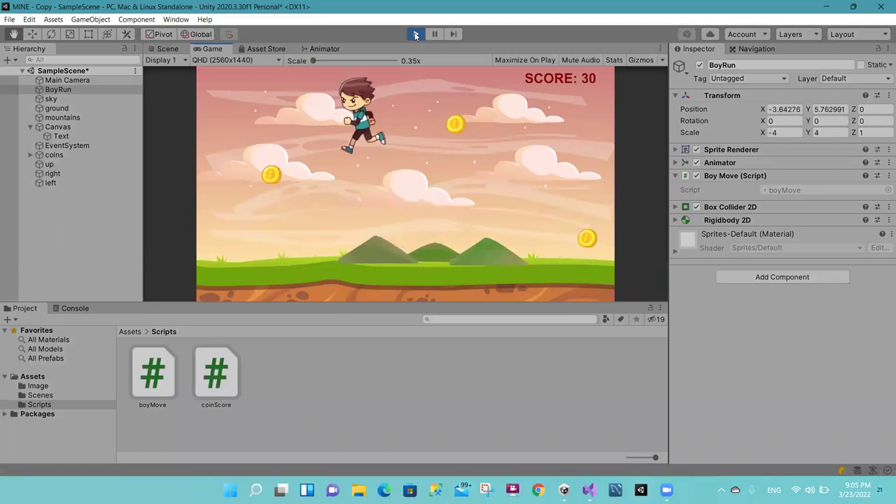
pyautogui.press('Right')
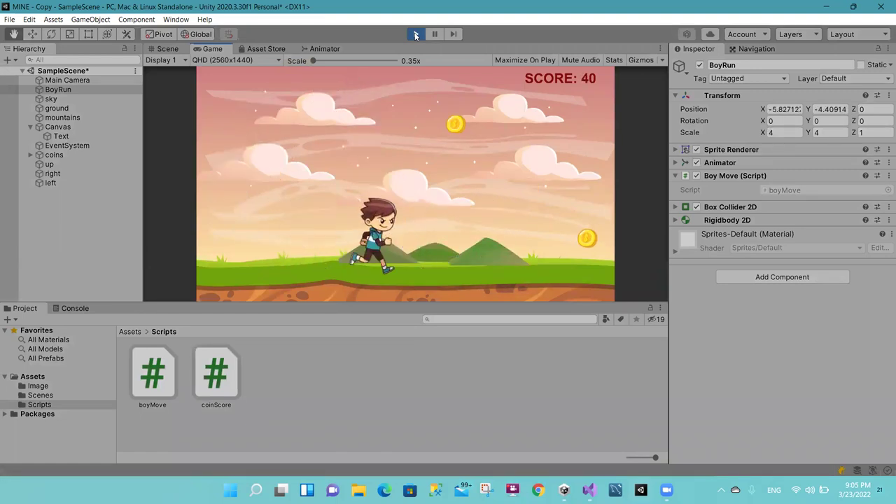
pyautogui.press('Up')
pyautogui.press('Left')
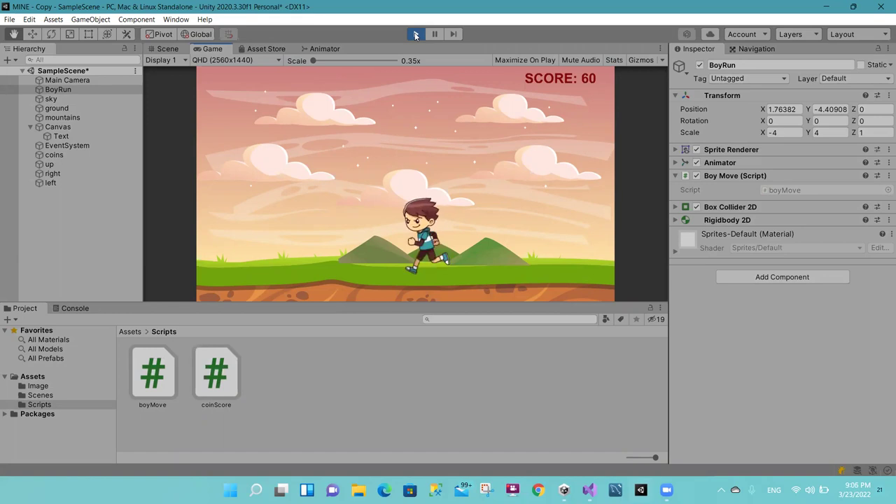
# Step: Exit play mode, inspect the ground and mountains objects, then switch to boyMove.cs in Visual Studio
pyautogui.click(416, 35)
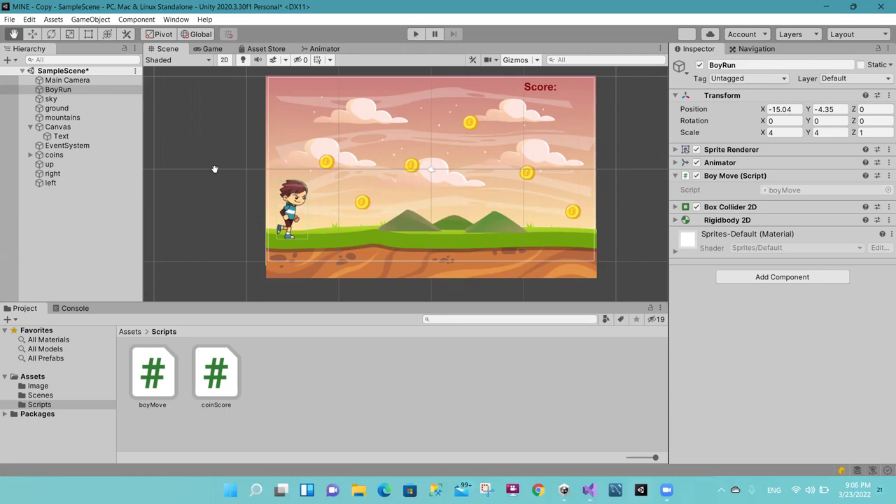
pyautogui.click(76, 110)
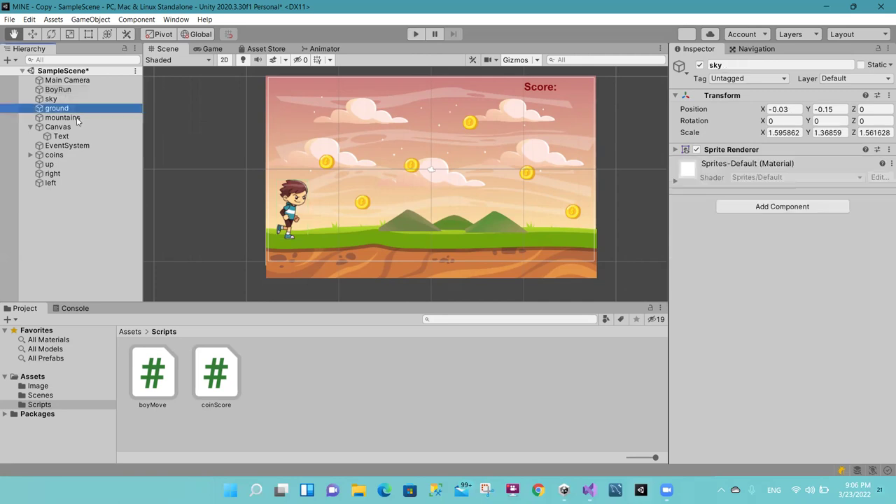
pyautogui.click(79, 119)
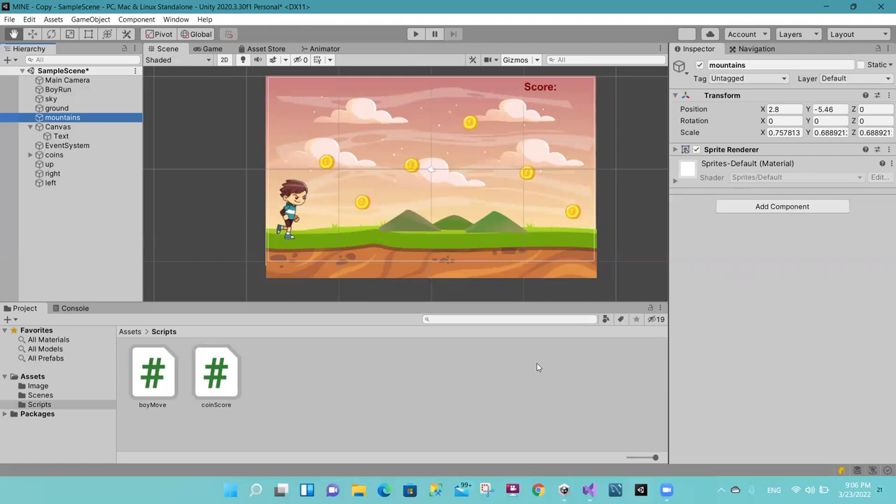
pyautogui.click(587, 488)
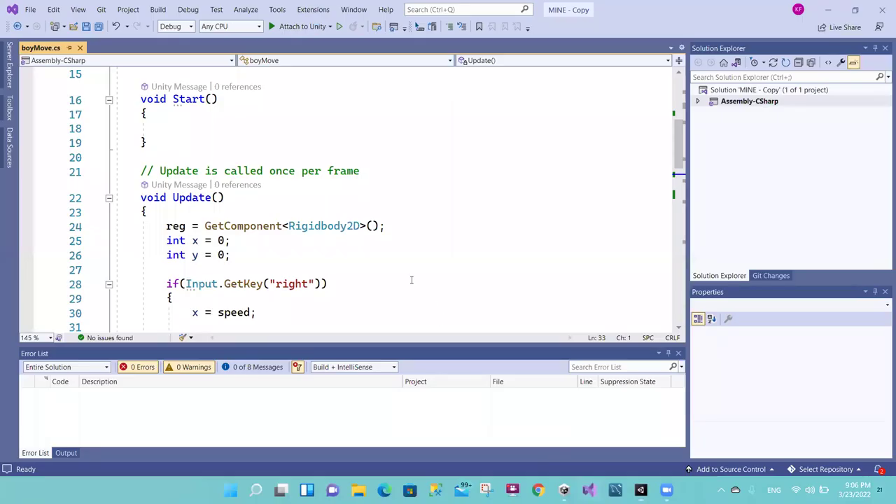
# Step: Add a 'public GameObject sky;' field on line 13 of boyMove
pyautogui.moveTo(677, 168); pyautogui.dragTo(679, 118)
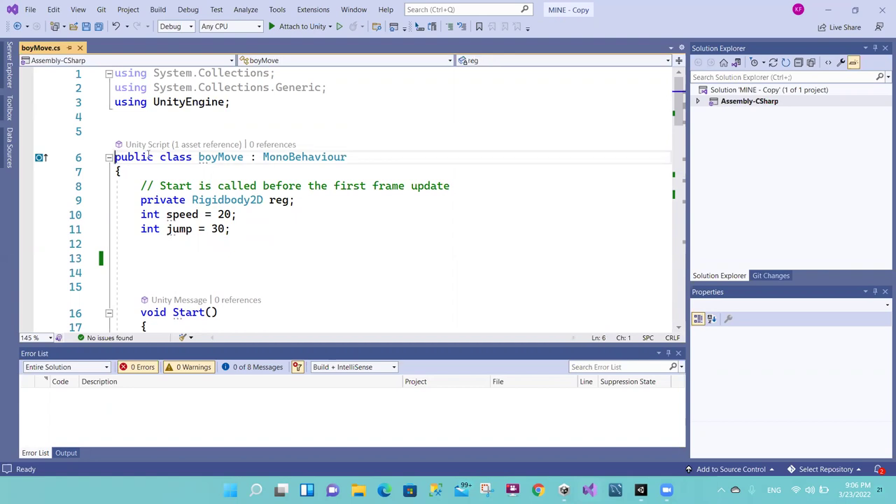
pyautogui.moveTo(115, 157); pyautogui.dragTo(282, 157)
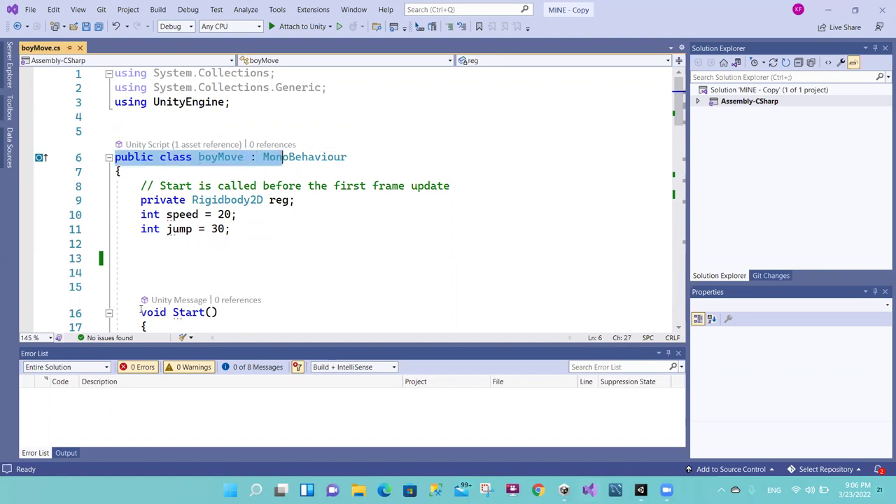
pyautogui.moveTo(140, 312); pyautogui.dragTo(227, 308)
pyautogui.click(205, 244)
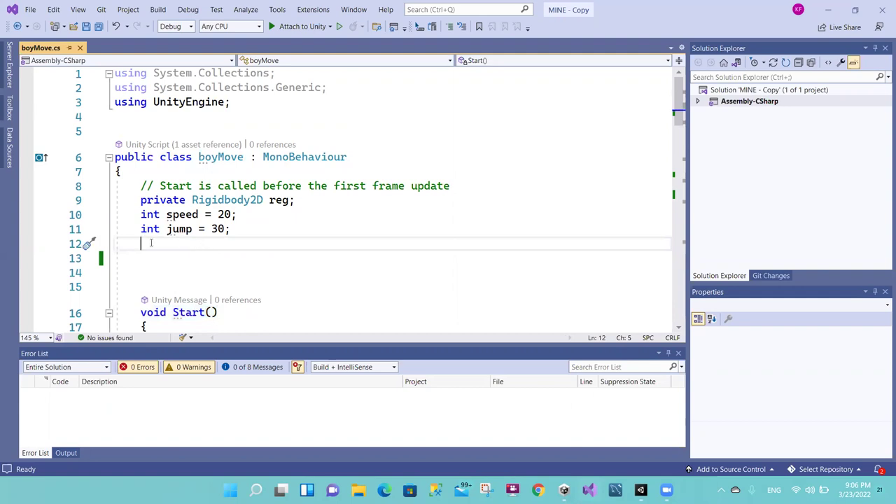
pyautogui.press('Down')
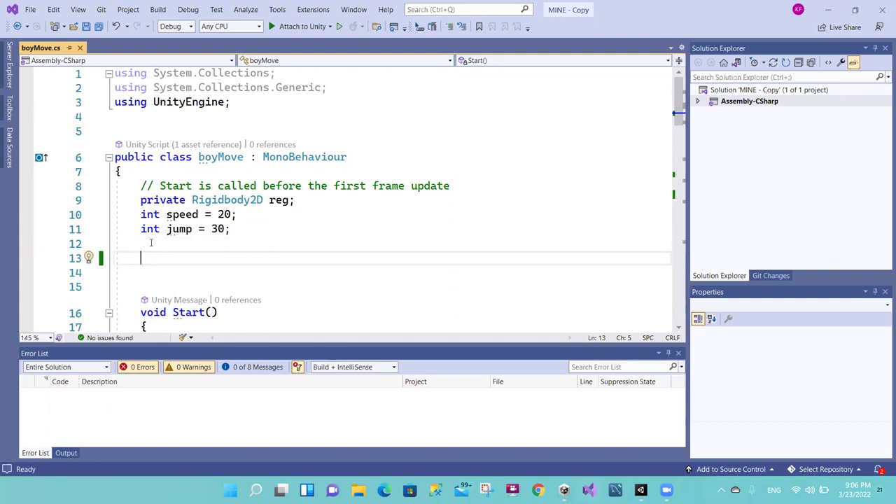
pyautogui.write('public ')
pyautogui.write('g')
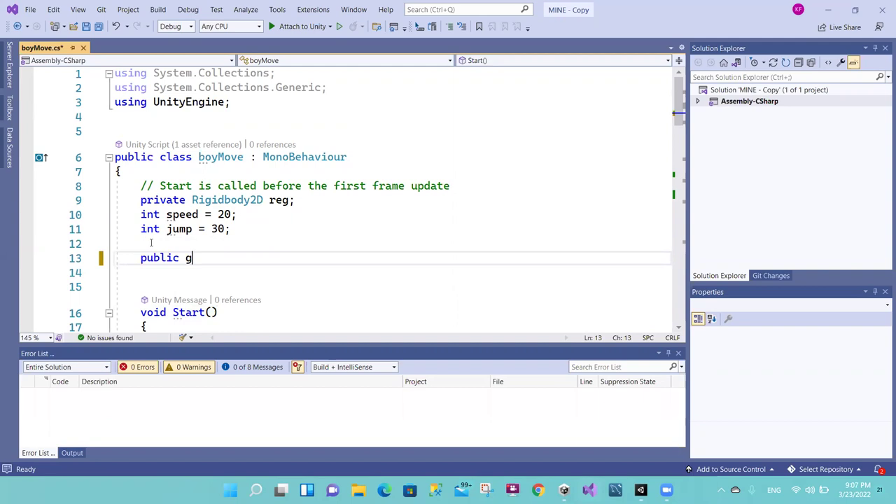
pyautogui.write('ame')
pyautogui.press('Tab')
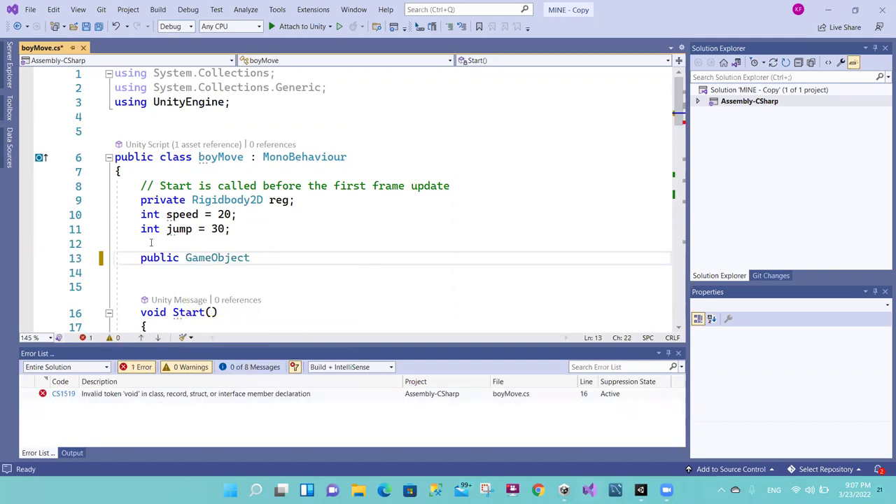
pyautogui.write('sky')
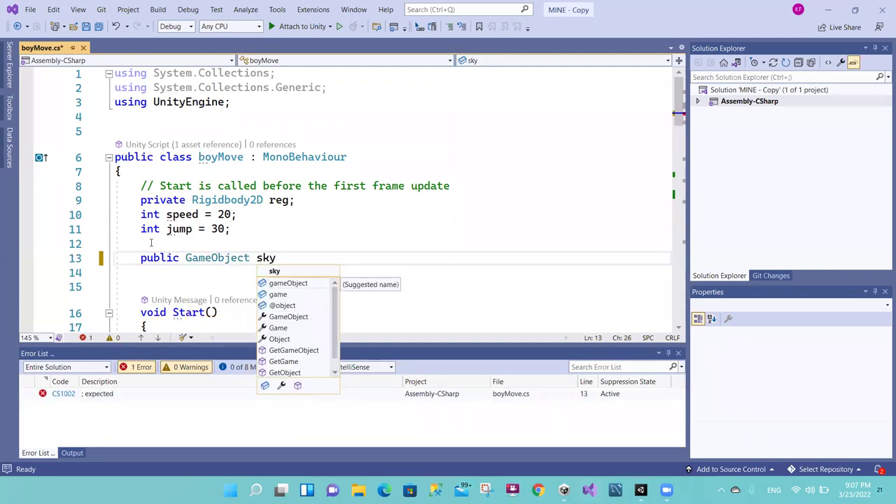
pyautogui.write(';')
pyautogui.press('Return')
# Step: Add a 'public GameObject ground;' field below the sky field
pyautogui.write('pu')
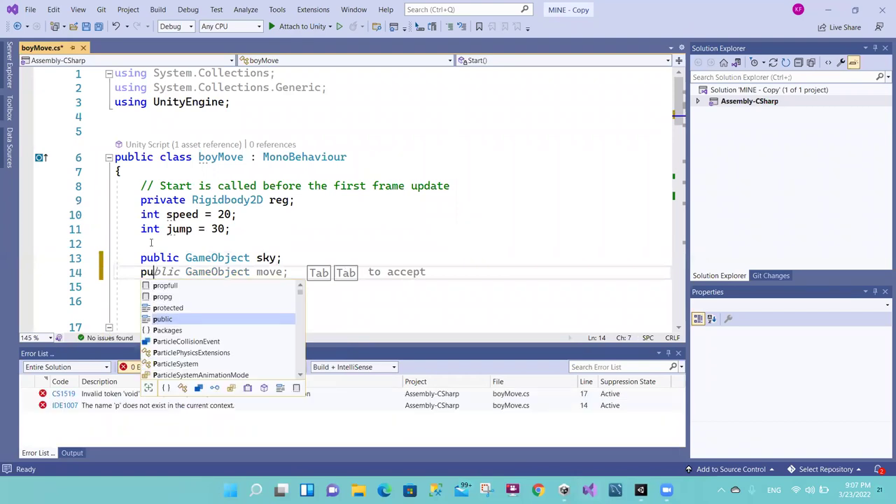
pyautogui.write('blic')
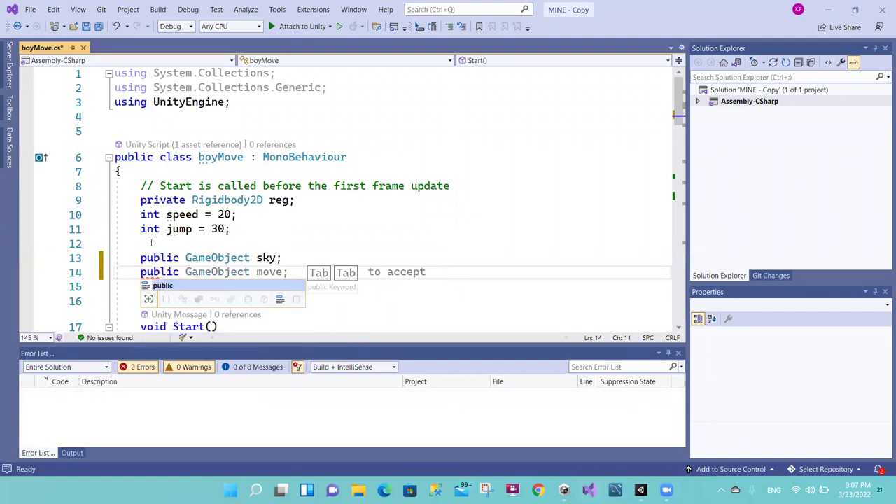
pyautogui.press('Tab')
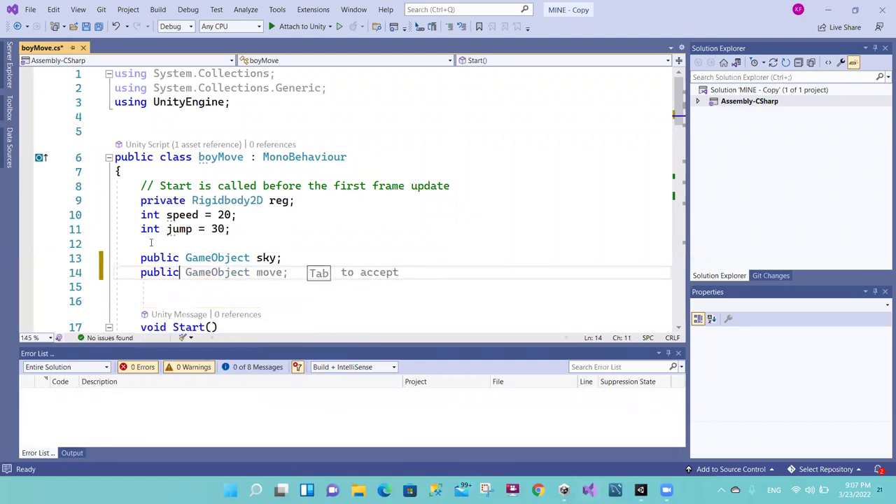
pyautogui.write(' GameObject ')
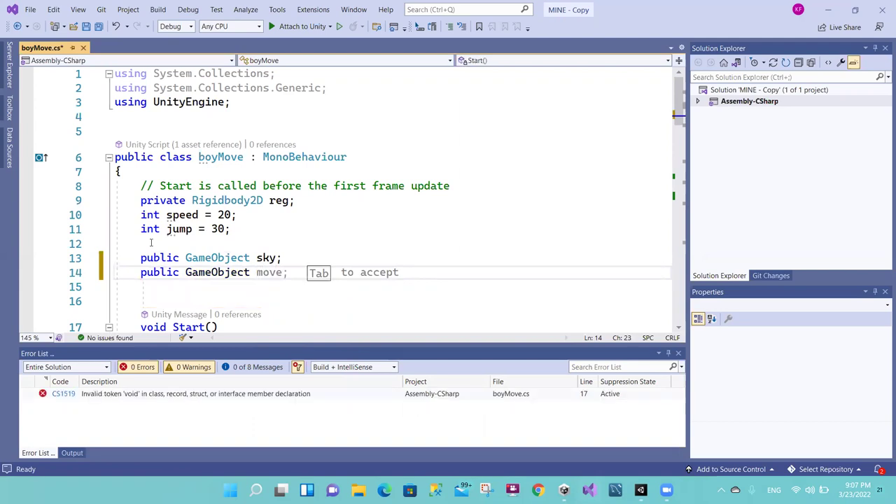
pyautogui.write('ground')
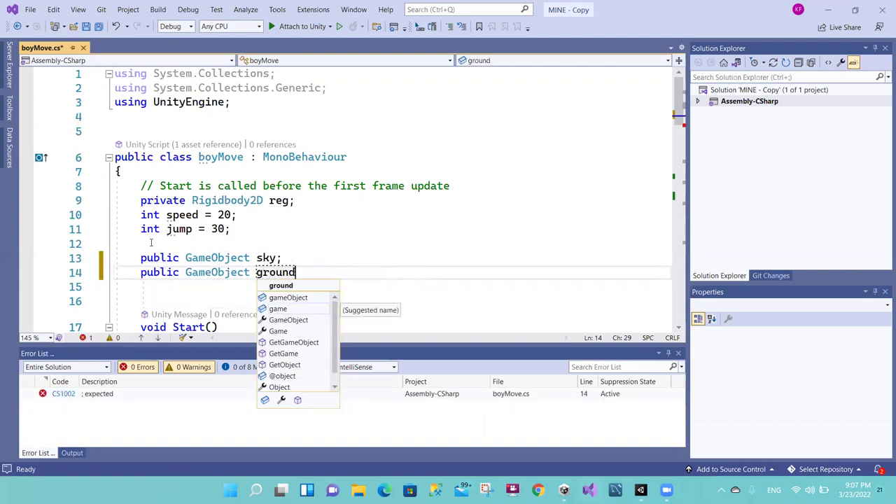
pyautogui.write(';')
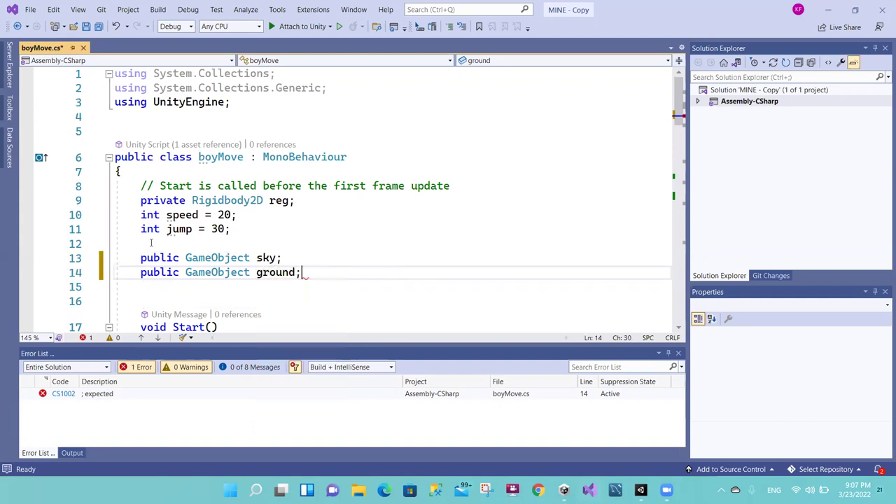
pyautogui.press('Return')
# Step: Add 'public GameObject mountains;' and select the three field declarations
pyautogui.write('publ')
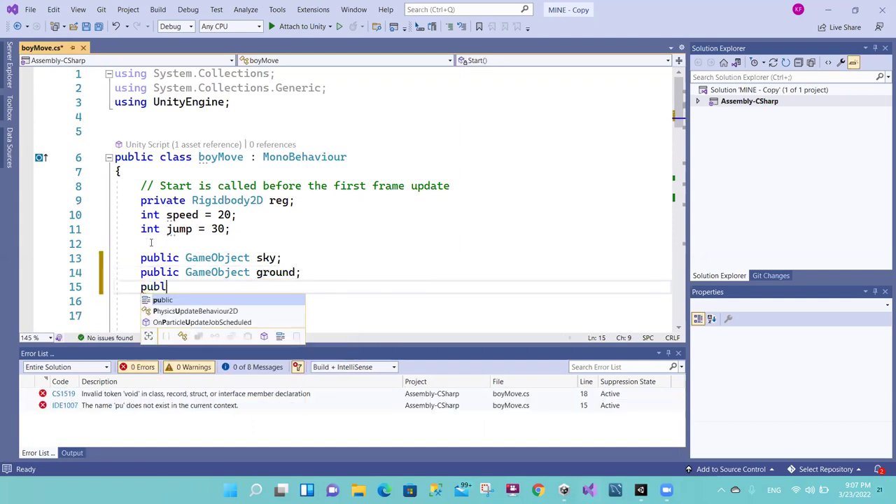
pyautogui.write('ic ')
pyautogui.write('game')
pyautogui.press('Tab')
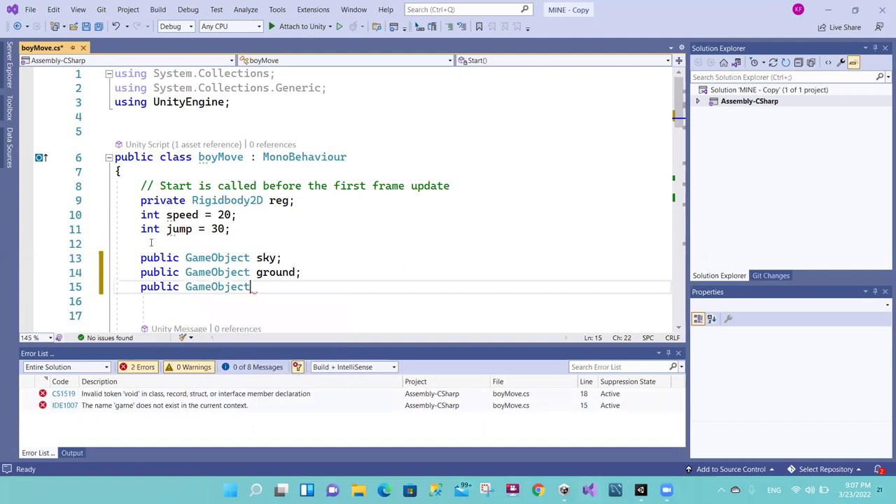
pyautogui.write('mountains;')
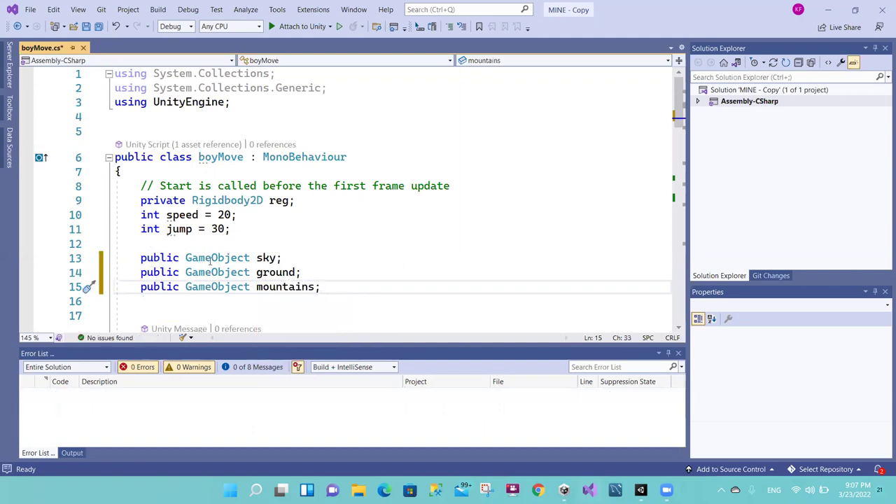
pyautogui.moveTo(250, 257); pyautogui.dragTo(185, 258)
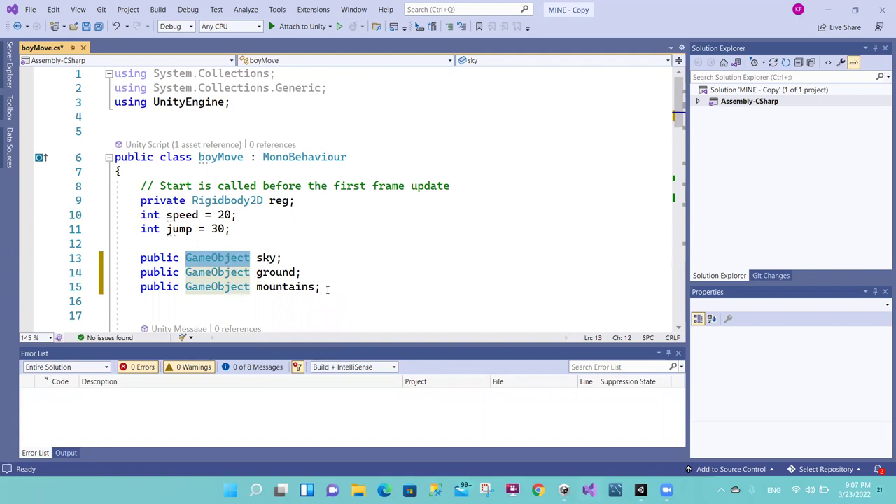
pyautogui.moveTo(327, 289); pyautogui.dragTo(134, 258)
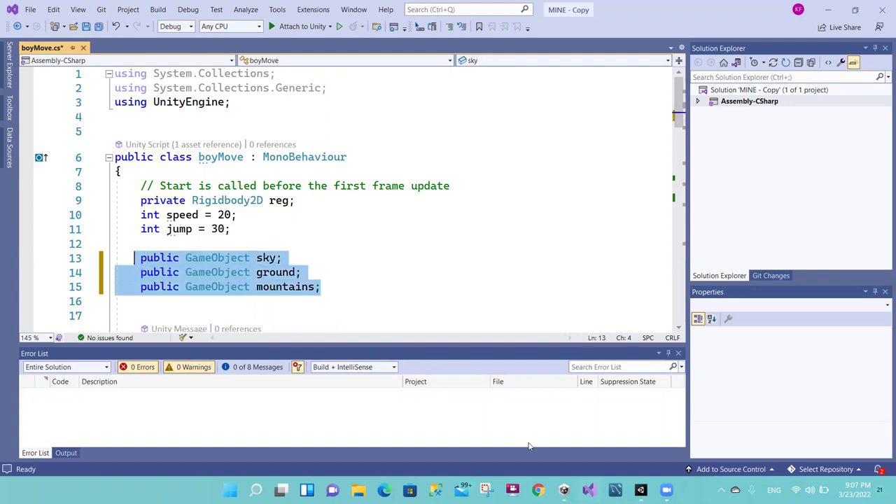
# Step: In Unity, inspect the sky, ground and mountains objects, then return to boyMove.cs
pyautogui.click(641, 490)
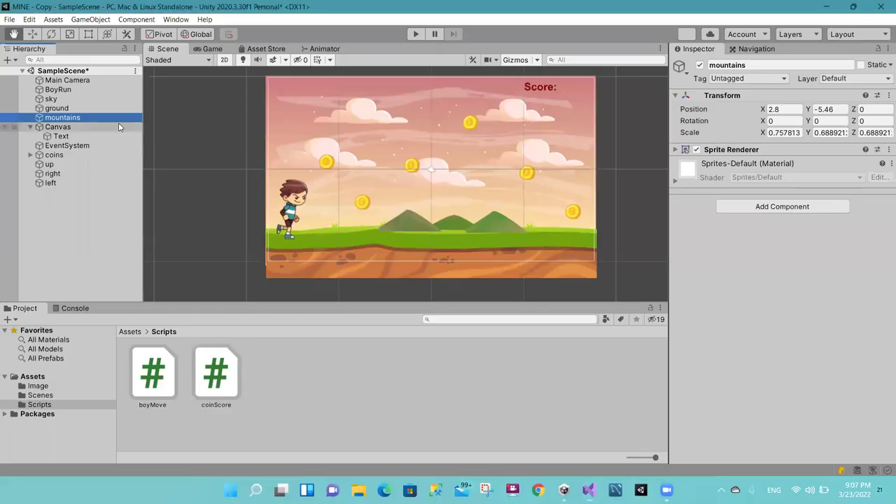
pyautogui.click(89, 100)
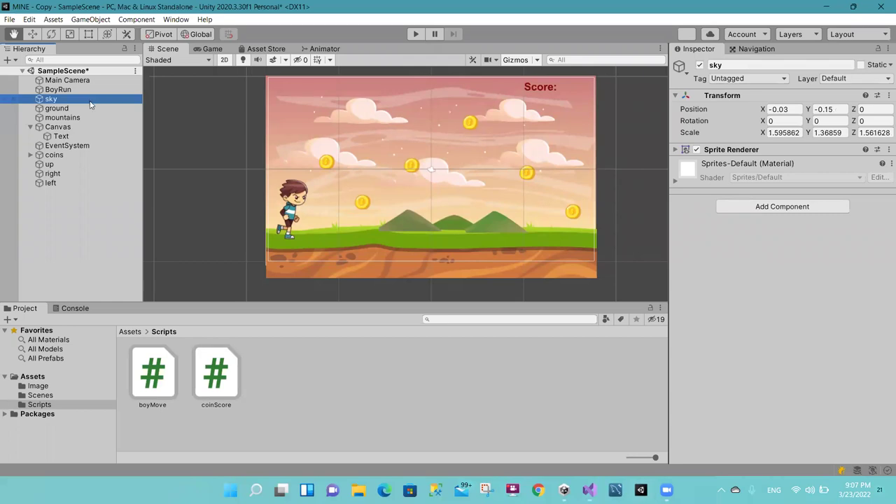
pyautogui.click(88, 107)
pyautogui.click(86, 117)
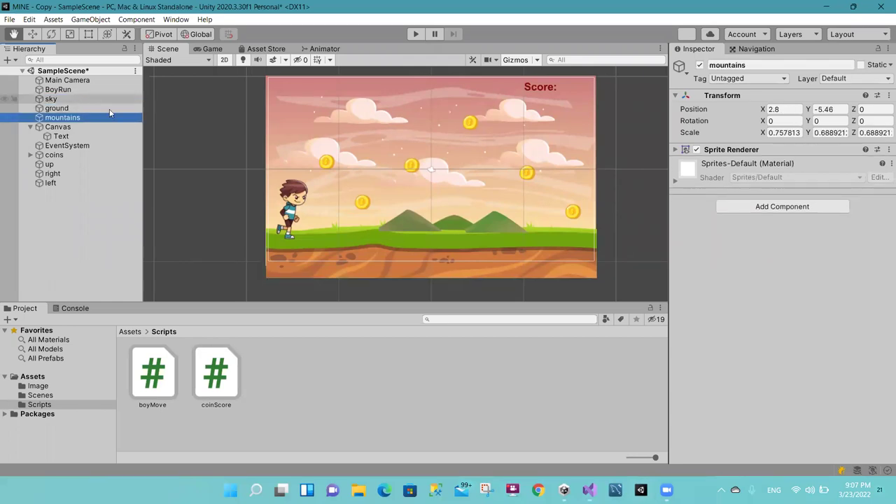
pyautogui.click(590, 488)
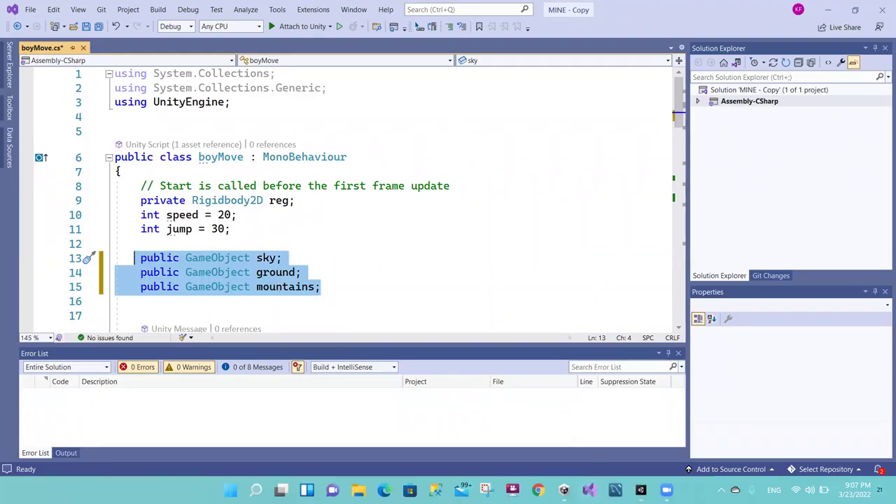
# Step: Compare the public sky, ground and mountains fields with the private Rigidbody2D reg declaration
pyautogui.click(641, 489)
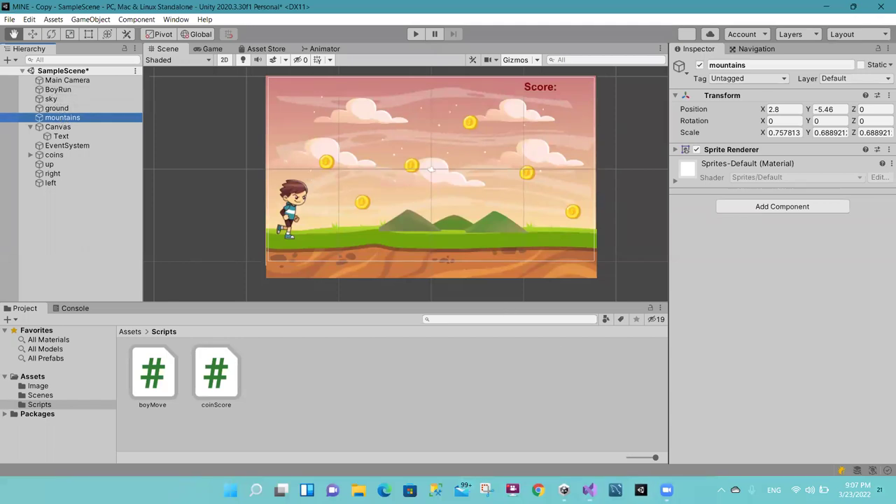
pyautogui.click(589, 490)
pyautogui.click(273, 273)
pyautogui.moveTo(318, 286); pyautogui.dragTo(146, 257)
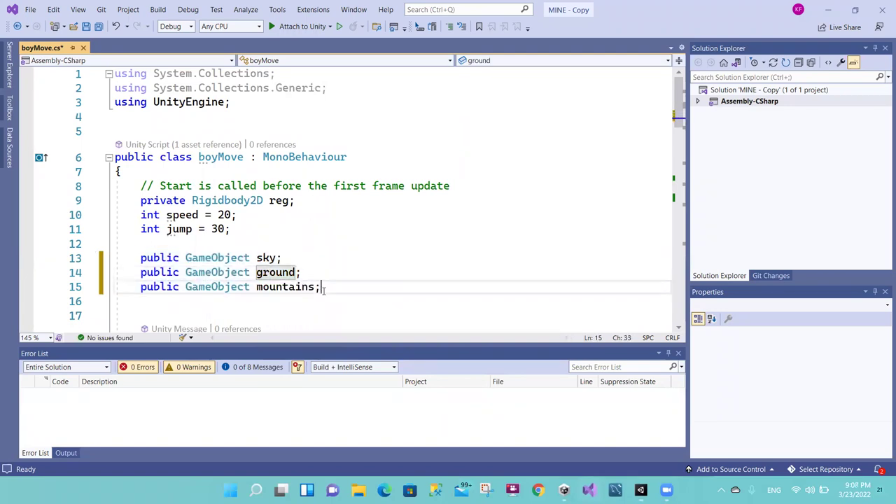
pyautogui.click(146, 256)
pyautogui.moveTo(141, 257)
pyautogui.mouseDown()
pyautogui.moveTo(179, 258)
pyautogui.moveTo(179, 272)
pyautogui.mouseUp()
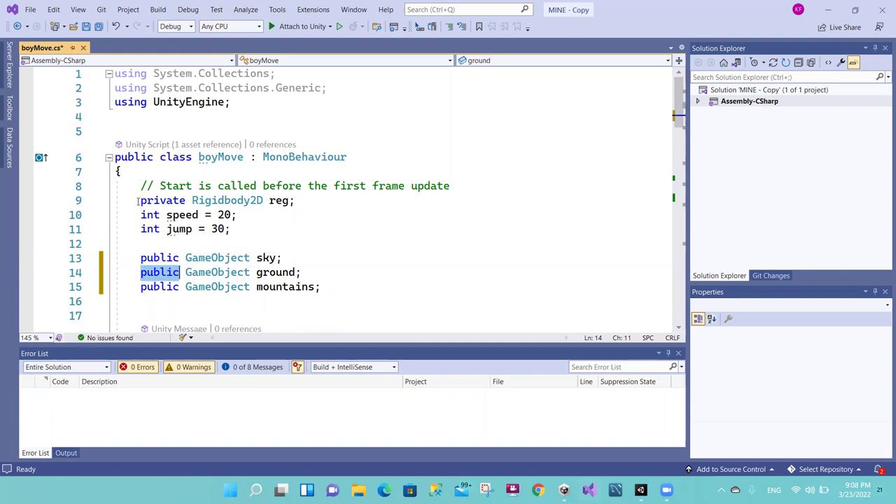
pyautogui.moveTo(137, 201); pyautogui.dragTo(300, 202)
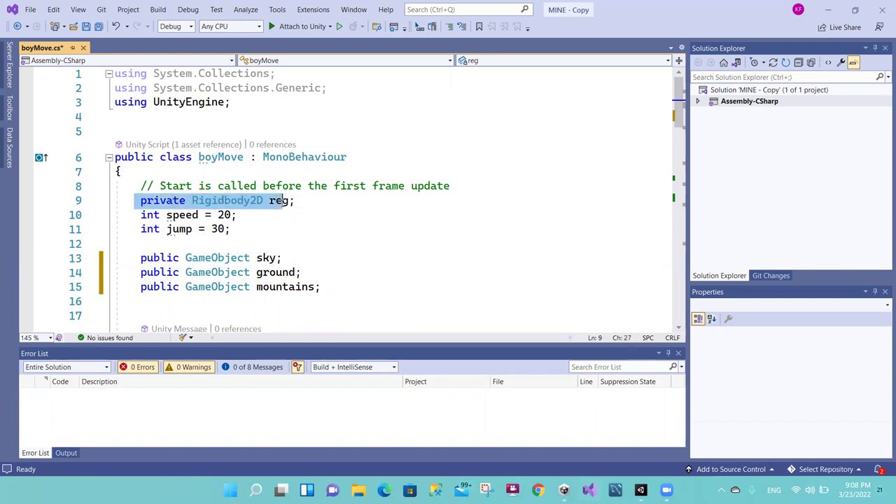
pyautogui.click(186, 201)
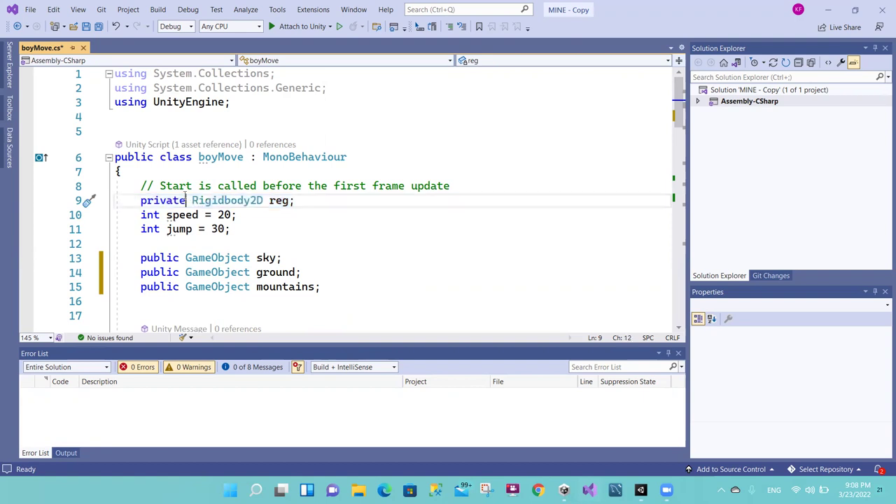
# Step: Save boyMove.cs with Ctrl+S and return to the Unity editor
pyautogui.moveTo(141, 257); pyautogui.dragTo(152, 259)
pyautogui.hotkey('ctrl', 's')
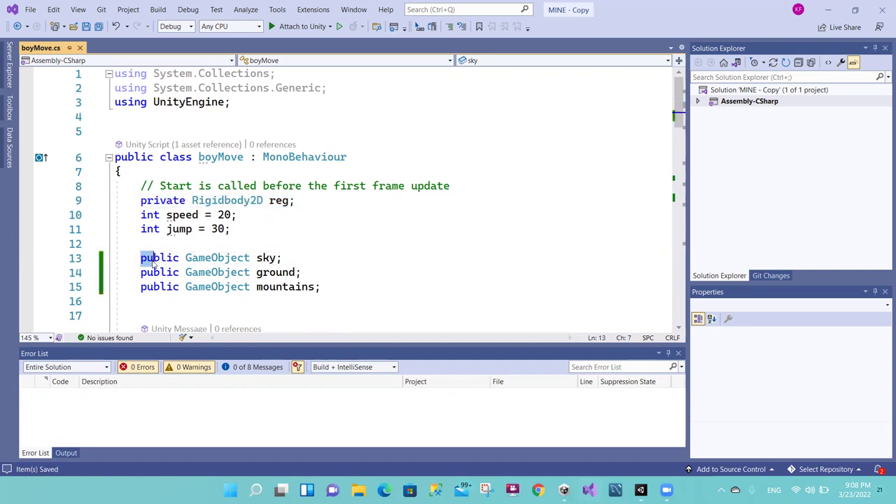
pyautogui.click(640, 489)
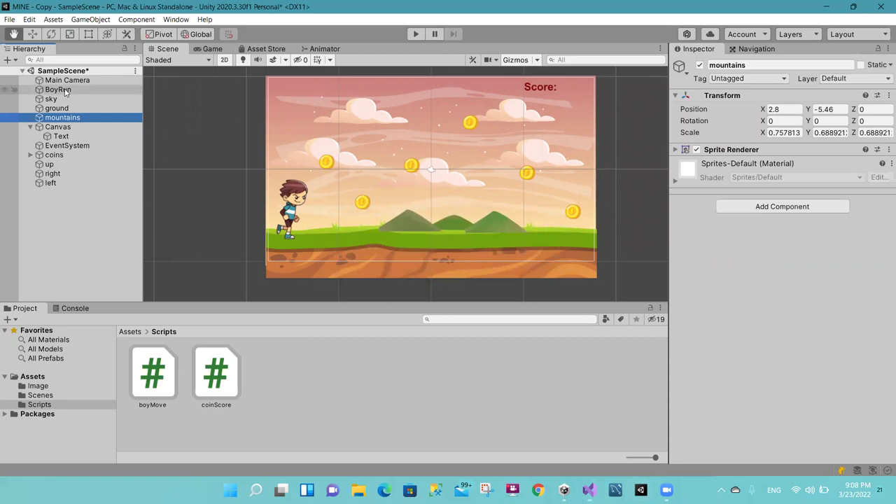
# Step: Select BoyRun to view the Sky, Ground and Mountains slots of its Boy Move script
pyautogui.click(59, 90)
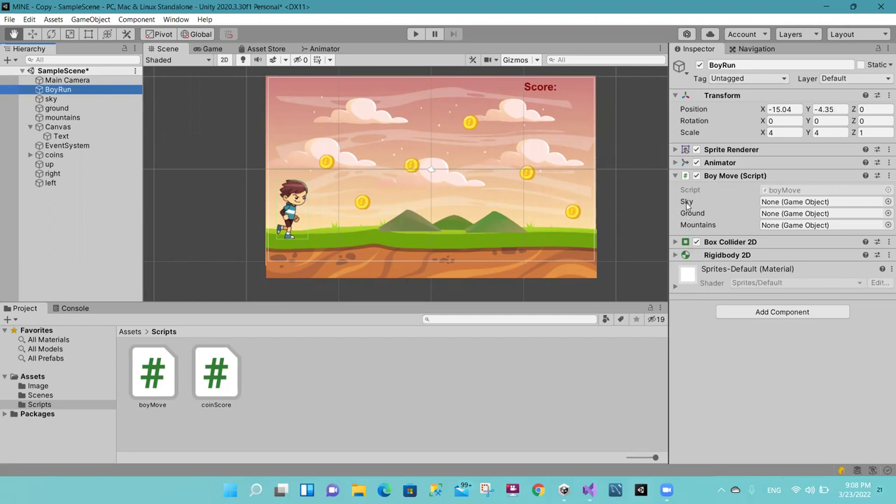
# Step: Change the sky field to private, save, and check the result in Unity
pyautogui.click(589, 490)
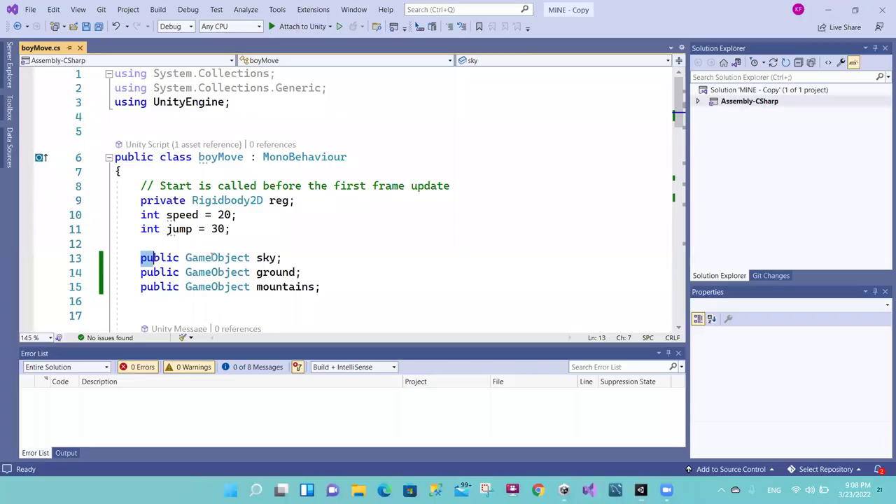
pyautogui.write('private')
pyautogui.press('Escape')
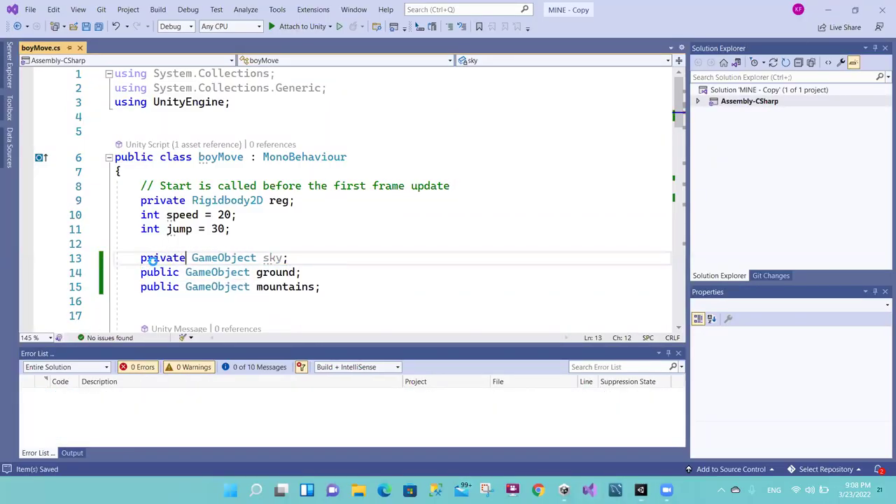
pyautogui.hotkey('ctrl', 's')
pyautogui.click(641, 490)
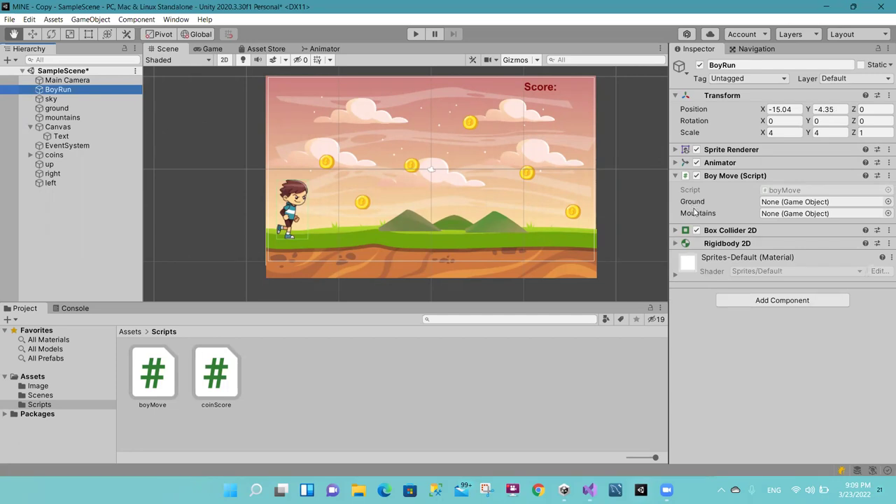
# Step: Undo the change so sky is public again, save, and reload in Unity
pyautogui.click(588, 486)
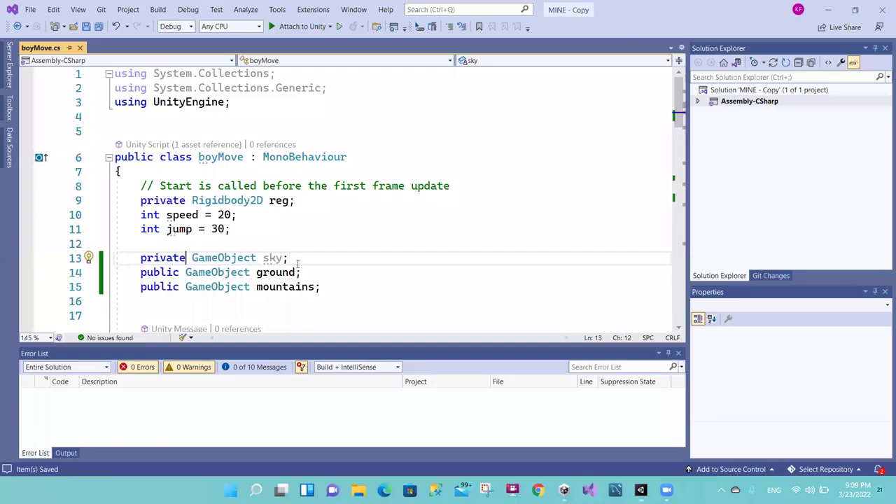
pyautogui.hotkey('ctrl', 'z')
pyautogui.hotkey('ctrl', 's')
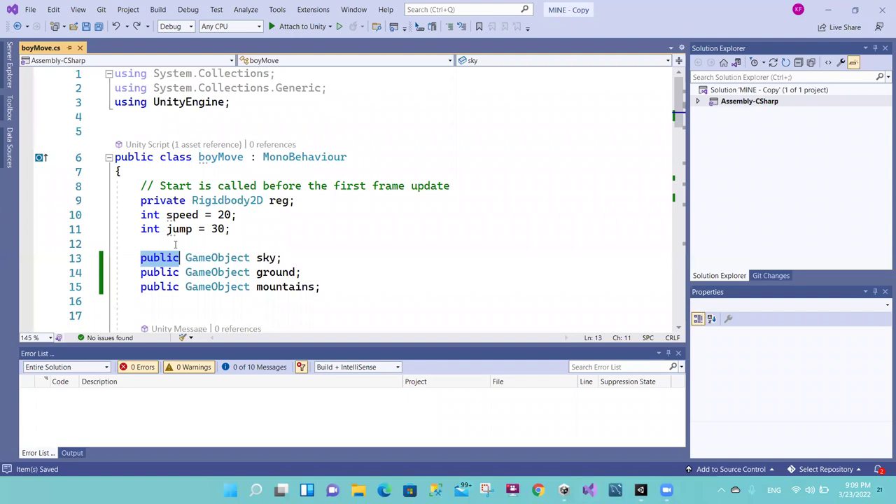
pyautogui.moveTo(631, 481)
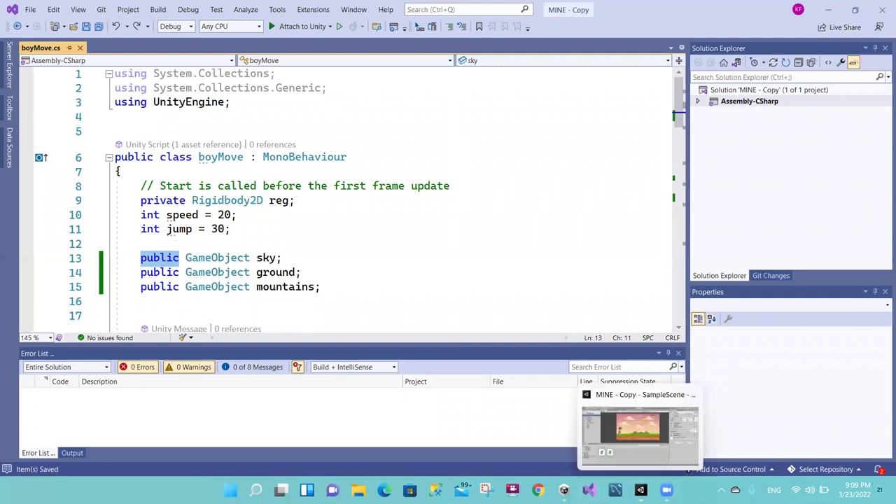
pyautogui.click(628, 465)
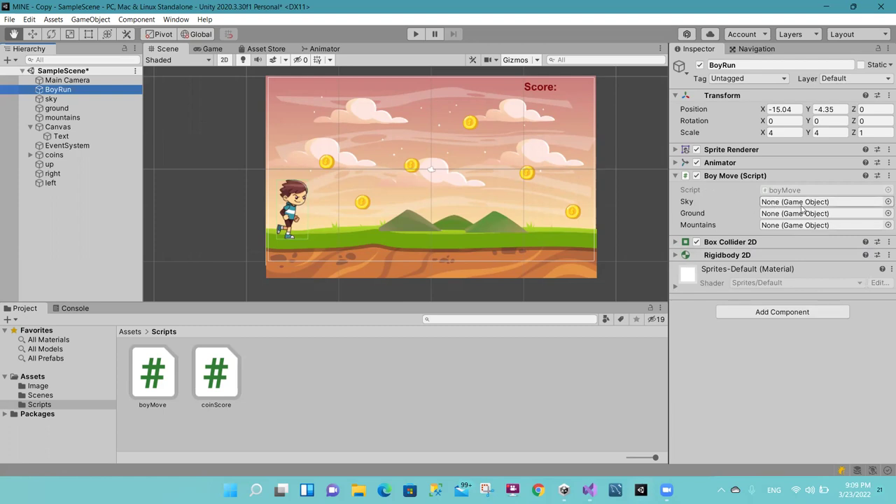
# Step: Drag sky, ground and mountains from the Hierarchy into Boy Move's Sky, Ground and Mountains slots
pyautogui.click(886, 202)
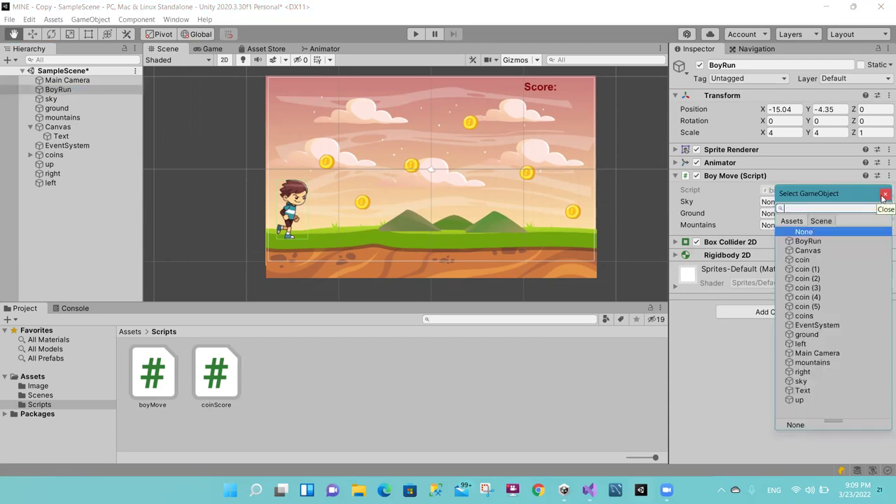
pyautogui.click(885, 195)
pyautogui.click(784, 202)
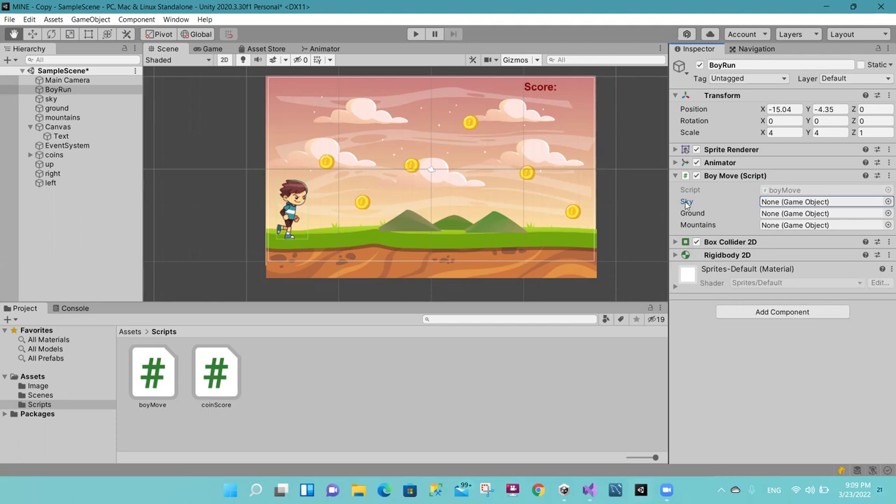
pyautogui.click(51, 102)
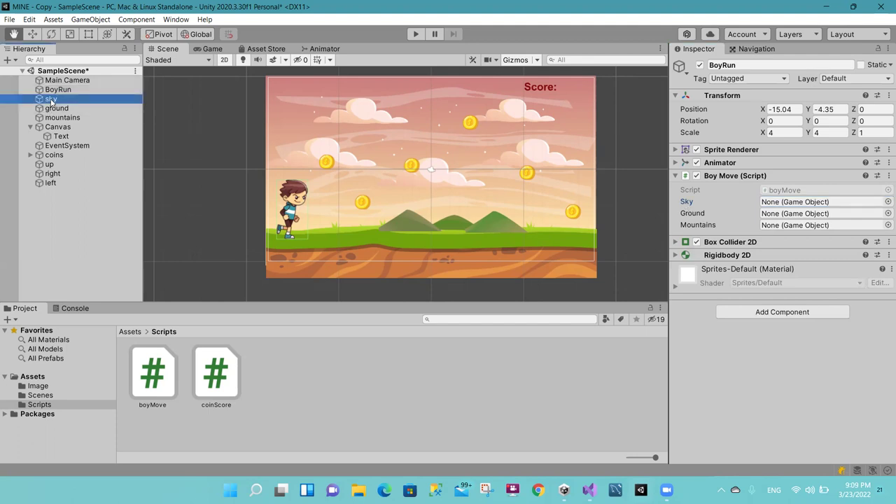
pyautogui.moveTo(50, 102); pyautogui.dragTo(781, 203)
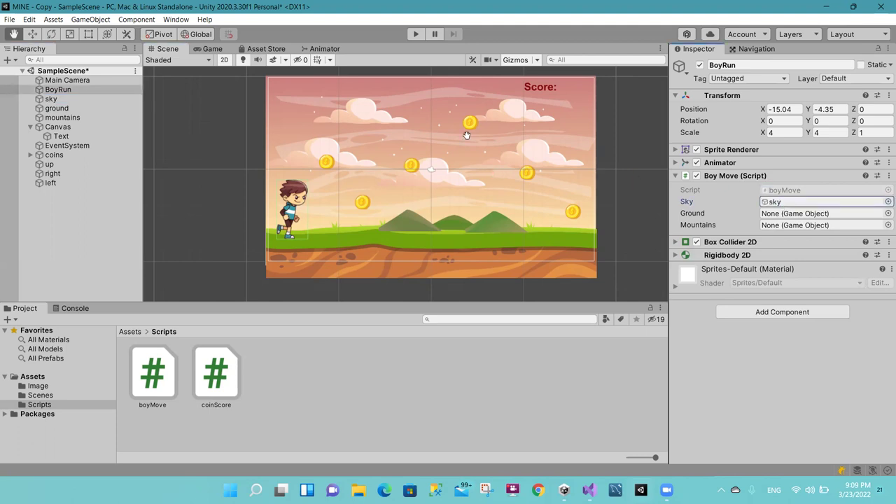
pyautogui.moveTo(52, 112); pyautogui.dragTo(795, 218)
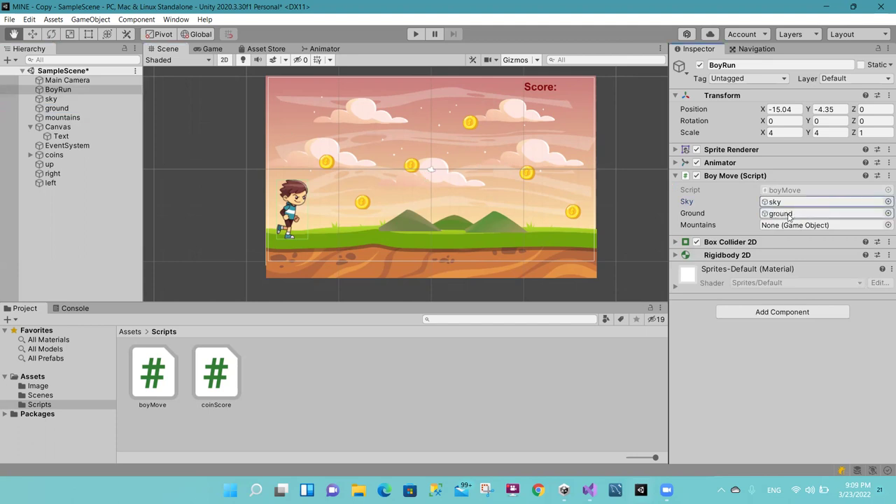
pyautogui.moveTo(79, 120); pyautogui.dragTo(779, 224)
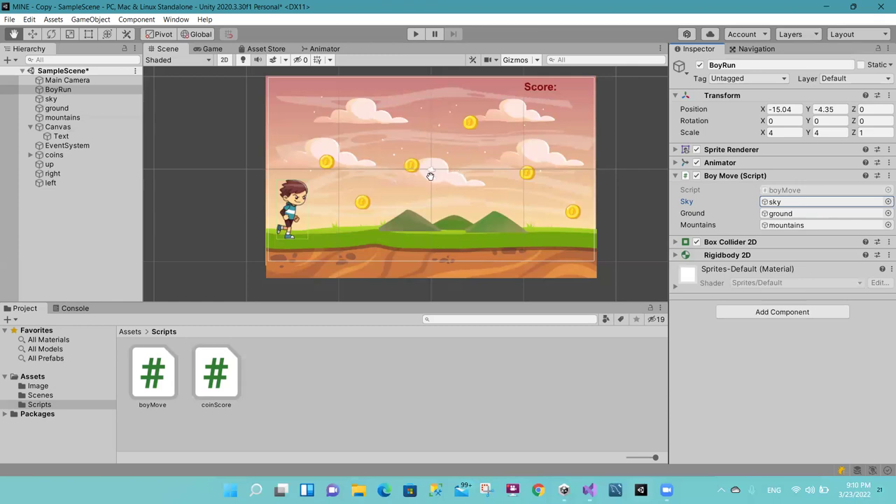
# Step: Locate the right-key branch on line 30 and add blank lines below line 34
pyautogui.moveTo(589, 490)
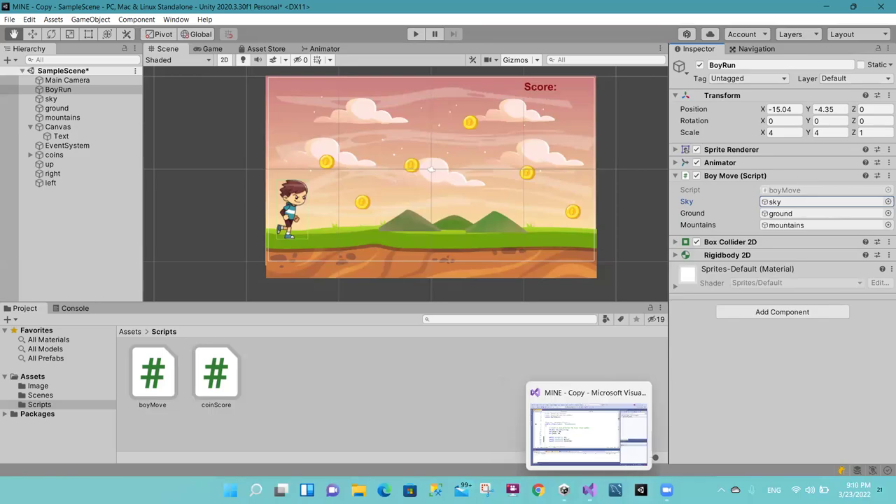
pyautogui.click(588, 427)
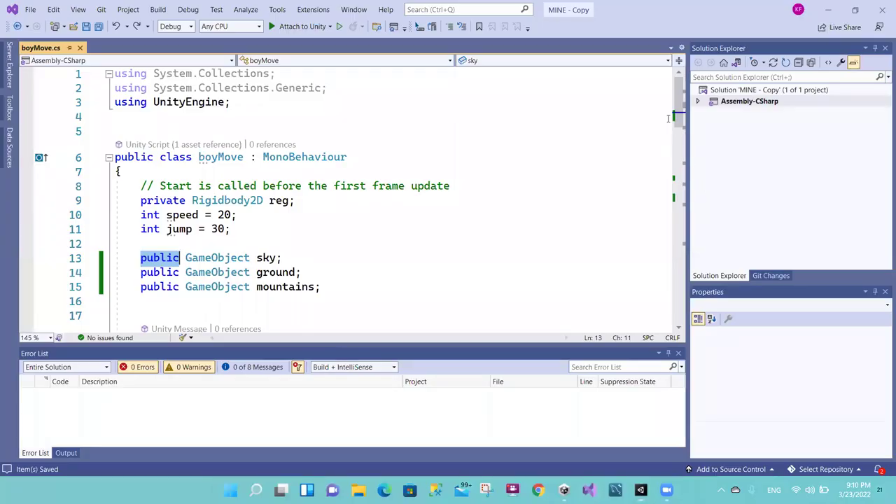
pyautogui.moveTo(679, 119); pyautogui.dragTo(679, 192)
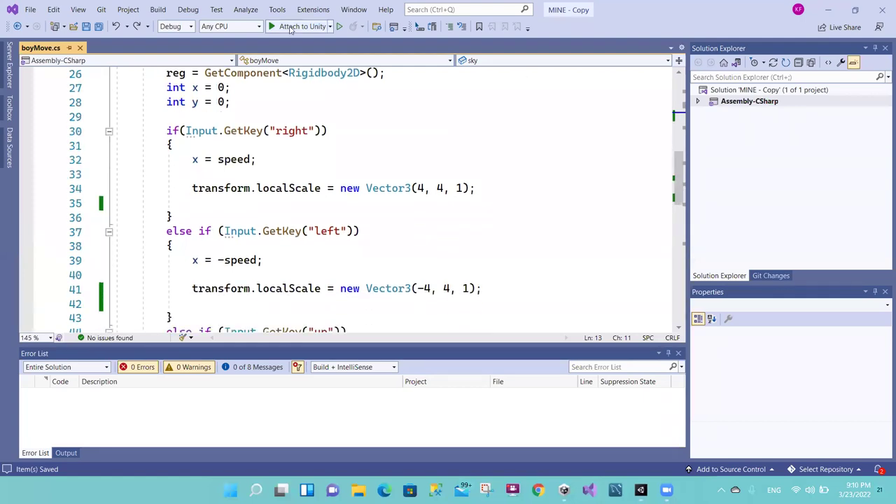
pyautogui.moveTo(166, 130); pyautogui.dragTo(348, 138)
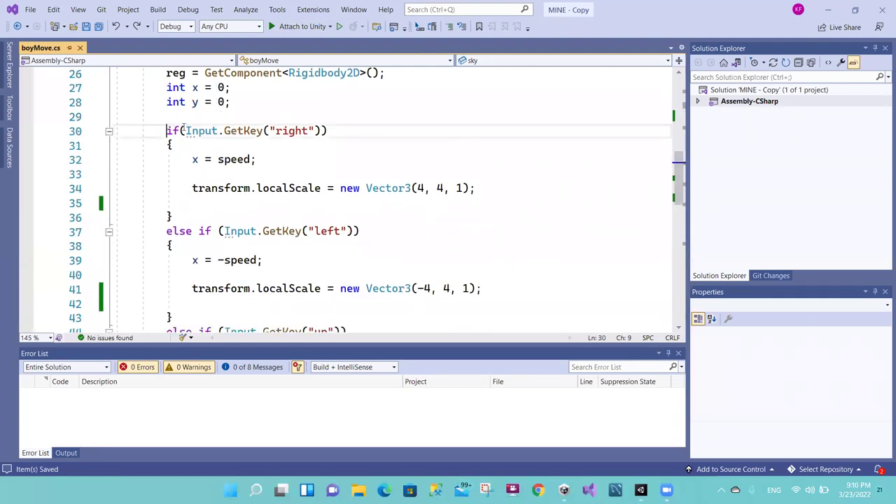
pyautogui.click(327, 130)
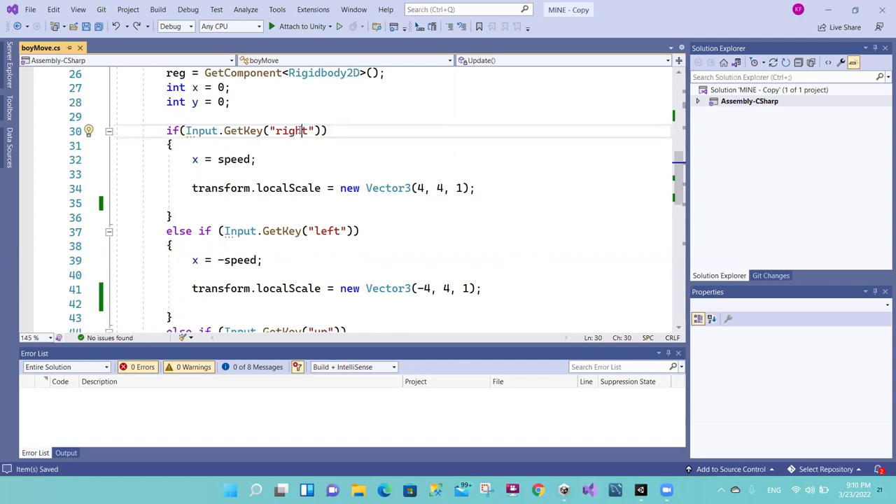
pyautogui.doubleClick(287, 131)
pyautogui.moveTo(193, 154); pyautogui.dragTo(309, 173)
pyautogui.moveTo(375, 178); pyautogui.dragTo(478, 189)
pyautogui.click(483, 189)
pyautogui.press('Return')
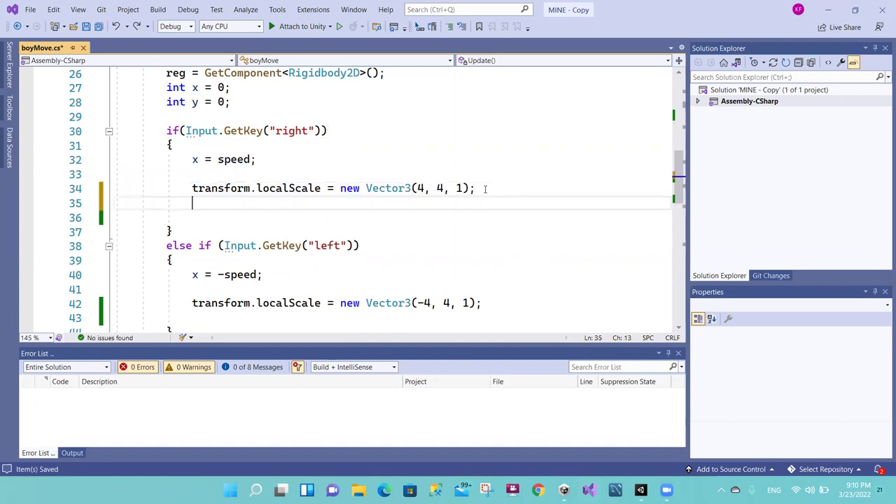
pyautogui.press('Return')
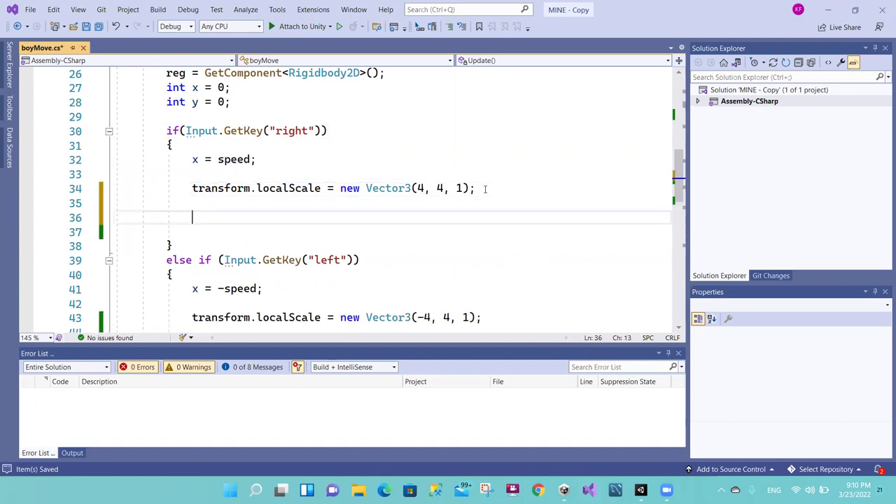
# Step: Write 'sky.transform.position += Vector3.left * speed * Time.deltaTime;' in the right-key branch
pyautogui.write('sky.tr')
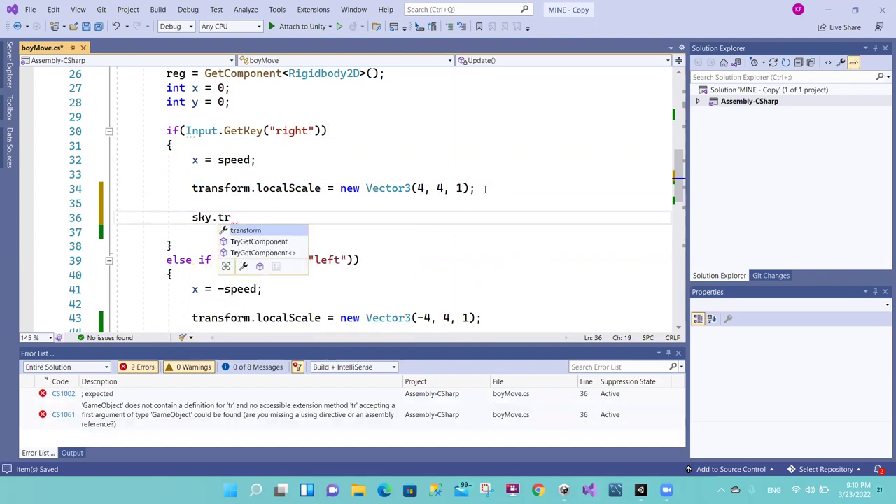
pyautogui.press('Tab')
pyautogui.write('.')
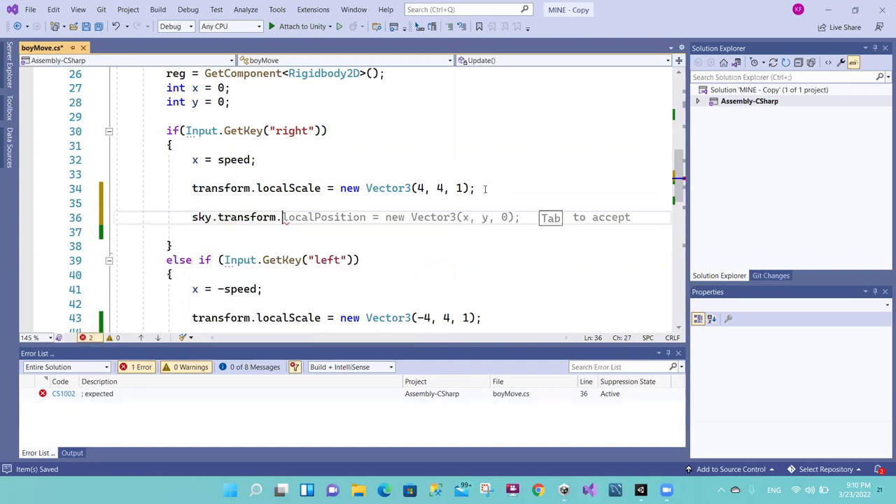
pyautogui.write('posi')
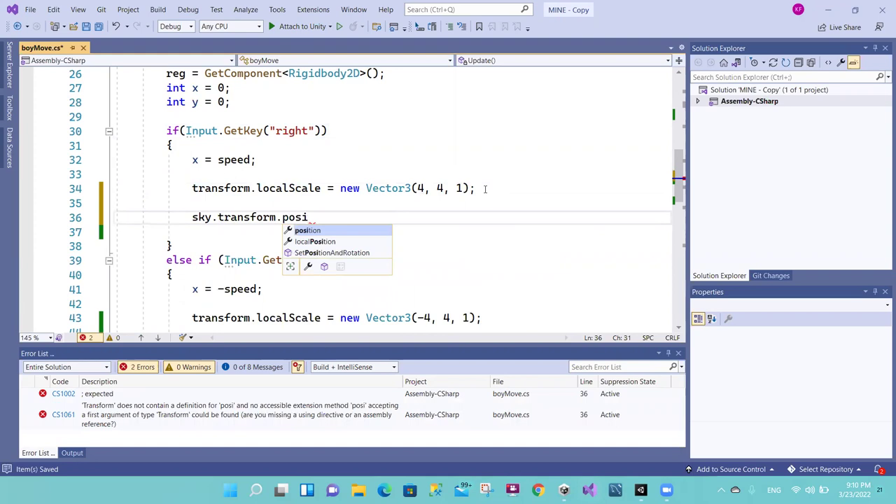
pyautogui.press('Tab')
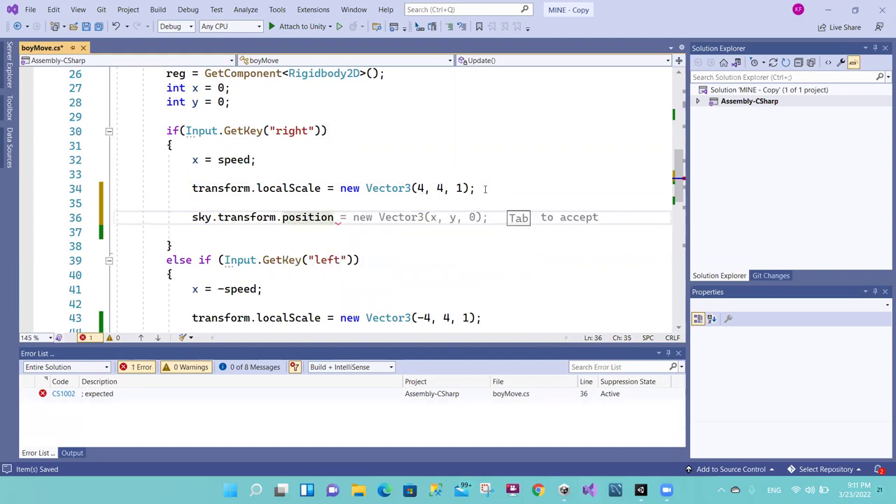
pyautogui.write(' +')
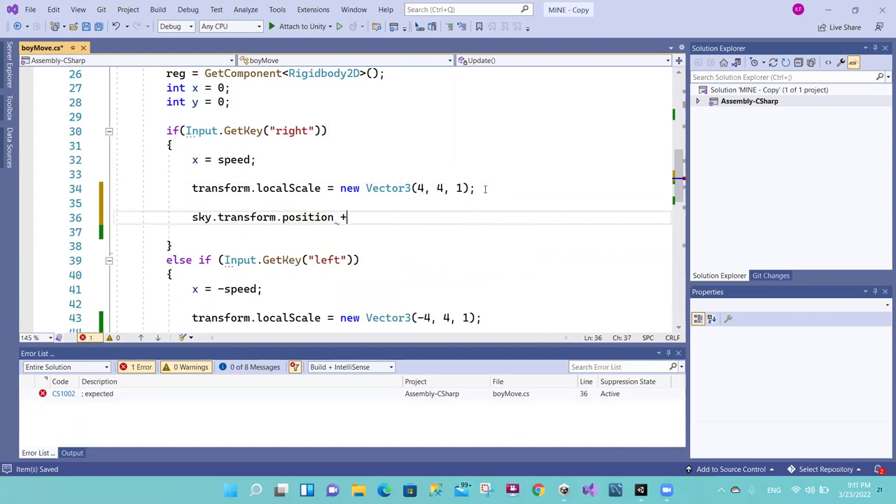
pyautogui.write('=')
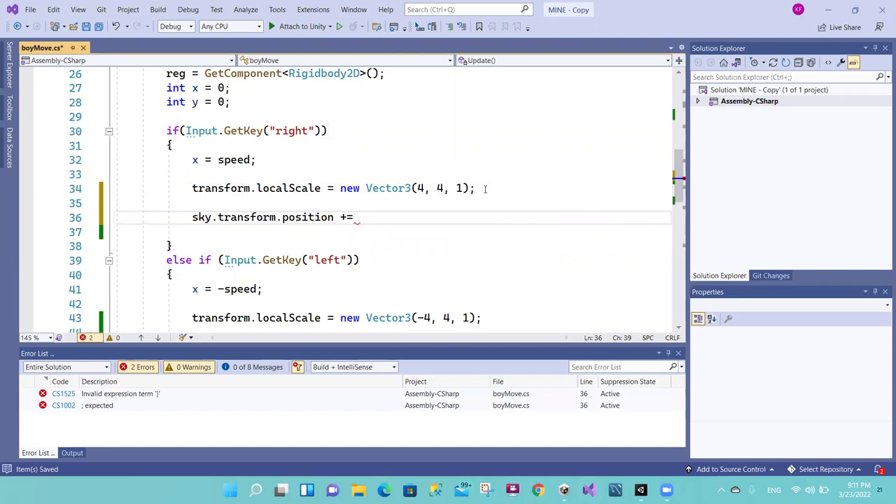
pyautogui.write(' vector3')
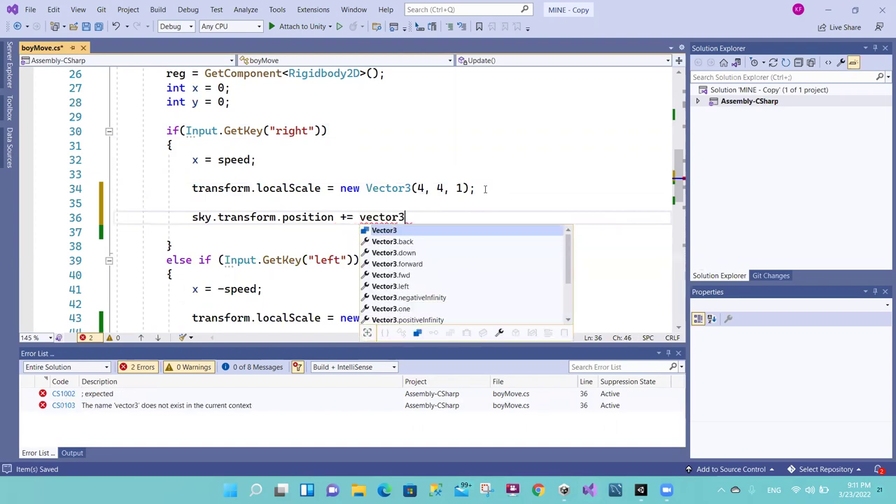
pyautogui.press('Tab')
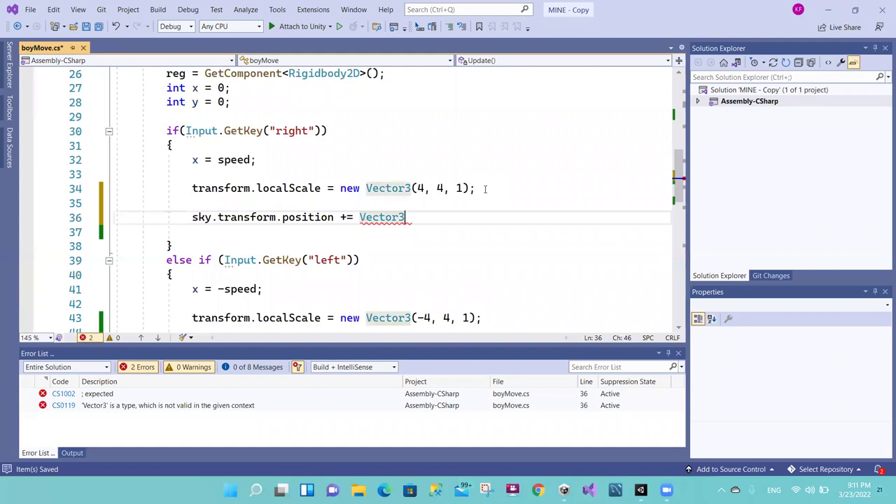
pyautogui.write('.left')
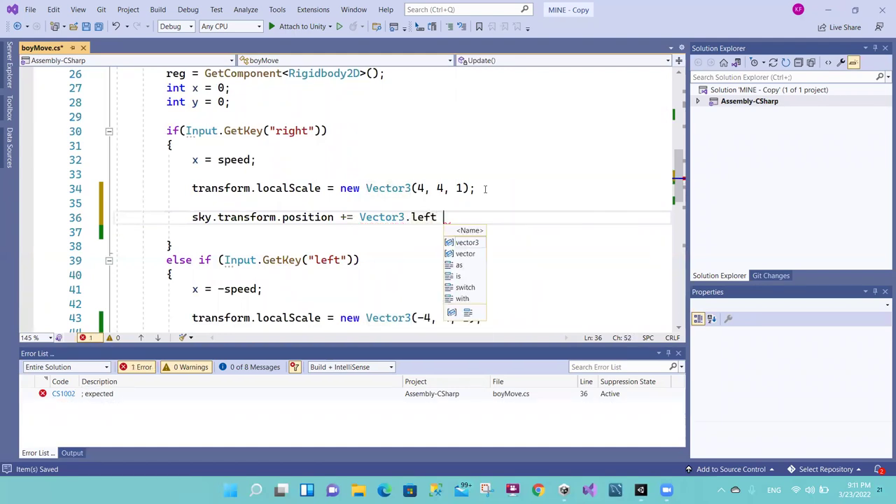
pyautogui.write(' *')
pyautogui.write('speed')
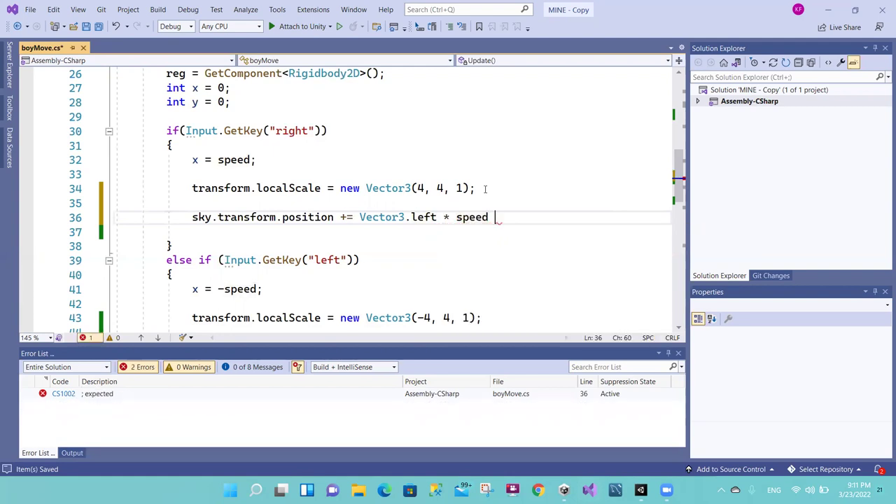
pyautogui.write(' * ')
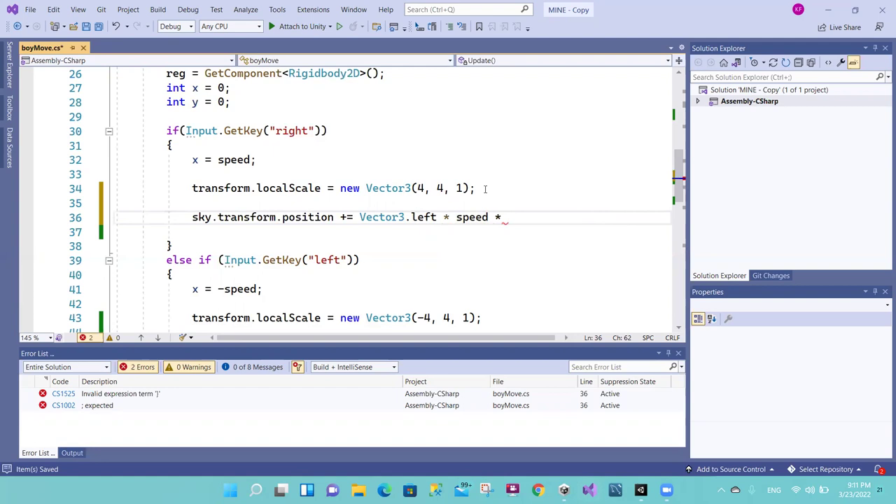
pyautogui.write('time.')
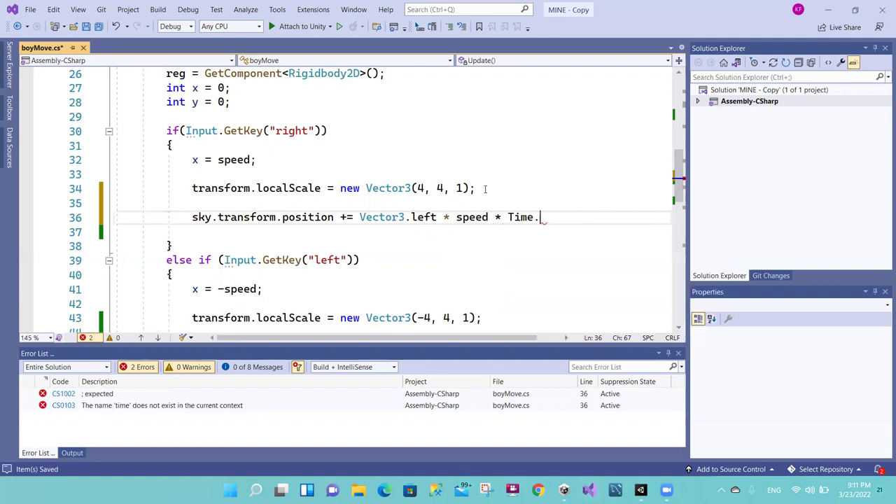
pyautogui.write('delta')
pyautogui.press('Tab')
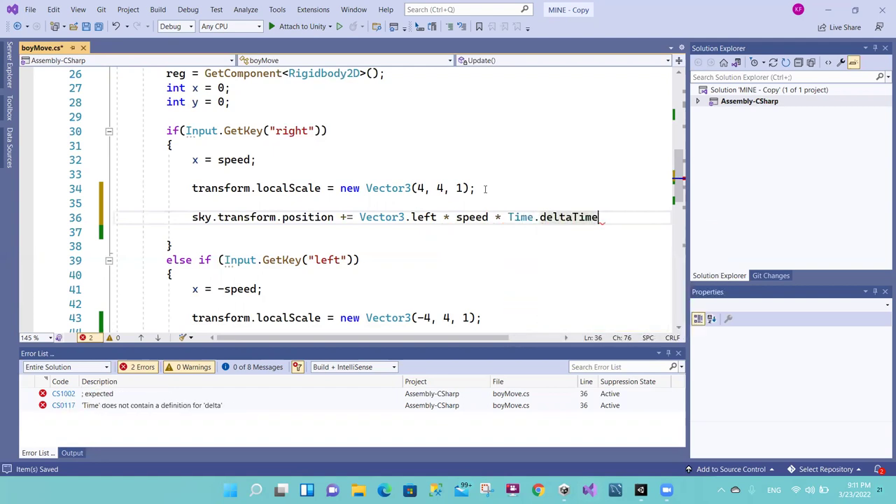
pyautogui.write(';')
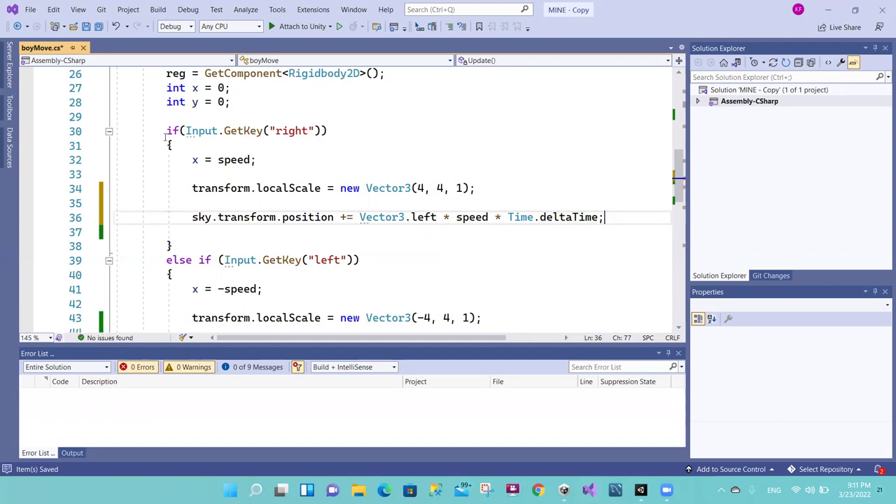
# Step: Check the sky reference on line 36 and scroll back up the script
pyautogui.click(191, 221)
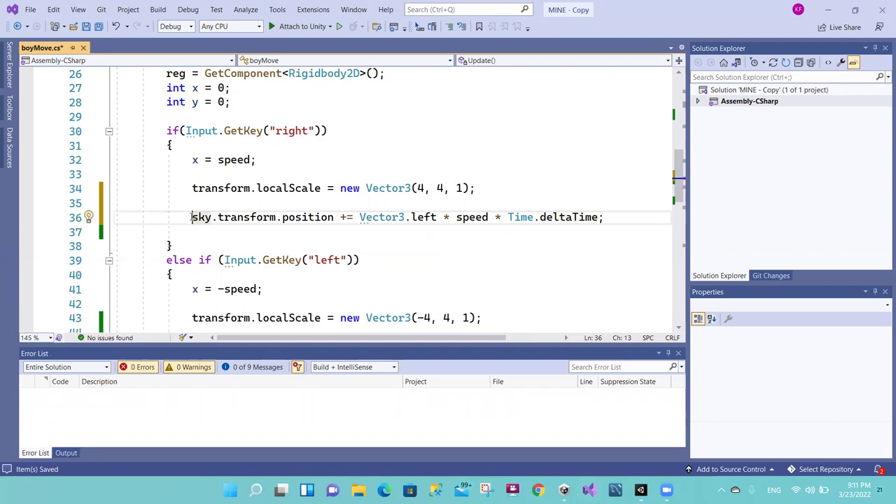
pyautogui.moveTo(191, 217); pyautogui.dragTo(212, 219)
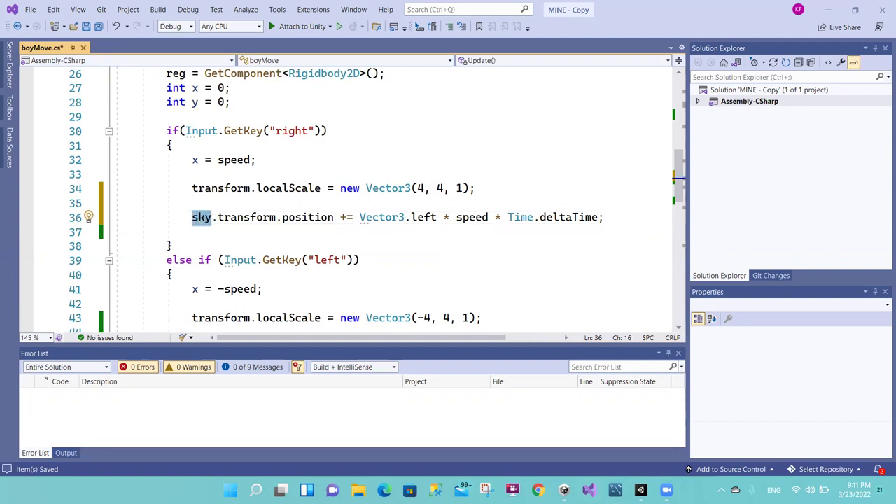
pyautogui.click(212, 218)
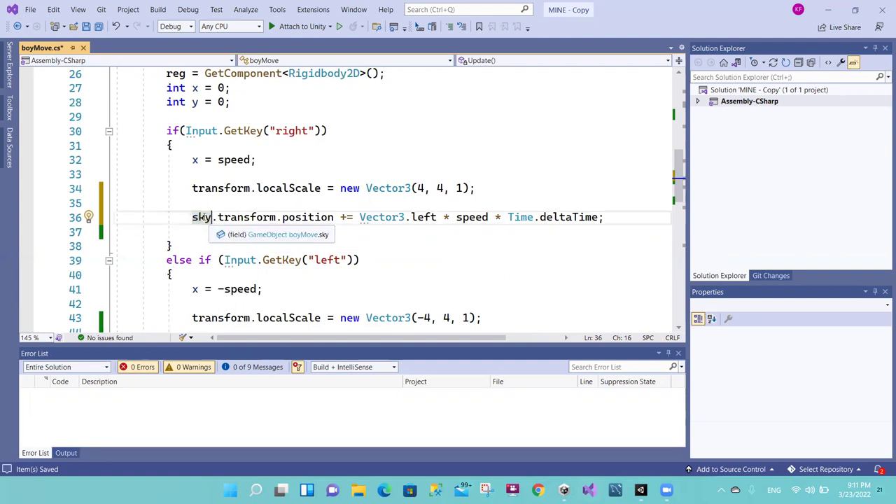
pyautogui.scroll(2, 658, 182)
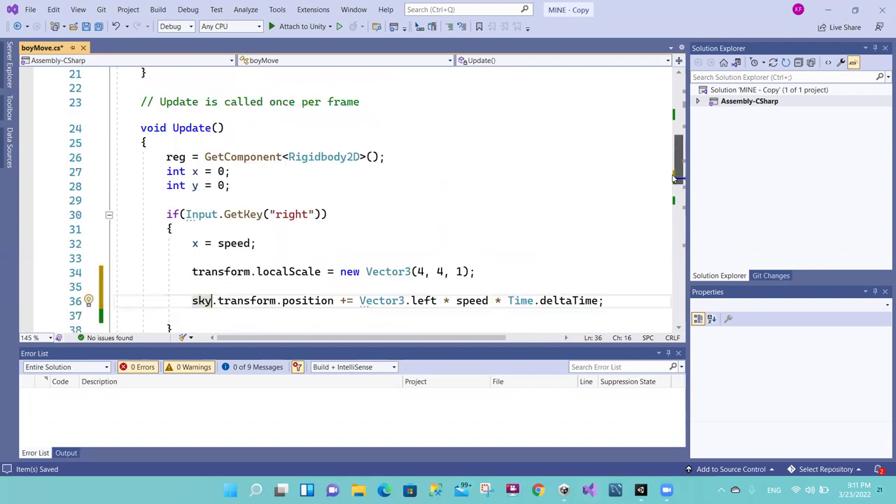
pyautogui.scroll(2, 665, 154)
pyautogui.scroll(1, 665, 151)
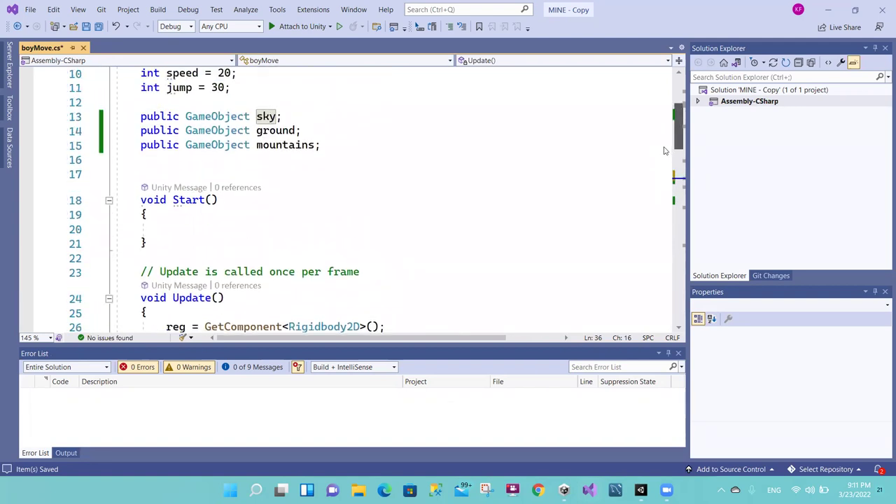
# Step: In Unity, inspect the sky Transform and BoyRun's Boy Move fields, then return to boyMove.cs
pyautogui.click(642, 489)
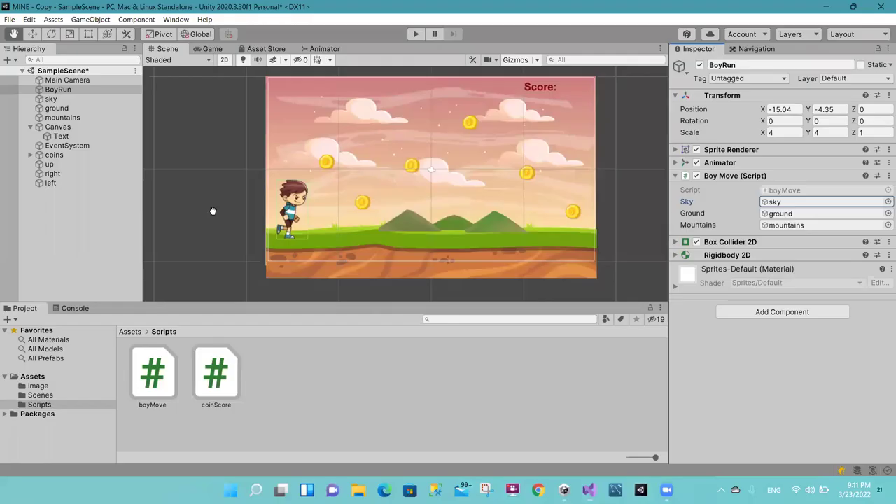
pyautogui.click(56, 100)
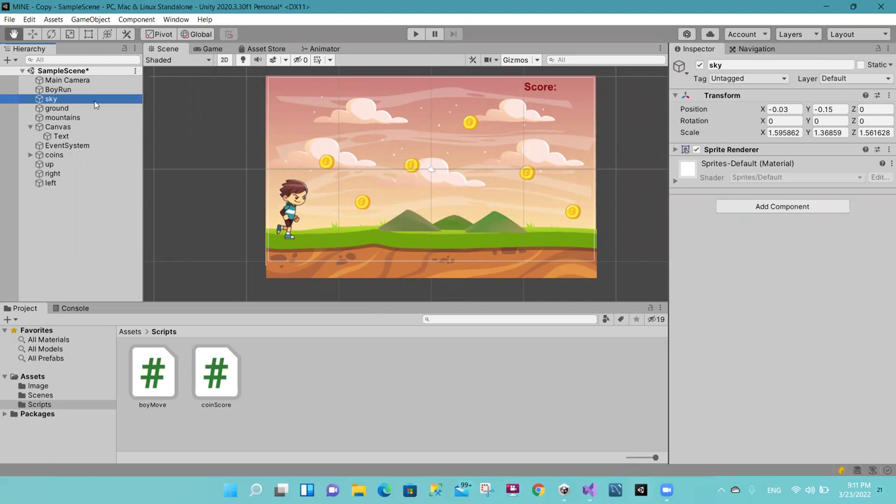
pyautogui.click(63, 90)
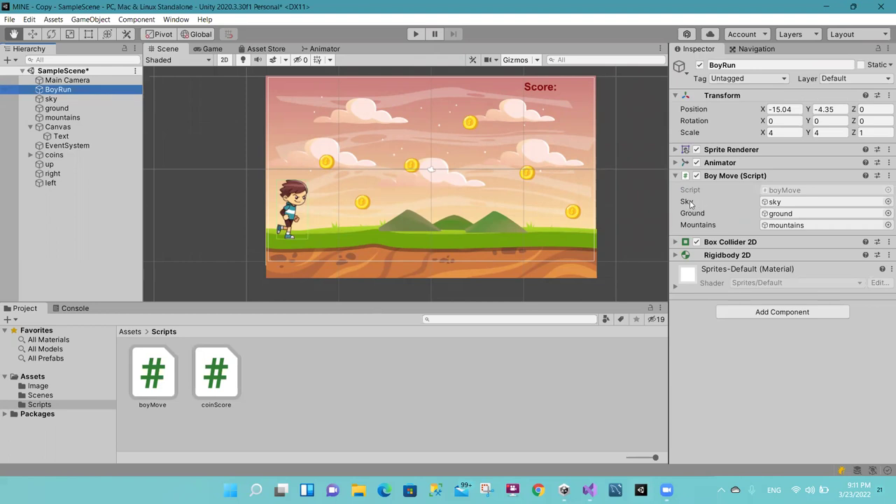
pyautogui.click(102, 100)
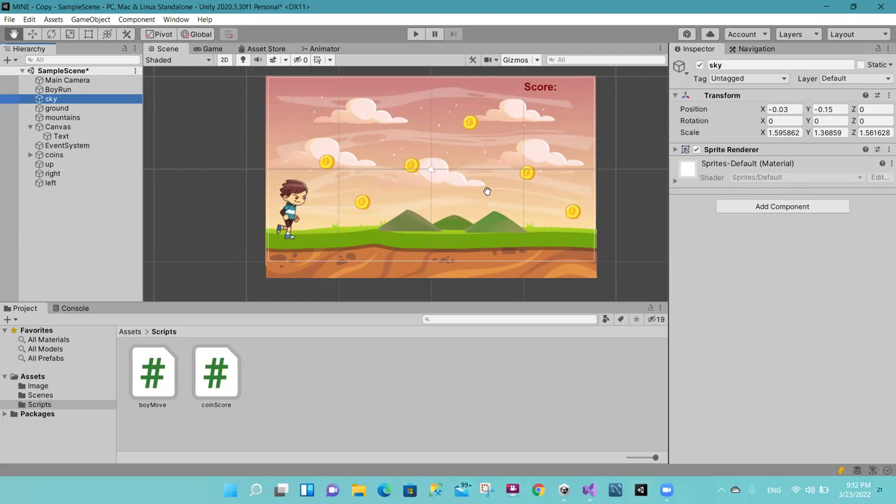
pyautogui.moveTo(641, 490)
pyautogui.click(589, 490)
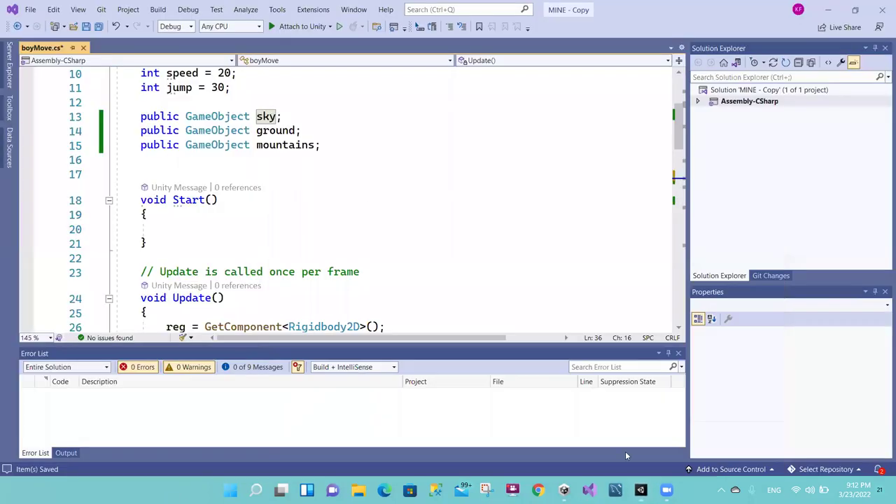
pyautogui.moveTo(679, 133)
pyautogui.mouseDown()
pyautogui.moveTo(683, 196)
pyautogui.moveTo(683, 188)
pyautogui.mouseUp()
pyautogui.doubleClick(244, 174)
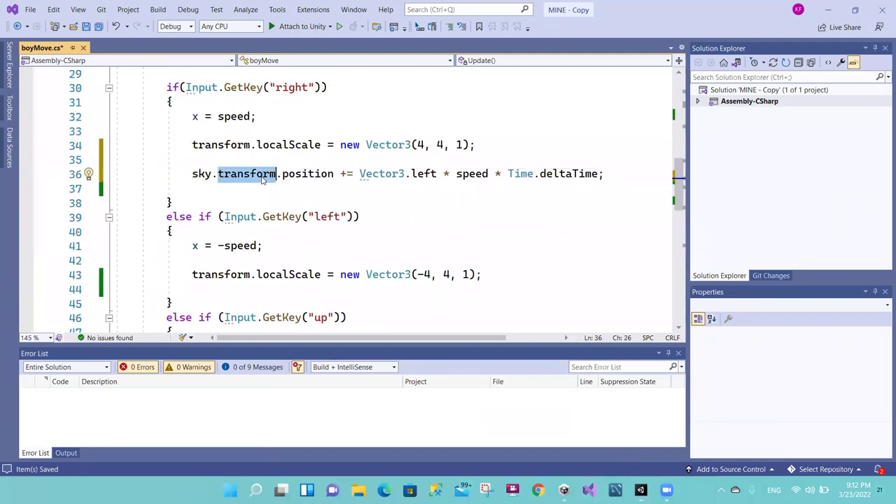
pyautogui.moveTo(276, 175); pyautogui.dragTo(196, 175)
pyautogui.click(205, 174)
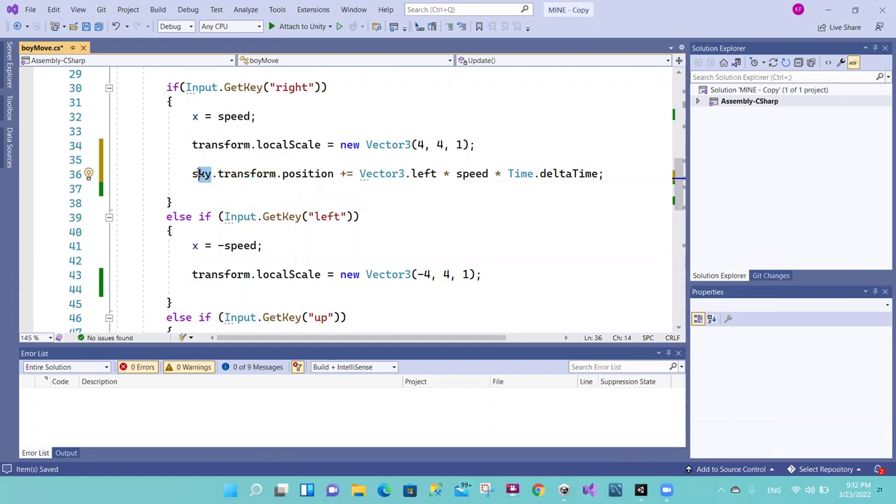
pyautogui.click(283, 174)
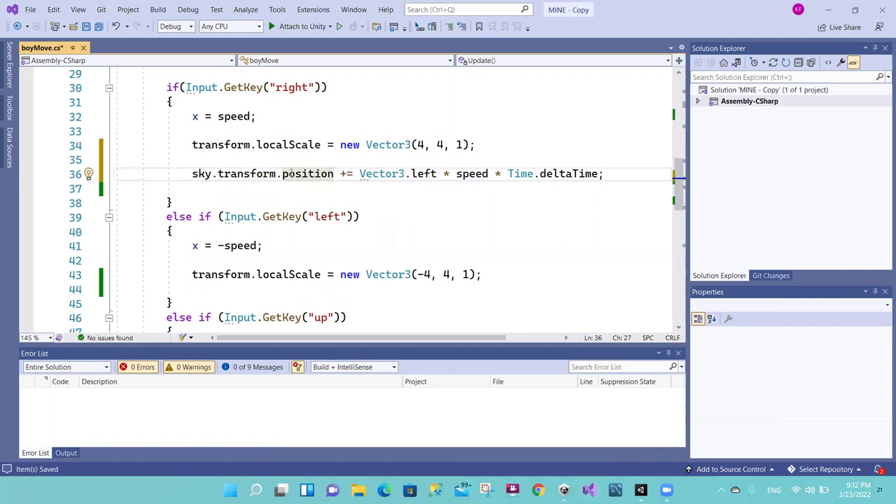
pyautogui.moveTo(282, 175); pyautogui.dragTo(334, 174)
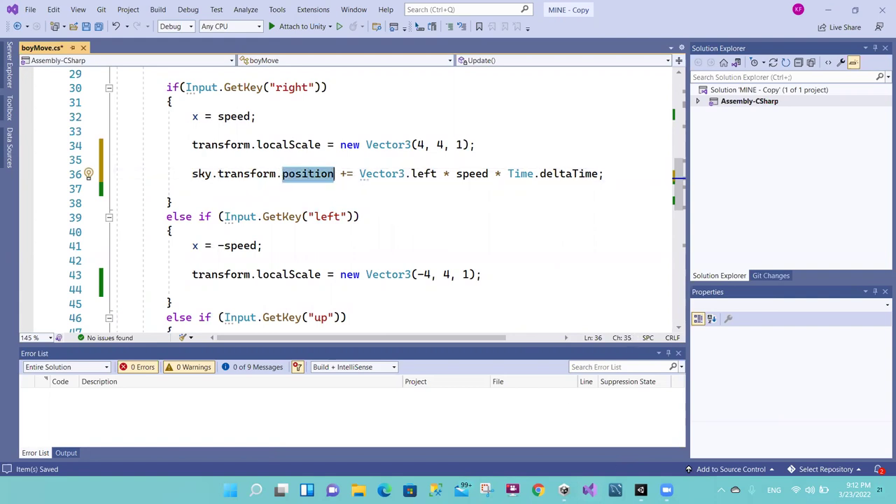
pyautogui.click(640, 490)
pyautogui.click(692, 115)
pyautogui.click(690, 132)
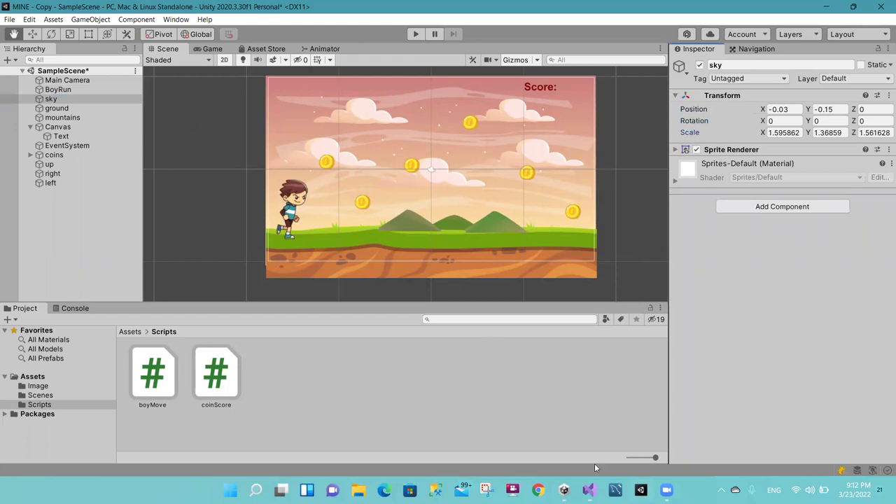
pyautogui.moveTo(587, 490)
pyautogui.click(655, 457)
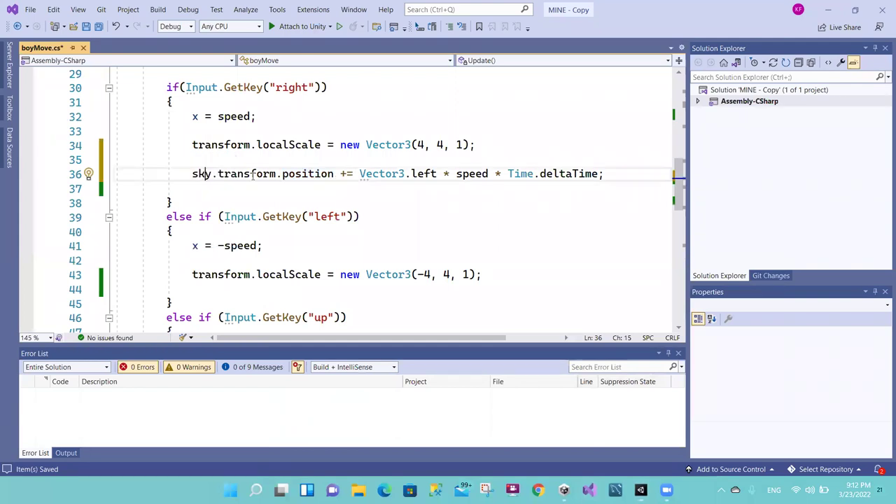
pyautogui.click(317, 175)
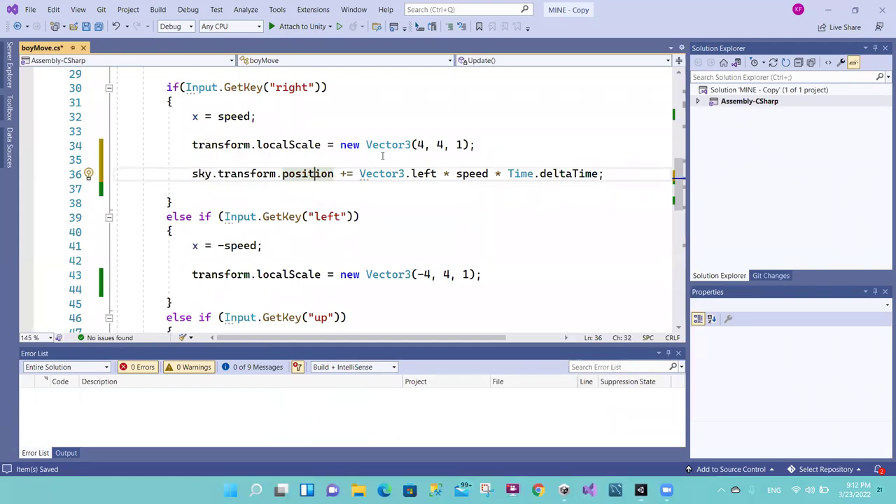
pyautogui.click(347, 174)
# Step: Change '+=' to '=' on line 36 so the sky's position equals Vector3.left * speed * Time.deltaTime
pyautogui.press('BackSpace')
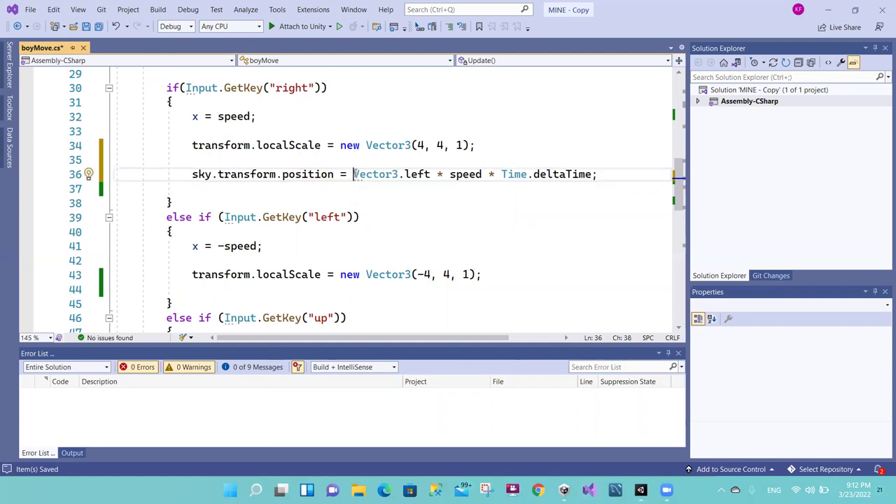
pyautogui.moveTo(352, 173); pyautogui.dragTo(418, 175)
pyautogui.click(374, 174)
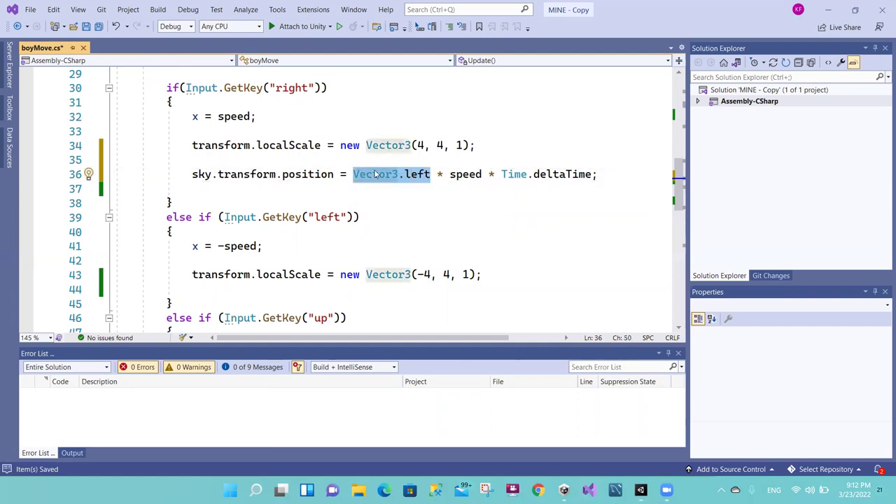
pyautogui.moveTo(430, 174); pyautogui.dragTo(354, 175)
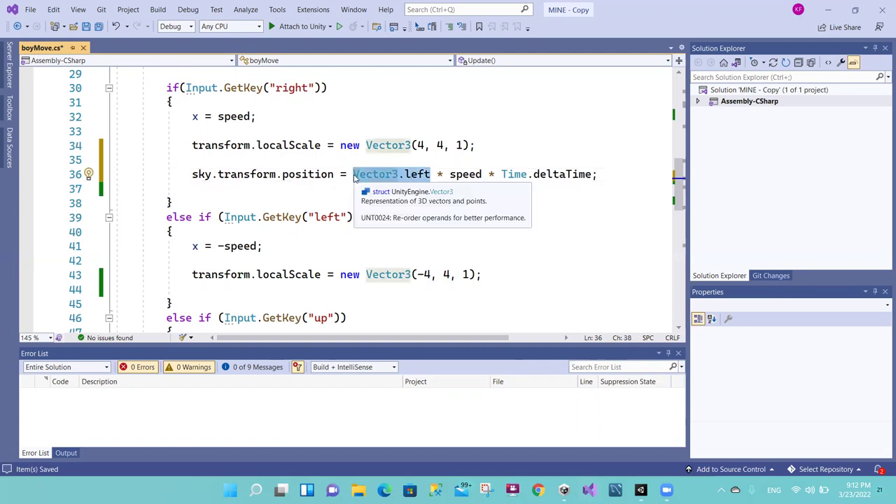
pyautogui.doubleClick(423, 178)
# Step: Review the right-key check on line 30 and the speed and deltaTime terms on line 36
pyautogui.click(295, 96)
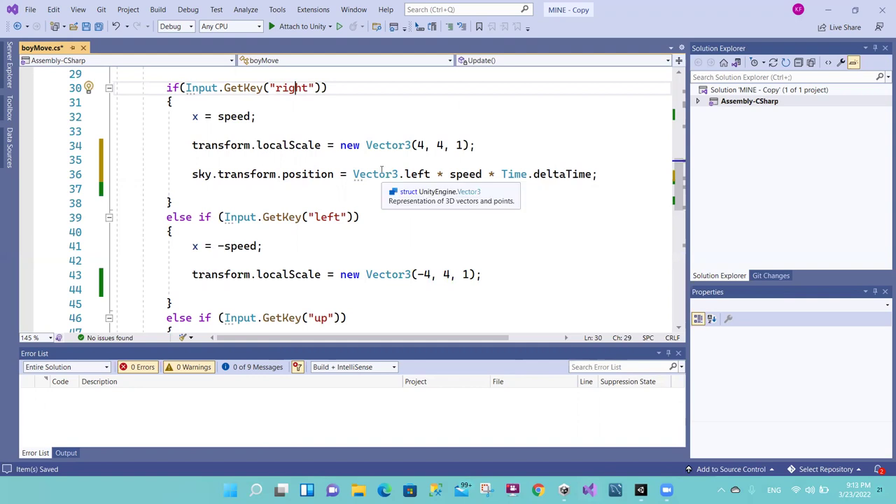
pyautogui.click(418, 174)
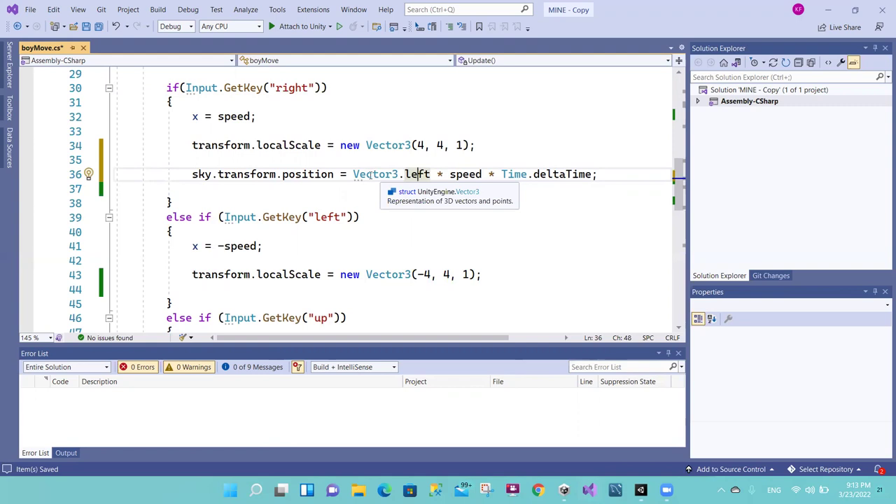
pyautogui.moveTo(437, 174); pyautogui.dragTo(452, 174)
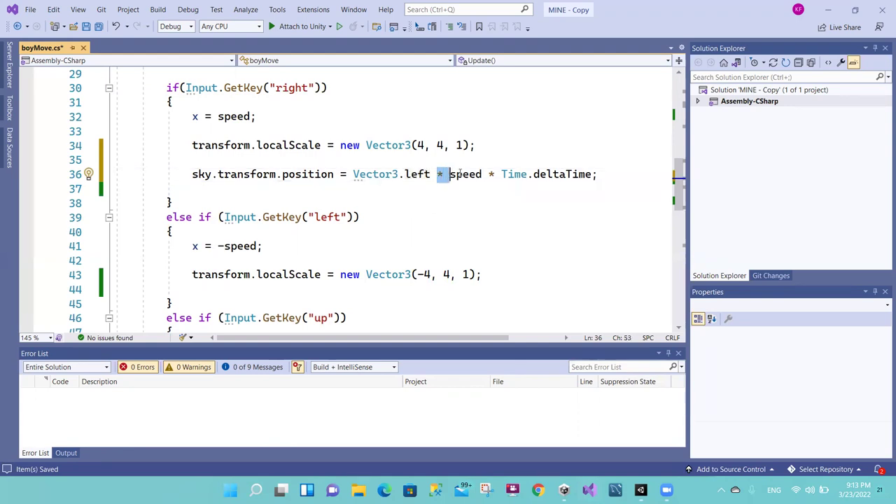
pyautogui.click(566, 174)
pyautogui.click(482, 174)
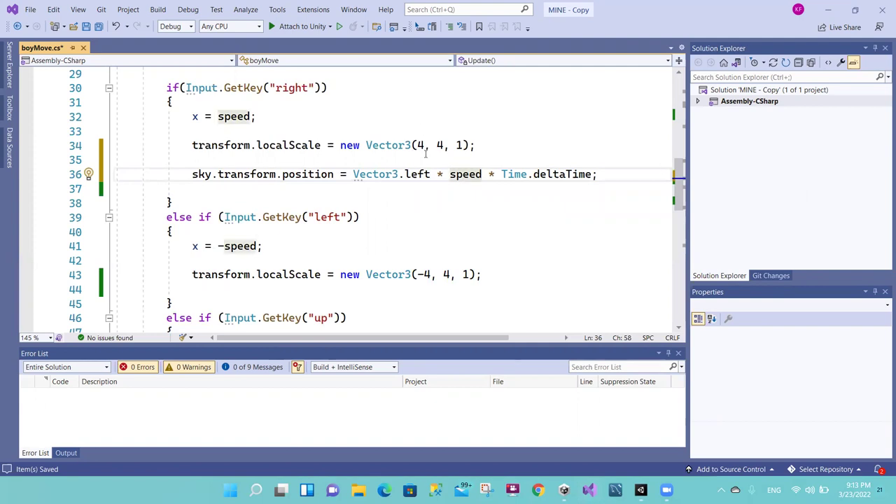
pyautogui.scroll(3, 532, 164)
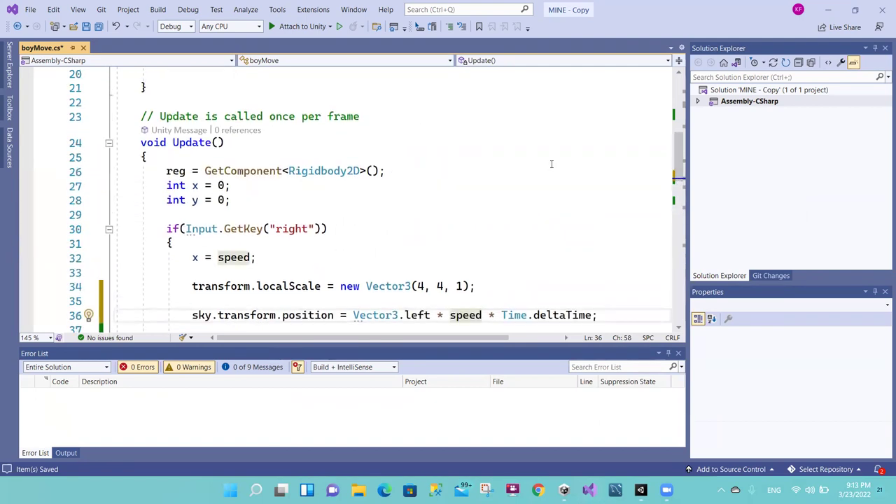
# Step: Check the speed field declaration on line 10 against the Vector3.left * speed * Time.deltaTime term
pyautogui.scroll(2, 249, 148)
pyautogui.scroll(1, 248, 148)
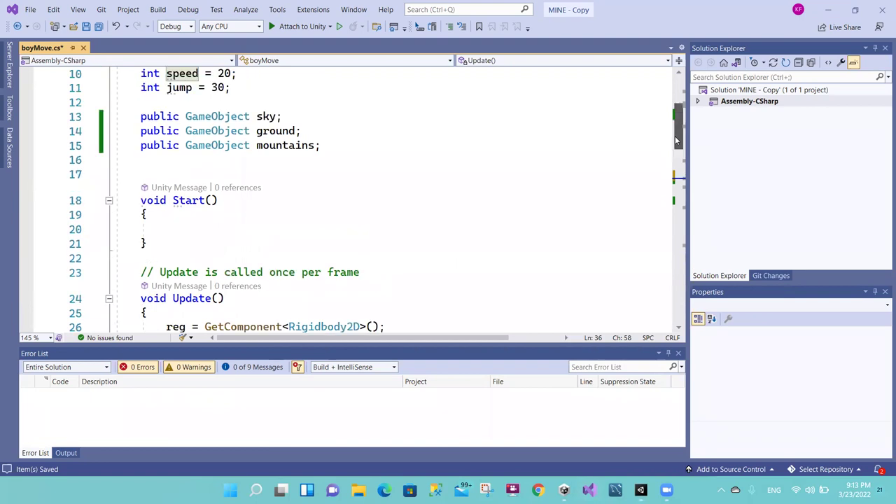
pyautogui.scroll(1, 248, 147)
pyautogui.click(169, 117)
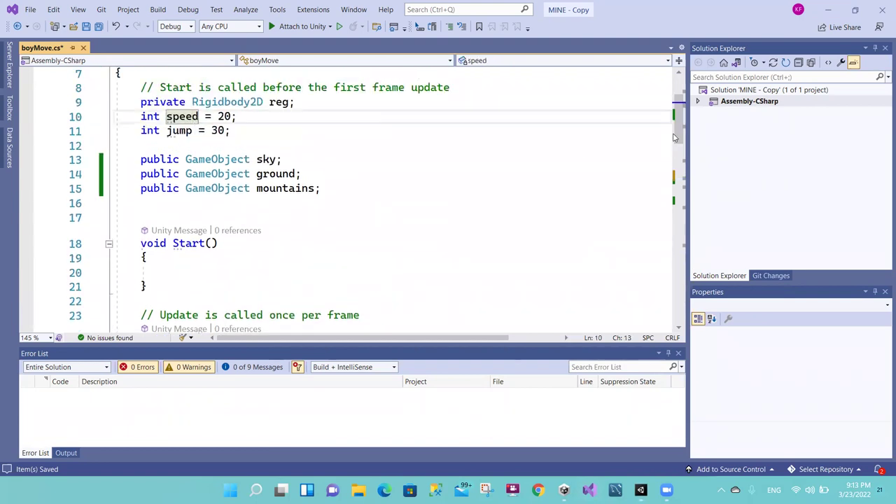
pyautogui.moveTo(679, 145); pyautogui.dragTo(681, 205)
pyautogui.click(371, 188)
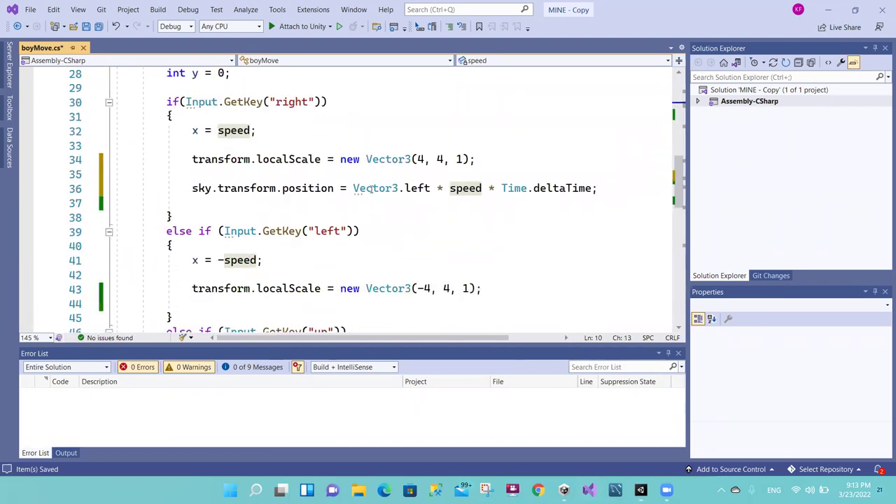
pyautogui.click(466, 187)
pyautogui.click(509, 188)
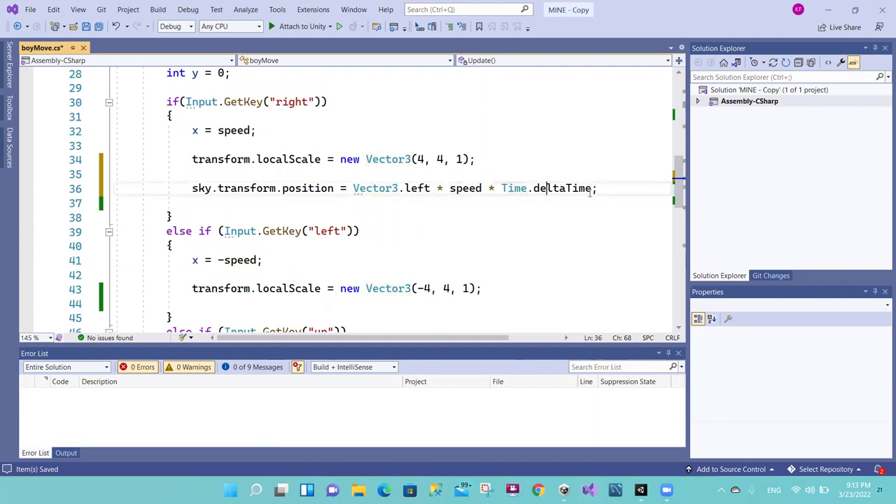
pyautogui.moveTo(591, 187); pyautogui.dragTo(502, 188)
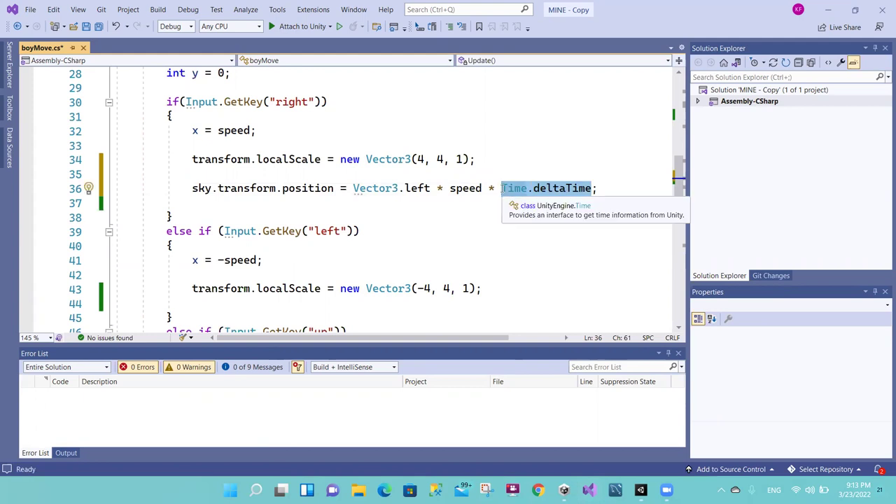
pyautogui.click(291, 189)
pyautogui.click(469, 187)
pyautogui.click(534, 188)
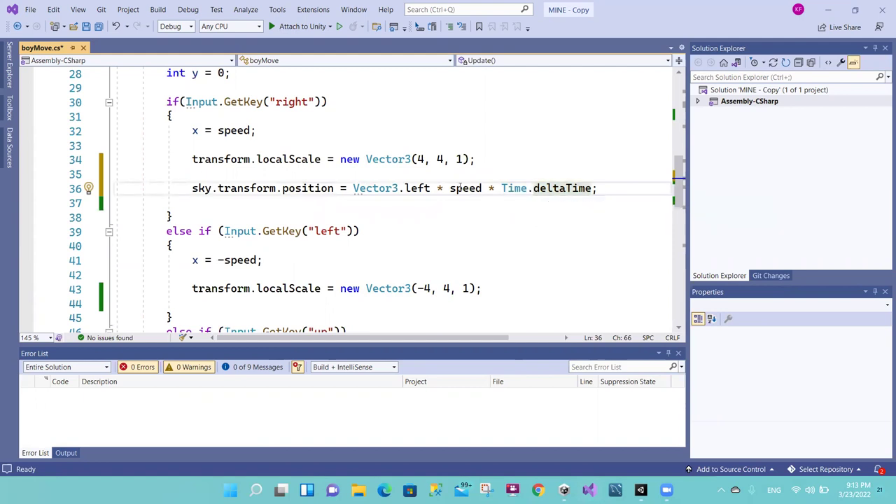
# Step: Put the '+' back before '=' on line 36, making it 'sky.transform.position += Vector3.left * speed * Time.deltaTime;'
pyautogui.moveTo(334, 189); pyautogui.dragTo(282, 187)
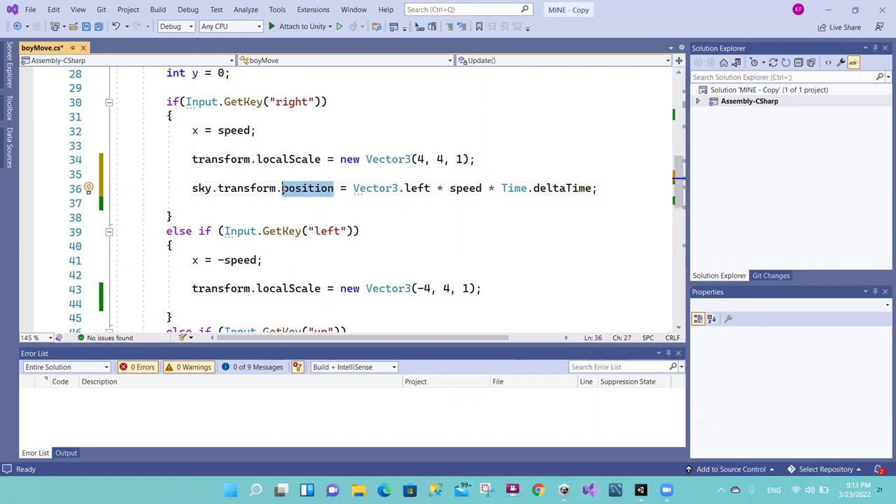
pyautogui.moveTo(452, 187)
pyautogui.mouseDown()
pyautogui.moveTo(548, 188)
pyautogui.moveTo(194, 173)
pyautogui.moveTo(595, 188)
pyautogui.mouseUp()
pyautogui.click(596, 187)
pyautogui.click(450, 188)
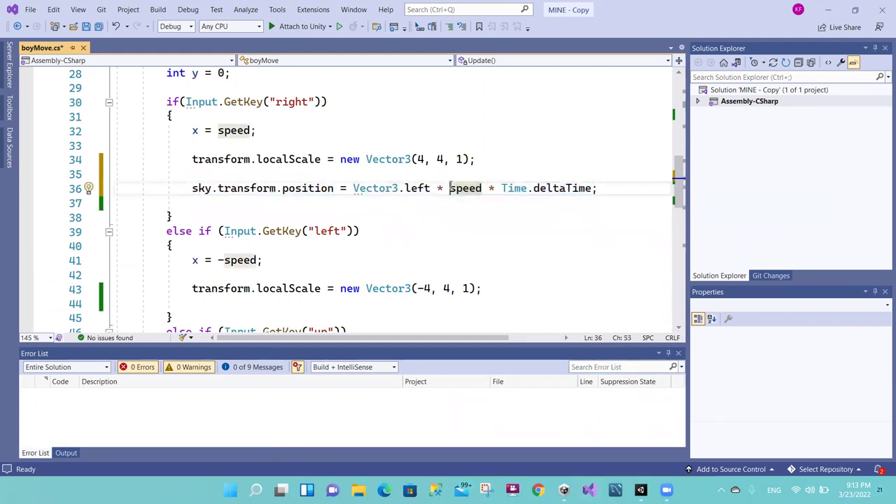
pyautogui.moveTo(450, 188); pyautogui.dragTo(594, 187)
pyautogui.click(501, 187)
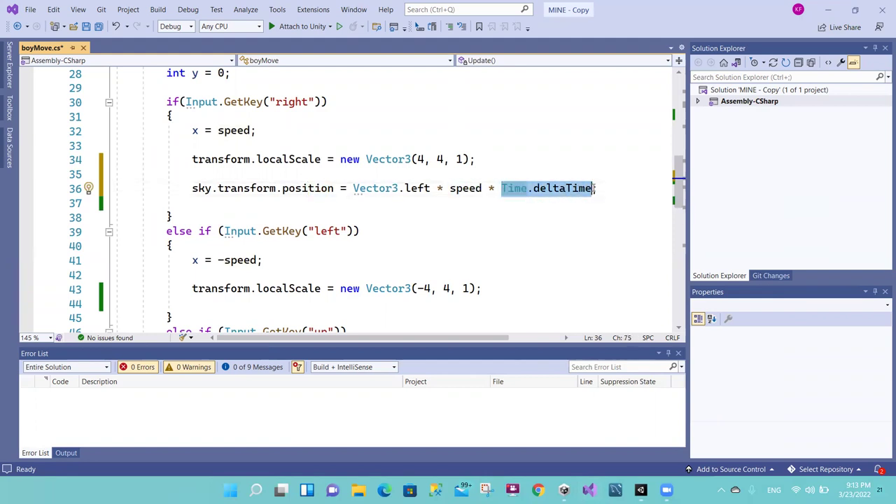
pyautogui.moveTo(594, 187); pyautogui.dragTo(501, 188)
pyautogui.click(340, 189)
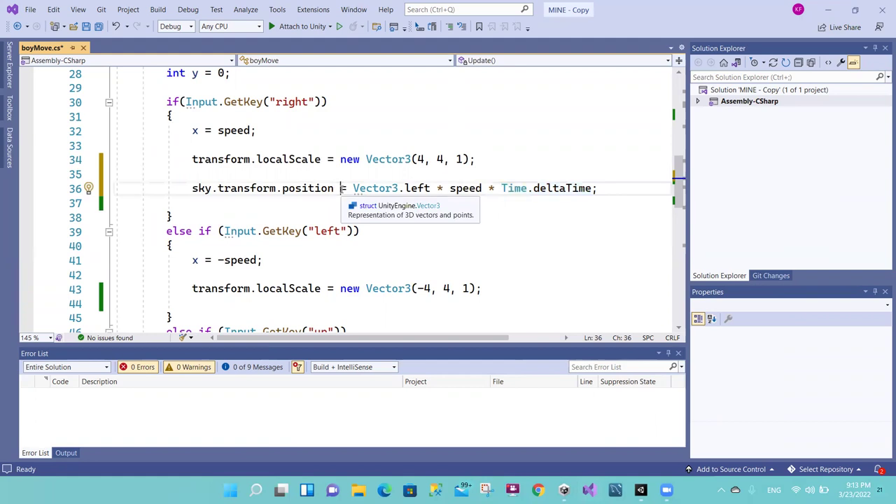
pyautogui.write('+')
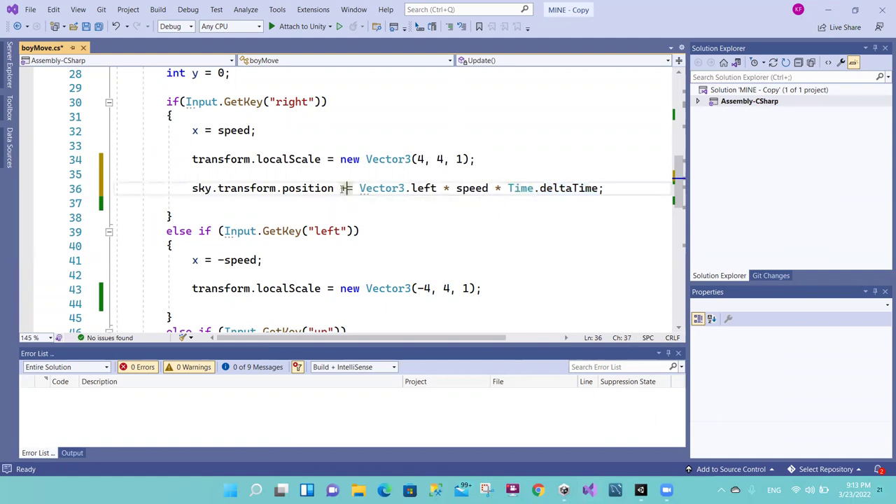
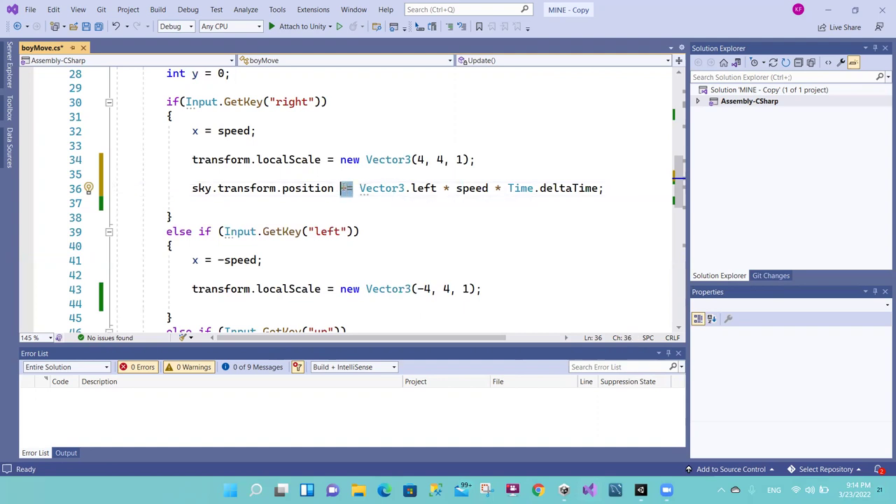
# Step: Below the sky line, add 'ground.transform.position += Vector3.left * speed * Time.deltaTime;' with IntelliSense
pyautogui.click(193, 187)
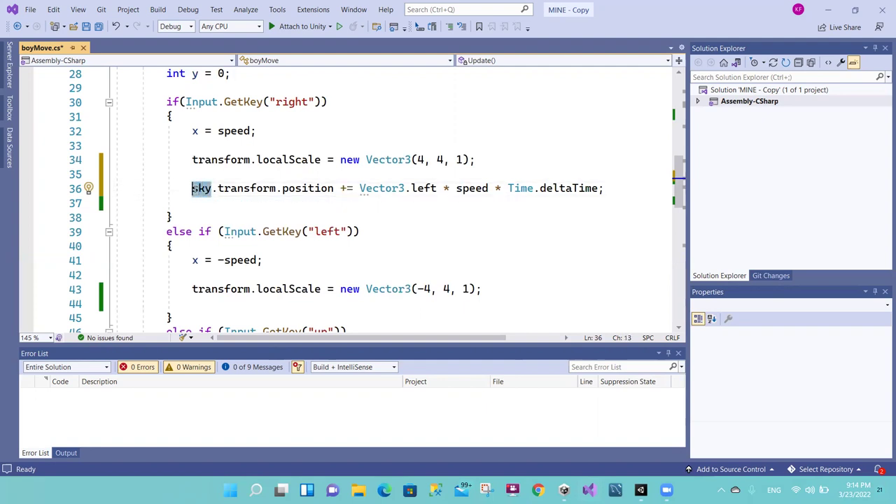
pyautogui.click(203, 188)
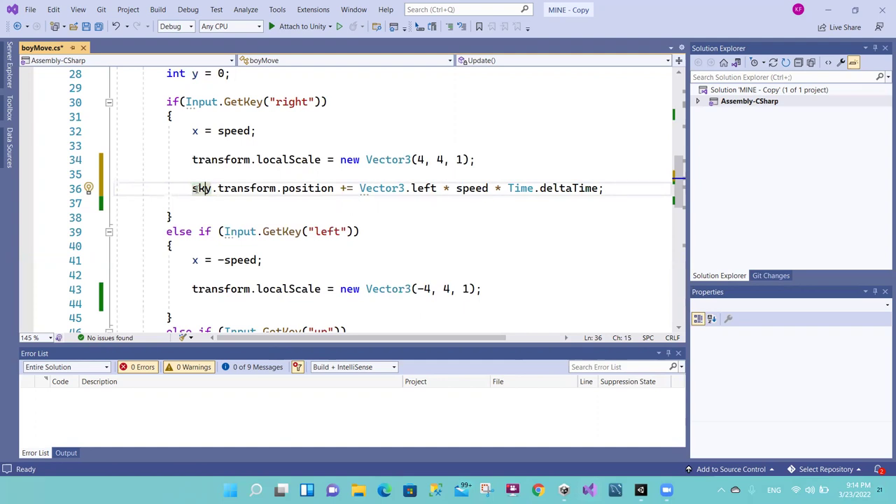
pyautogui.moveTo(193, 188); pyautogui.dragTo(515, 188)
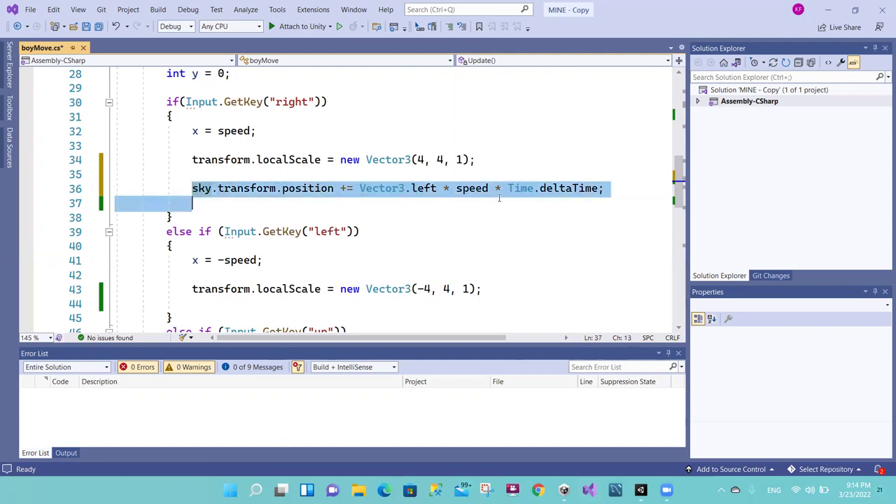
pyautogui.click(606, 189)
pyautogui.press('Return')
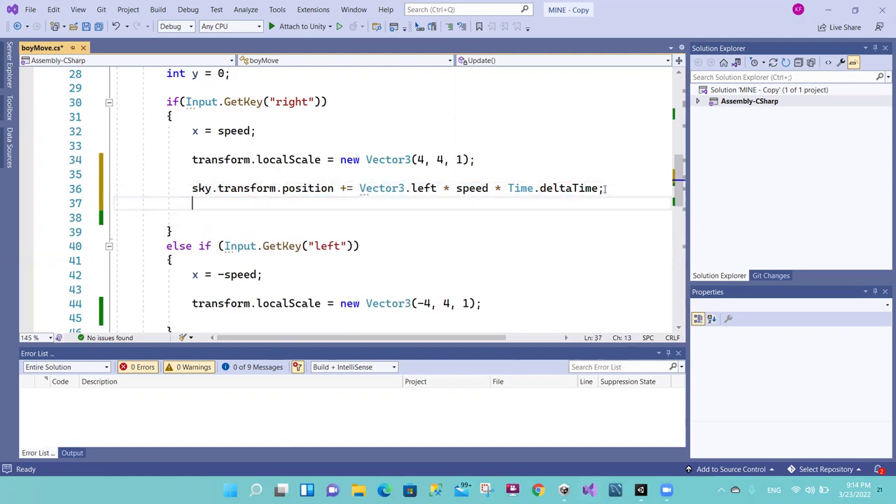
pyautogui.write('g')
pyautogui.write('round.tran')
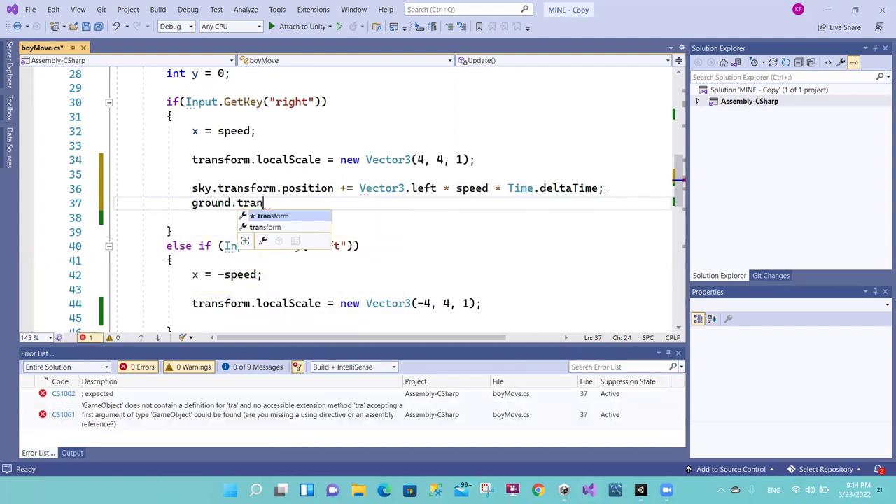
pyautogui.write('sform')
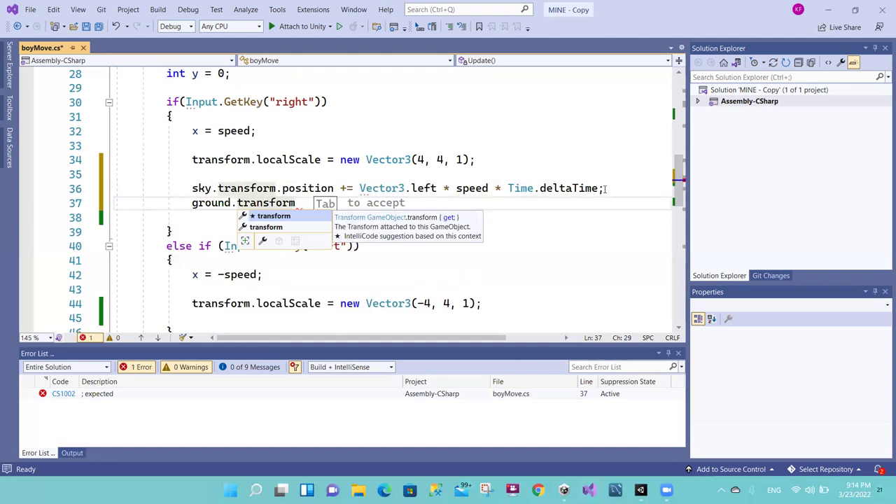
pyautogui.write('.position +')
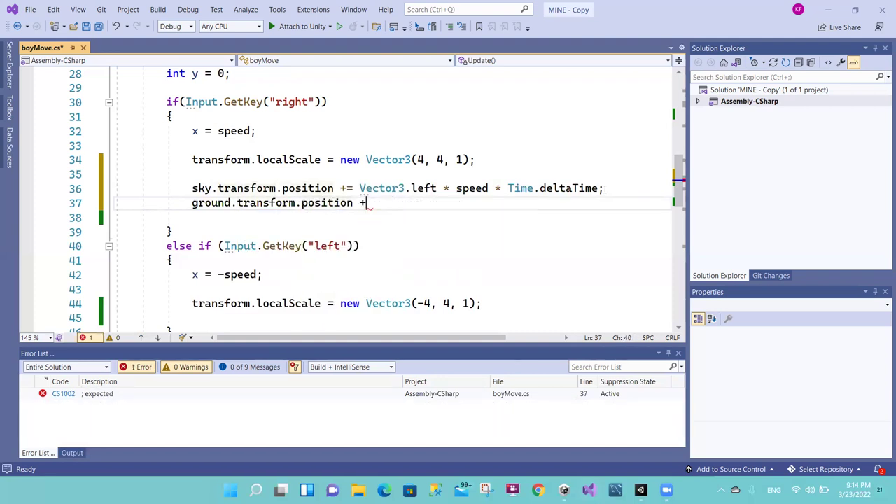
pyautogui.write('= ')
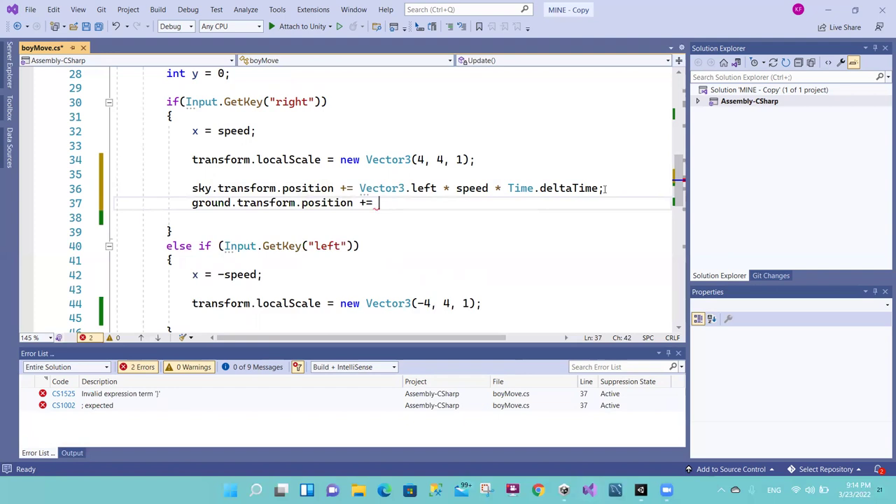
pyautogui.write('vector3')
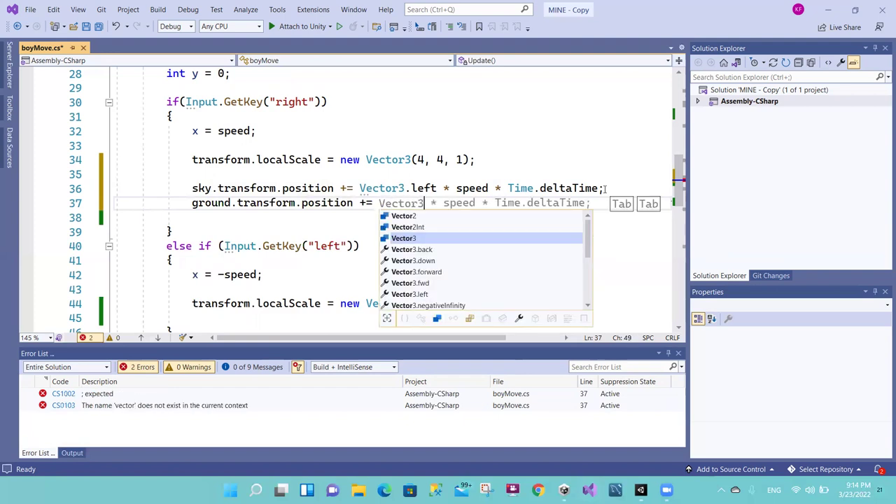
pyautogui.write('.left')
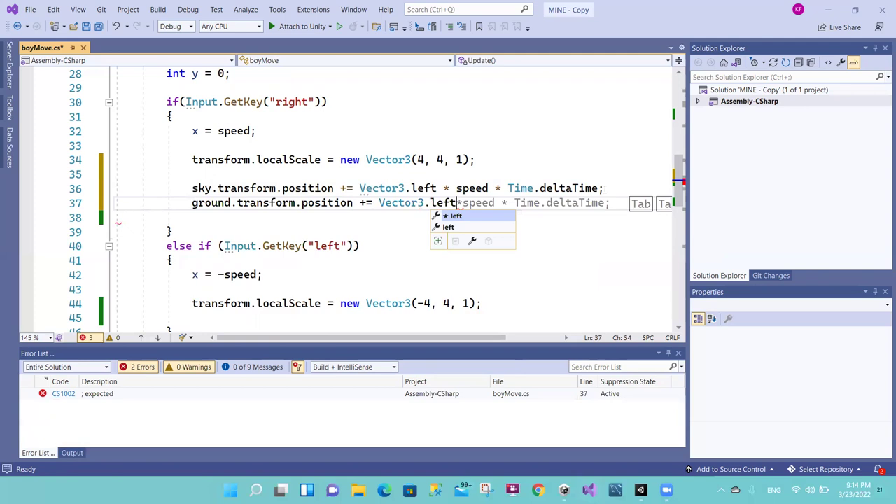
pyautogui.press('Tab')
pyautogui.press('Tab')
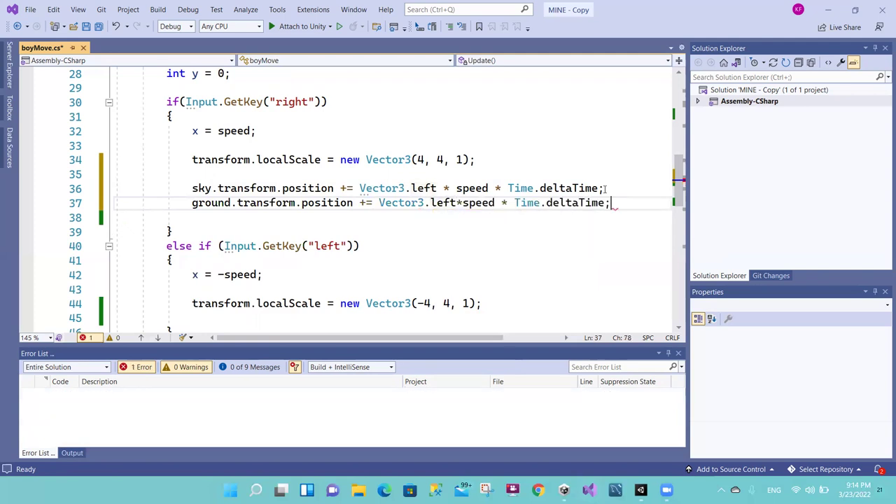
pyautogui.press('super+s')
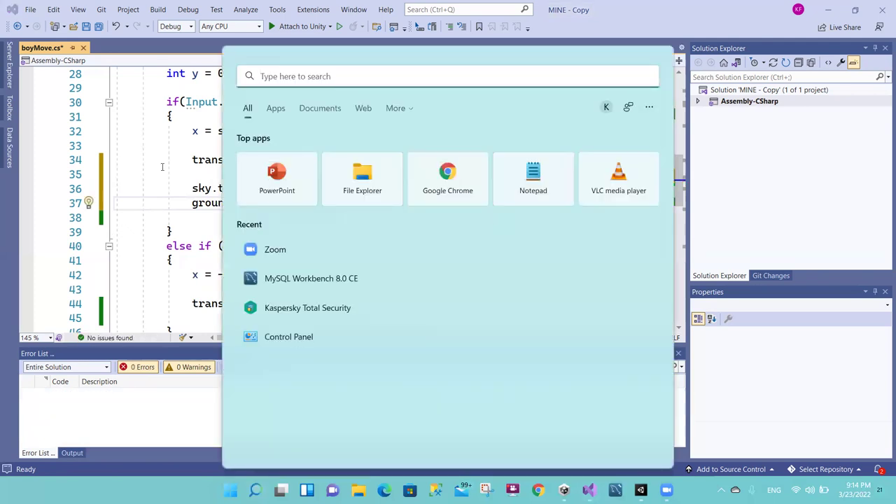
pyautogui.click(168, 161)
pyautogui.click(456, 203)
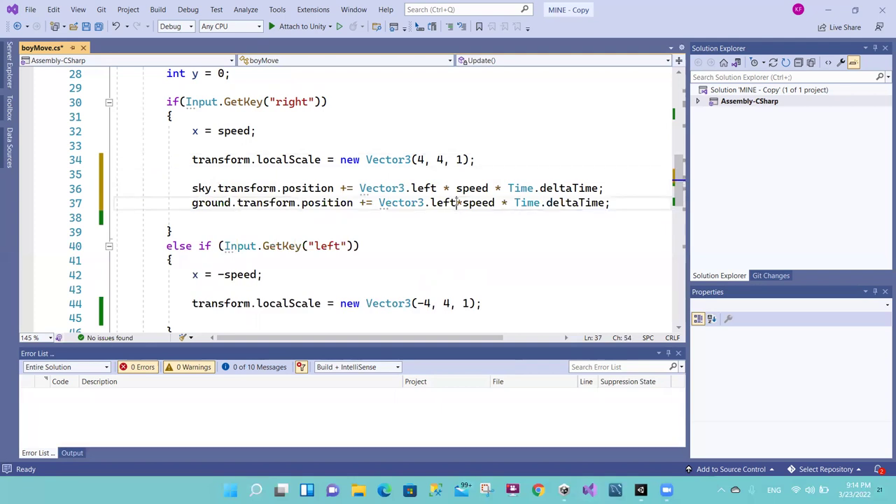
# Step: Duplicate the ground line onto line 38 and change 'ground' to 'mountains'
pyautogui.moveTo(624, 204); pyautogui.dragTo(180, 203)
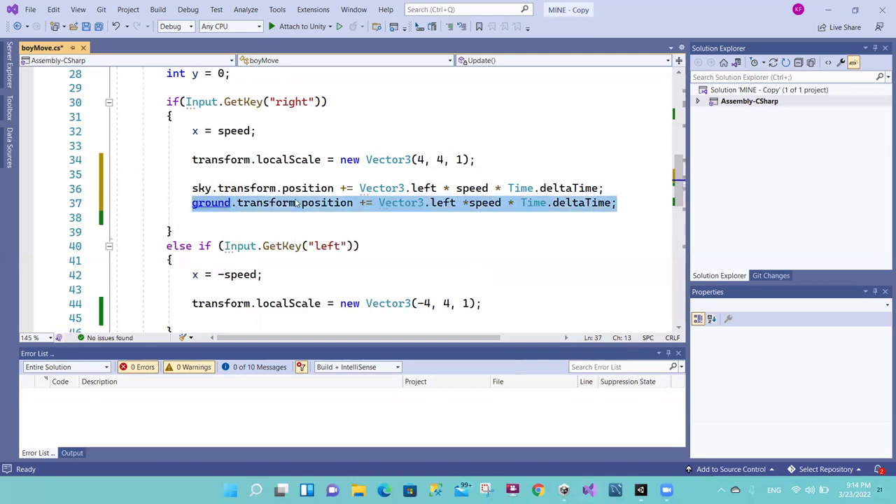
pyautogui.click(625, 196)
pyautogui.press('Return')
pyautogui.write('ground.transform.position += Vector3.left * speed * Time.deltaTime;')
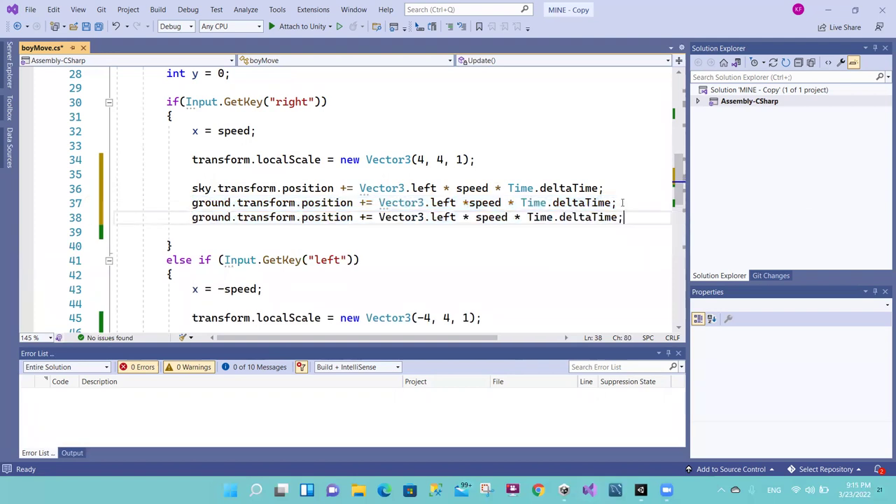
pyautogui.doubleClick(210, 214)
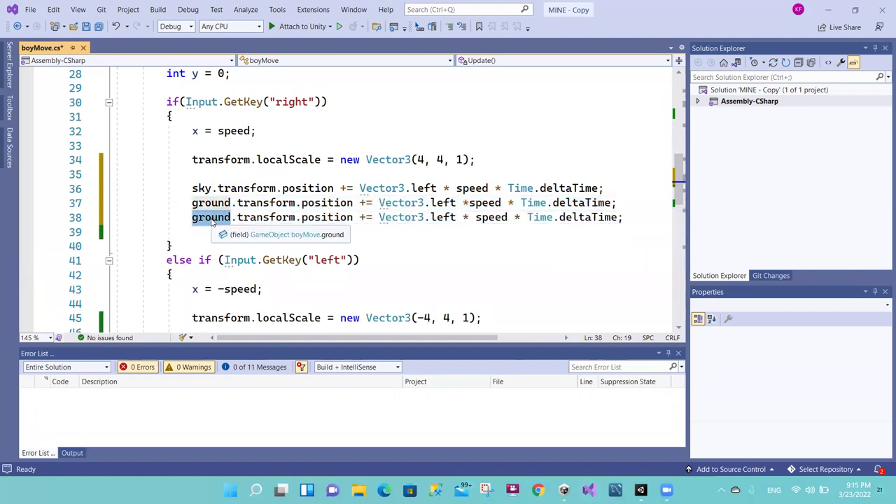
pyautogui.write('mountains')
pyautogui.click(249, 202)
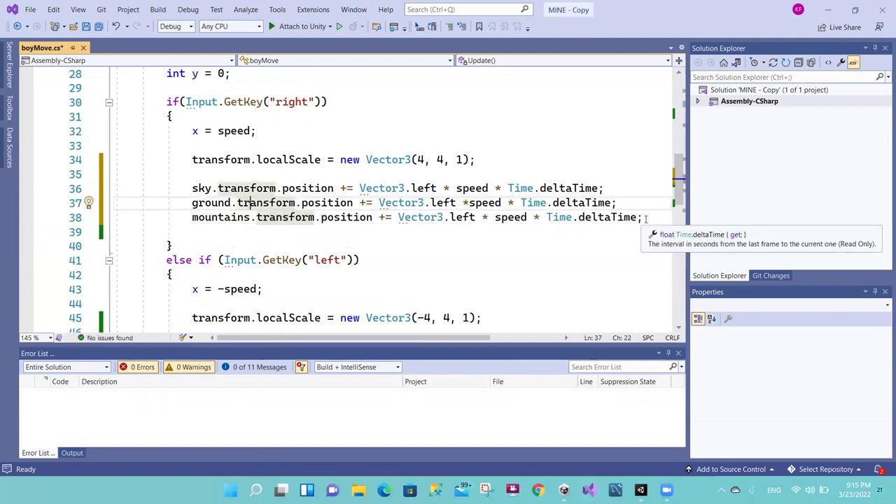
# Step: Review the three left-moving background lines 36–38
pyautogui.moveTo(640, 218); pyautogui.dragTo(199, 188)
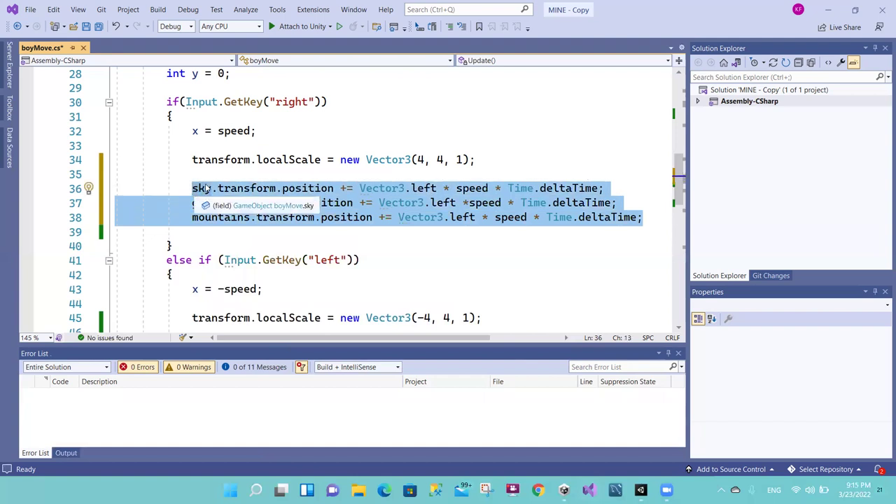
pyautogui.click(205, 189)
pyautogui.click(309, 267)
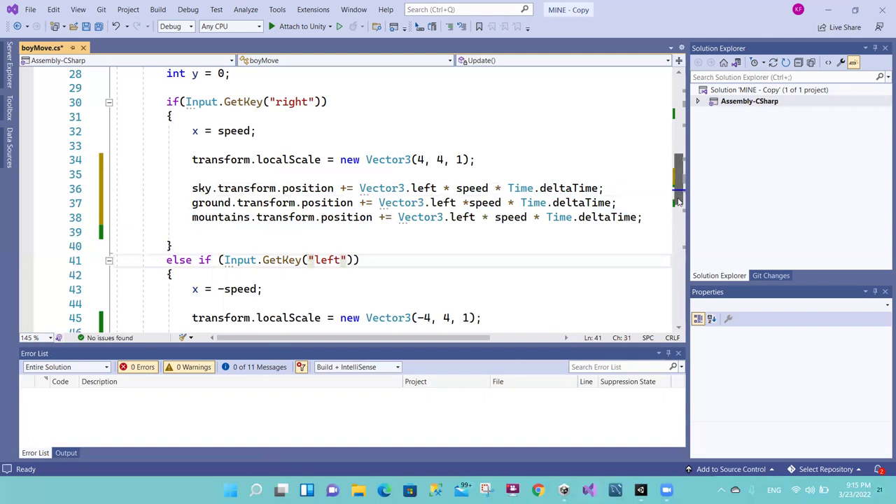
# Step: Start a new left-branch line reading 'sky.transform.position += Vector3.right'
pyautogui.scroll(-2, 497, 204)
pyautogui.click(494, 233)
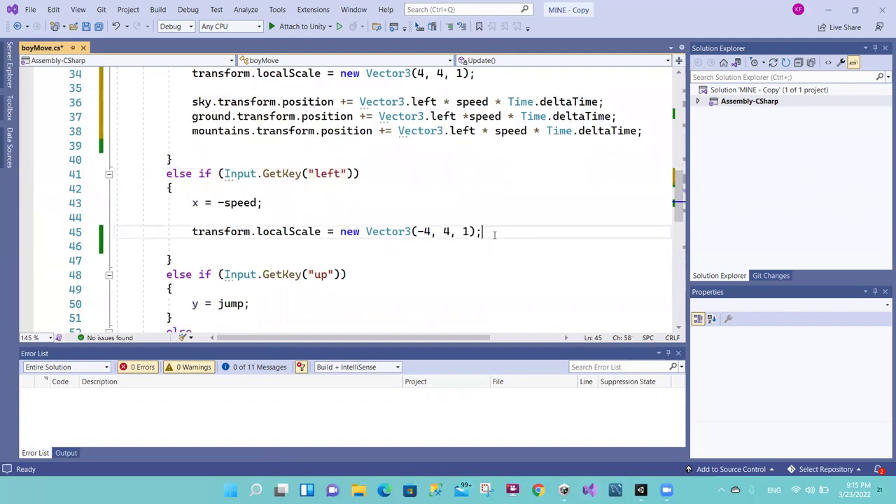
pyautogui.press('Return')
pyautogui.press('Return')
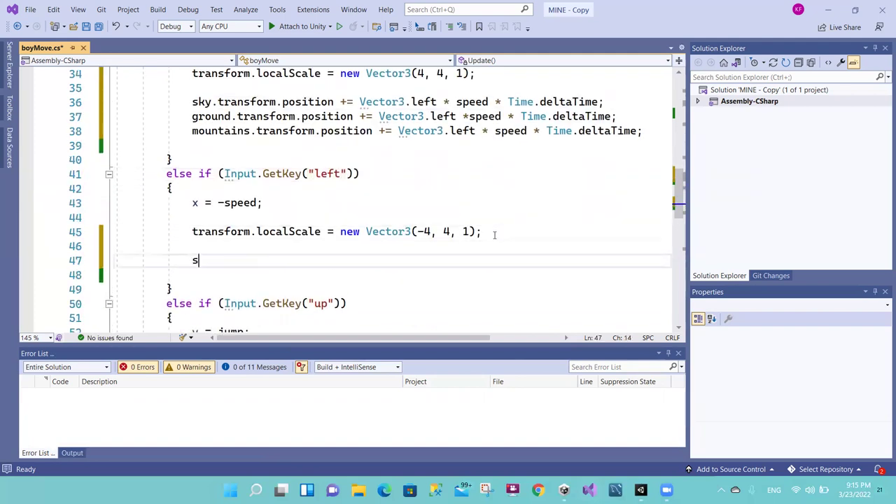
pyautogui.write('ky.tr')
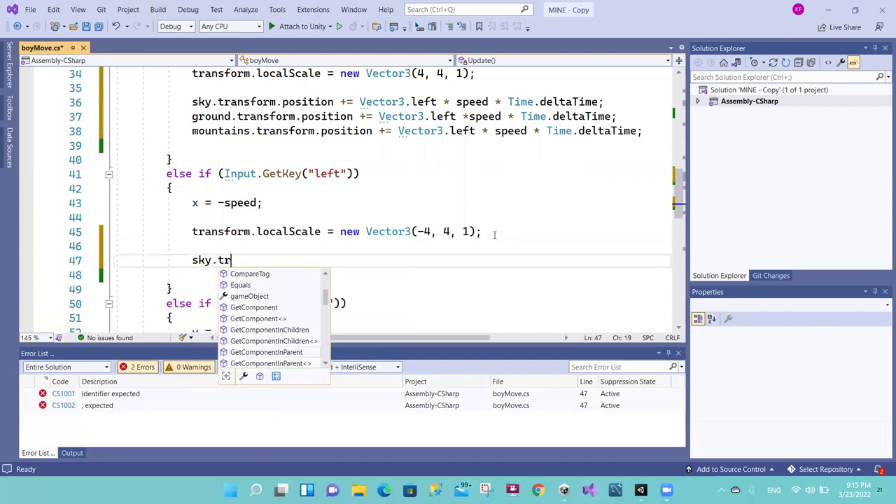
pyautogui.write('an')
pyautogui.press('Tab')
pyautogui.write('.pos')
pyautogui.press('Tab')
pyautogui.write('+')
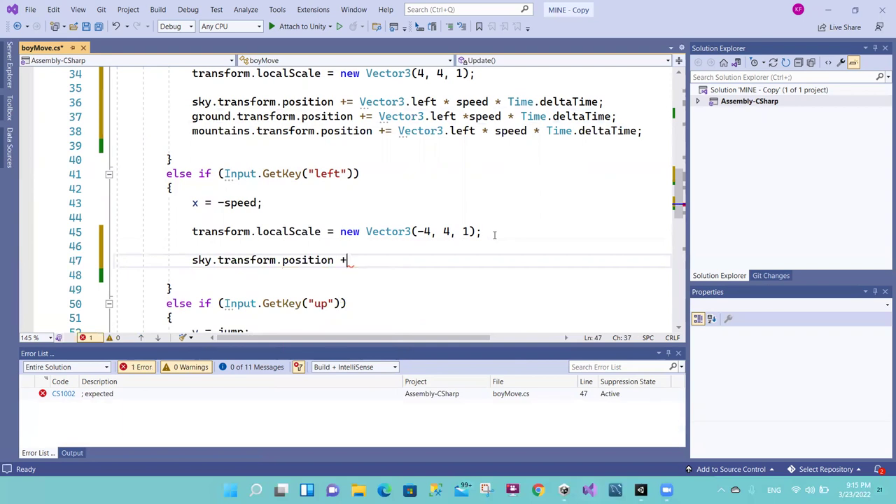
pyautogui.write('= V')
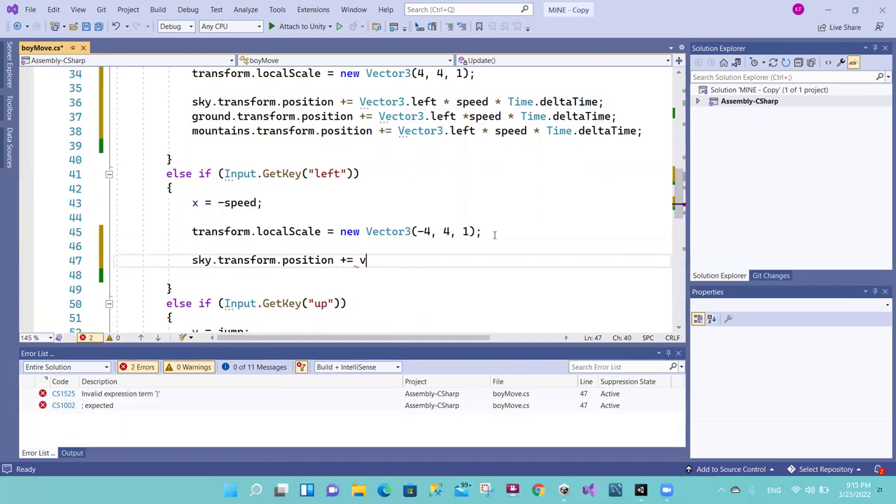
pyautogui.write('ecto')
pyautogui.press('Tab')
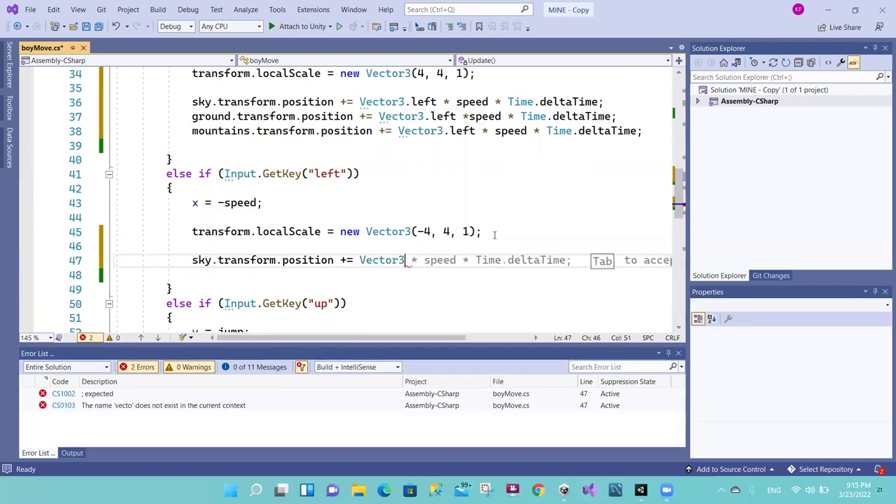
pyautogui.write('.')
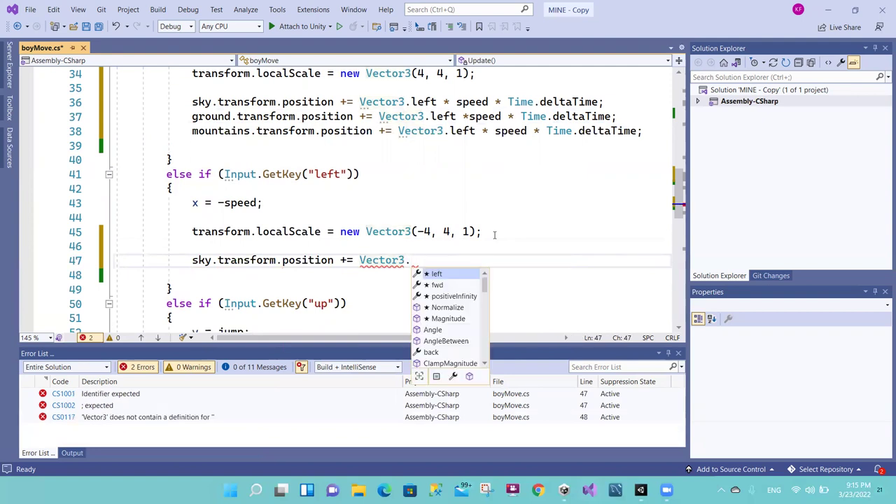
pyautogui.write('ri')
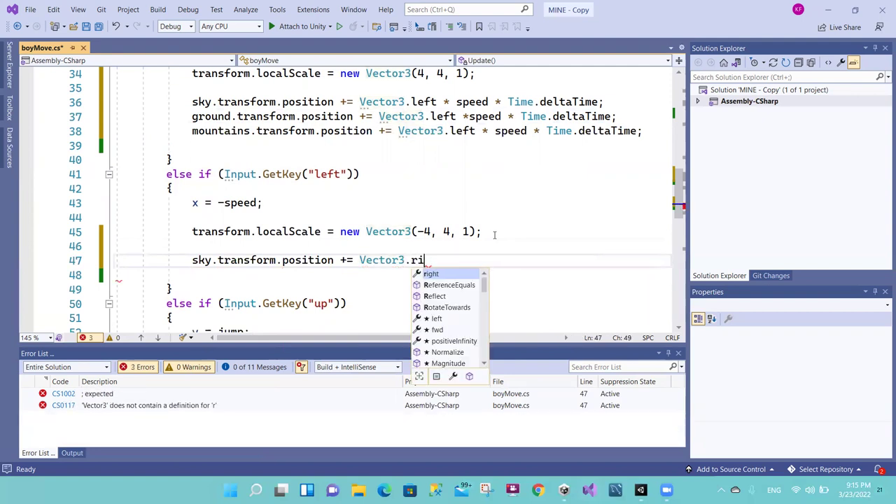
pyautogui.write('ght')
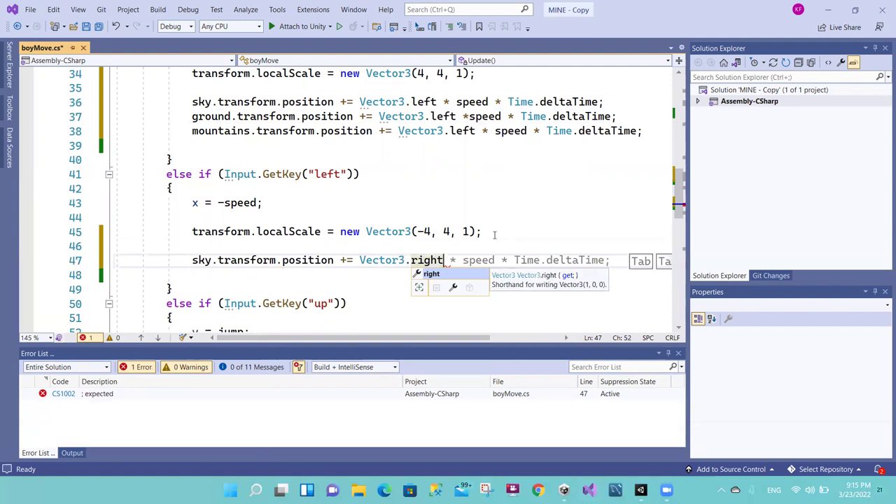
pyautogui.press('Escape')
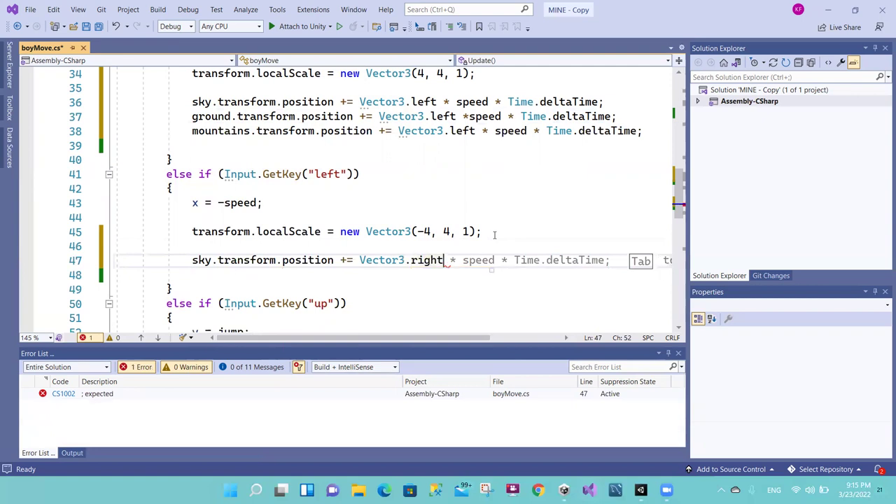
# Step: Finish the sky line with '* speed * Time.deltaTime;' and select line 47
pyautogui.write(' * s')
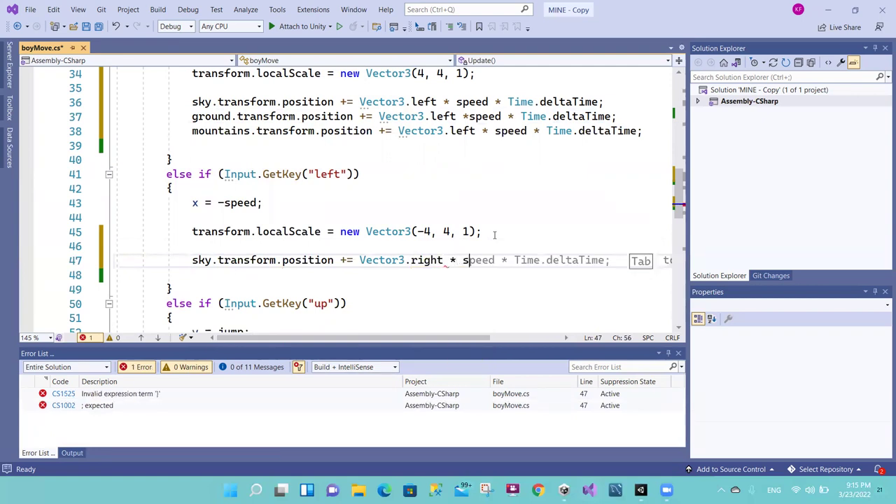
pyautogui.write('peed')
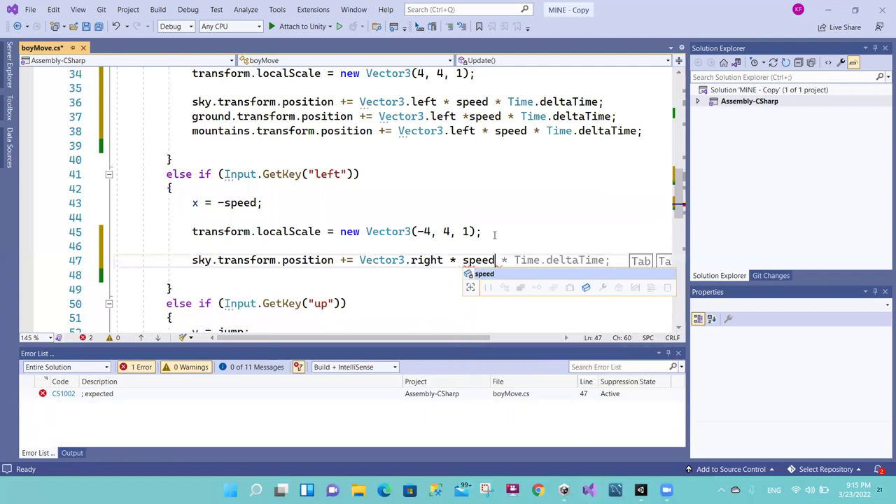
pyautogui.write(' * t')
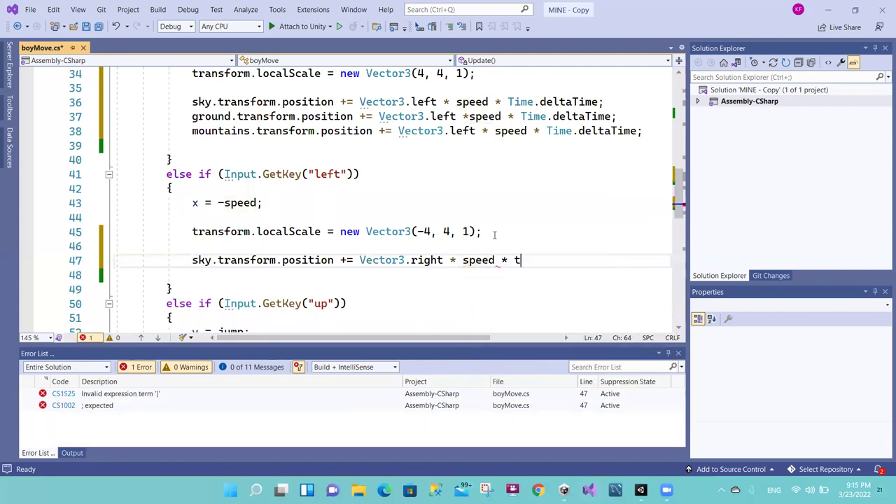
pyautogui.write('ime')
pyautogui.press('Tab')
pyautogui.write('.')
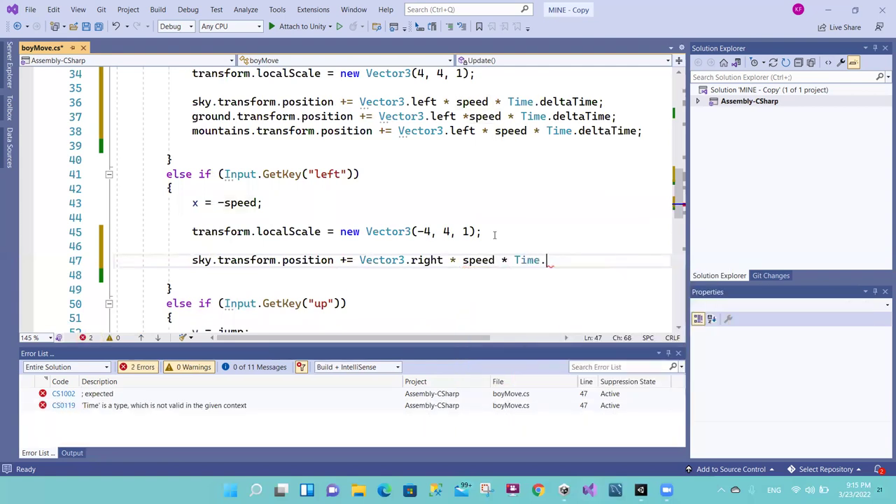
pyautogui.write('de')
pyautogui.press('Tab')
pyautogui.write(';')
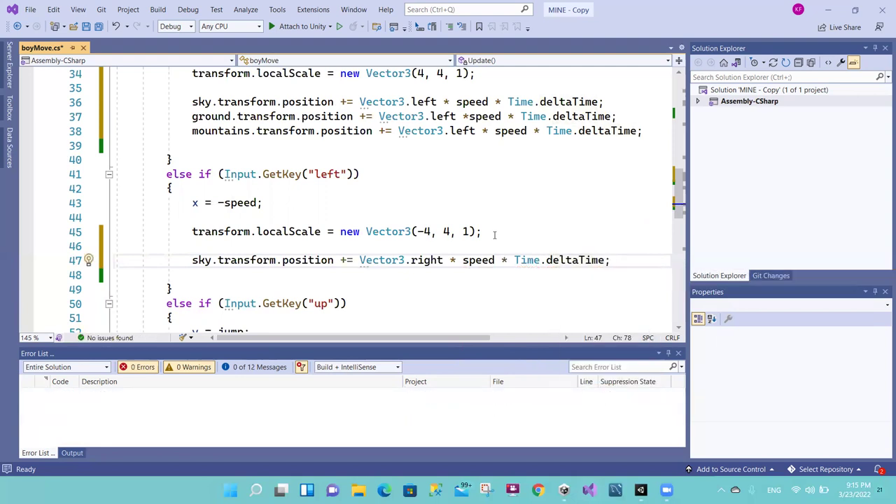
pyautogui.click(494, 235)
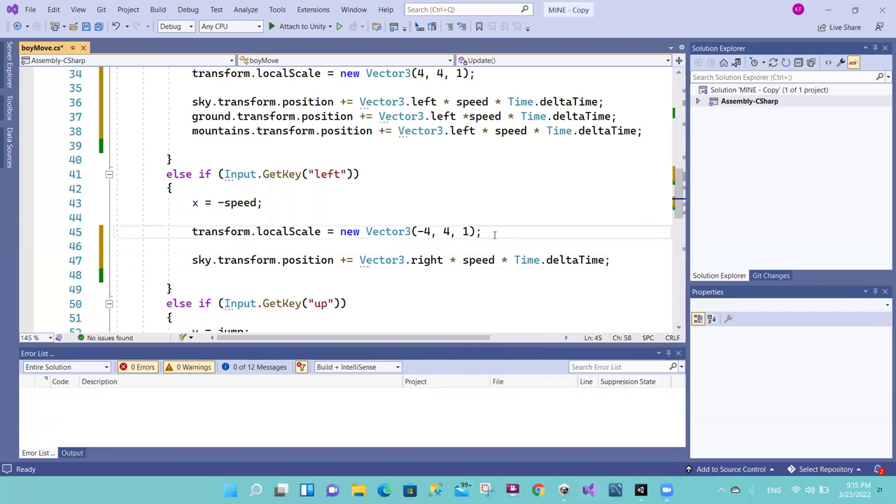
pyautogui.moveTo(616, 259); pyautogui.dragTo(199, 260)
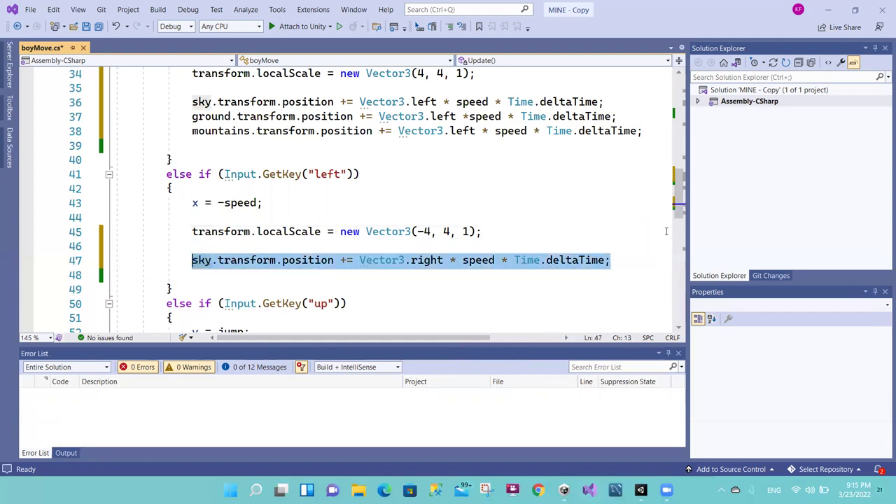
# Step: Paste two copies of the sky line below line 47
pyautogui.hotkey('ctrl', 'c')
pyautogui.click(613, 259)
pyautogui.press('Return')
pyautogui.hotkey('ctrl', 'v')
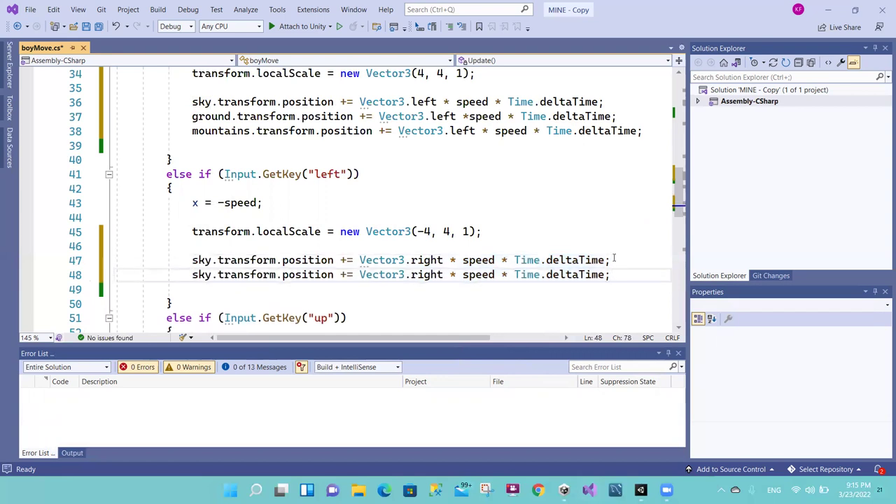
pyautogui.press('Return')
pyautogui.hotkey('ctrl', 'v')
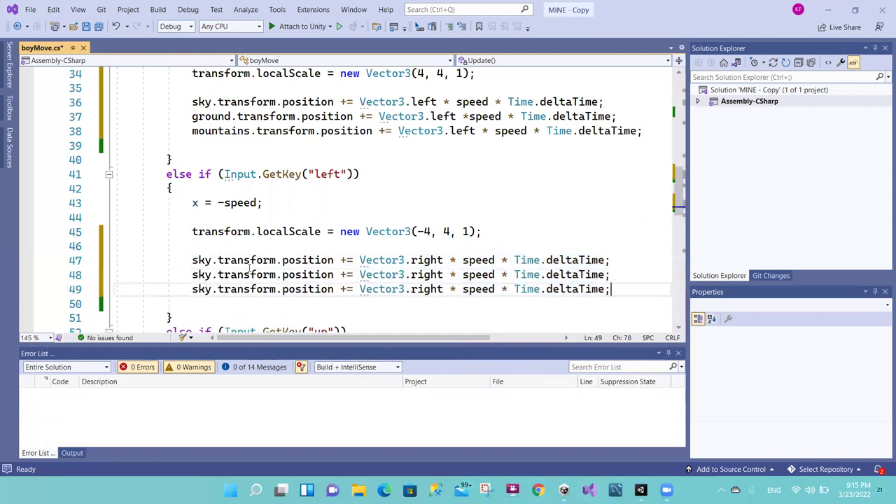
# Step: Rename the copies to ground and mountains, then save boyMove.cs
pyautogui.doubleClick(206, 274)
pyautogui.write('ground')
pyautogui.press('Escape')
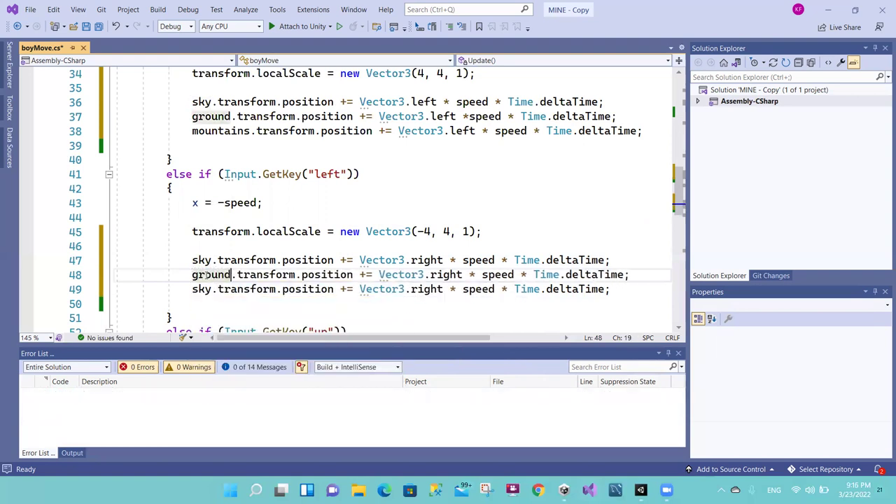
pyautogui.doubleClick(203, 288)
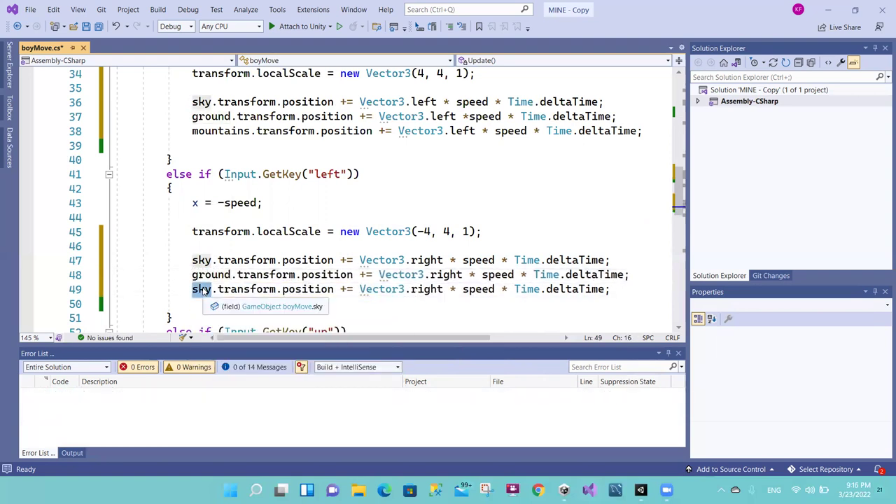
pyautogui.write('mountai')
pyautogui.press('Tab')
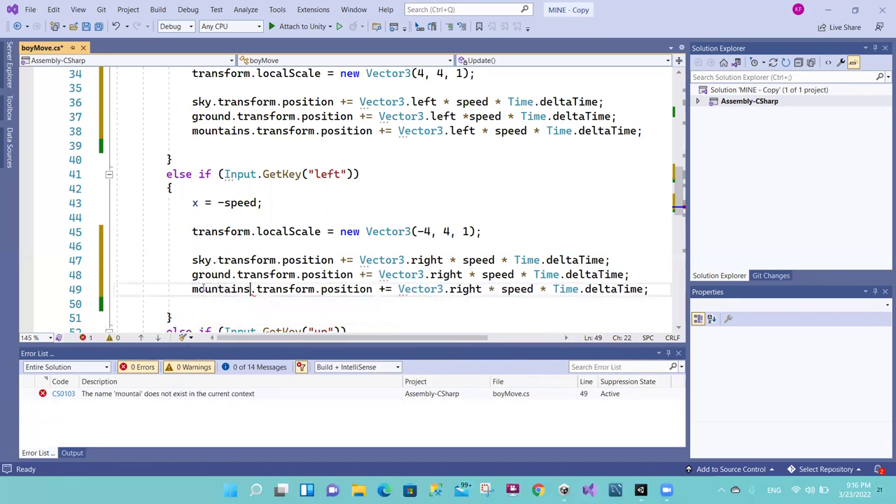
pyautogui.hotkey('ctrl', 's')
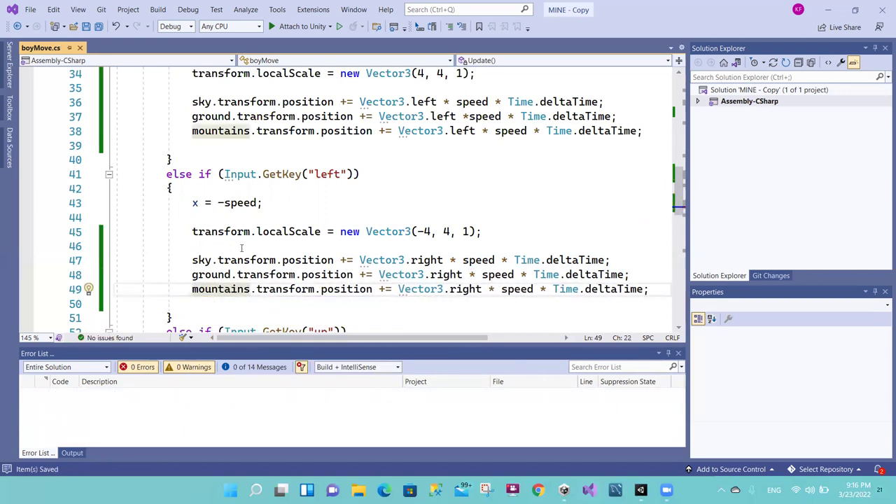
# Step: Review the right-key condition and its three left-moving background lines
pyautogui.scroll(2, 677, 187)
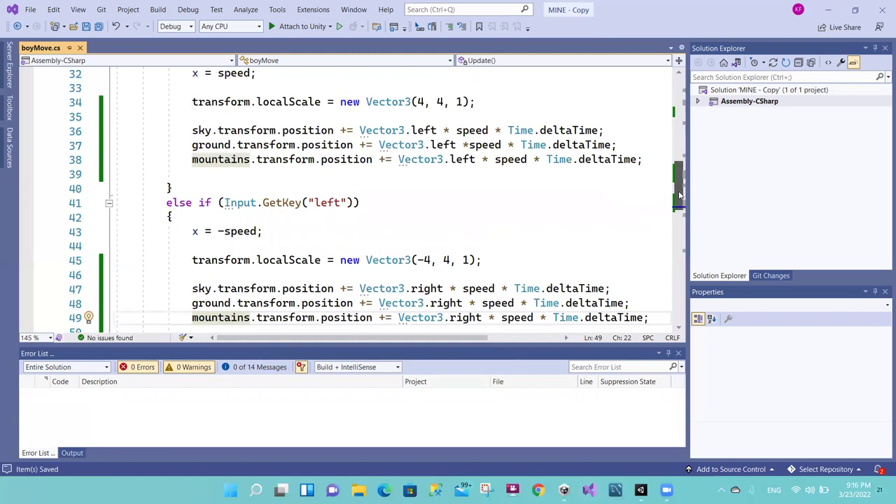
pyautogui.scroll(-1, 676, 188)
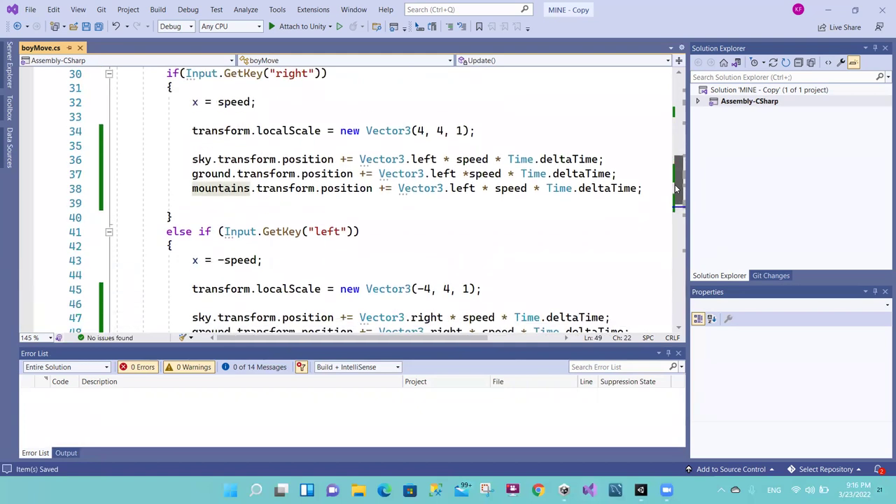
pyautogui.moveTo(273, 75); pyautogui.dragTo(300, 77)
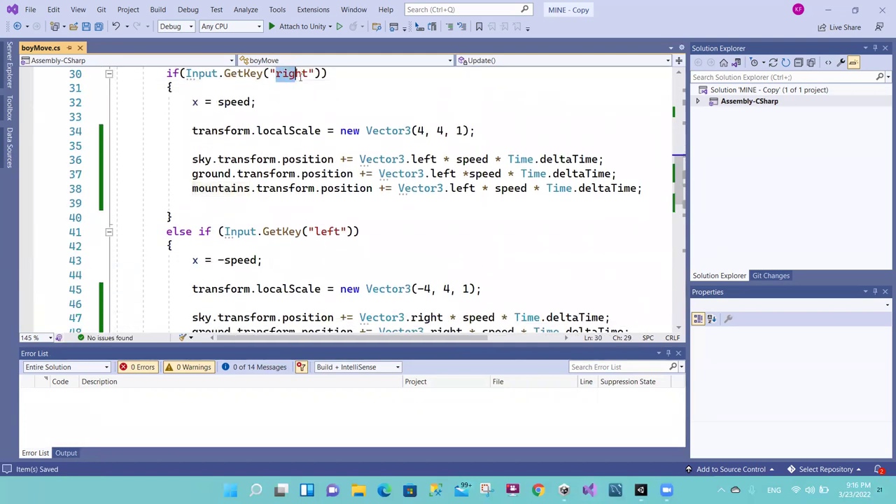
pyautogui.moveTo(200, 159); pyautogui.dragTo(637, 188)
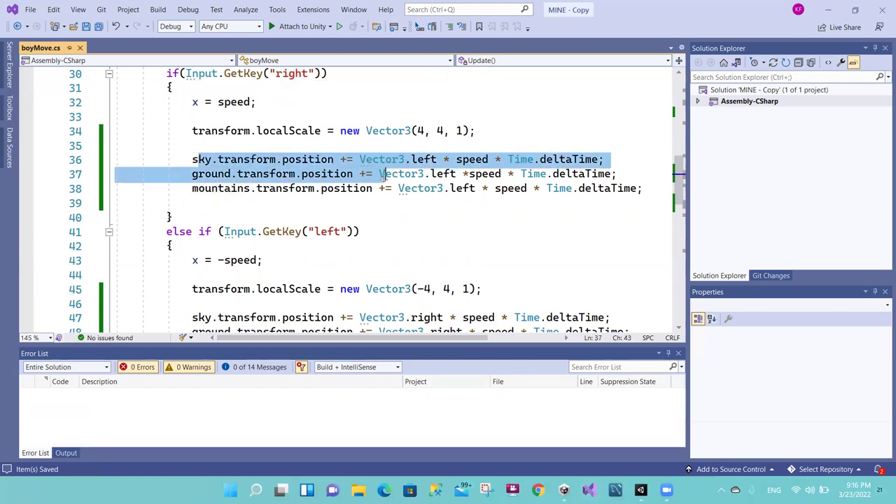
pyautogui.click(638, 188)
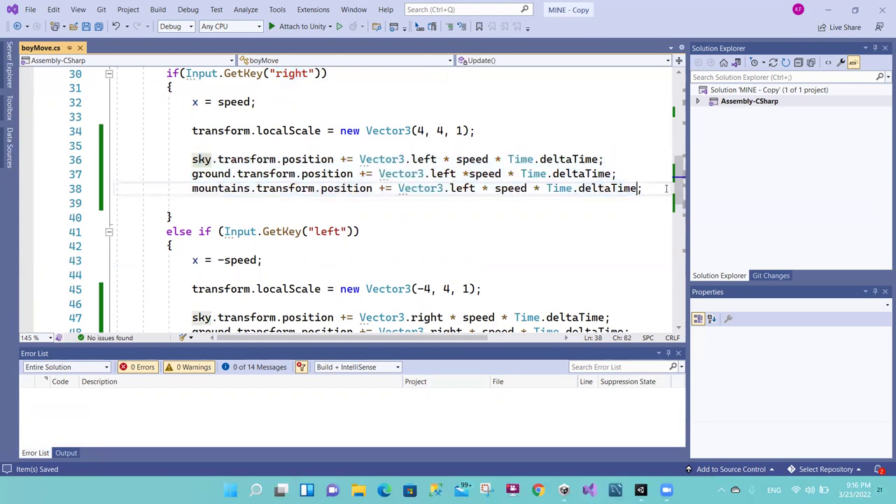
# Step: Review the three right-moving lines in the left-key branch, then switch to Unity
pyautogui.scroll(-1, 393, 262)
pyautogui.moveTo(628, 306); pyautogui.dragTo(359, 274)
pyautogui.click(360, 274)
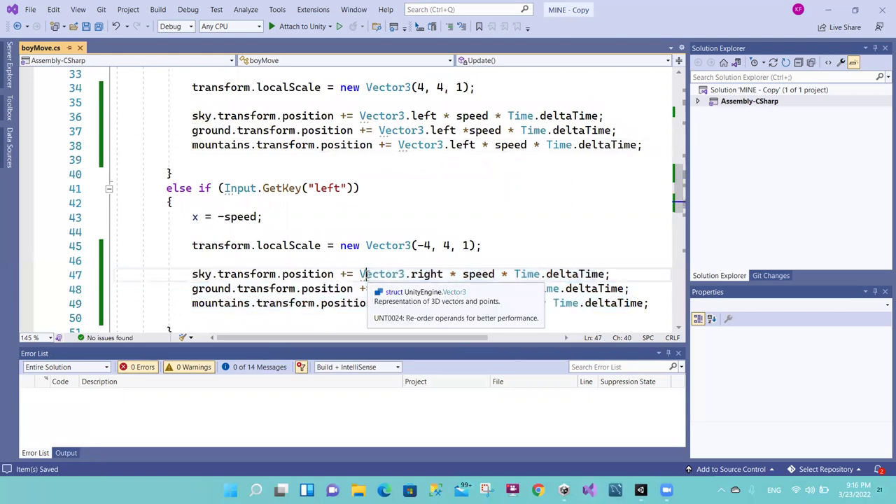
pyautogui.click(198, 131)
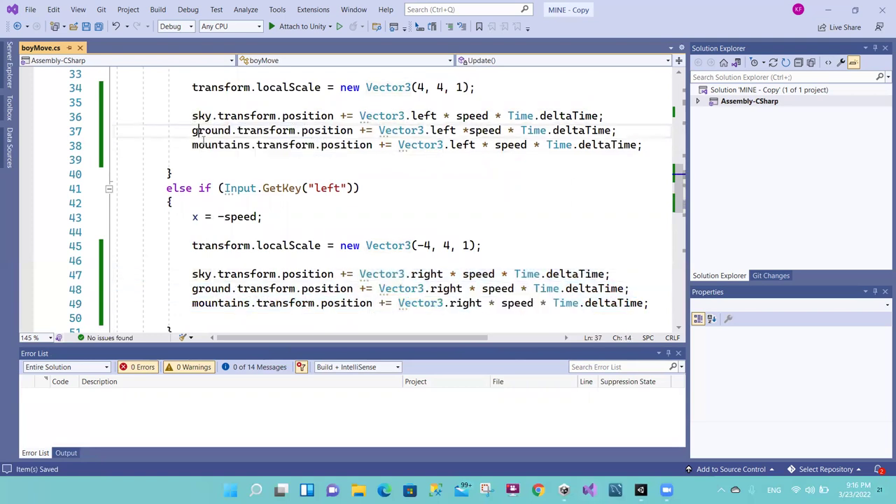
pyautogui.moveTo(192, 116); pyautogui.dragTo(245, 146)
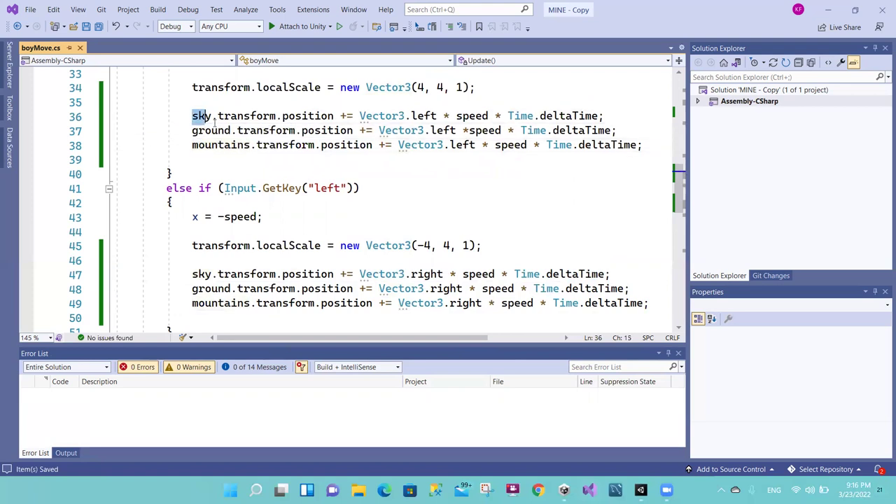
pyautogui.click(245, 145)
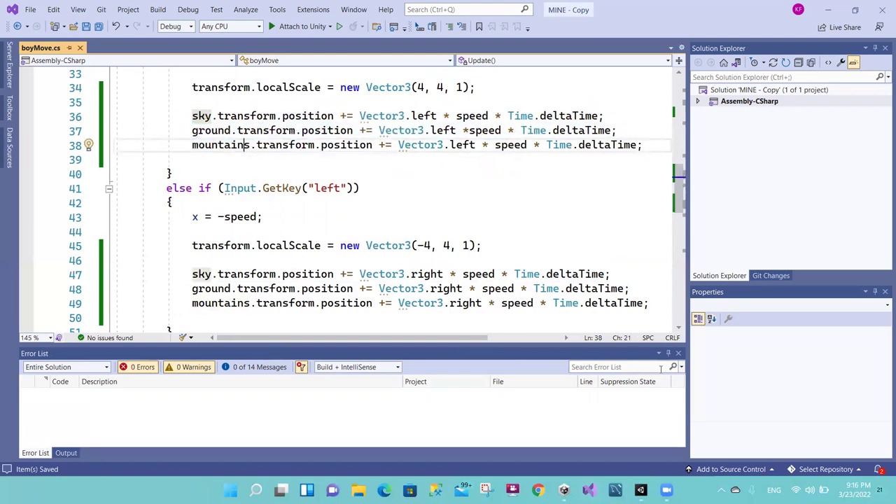
pyautogui.moveTo(640, 490)
pyautogui.click(576, 410)
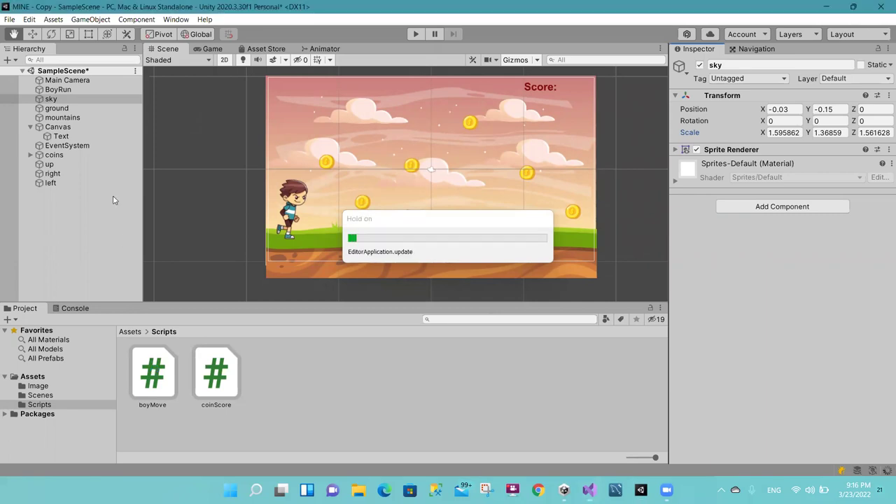
# Step: Select boyMove in the Scripts folder and scroll through its code preview in the Inspector
pyautogui.click(162, 366)
pyautogui.click(786, 304)
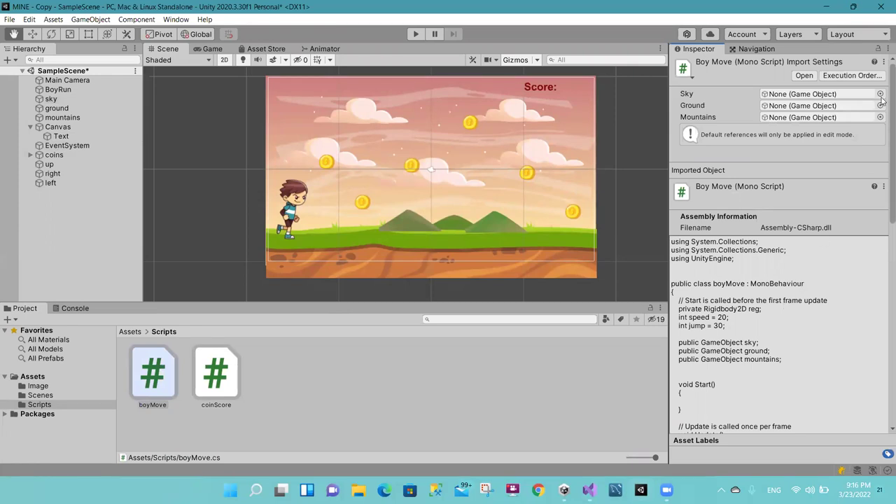
pyautogui.scroll(-10, 883, 223)
pyautogui.scroll(-4, 883, 223)
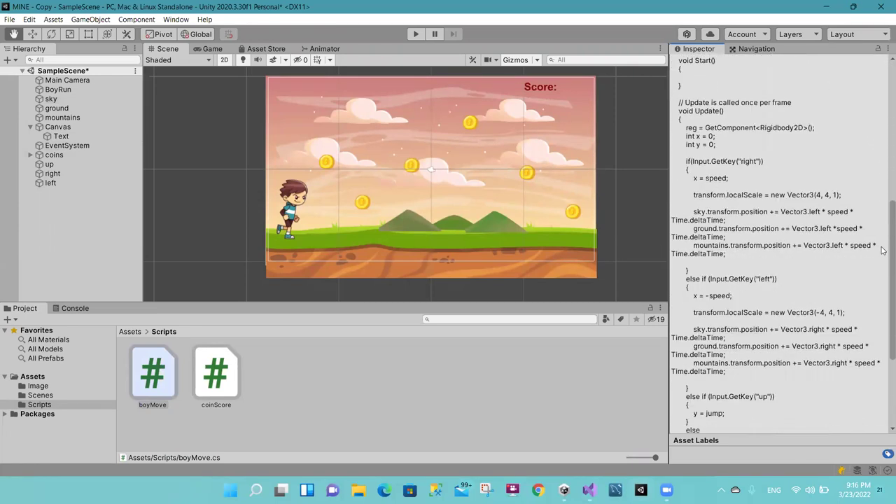
pyautogui.scroll(2, 883, 265)
pyautogui.scroll(5, 862, 173)
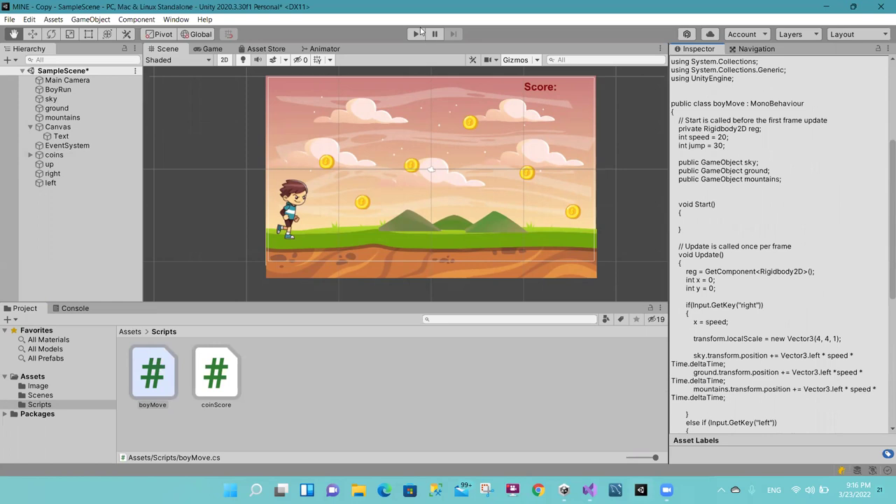
# Step: Play the scene and walk the boy right and left to watch the backgrounds scroll
pyautogui.click(413, 32)
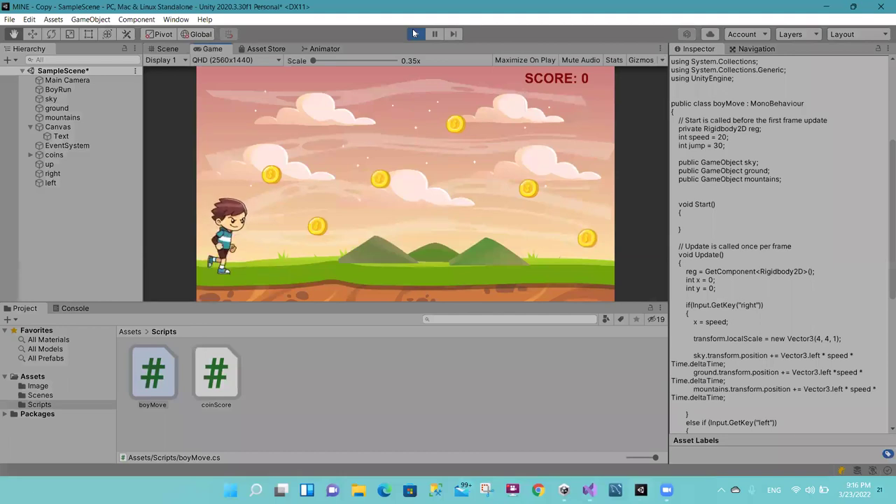
pyautogui.press('Right')
pyautogui.press('Left')
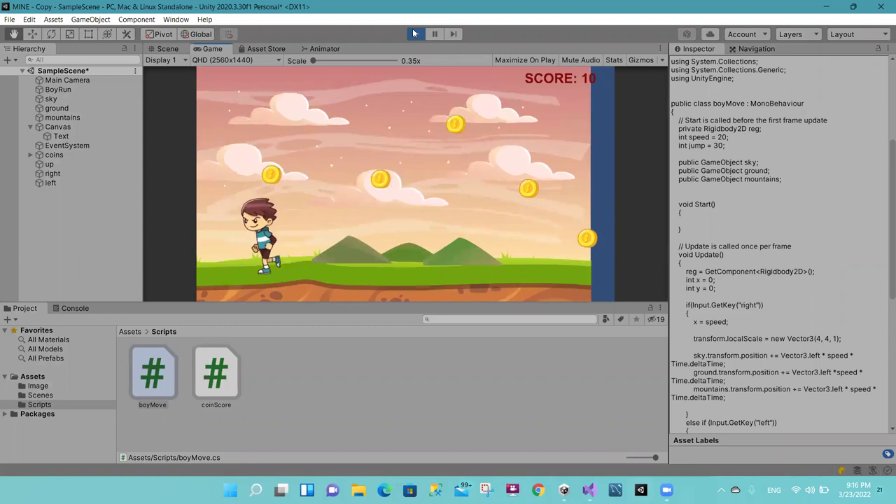
pyautogui.press('Right')
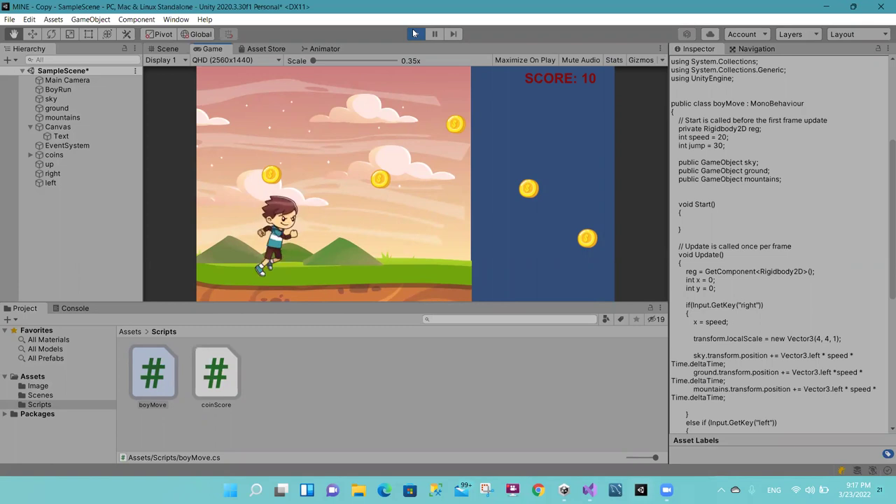
pyautogui.press('Right')
pyautogui.press('Left')
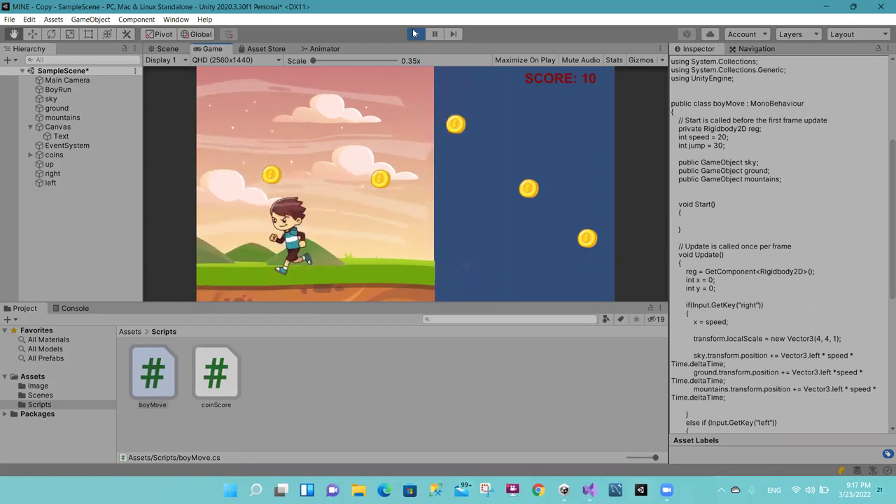
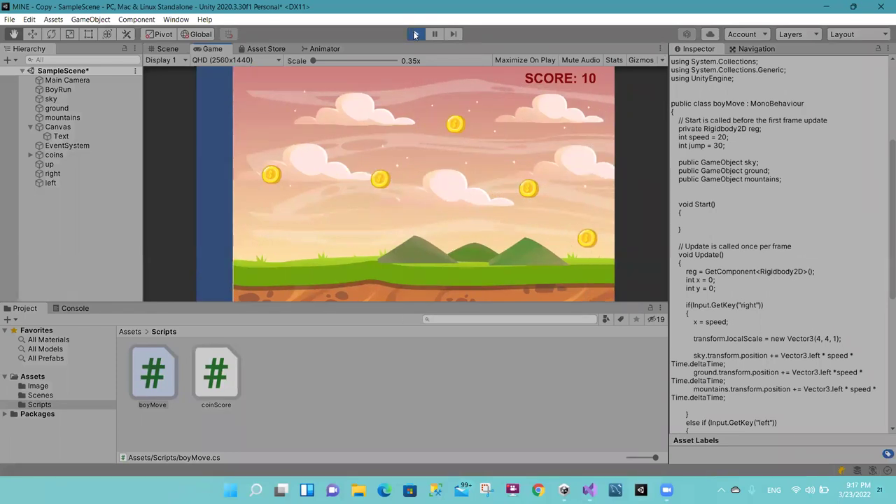
# Step: Stop the running game and select the sky background object
pyautogui.click(415, 35)
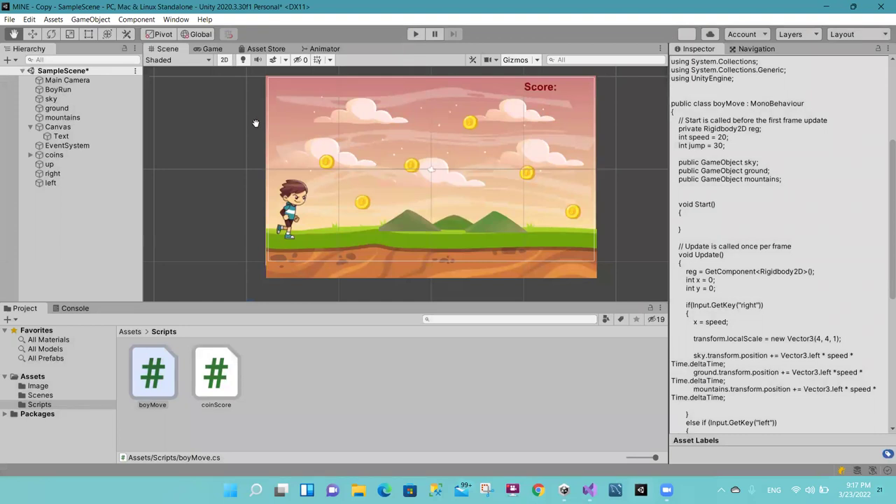
pyautogui.click(79, 99)
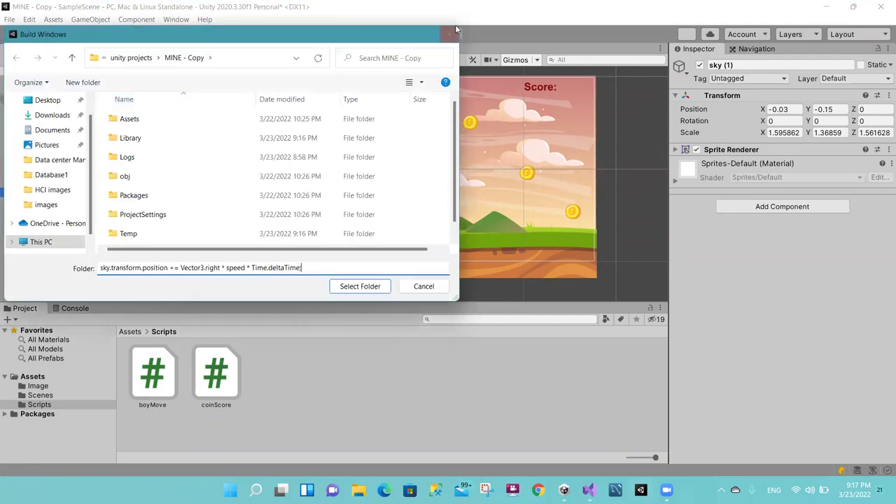
# Step: Close the build folder picker and make two duplicates each of ground and mountains
pyautogui.click(450, 34)
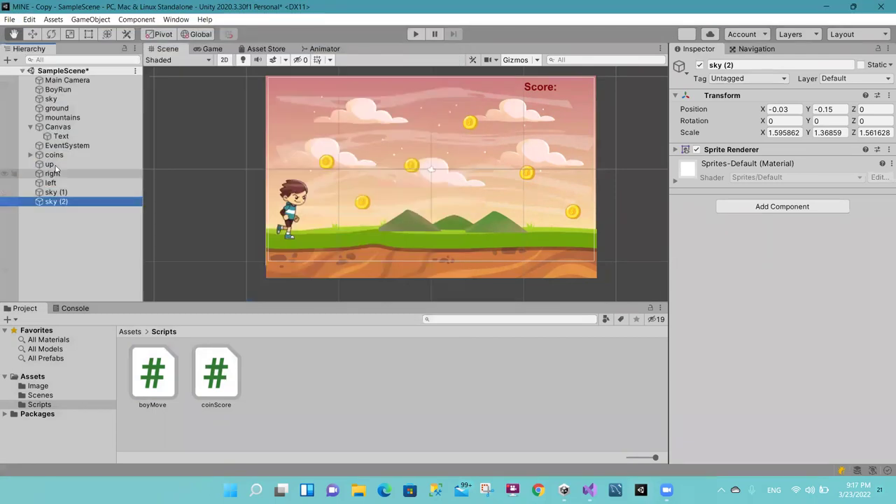
pyautogui.click(57, 110)
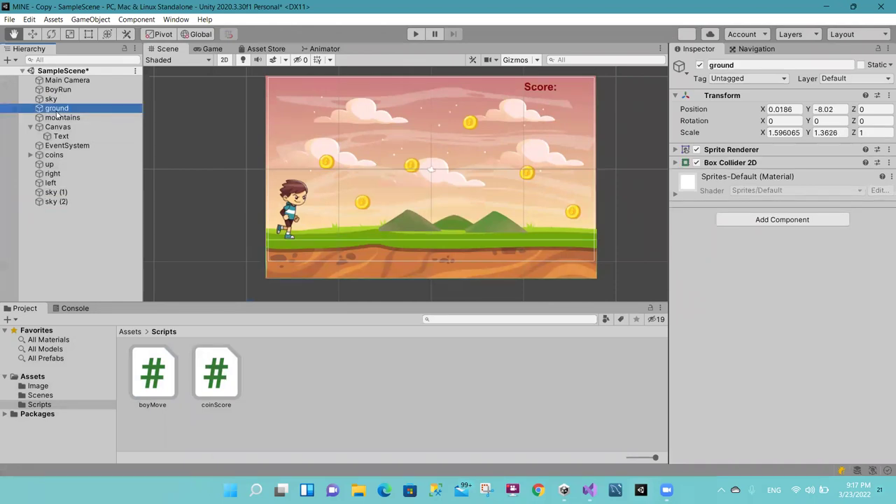
pyautogui.hotkey('ctrl', 'd')
pyautogui.hotkey('ctrl', 'd')
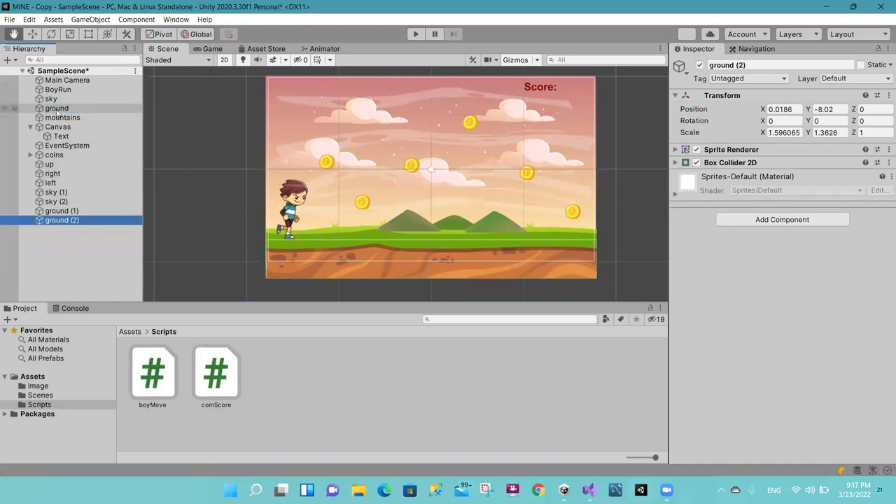
pyautogui.click(59, 119)
pyautogui.hotkey('ctrl', 'd')
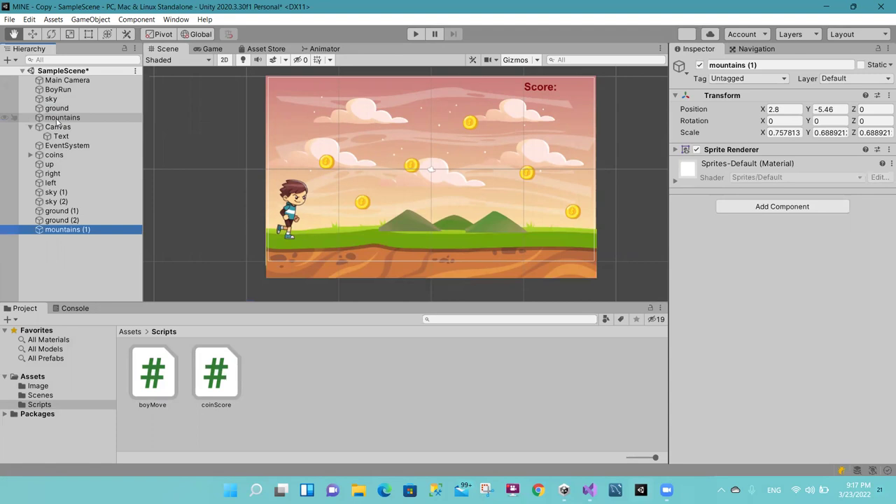
pyautogui.hotkey('ctrl', 'd')
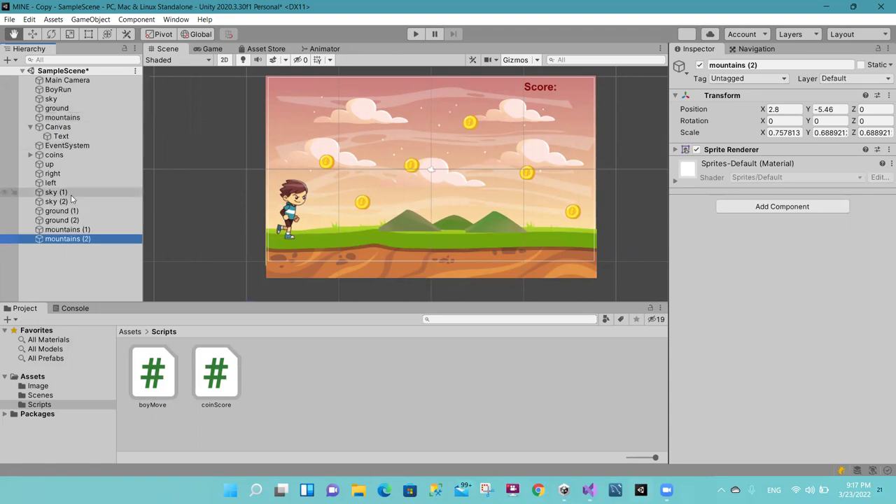
# Step: Select sky (1), ground (1) and mountains (1) together
pyautogui.click(71, 193)
pyautogui.click(61, 211)
pyautogui.click(68, 229)
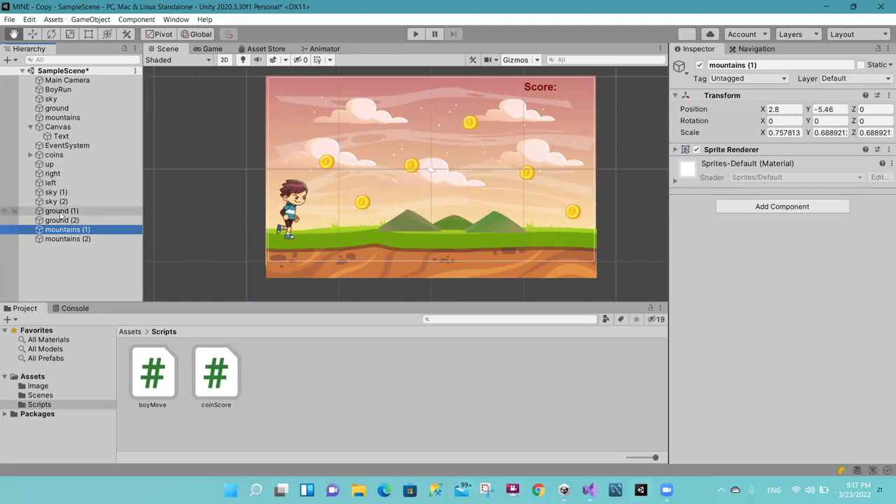
pyautogui.click(59, 193)
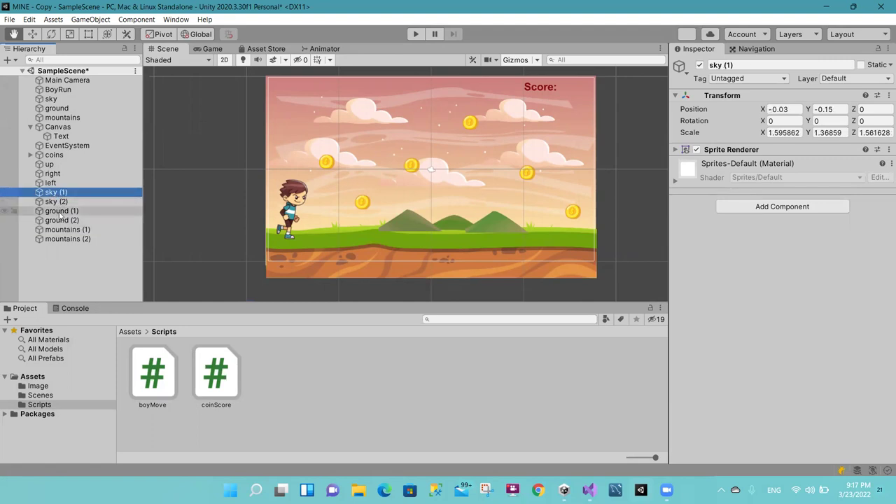
pyautogui.keyDown('ctrl'); pyautogui.click(61, 210); pyautogui.keyUp('ctrl')
pyautogui.keyDown('ctrl'); pyautogui.click(63, 230); pyautogui.keyUp('ctrl')
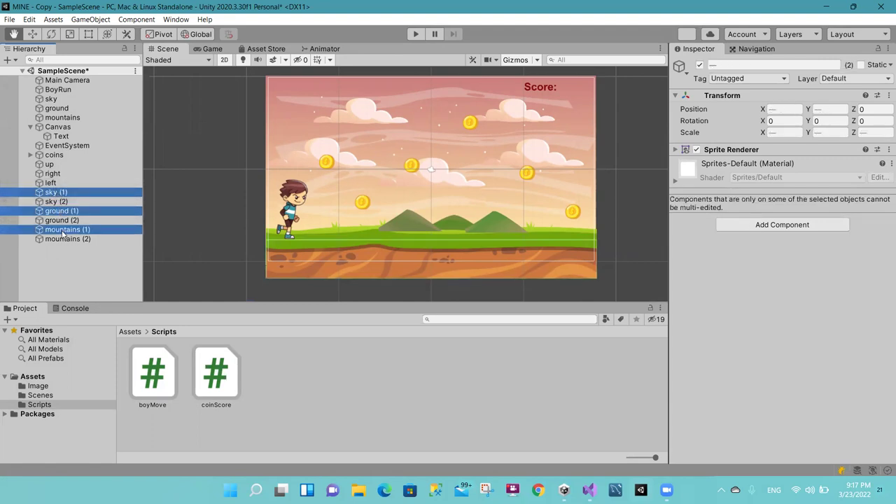
# Step: Slide the (1) copies to the right, then select sky, ground and mountains (2)
pyautogui.click(32, 34)
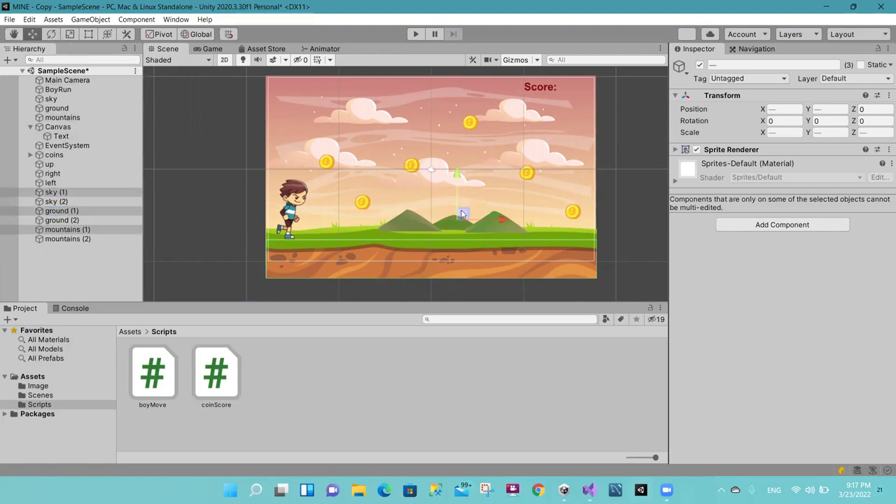
pyautogui.moveTo(501, 219)
pyautogui.mouseDown()
pyautogui.moveTo(689, 229)
pyautogui.moveTo(830, 219)
pyautogui.mouseUp()
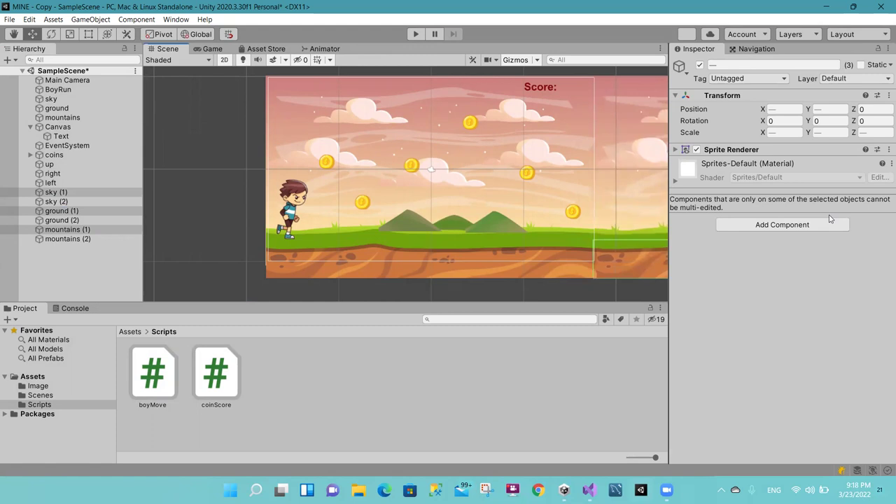
pyautogui.click(58, 202)
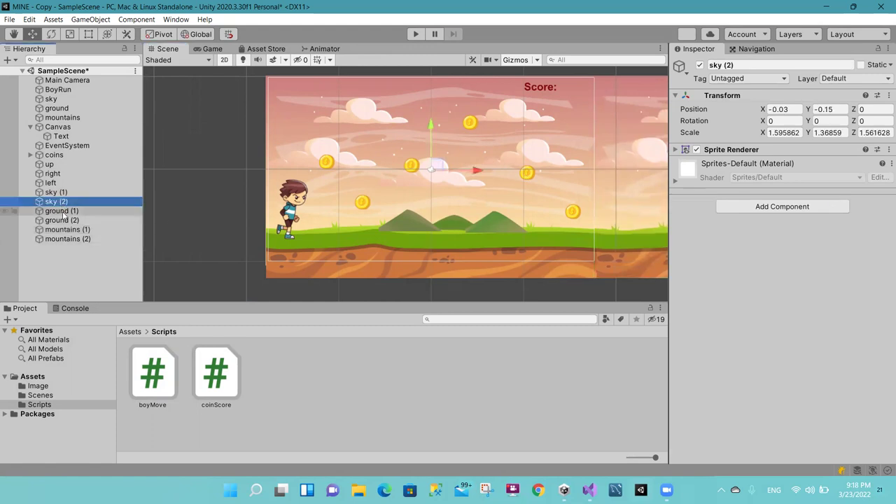
pyautogui.keyDown('ctrl'); pyautogui.click(61, 220); pyautogui.keyUp('ctrl')
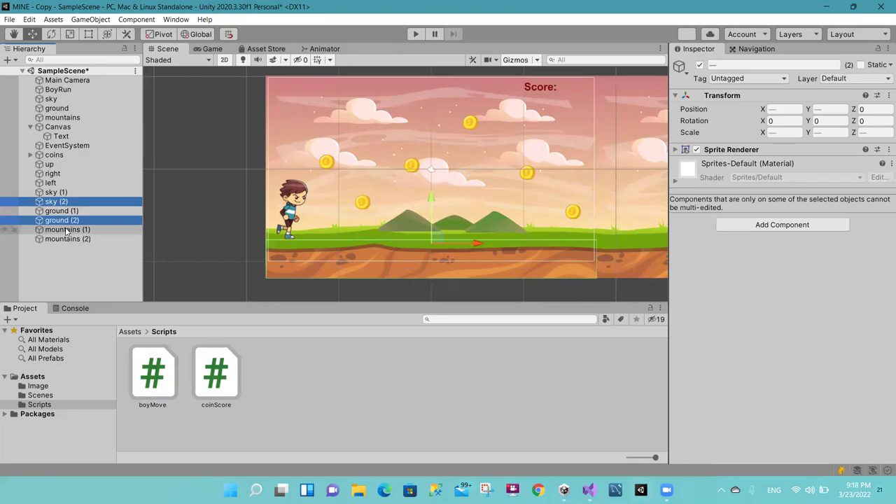
pyautogui.keyDown('ctrl'); pyautogui.click(68, 238); pyautogui.keyUp('ctrl')
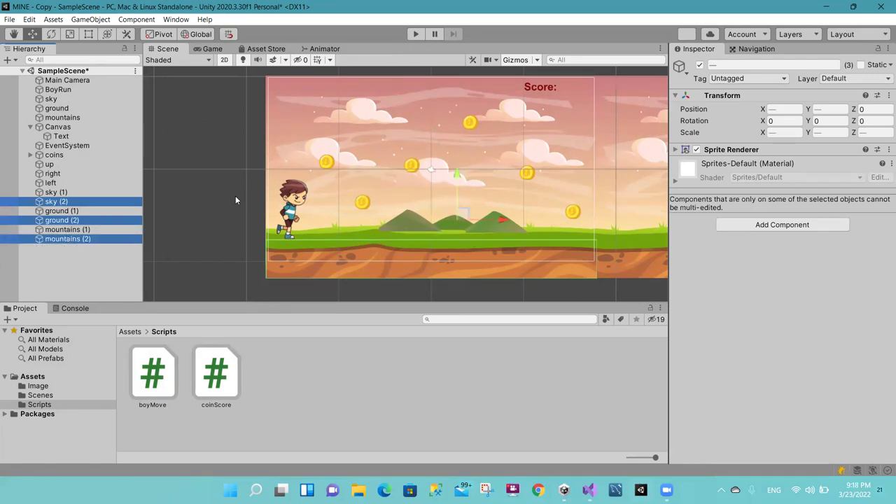
# Step: Move the (2) copies to the scene's left edge, save, and start the game
pyautogui.moveTo(495, 221); pyautogui.dragTo(164, 240)
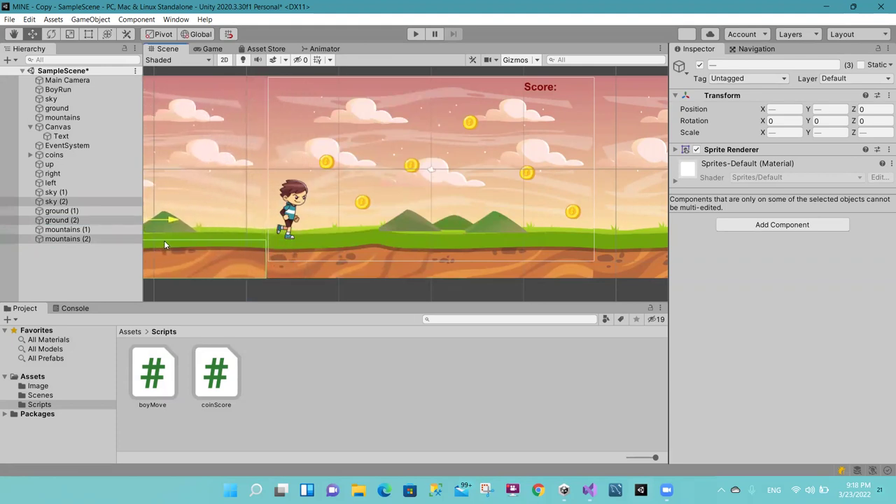
pyautogui.hotkey('ctrl', 's')
pyautogui.click(414, 35)
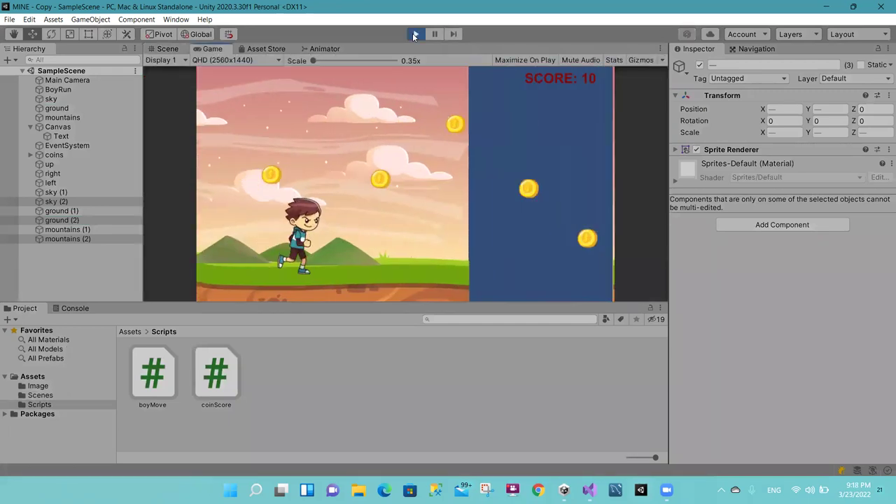
# Step: Run the boy right, then left twice to test the scrolling scenery, and stop the game
pyautogui.press('Right')
pyautogui.press('Right')
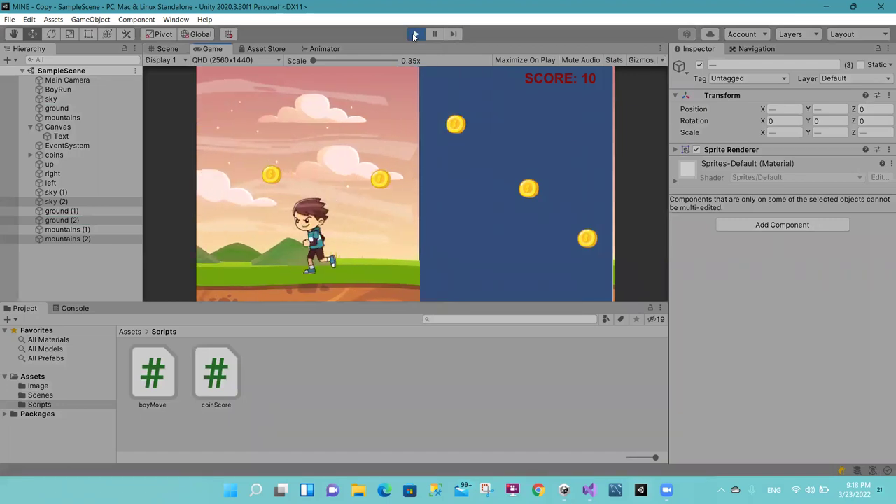
pyautogui.press('Left')
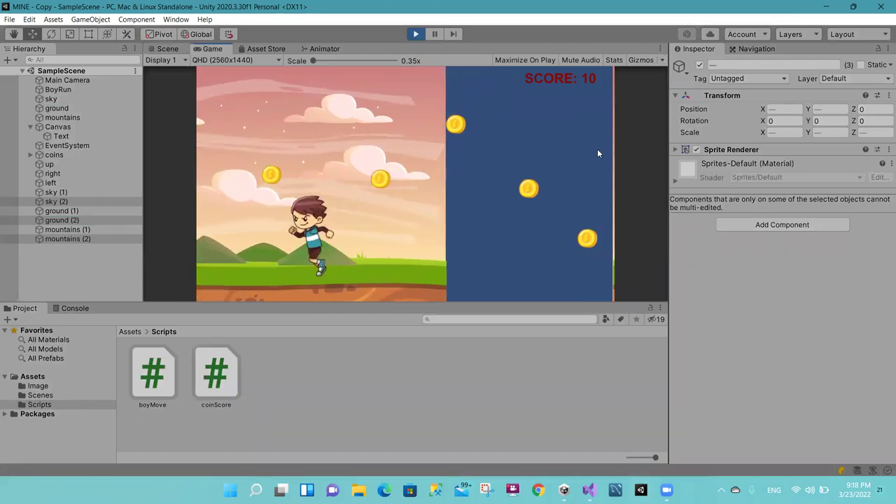
pyautogui.press('Left')
pyautogui.press('Left')
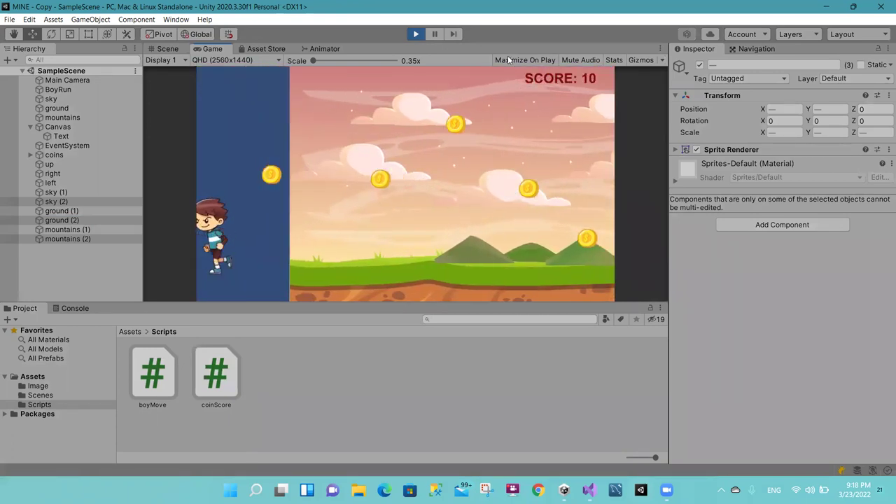
pyautogui.hotkey('ctrl', 'p')
# Step: Select sky (1) and sky (2) and nest them as children of the original sky
pyautogui.click(65, 99)
pyautogui.keyDown('ctrl'); pyautogui.click(65, 109); pyautogui.keyUp('ctrl')
pyautogui.keyDown('ctrl'); pyautogui.click(67, 118); pyautogui.keyUp('ctrl')
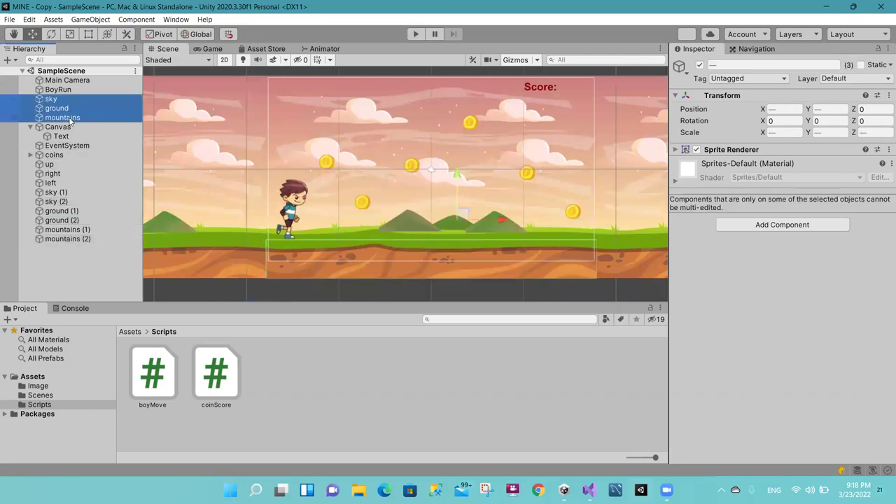
pyautogui.click(56, 192)
pyautogui.keyDown('ctrl'); pyautogui.click(56, 201); pyautogui.keyUp('ctrl')
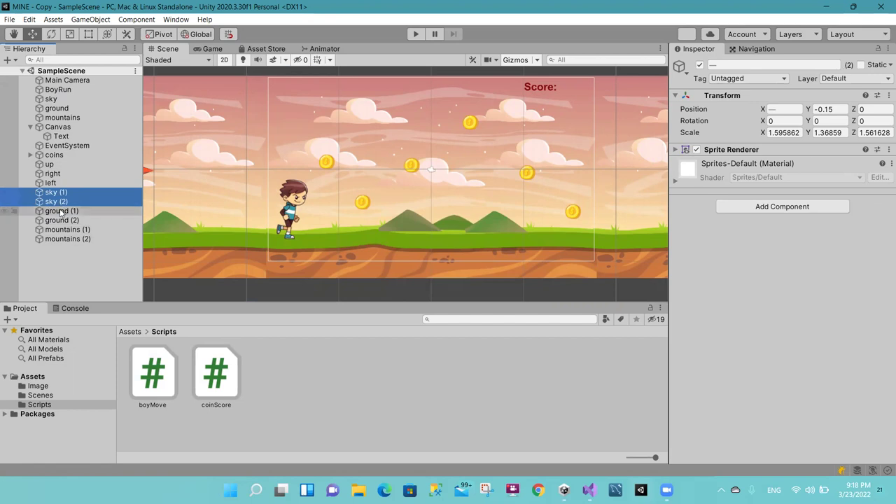
pyautogui.click(62, 212)
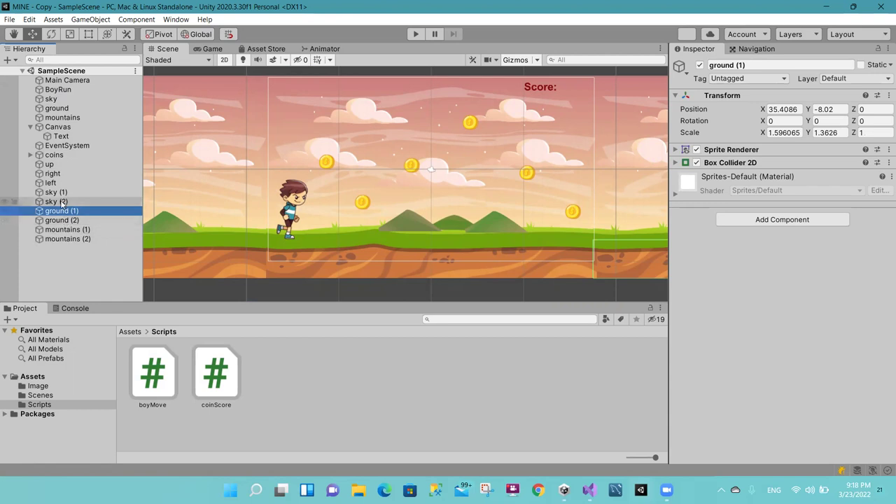
pyautogui.click(57, 193)
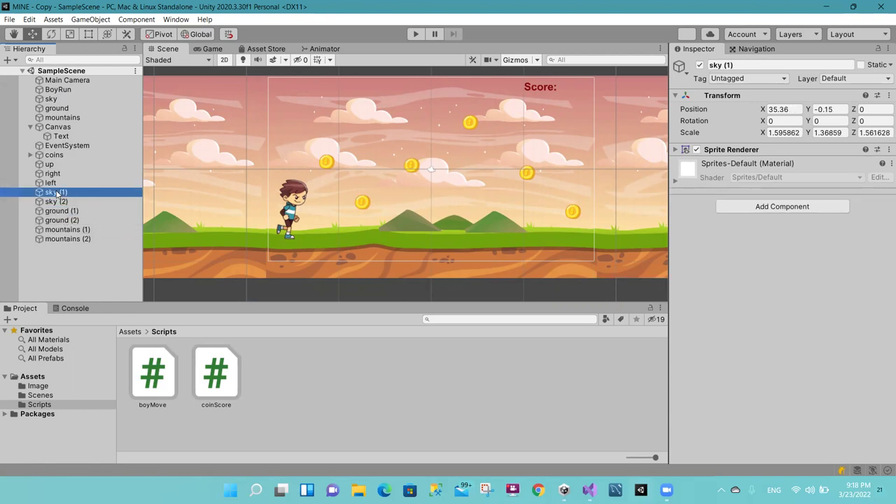
pyautogui.keyDown('ctrl'); pyautogui.click(59, 202); pyautogui.keyUp('ctrl')
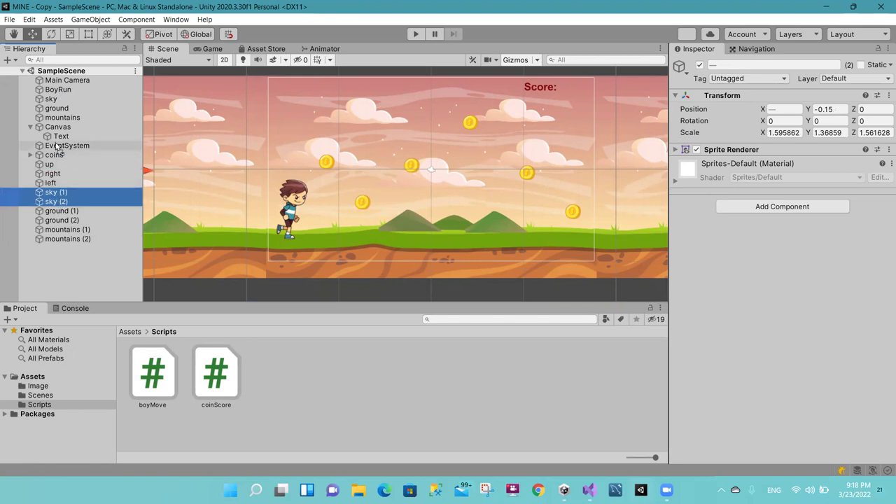
pyautogui.moveTo(51, 102); pyautogui.dragTo(51, 103)
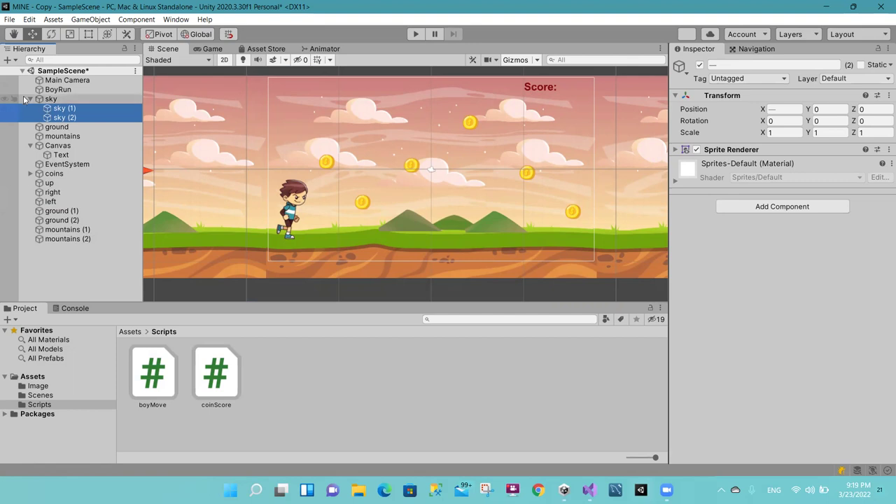
# Step: Nest ground (1) and ground (2) under the ground object
pyautogui.click(30, 99)
pyautogui.click(30, 99)
pyautogui.click(62, 211)
pyautogui.keyDown('shift'); pyautogui.click(62, 221); pyautogui.keyUp('shift')
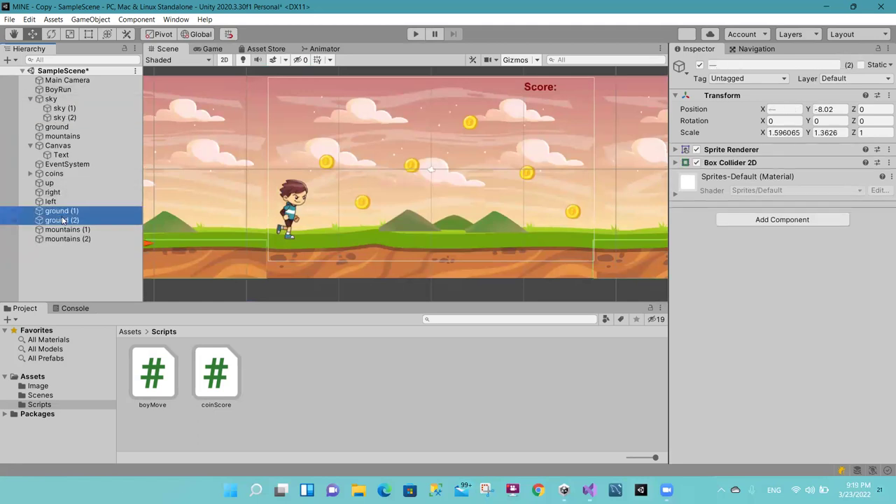
pyautogui.moveTo(62, 217); pyautogui.dragTo(50, 129)
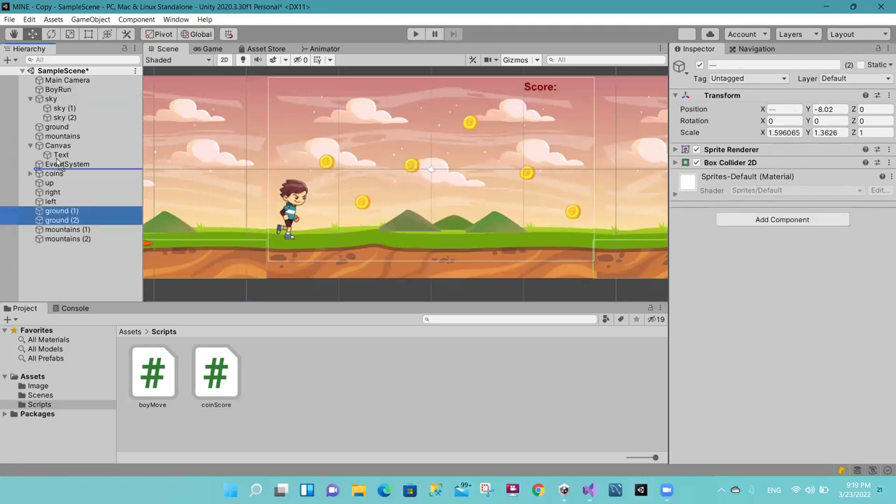
pyautogui.click(31, 126)
pyautogui.click(31, 126)
# Step: Nest mountains (1) and mountains (2) under the mountains object
pyautogui.click(67, 230)
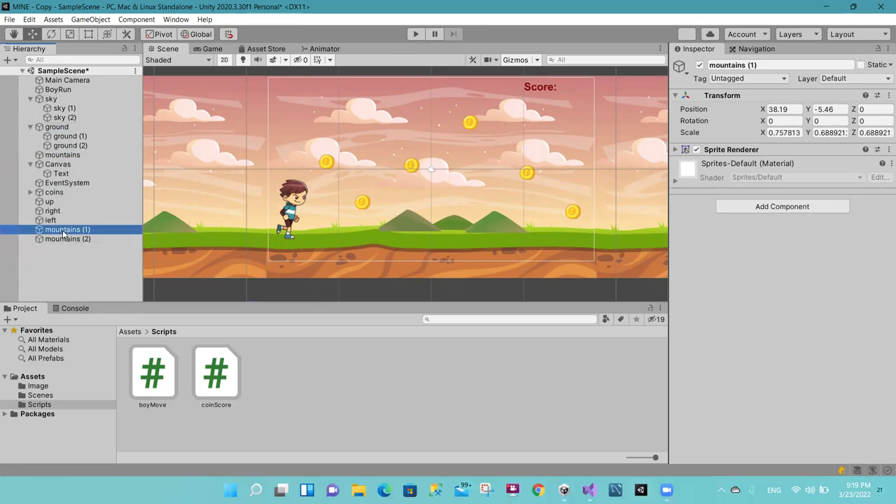
pyautogui.keyDown('shift'); pyautogui.click(65, 238); pyautogui.keyUp('shift')
pyautogui.moveTo(65, 238); pyautogui.dragTo(61, 155)
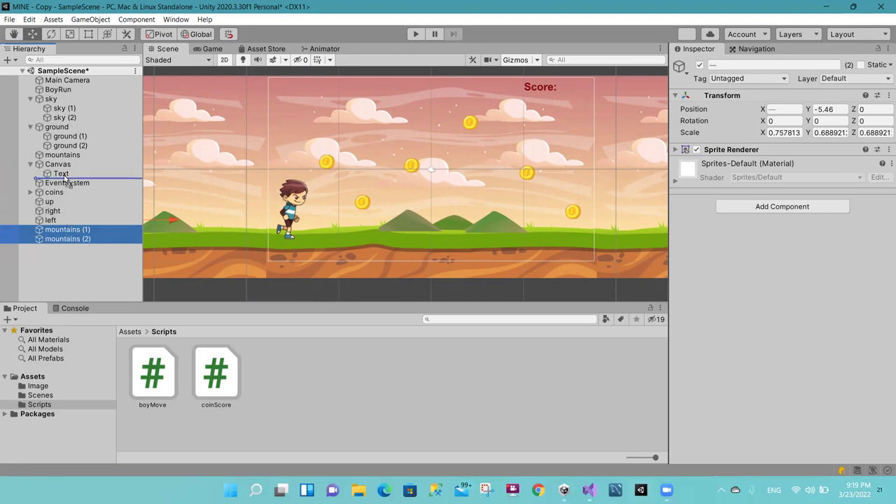
pyautogui.click(31, 156)
pyautogui.click(31, 156)
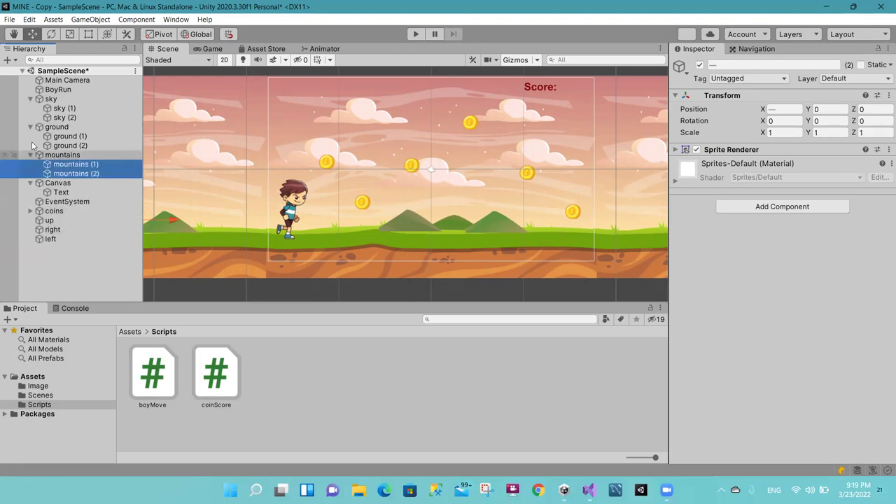
# Step: Check the positions of sky, sky (1) and sky (2), then save the scene
pyautogui.click(50, 100)
pyautogui.click(60, 110)
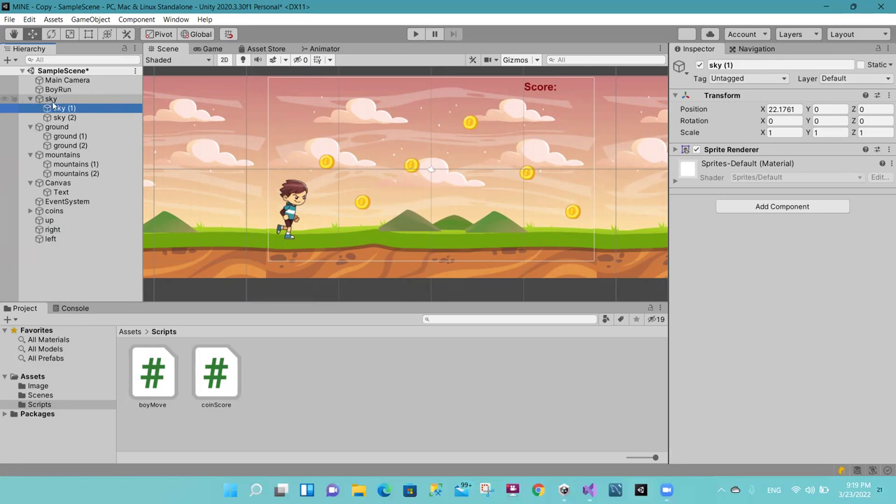
pyautogui.click(60, 117)
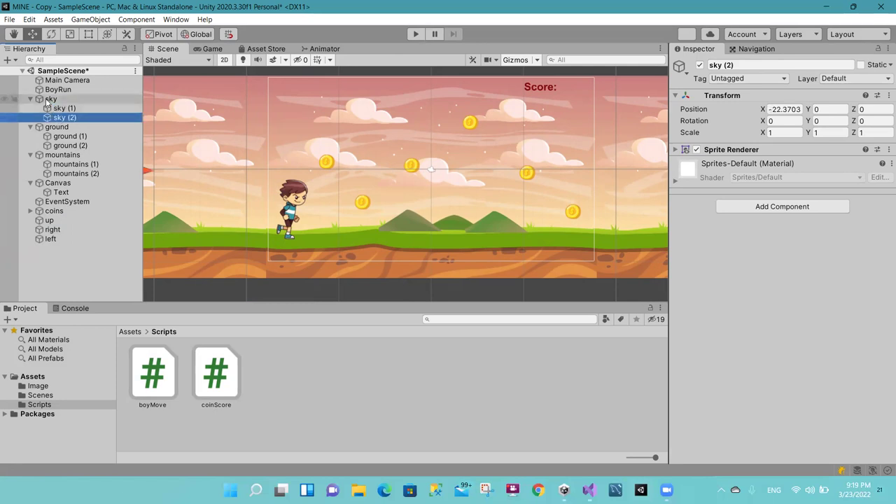
pyautogui.click(49, 100)
pyautogui.click(31, 99)
pyautogui.click(31, 100)
pyautogui.click(32, 99)
pyautogui.click(32, 99)
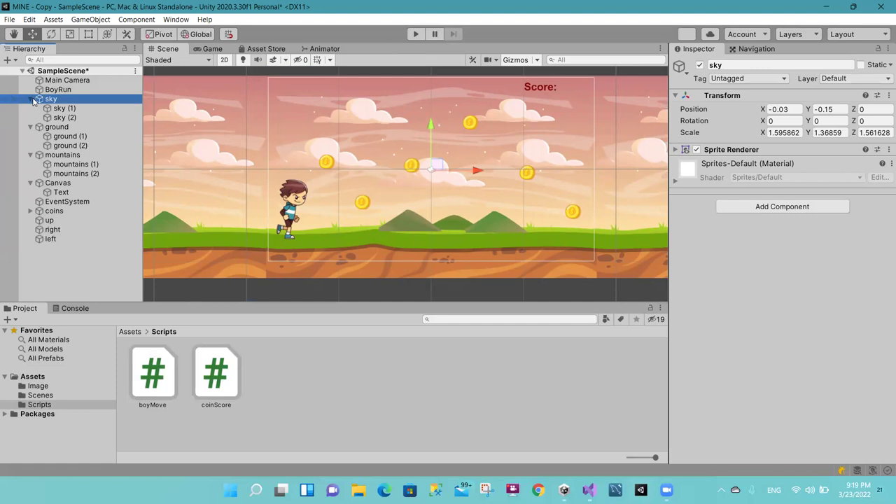
pyautogui.press('Down')
pyautogui.press('Down')
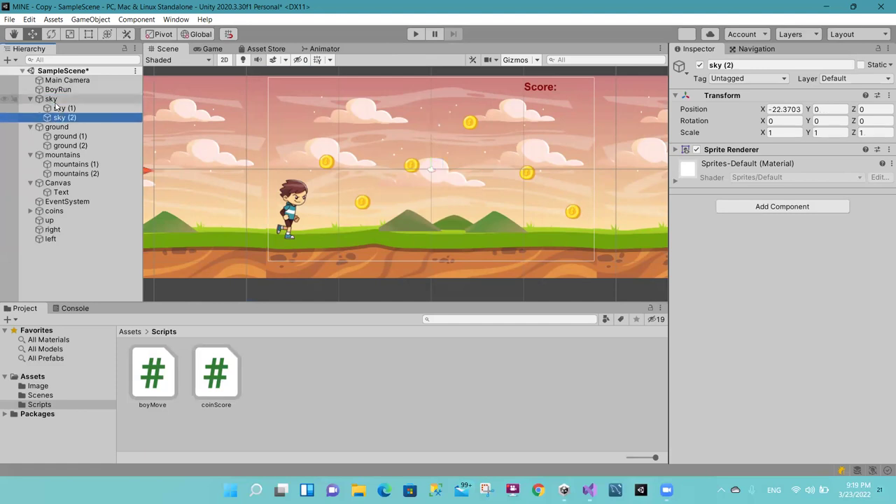
pyautogui.hotkey('ctrl', 's')
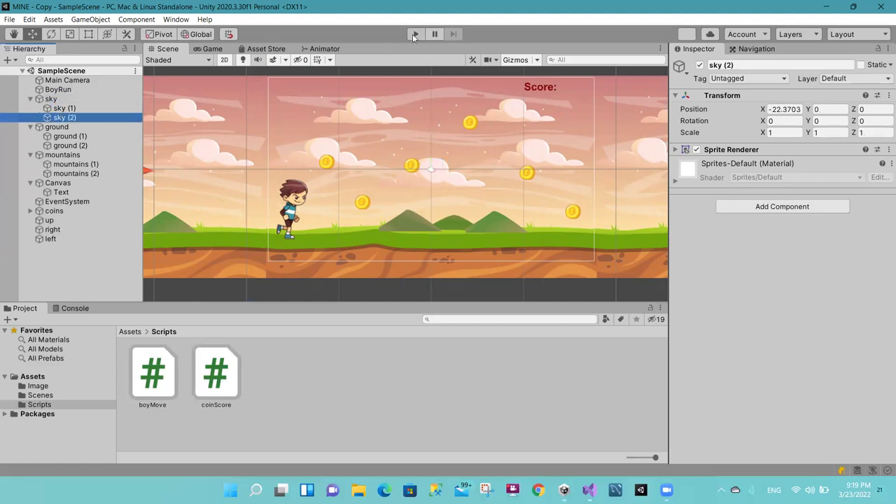
pyautogui.click(413, 34)
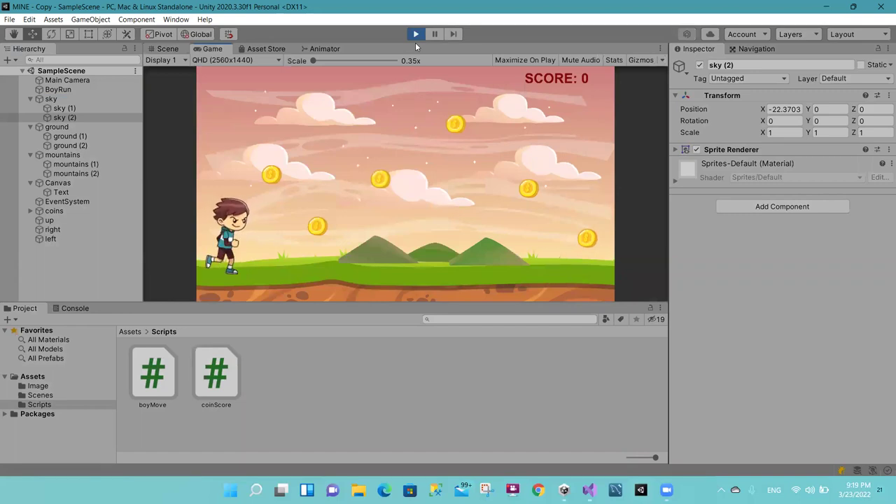
pyautogui.press('Right')
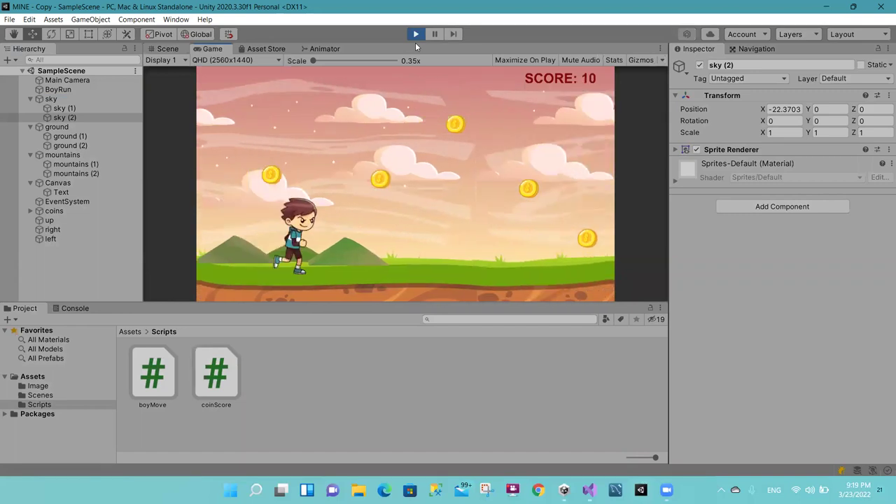
pyautogui.press('Right')
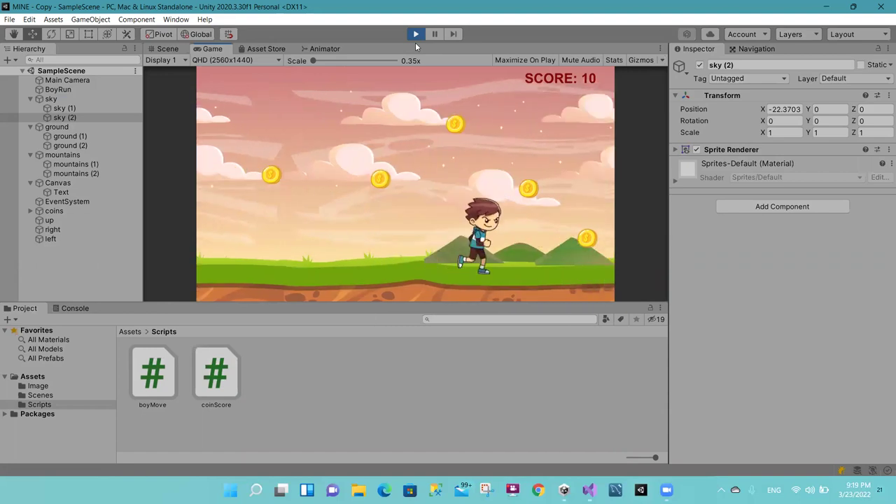
pyautogui.press('Left')
pyautogui.press('Right')
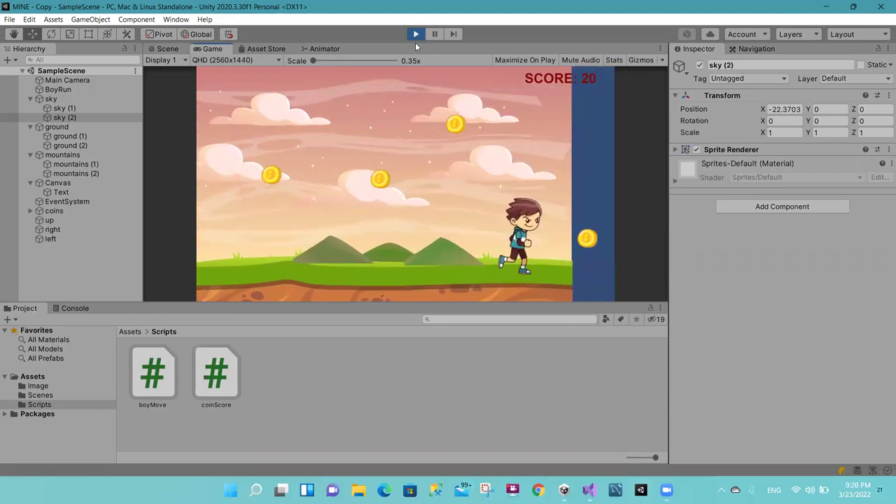
pyautogui.press('Left')
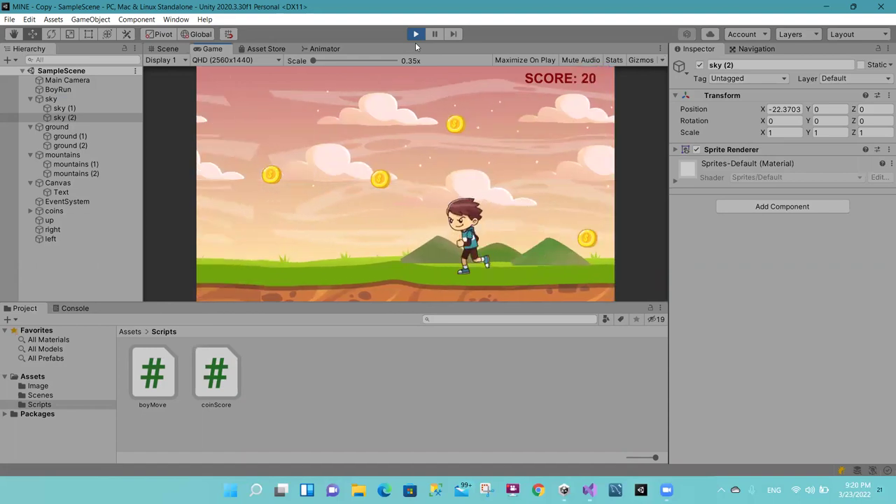
pyautogui.press('Right')
pyautogui.press('Right')
pyautogui.press('Left')
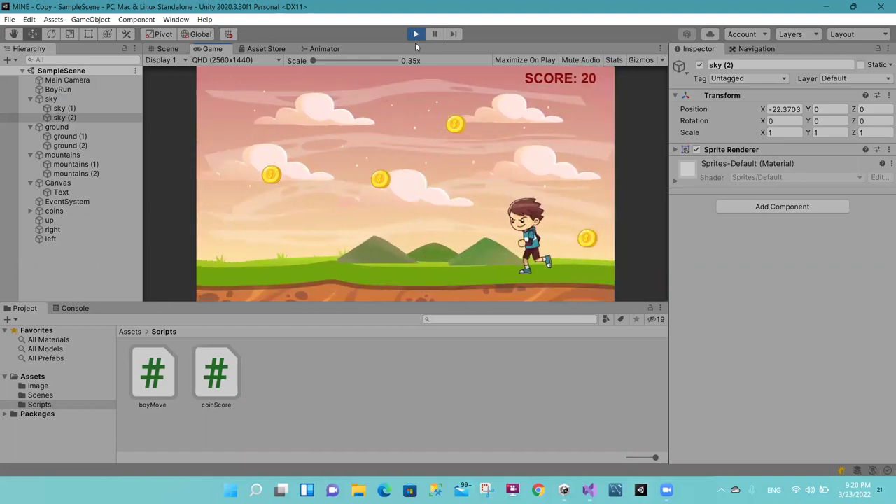
pyautogui.press('Right')
pyautogui.press('Left')
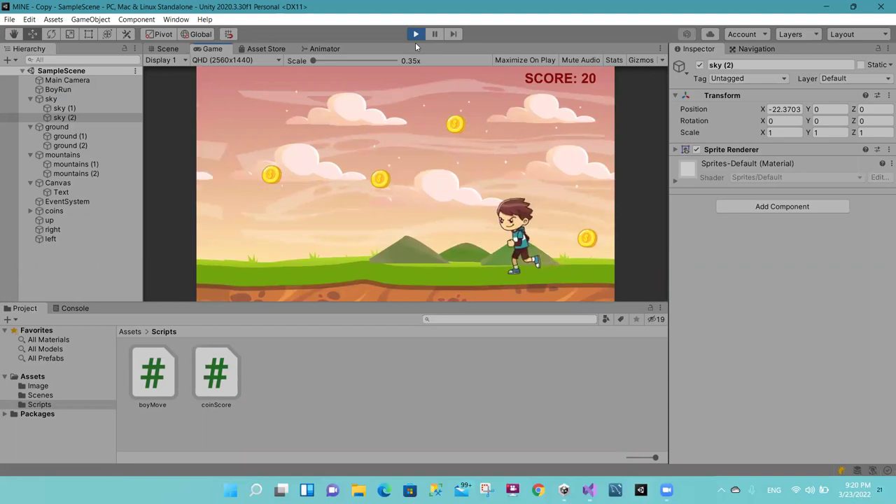
pyautogui.press('Left')
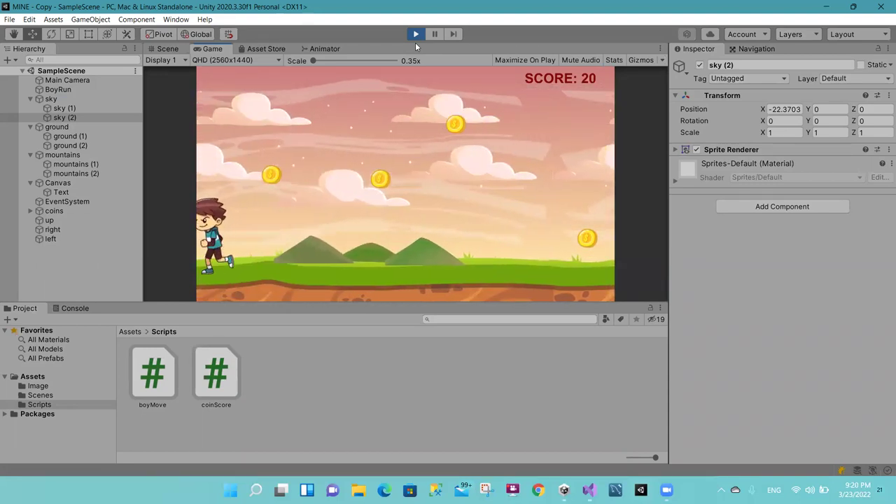
pyautogui.press('Left')
pyautogui.press('Left')
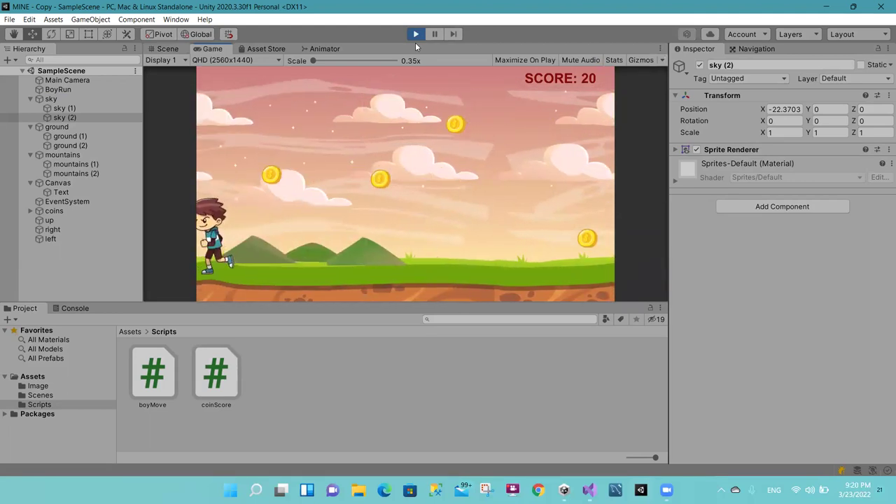
pyautogui.press('Right')
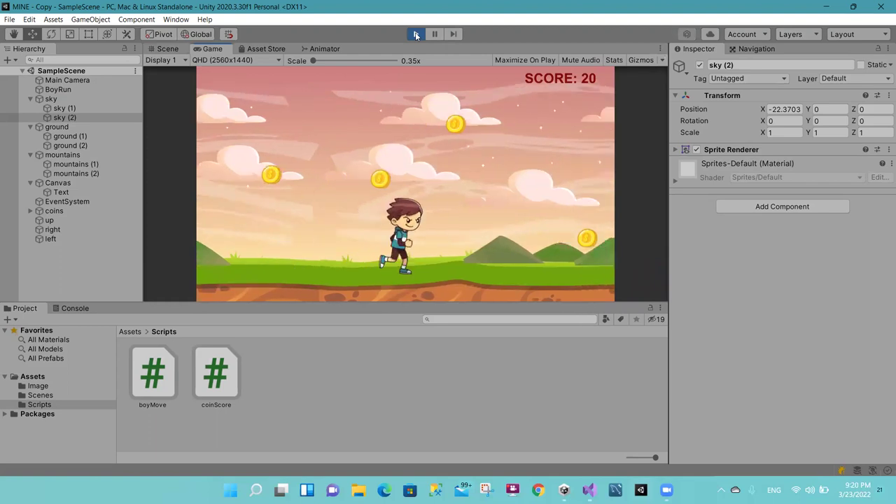
pyautogui.press('Left')
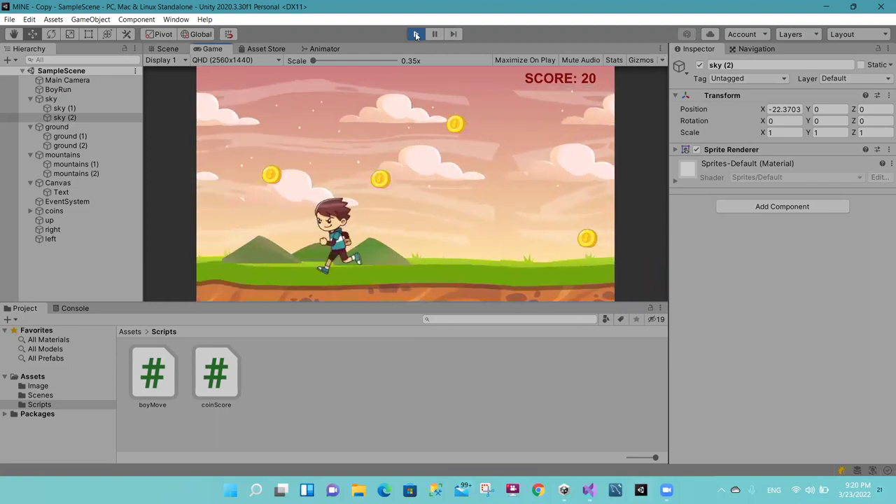
pyautogui.press('Right')
pyautogui.press('Left')
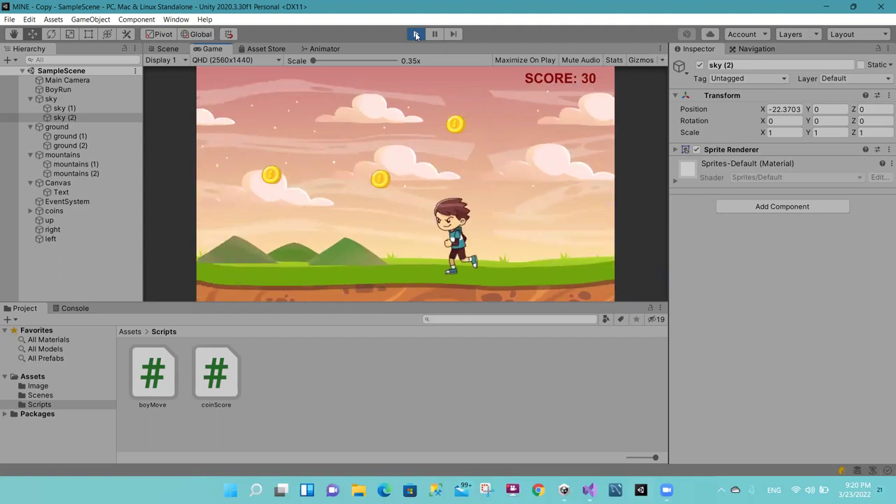
pyautogui.press('Right')
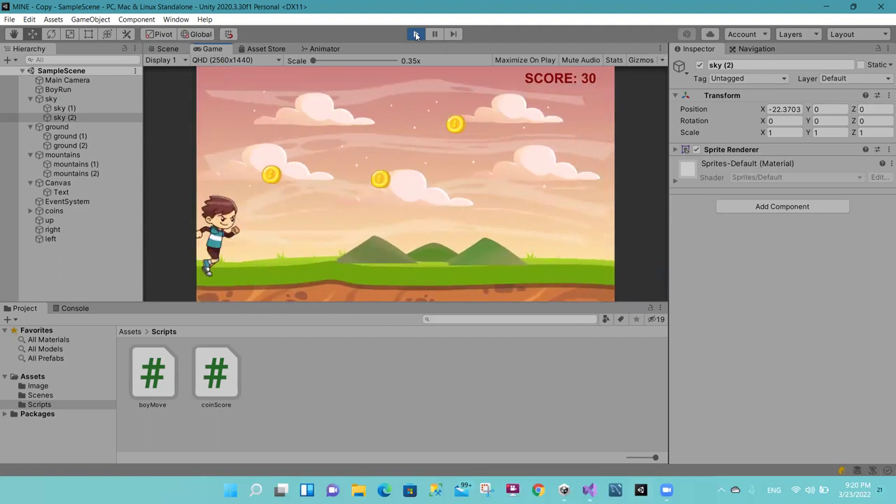
pyautogui.press('Right')
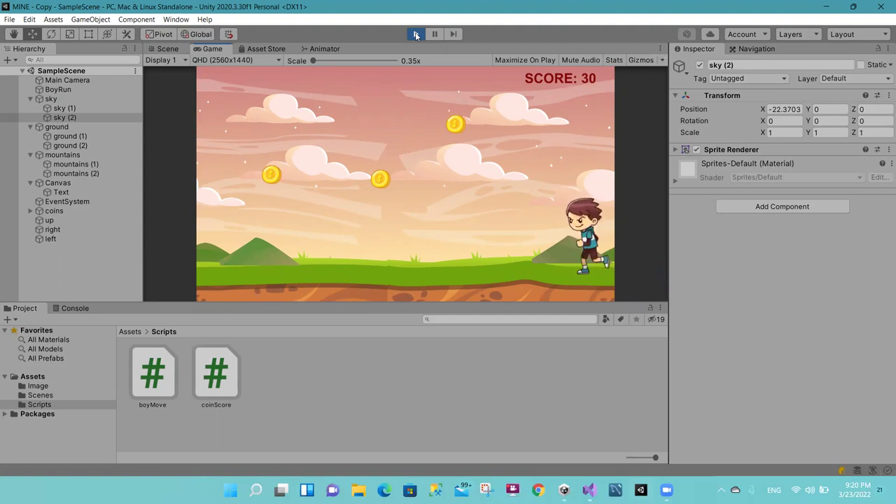
pyautogui.click(416, 35)
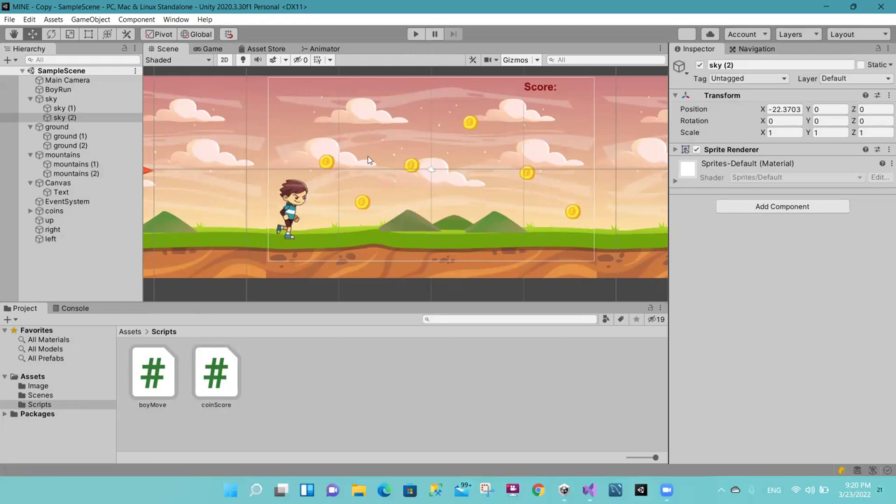
# Step: Review the sky, ground and mountains copies, the Canvas and a coin, then collapse coins
pyautogui.click(64, 109)
pyautogui.click(62, 117)
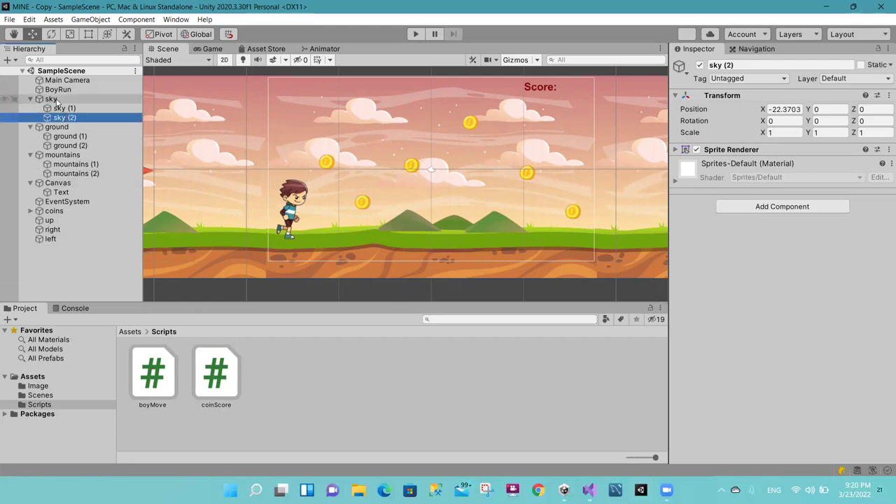
pyautogui.click(53, 99)
pyautogui.click(69, 135)
pyautogui.click(71, 146)
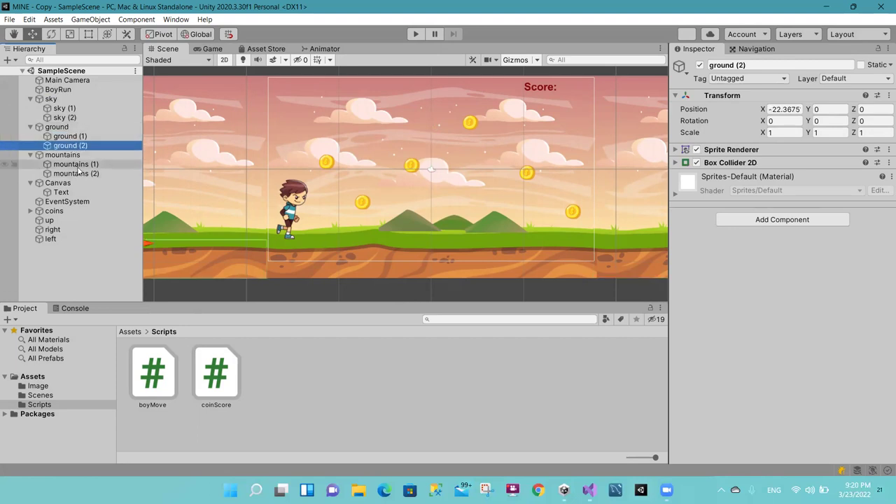
pyautogui.click(73, 164)
pyautogui.click(77, 174)
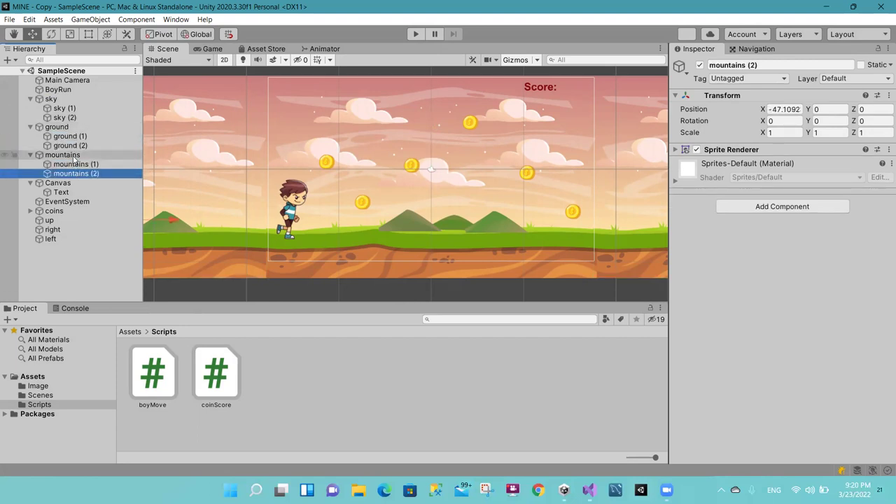
pyautogui.click(74, 156)
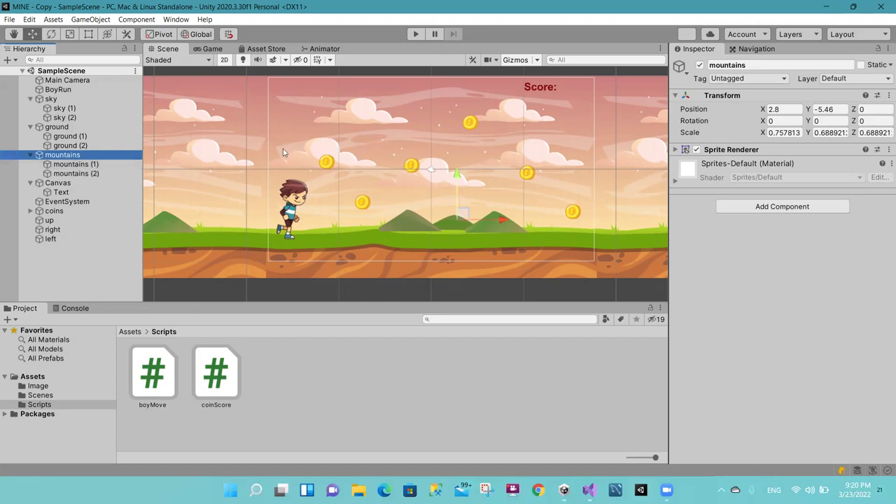
pyautogui.click(326, 170)
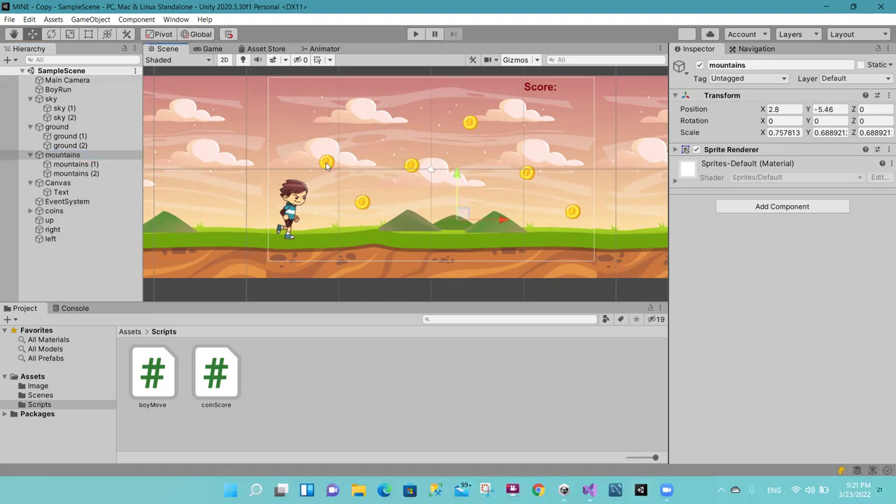
pyautogui.click(363, 203)
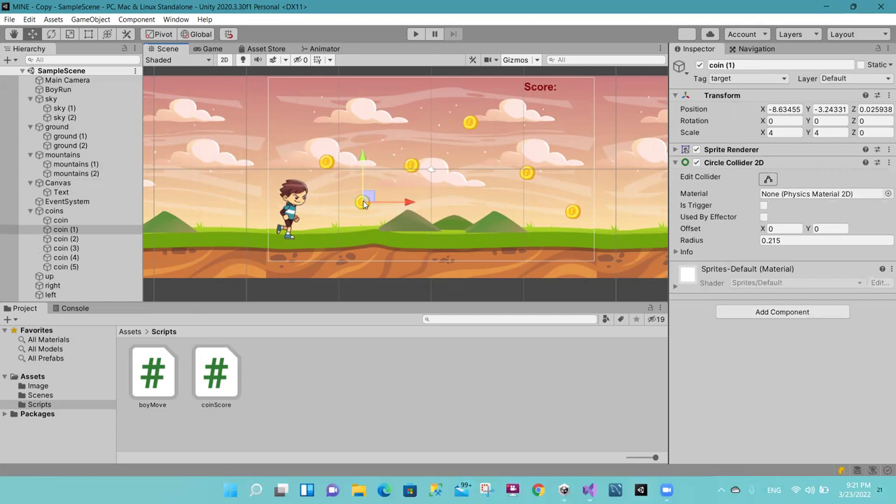
pyautogui.click(62, 211)
pyautogui.click(32, 211)
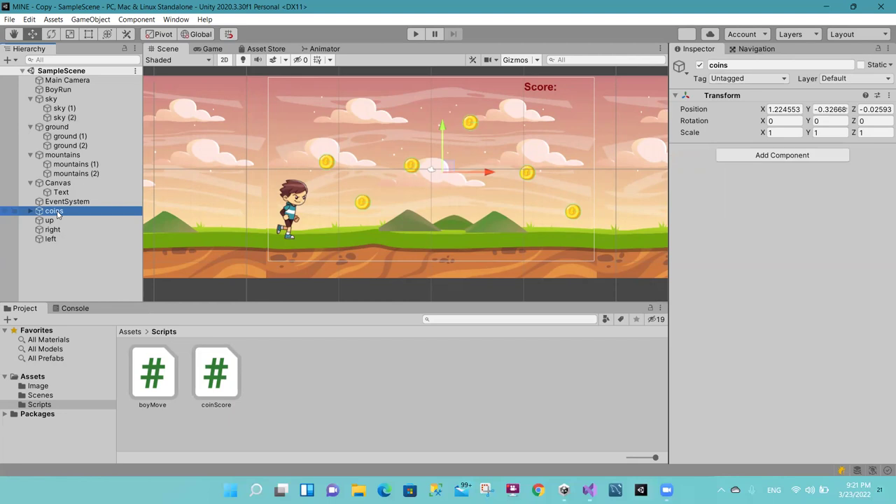
# Step: Inspect each (1) and (2) background copy and the coins object's children
pyautogui.click(56, 108)
pyautogui.click(56, 117)
pyautogui.click(51, 138)
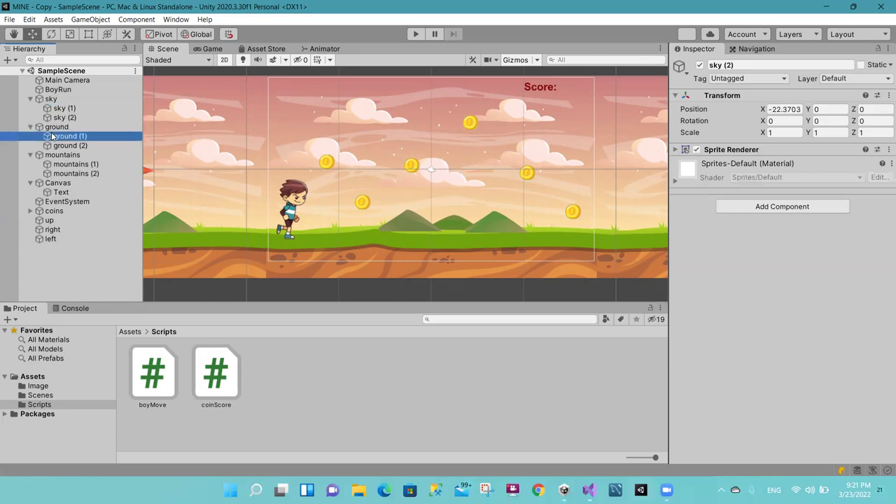
pyautogui.click(60, 145)
pyautogui.click(61, 165)
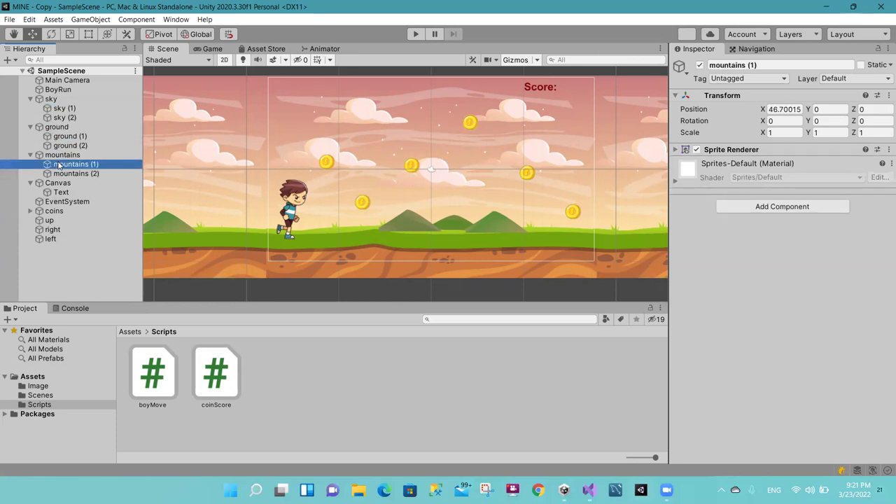
pyautogui.click(63, 173)
pyautogui.click(54, 212)
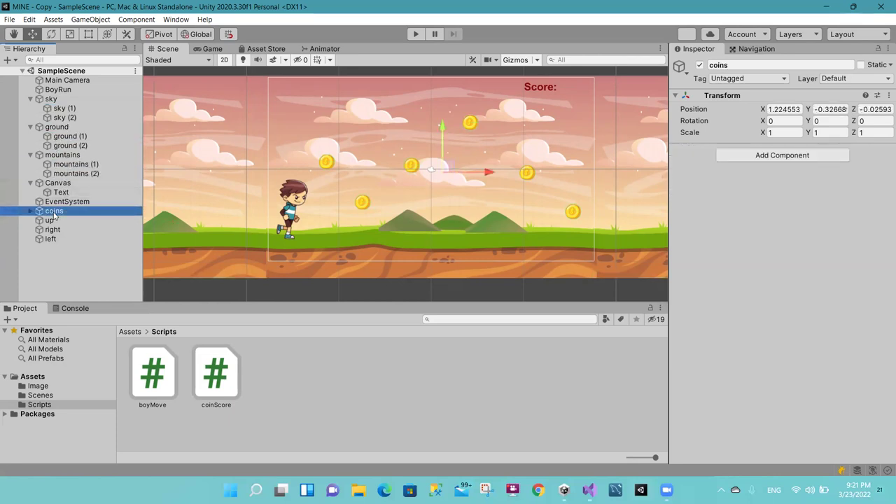
pyautogui.click(32, 211)
pyautogui.click(31, 212)
# Step: Drag coins under sky, collapse sky and save the scene
pyautogui.moveTo(49, 215); pyautogui.dragTo(46, 98)
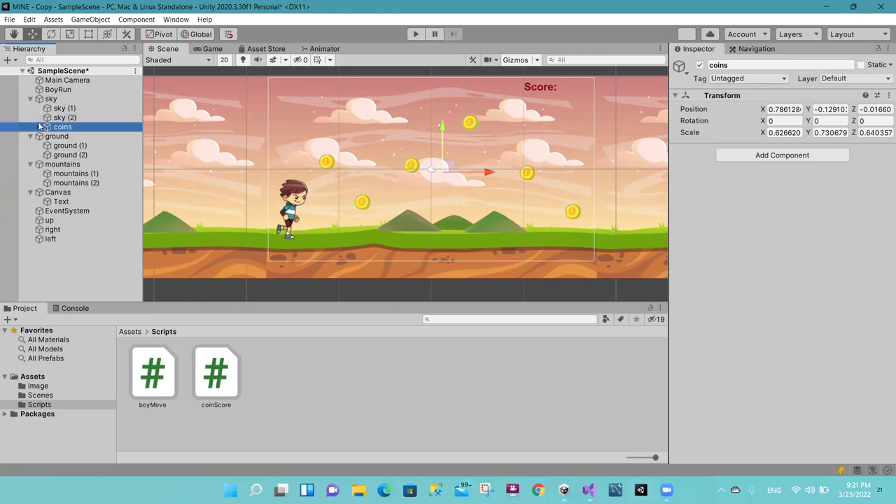
pyautogui.click(30, 99)
pyautogui.click(31, 99)
pyautogui.click(31, 99)
pyautogui.click(30, 100)
pyautogui.click(32, 101)
pyautogui.click(31, 100)
pyautogui.click(62, 102)
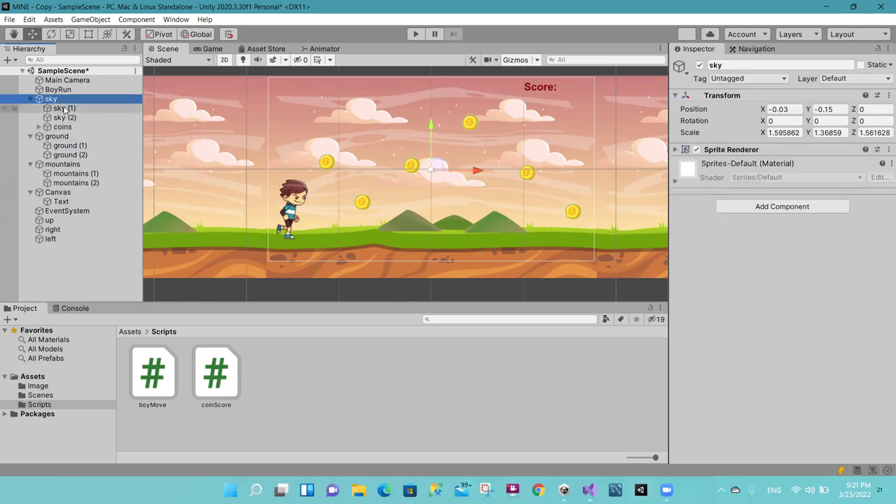
pyautogui.press('Down')
pyautogui.press('Down')
pyautogui.press('Down')
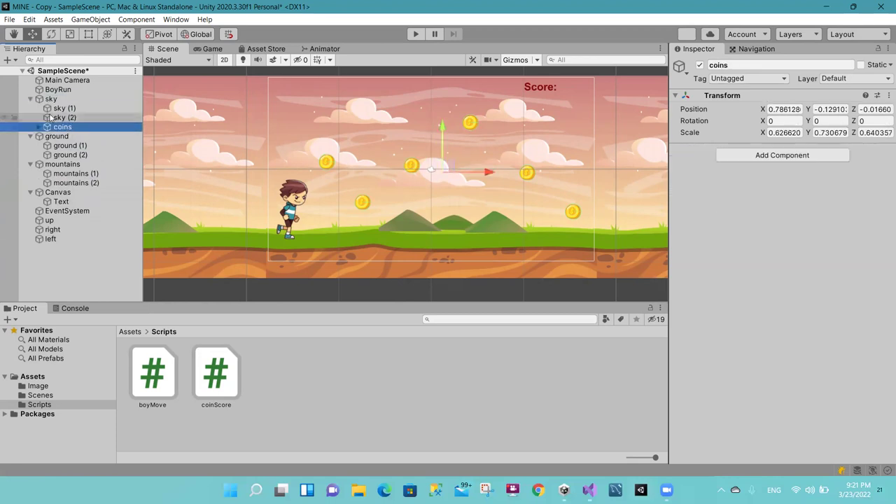
pyautogui.click(31, 100)
pyautogui.hotkey('ctrl', 's')
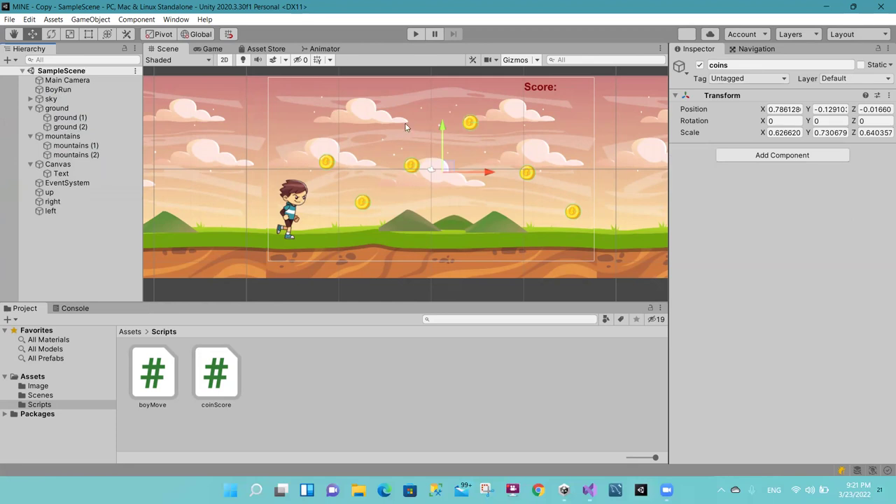
pyautogui.click(415, 35)
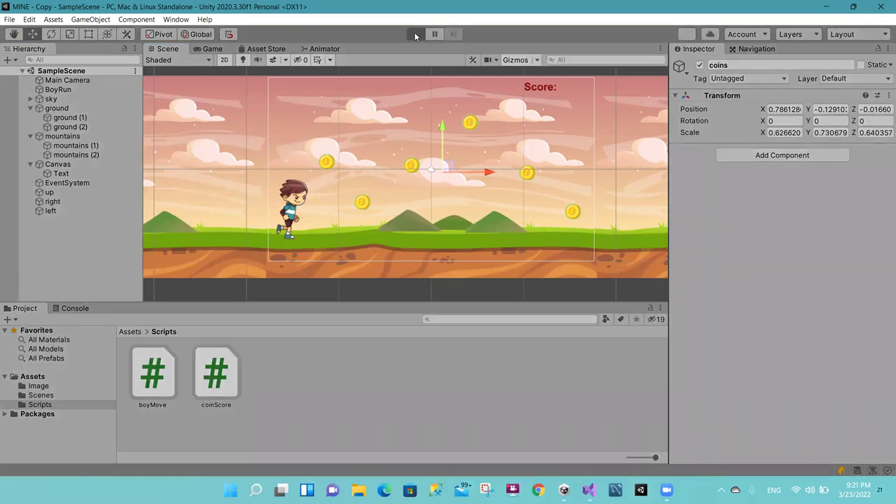
pyautogui.press('Right')
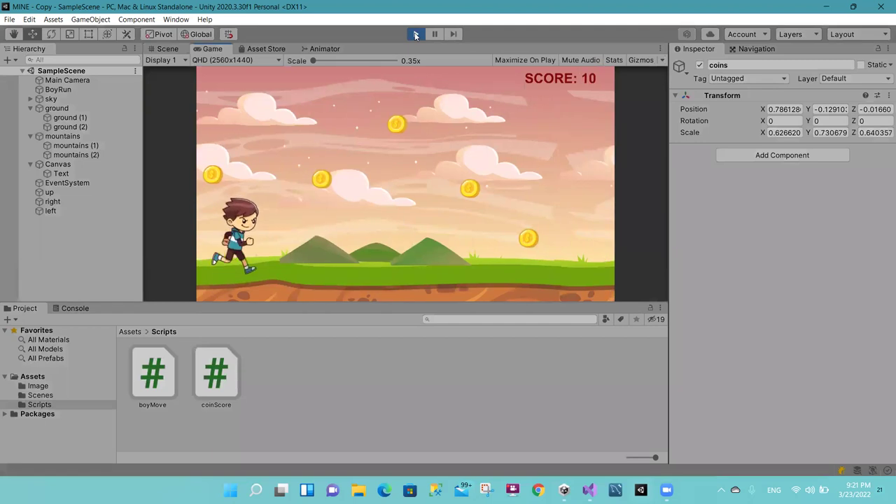
pyautogui.press('Up')
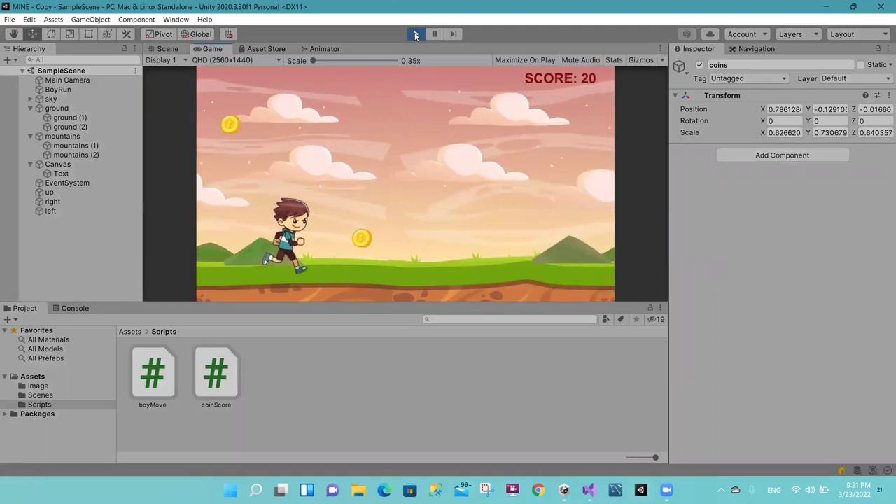
pyautogui.press('Left')
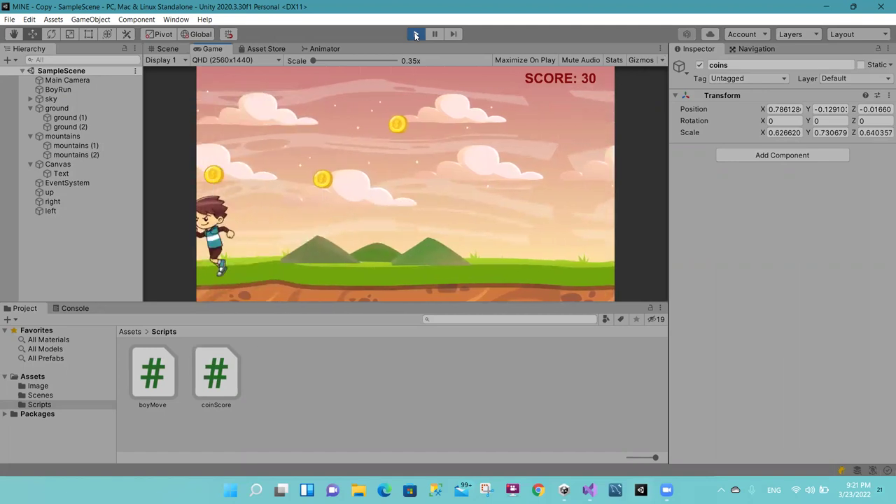
pyautogui.press('Right')
pyautogui.press('Up')
pyautogui.press('Left')
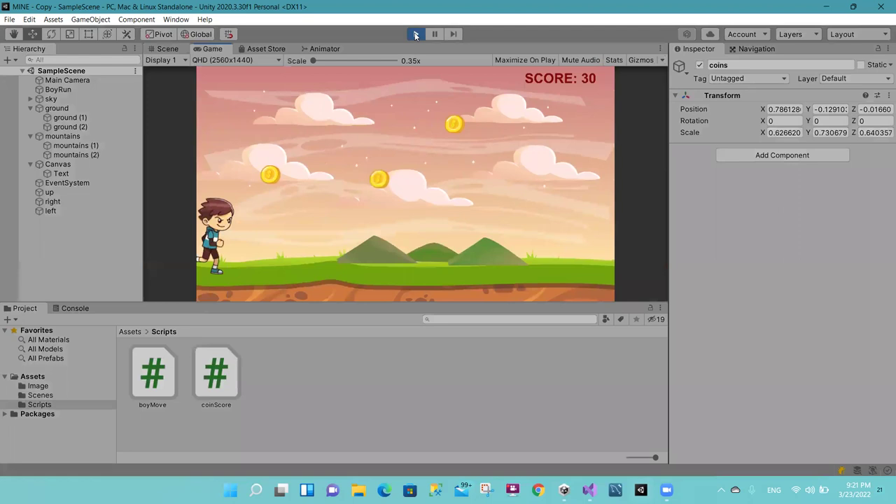
pyautogui.press('Right')
pyautogui.press('Left')
pyautogui.press('Right')
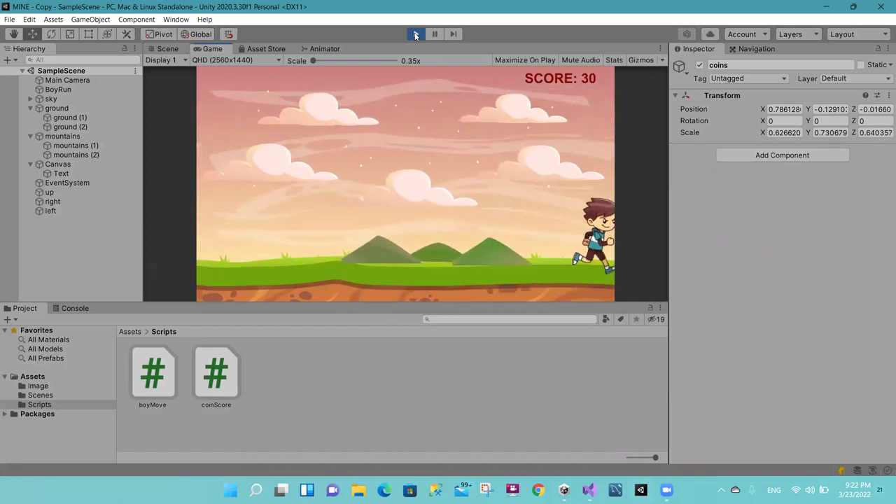
pyautogui.press('Left')
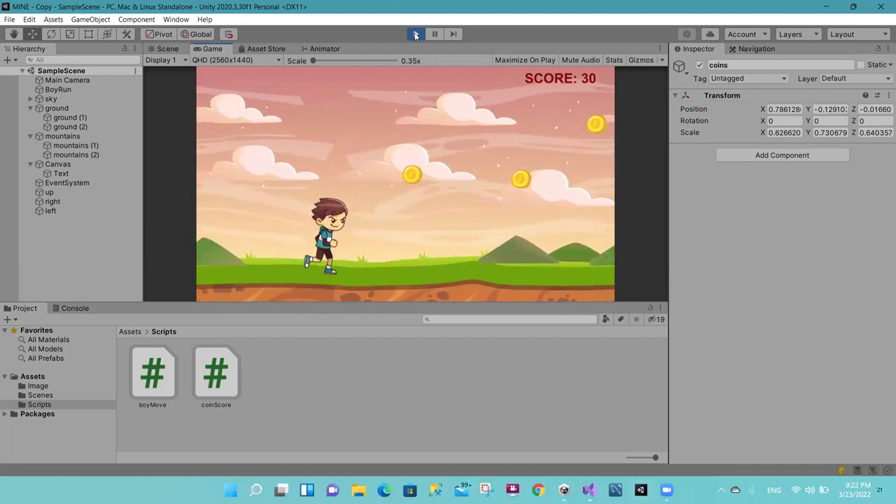
pyautogui.press('Right')
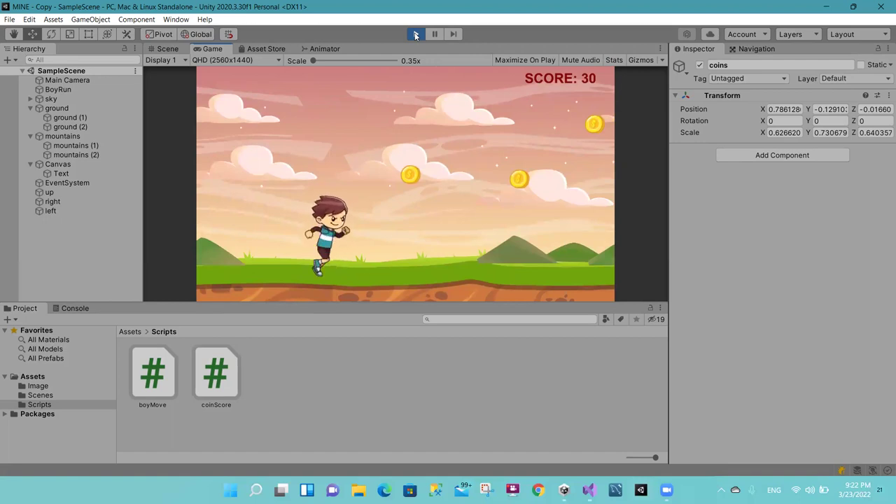
pyautogui.click(415, 33)
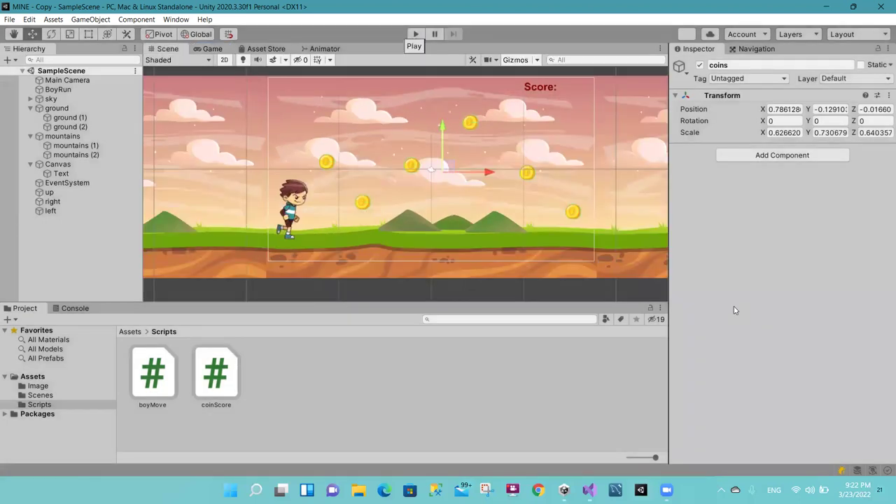
# Step: Append /2 after Time.deltaTime on lines 36–38 for sky, ground and mountains in boyMove.cs
pyautogui.hotkey('alt', 'Tab')
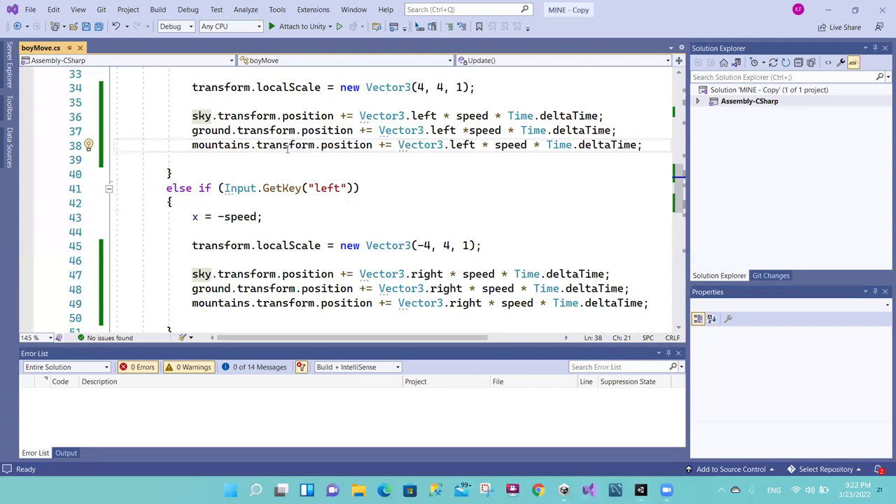
pyautogui.click(218, 145)
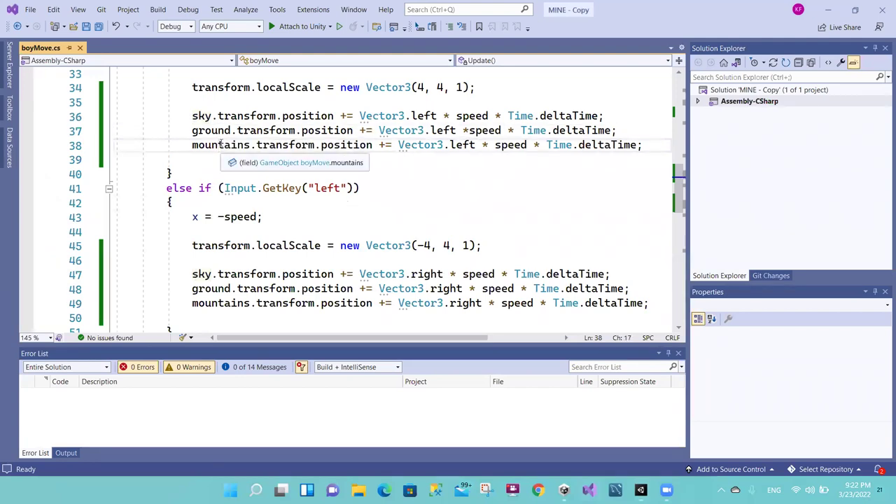
pyautogui.click(598, 117)
pyautogui.write('/2')
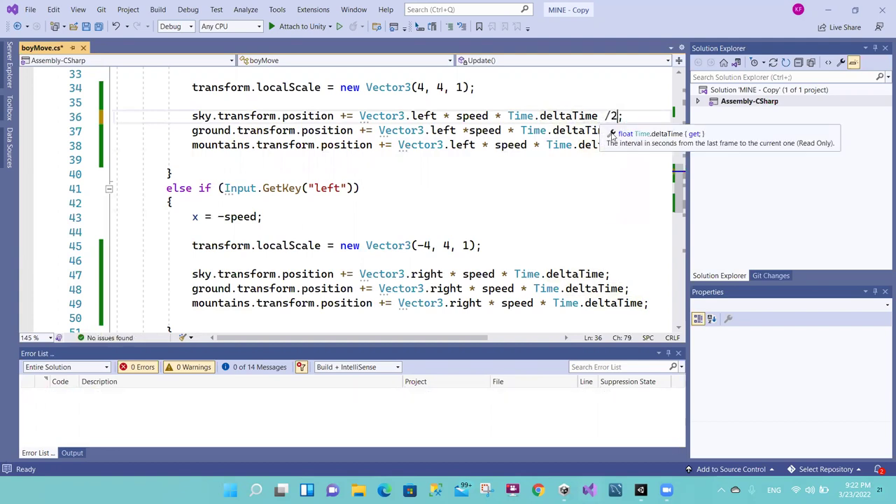
pyautogui.click(594, 131)
pyautogui.click(612, 131)
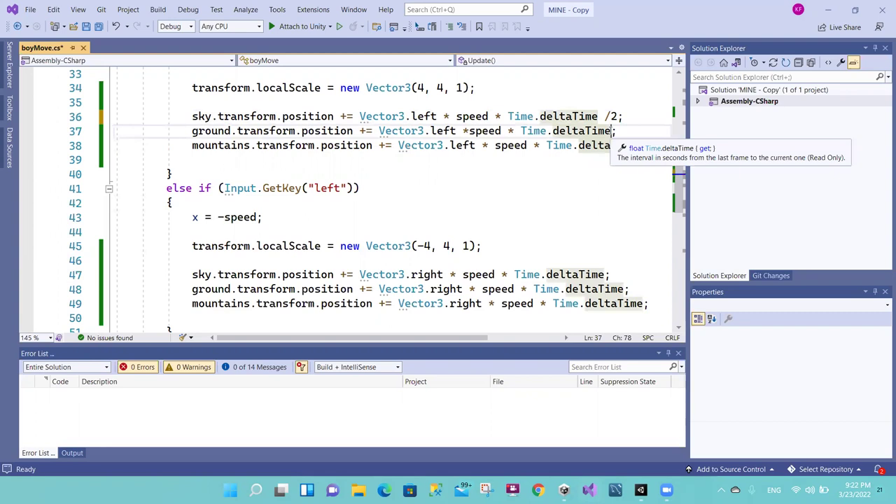
pyautogui.write('/2')
pyautogui.click(636, 145)
pyautogui.write('/2')
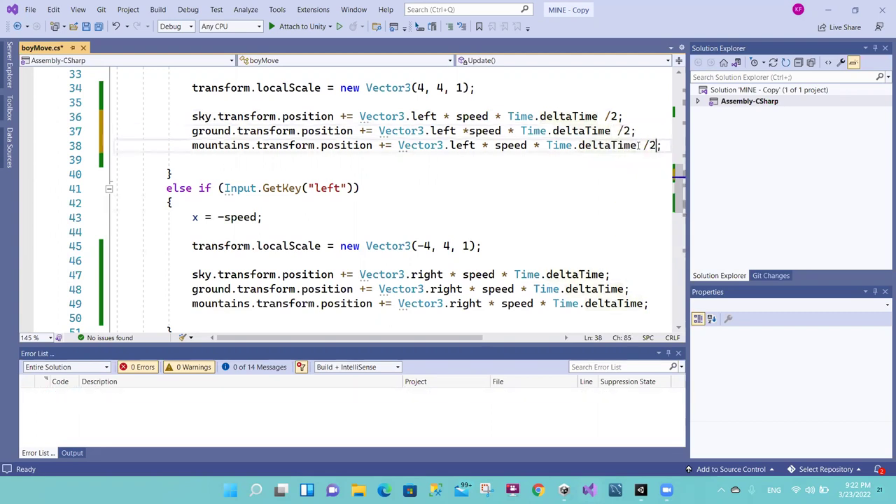
# Step: Append /2 on lines 47–49 for the opposite direction and save boyMove.cs
pyautogui.click(606, 275)
pyautogui.write('/2')
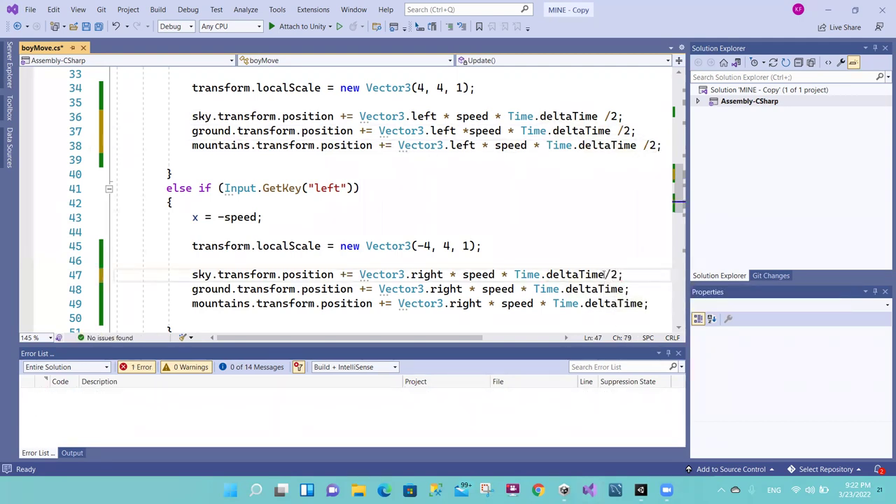
pyautogui.click(623, 289)
pyautogui.write('/2')
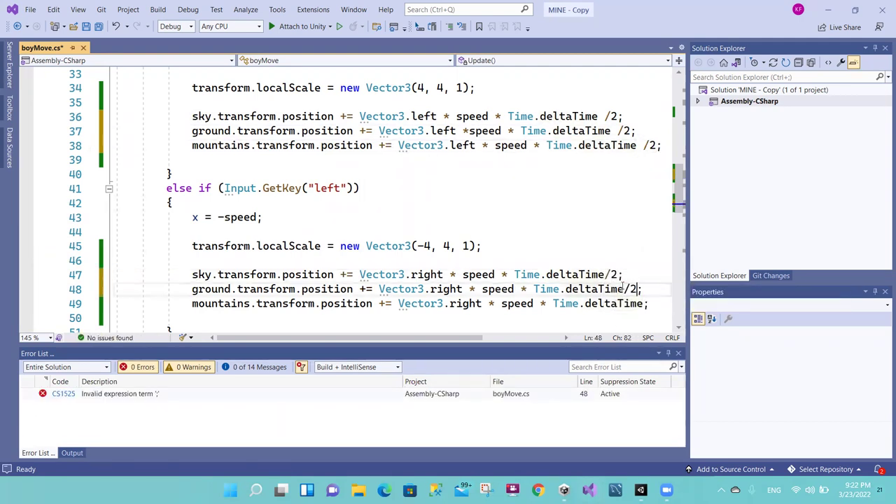
pyautogui.click(643, 305)
pyautogui.write('/2')
pyautogui.hotkey('ctrl', 's')
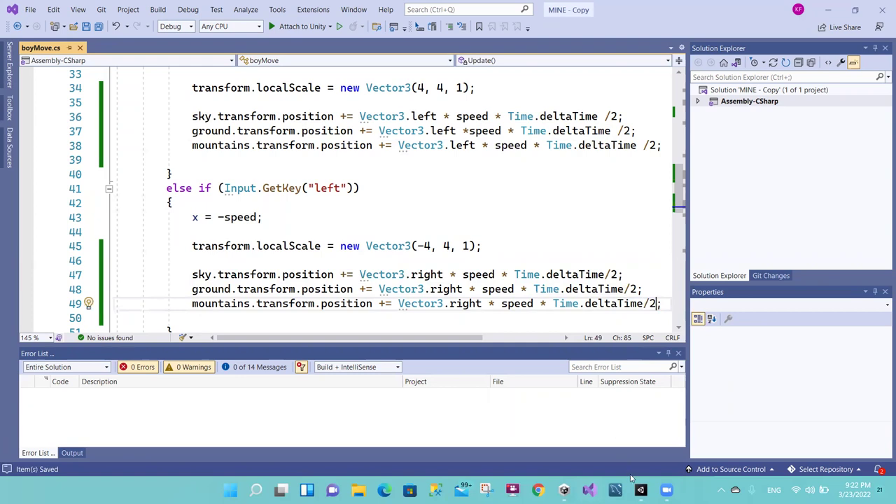
pyautogui.moveTo(641, 490)
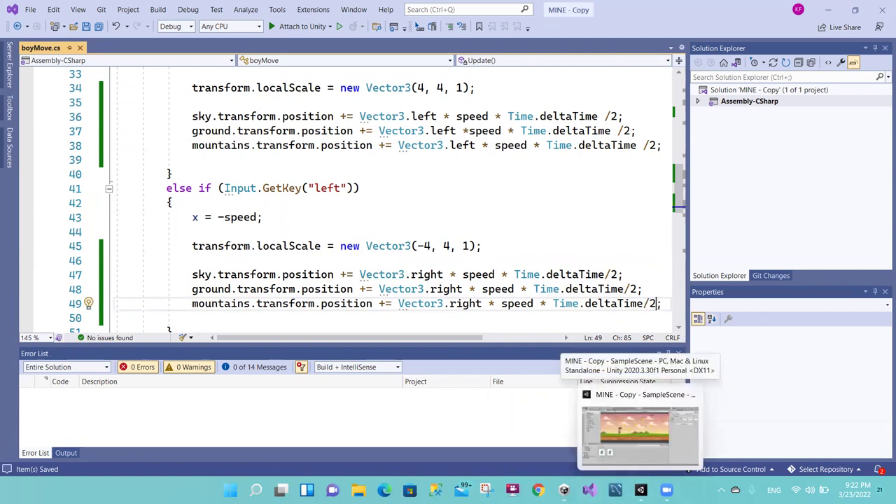
pyautogui.click(630, 437)
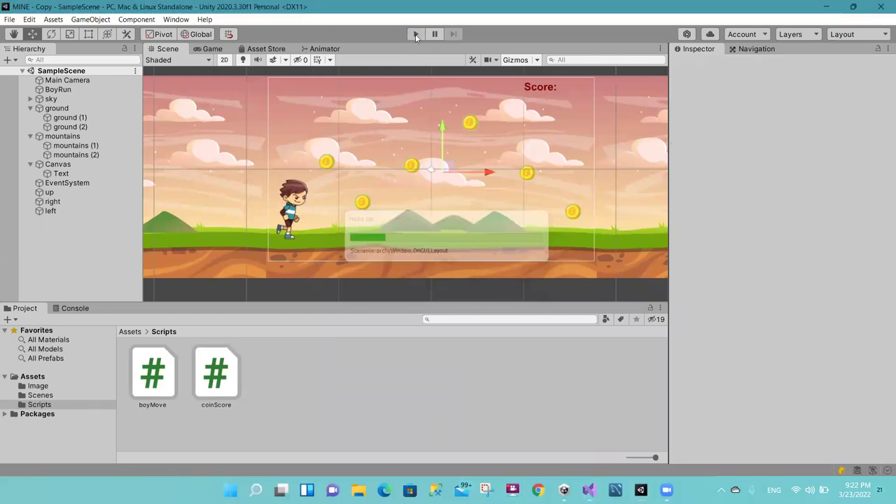
# Step: Test the half-speed scrolling by running the boy right, left and right, then do a second test run
pyautogui.click(415, 34)
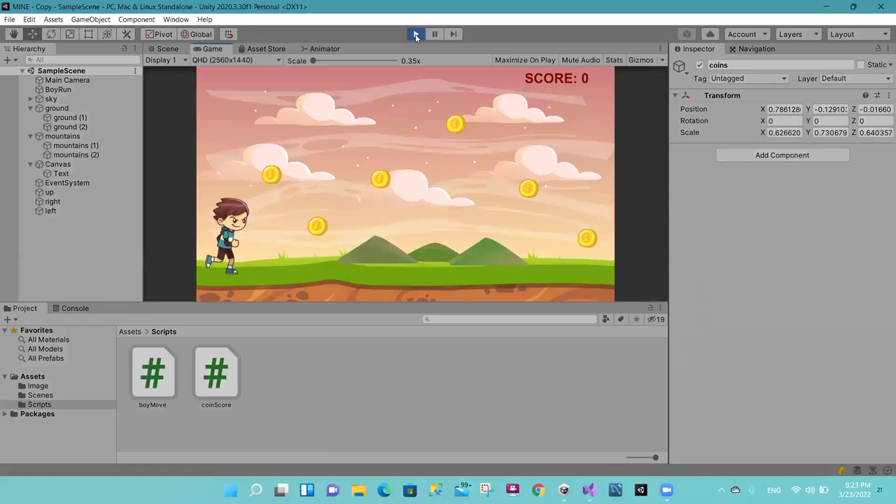
pyautogui.press('Right')
pyautogui.press('Right')
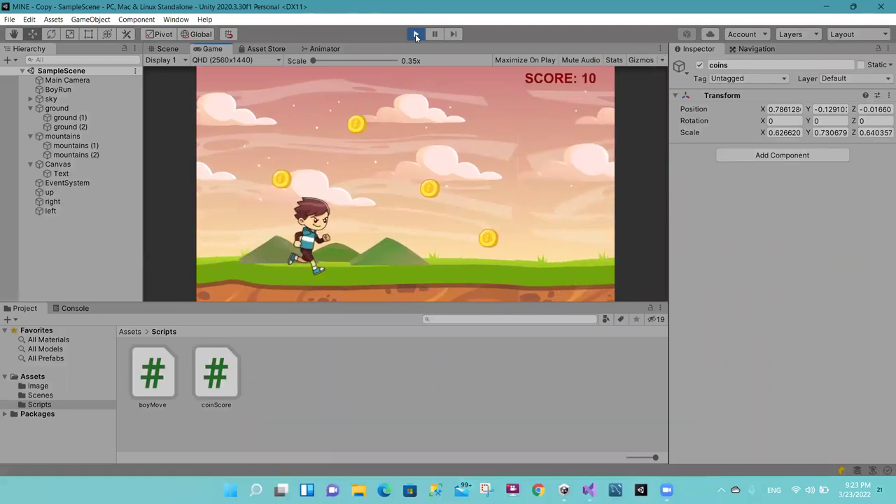
pyautogui.press('Left')
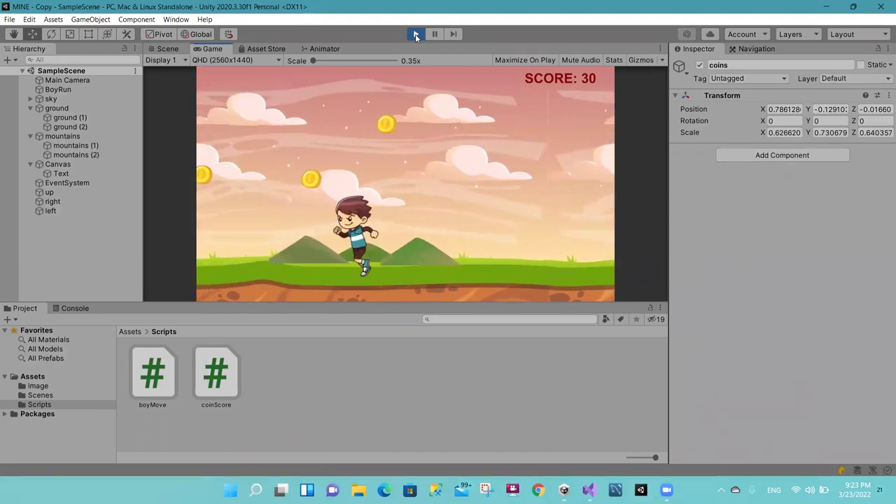
pyautogui.press('Right')
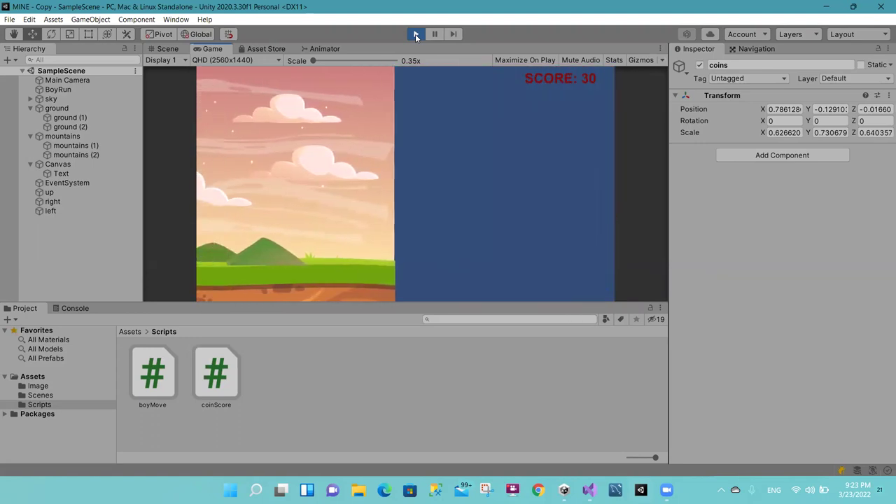
pyautogui.click(416, 35)
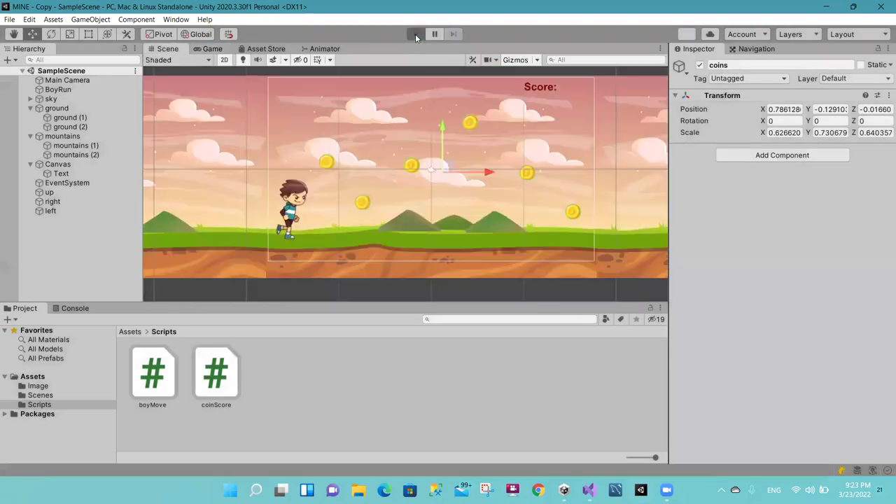
pyautogui.click(415, 34)
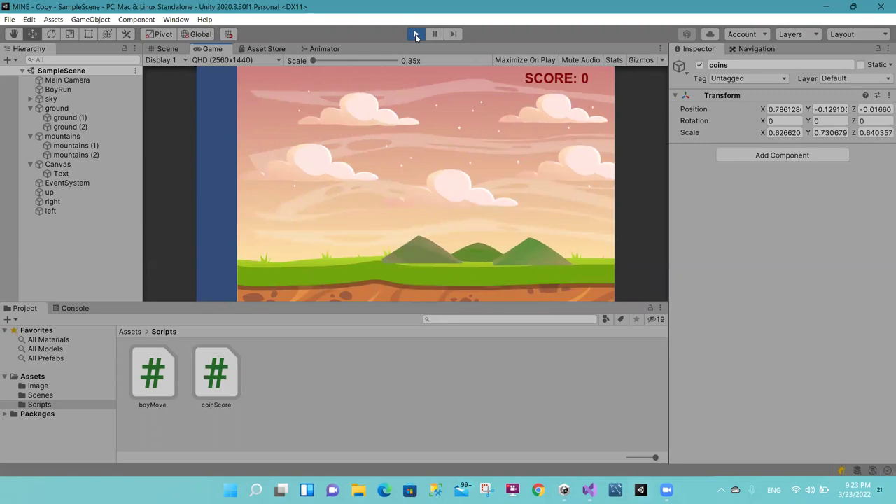
pyautogui.click(416, 35)
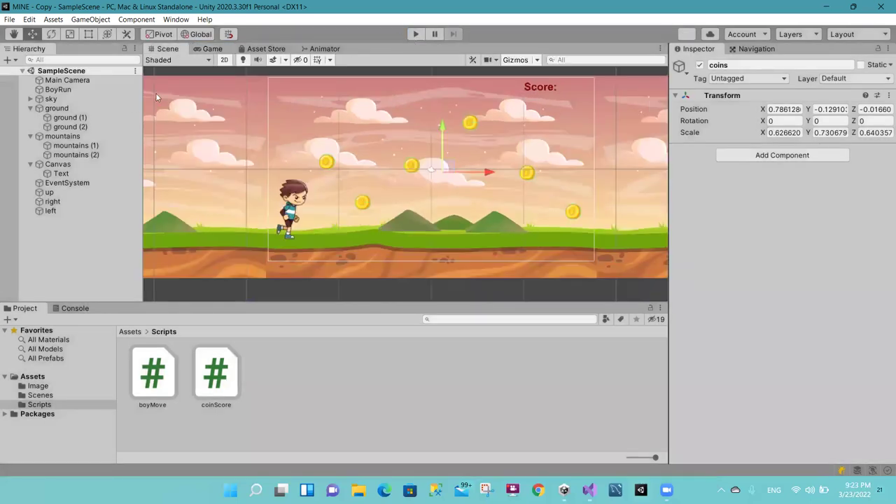
# Step: Compare the right and left boundary colliders' settings
pyautogui.click(53, 202)
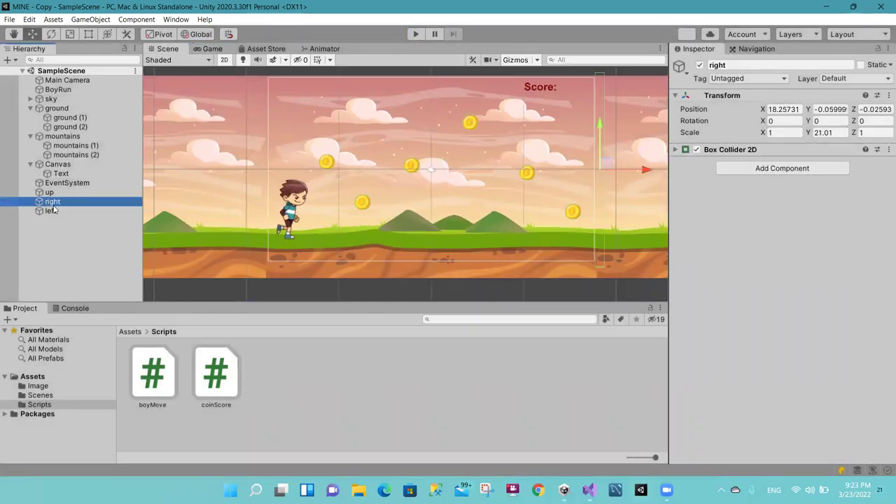
pyautogui.click(54, 211)
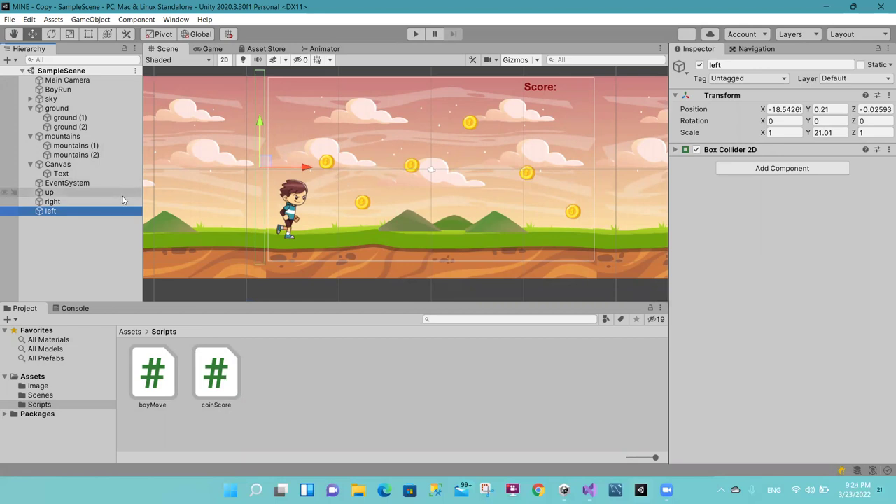
pyautogui.click(53, 201)
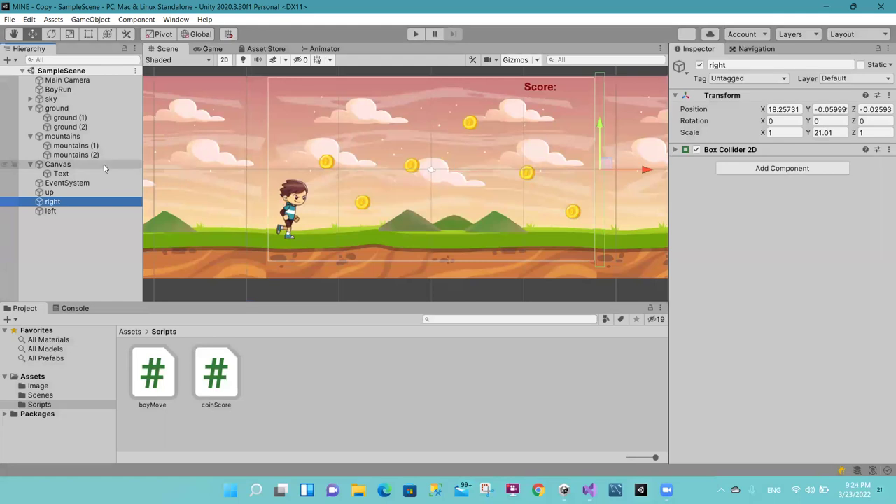
pyautogui.click(98, 210)
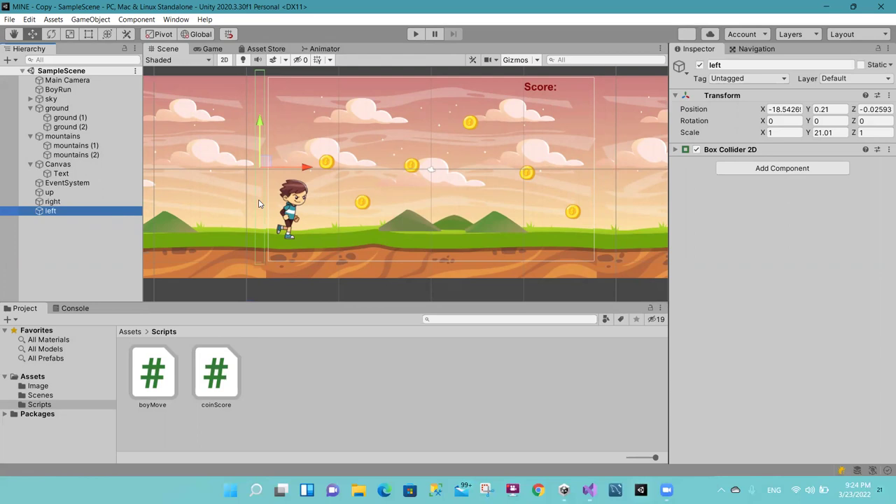
pyautogui.click(90, 201)
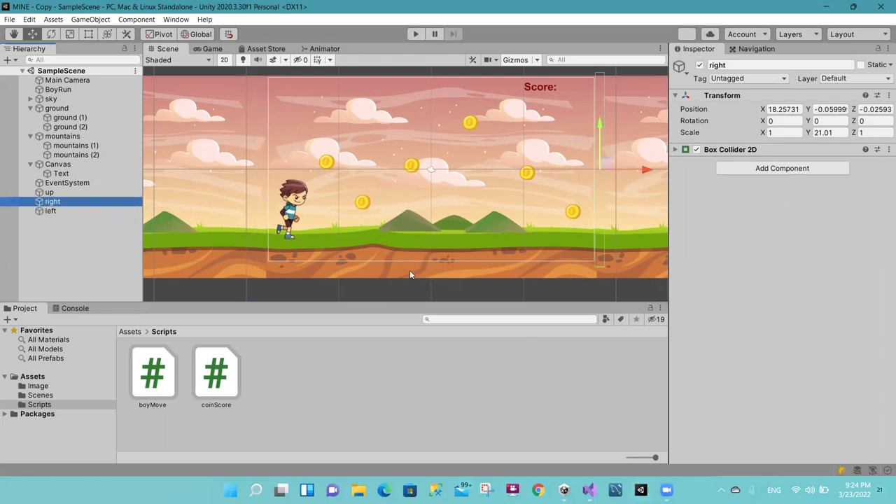
# Step: Push the right collider past the scenery's right end and stretch it taller
pyautogui.scroll(-1, 489, 267)
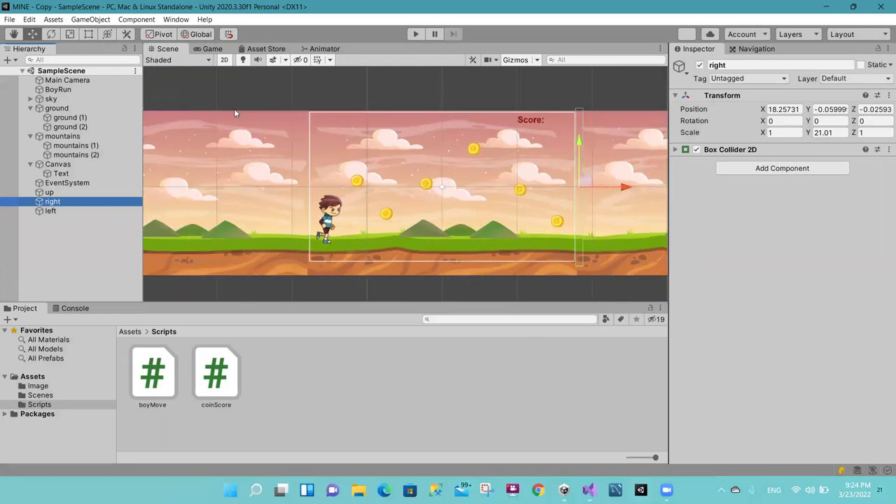
pyautogui.click(14, 35)
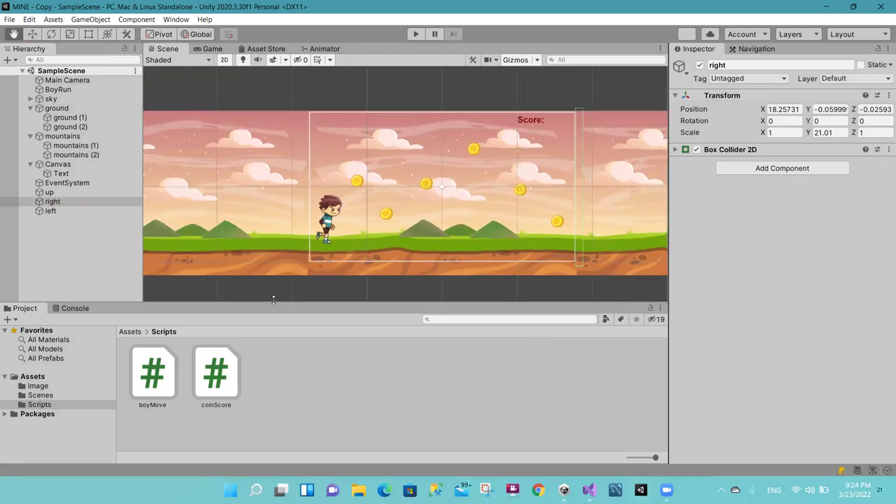
pyautogui.moveTo(261, 286); pyautogui.dragTo(38, 283)
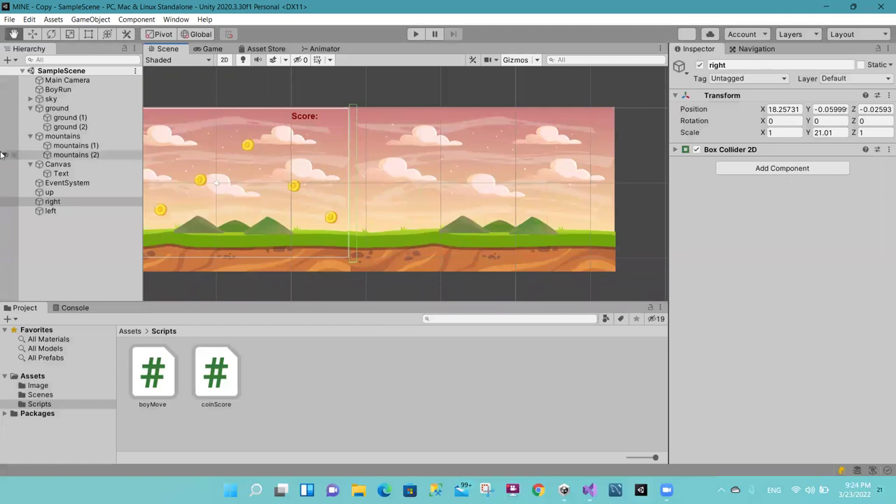
pyautogui.click(33, 34)
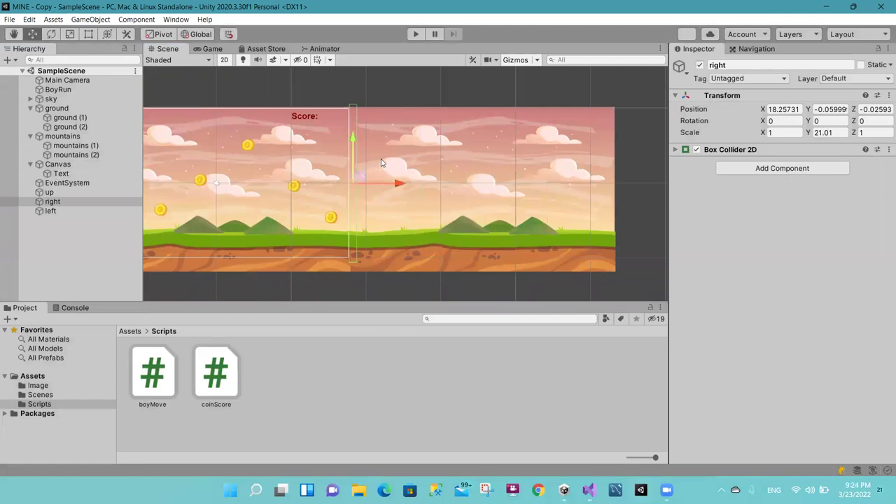
pyautogui.moveTo(400, 185); pyautogui.dragTo(666, 201)
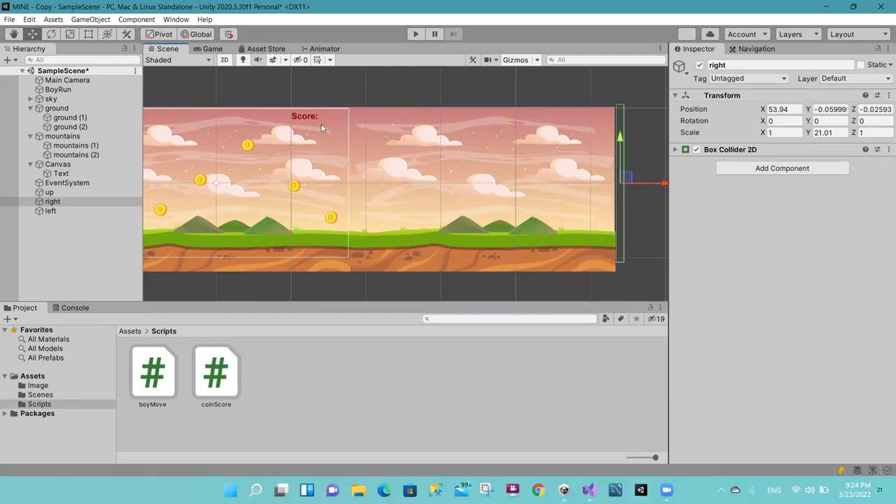
pyautogui.click(88, 33)
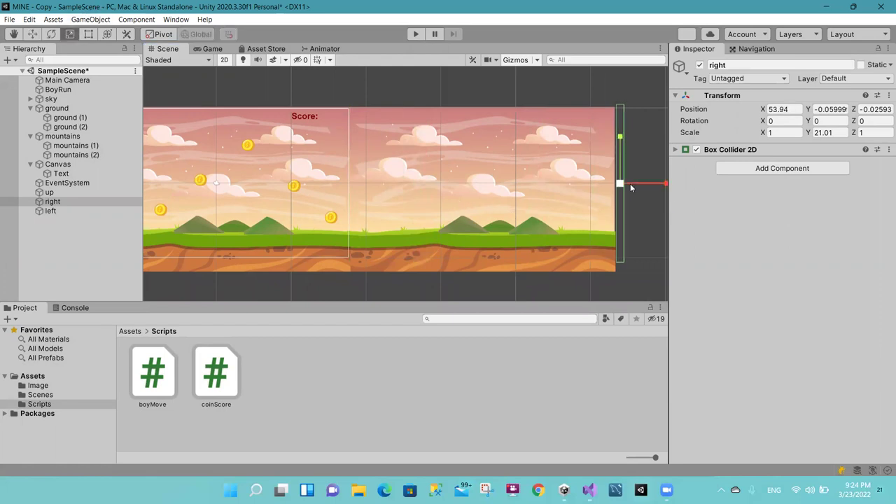
pyautogui.moveTo(611, 135); pyautogui.dragTo(619, 123)
# Step: Push the left collider past the scenery's left end and stretch it taller
pyautogui.click(85, 208)
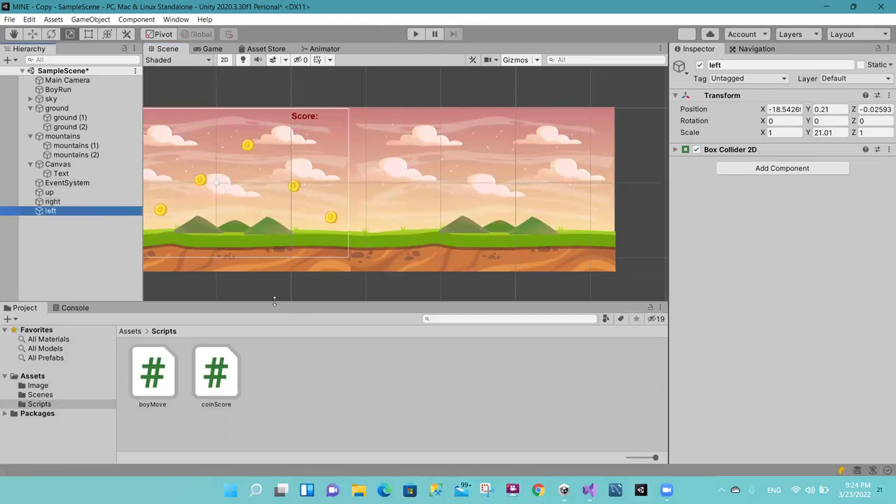
pyautogui.click(13, 34)
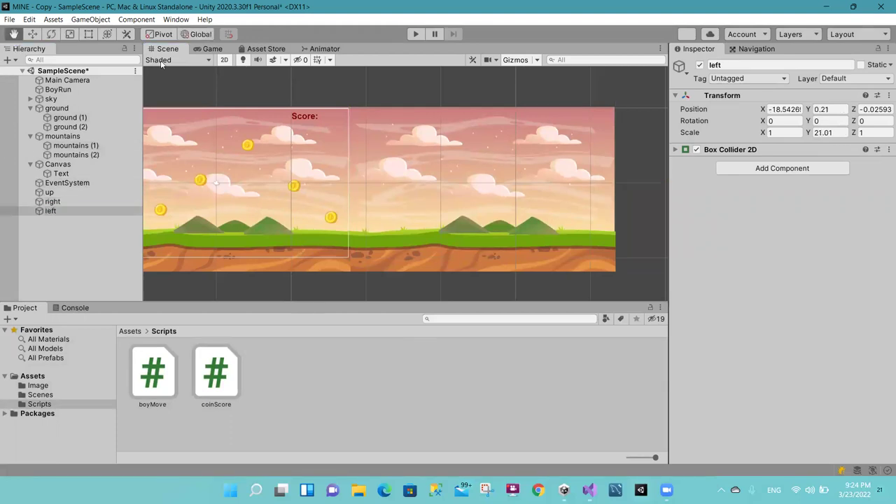
pyautogui.moveTo(300, 85)
pyautogui.mouseDown()
pyautogui.moveTo(467, 100)
pyautogui.moveTo(653, 86)
pyautogui.mouseUp()
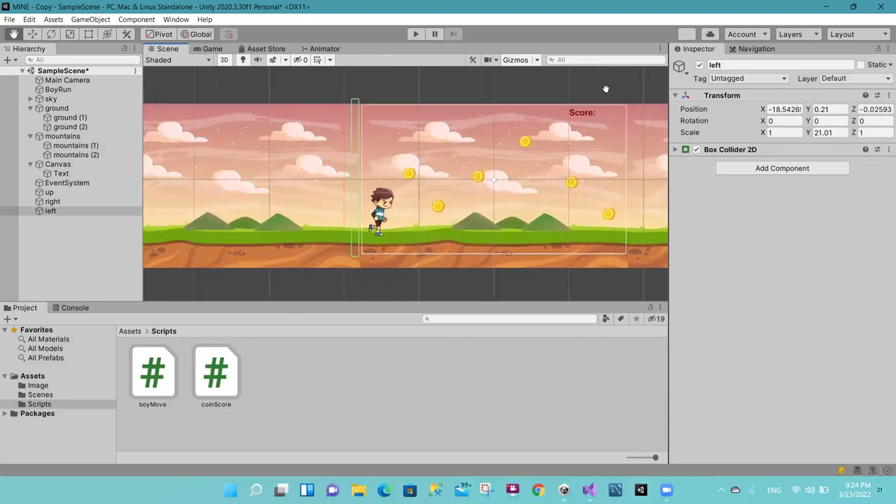
pyautogui.click(33, 33)
pyautogui.moveTo(481, 176); pyautogui.dragTo(214, 177)
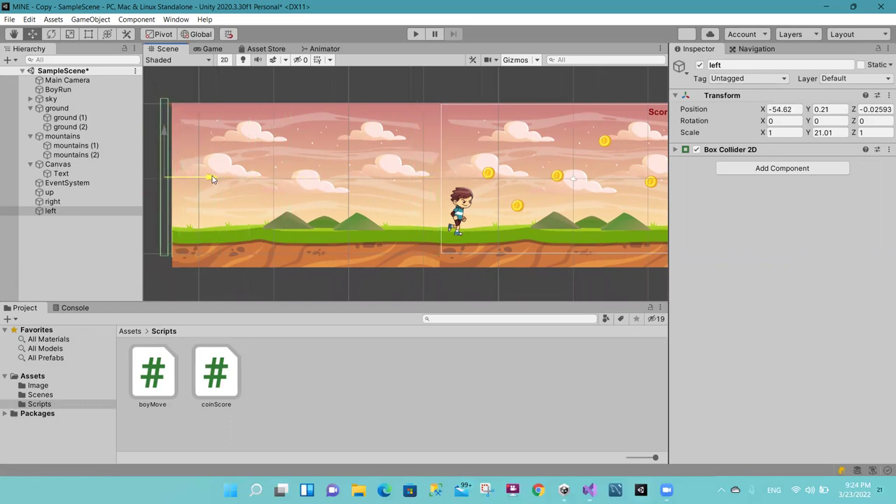
pyautogui.click(70, 34)
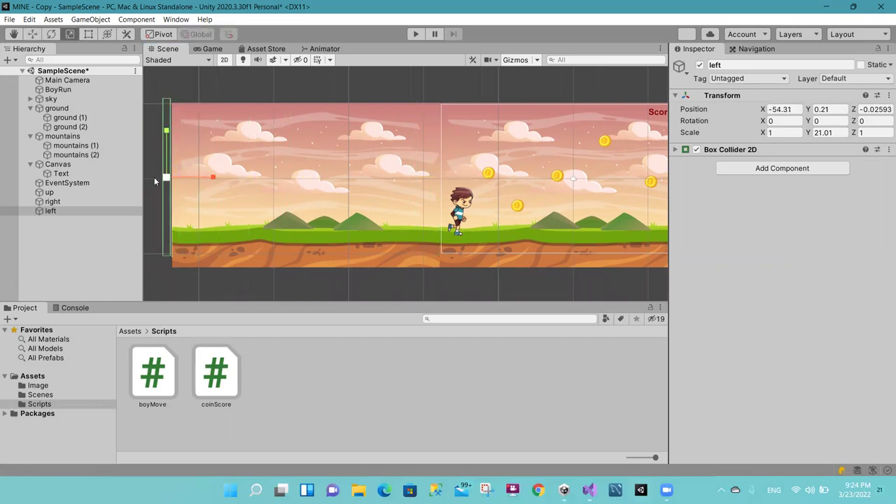
pyautogui.moveTo(167, 136); pyautogui.dragTo(167, 115)
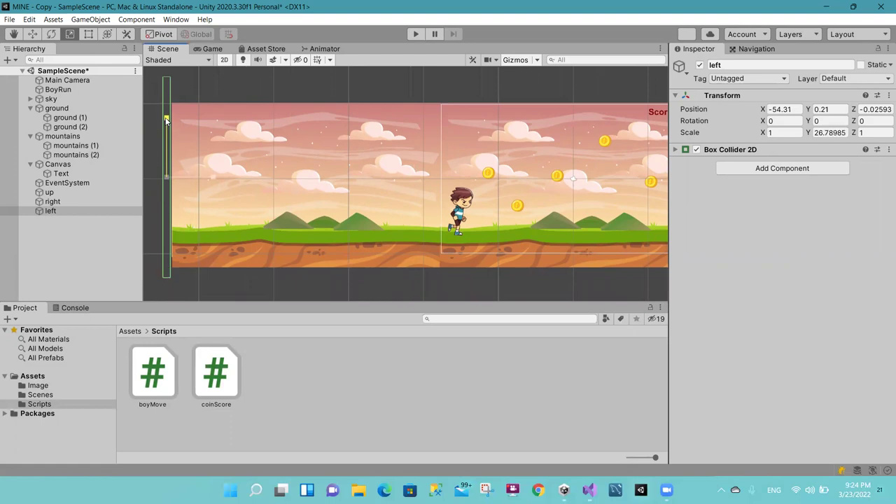
# Step: Check the sizes of the right, left and up colliders
pyautogui.click(53, 201)
pyautogui.click(58, 211)
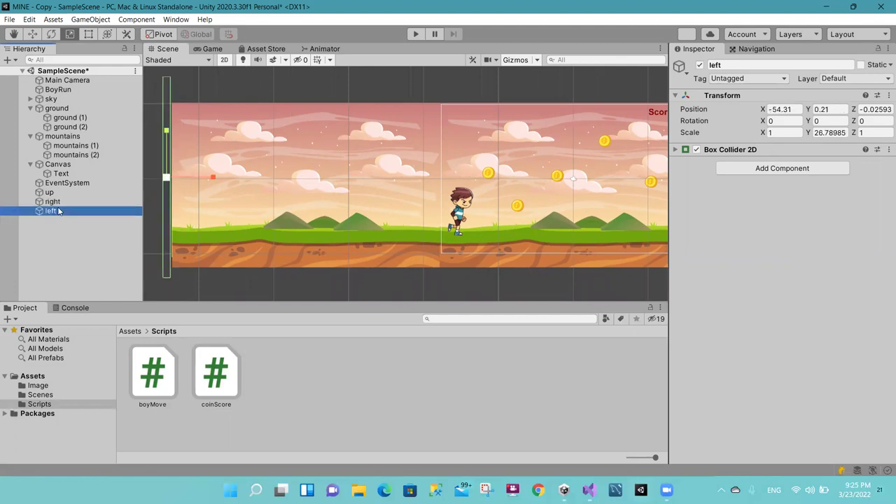
pyautogui.click(49, 192)
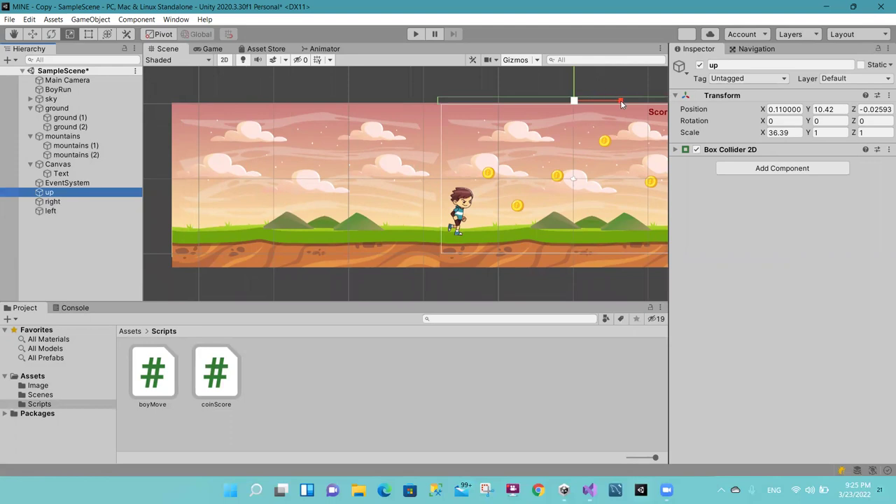
# Step: Stretch the up collider across the whole scene to X scale about 106.9, then deselect it
pyautogui.moveTo(622, 103); pyautogui.dragTo(709, 112)
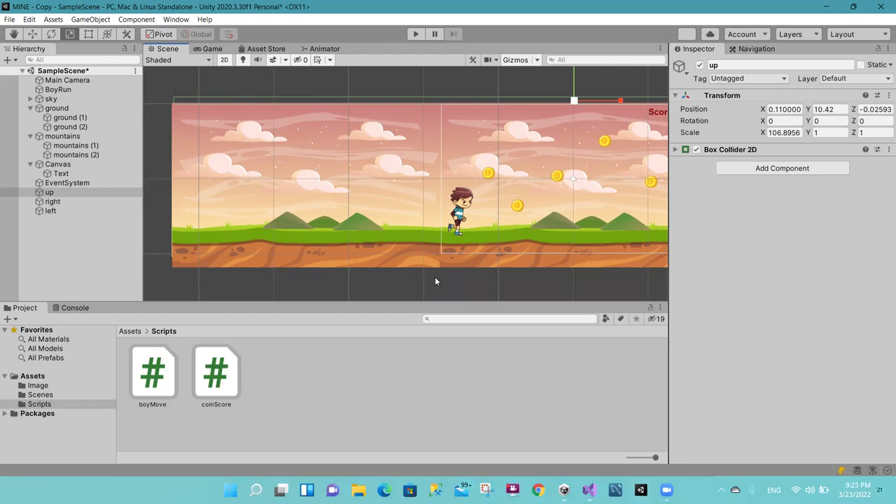
pyautogui.click(60, 244)
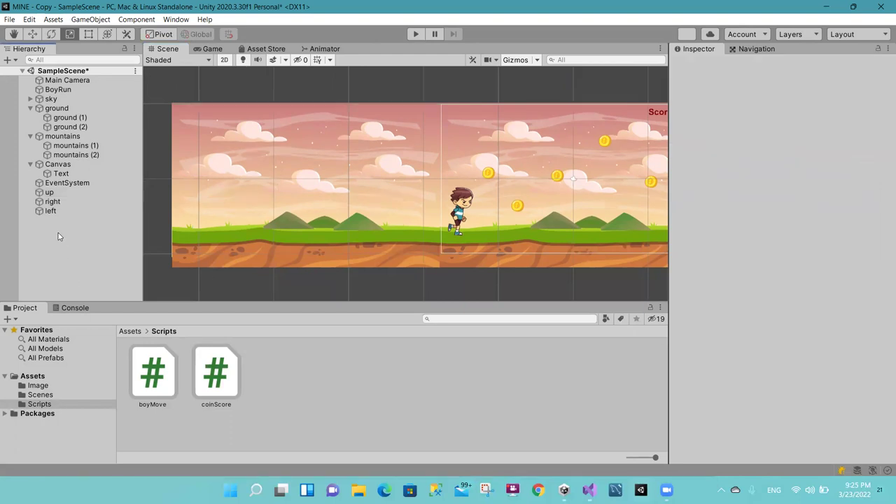
# Step: Create an empty GameObject in the Hierarchy and rename it to 'wall'
pyautogui.rightClick(59, 236)
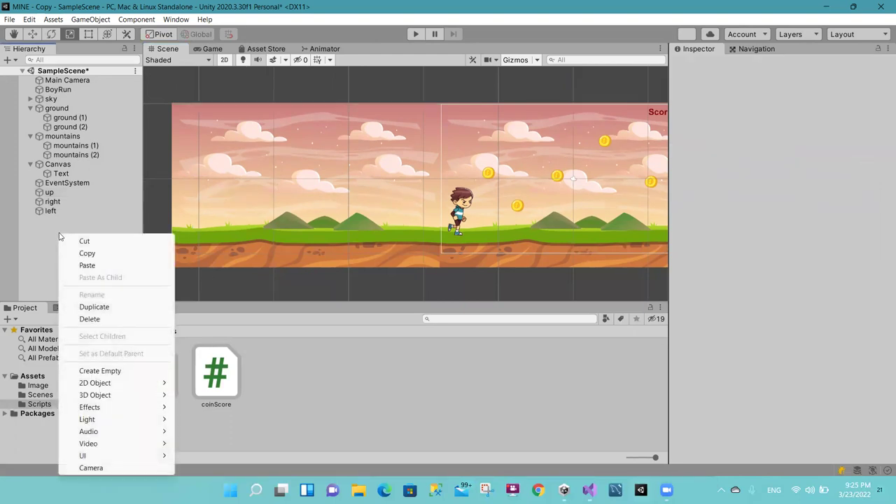
pyautogui.click(98, 371)
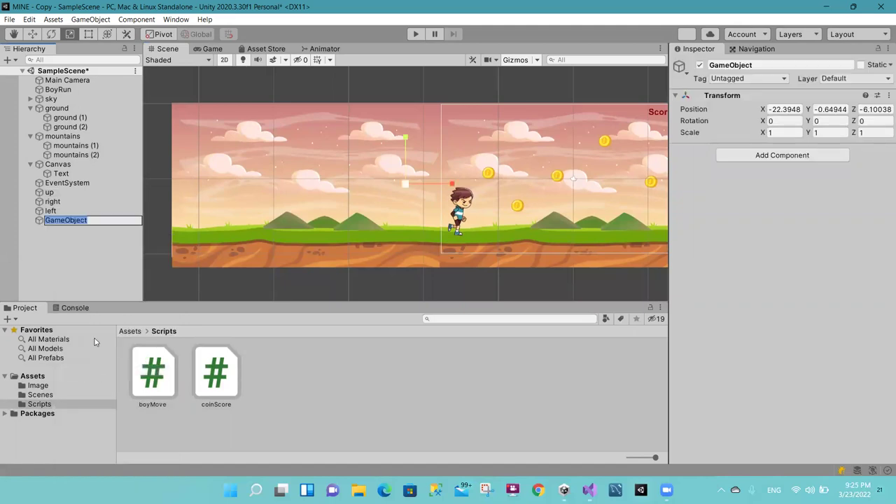
pyautogui.rightClick(63, 233)
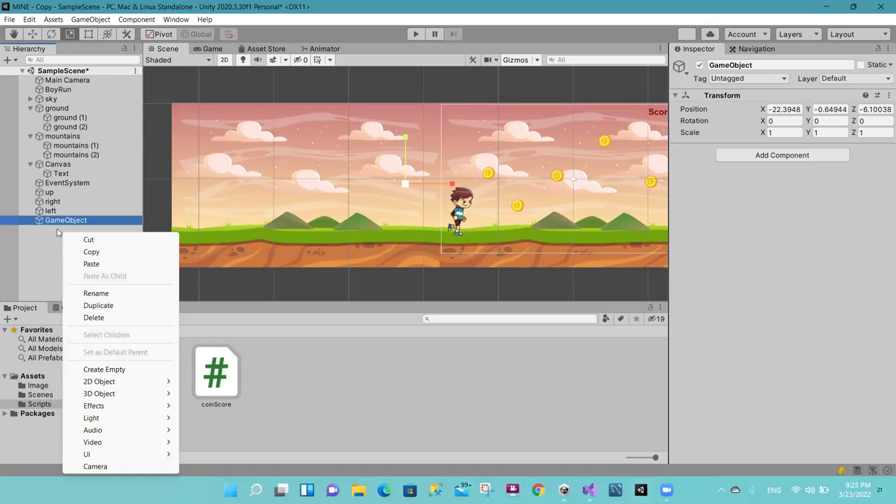
pyautogui.click(60, 223)
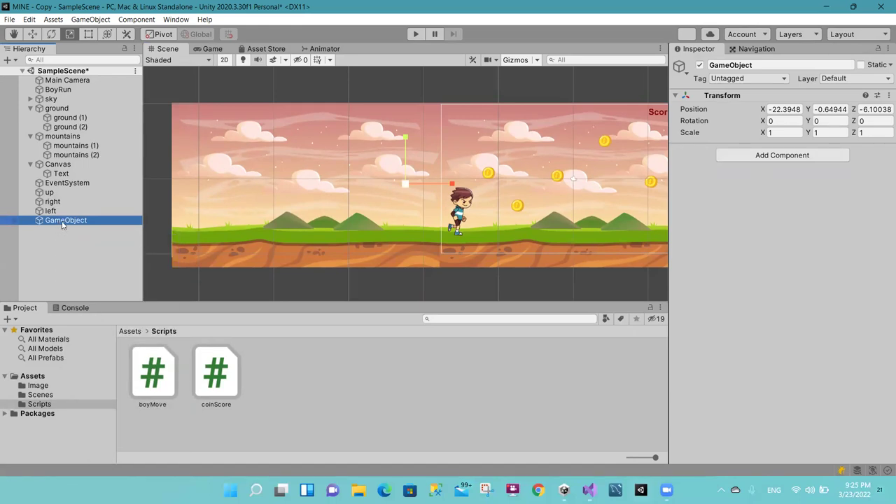
pyautogui.click(62, 221)
pyautogui.write('wall')
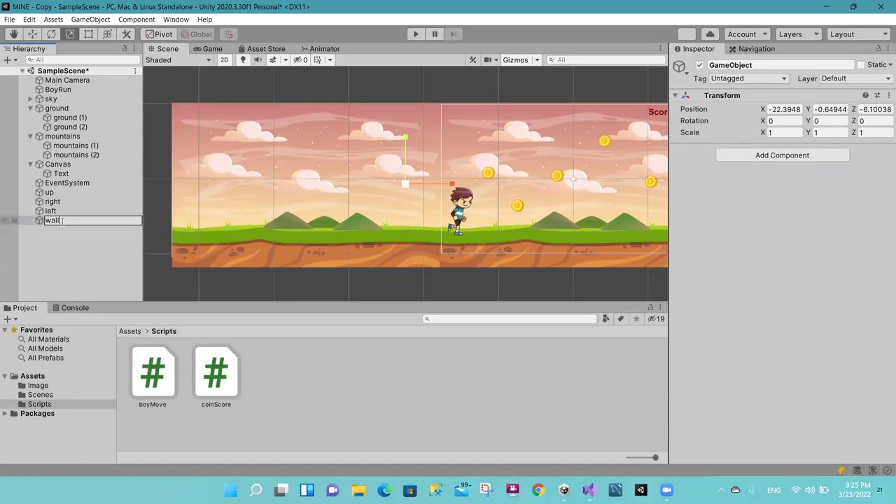
pyautogui.click(71, 236)
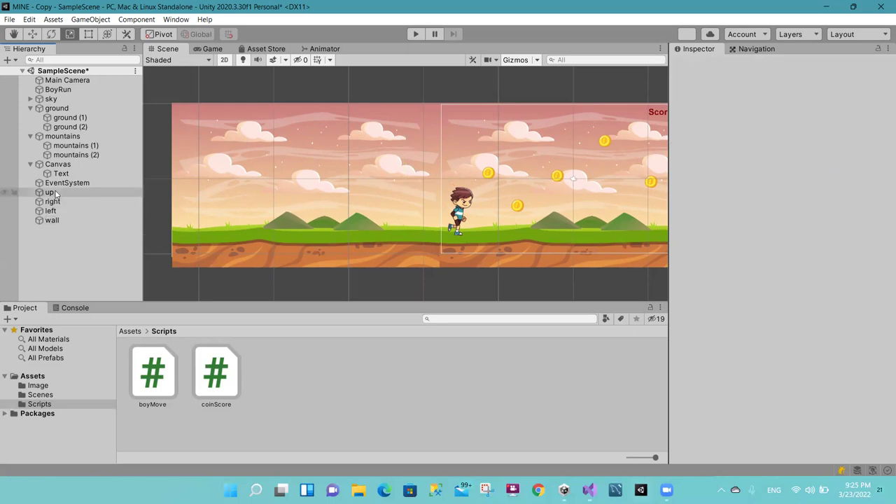
# Step: Parent the up, right and left collider objects under wall
pyautogui.click(50, 192)
pyautogui.keyDown('shift'); pyautogui.click(53, 202); pyautogui.keyUp('shift')
pyautogui.keyDown('shift'); pyautogui.click(58, 210); pyautogui.keyUp('shift')
pyautogui.moveTo(59, 208); pyautogui.dragTo(59, 220)
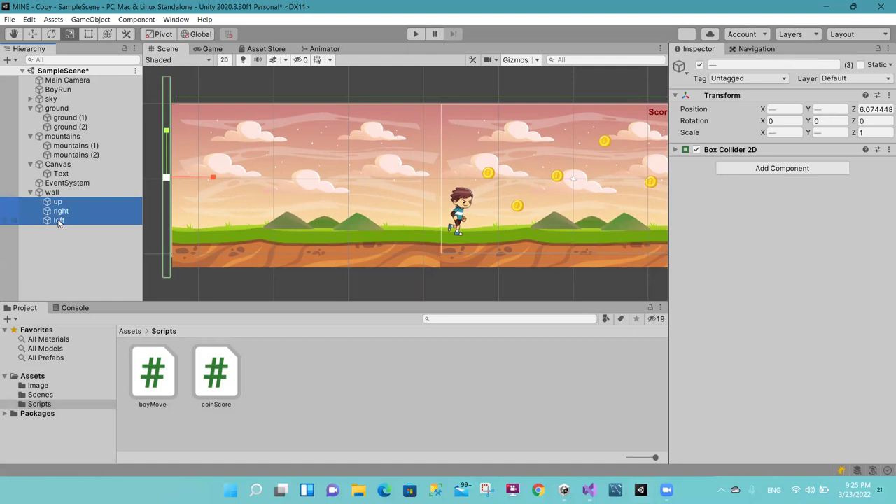
pyautogui.click(30, 192)
pyautogui.click(30, 192)
pyautogui.click(30, 192)
pyautogui.click(30, 192)
# Step: Check wall's children and the wall parent, keeping the right object's name unchanged
pyautogui.click(59, 202)
pyautogui.click(61, 211)
pyautogui.click(61, 213)
pyautogui.press('Return')
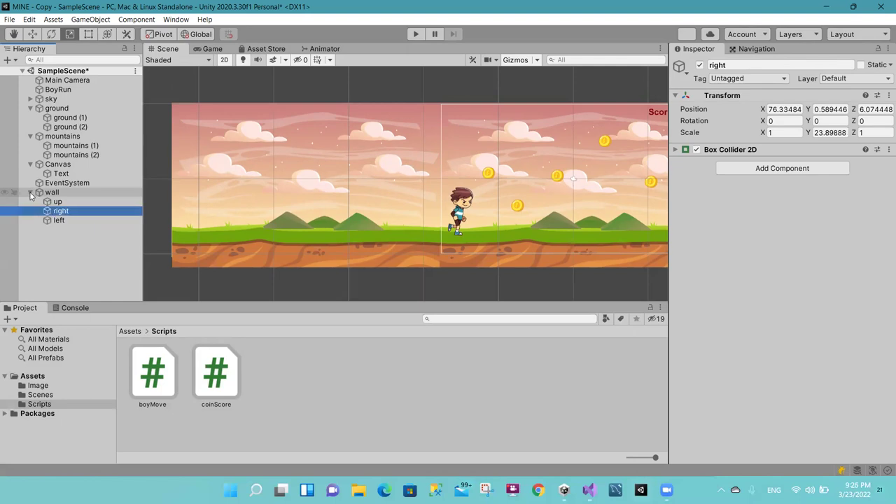
pyautogui.click(29, 193)
pyautogui.click(30, 193)
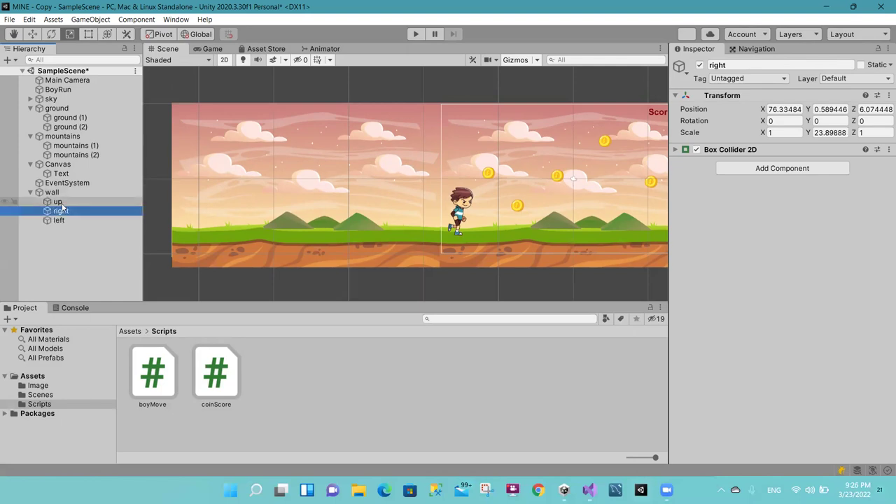
pyautogui.click(52, 193)
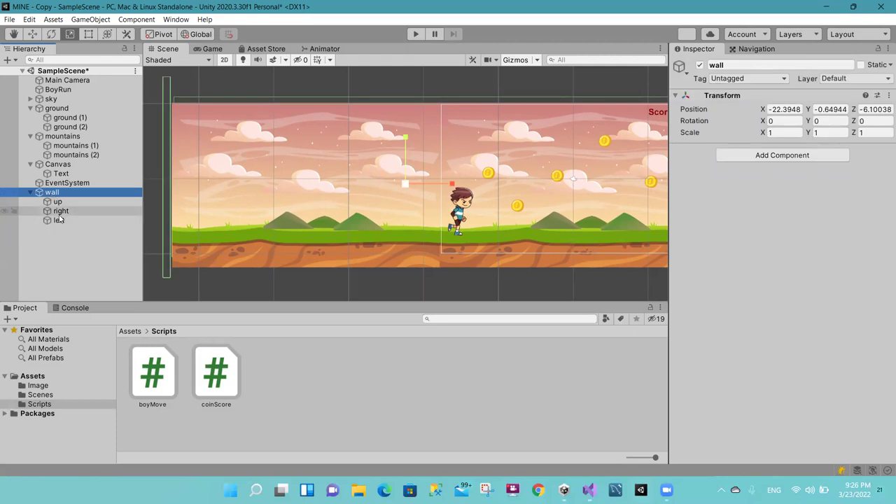
pyautogui.click(30, 192)
pyautogui.click(30, 192)
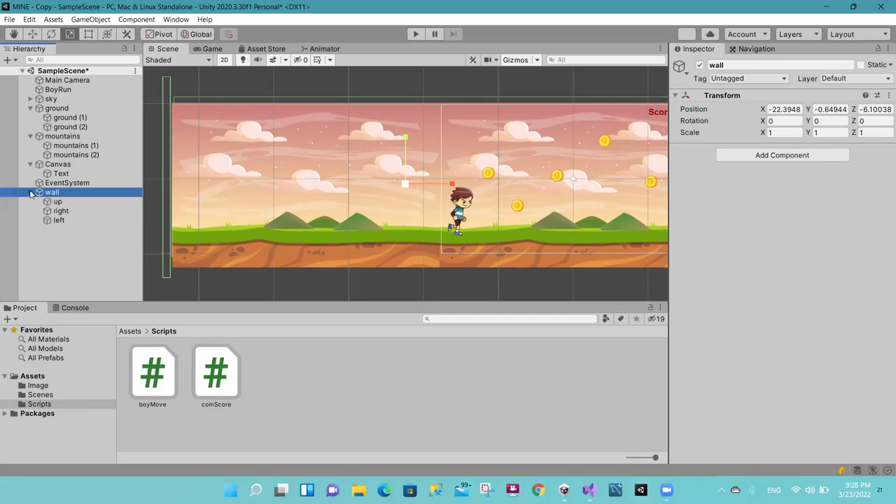
pyautogui.click(589, 490)
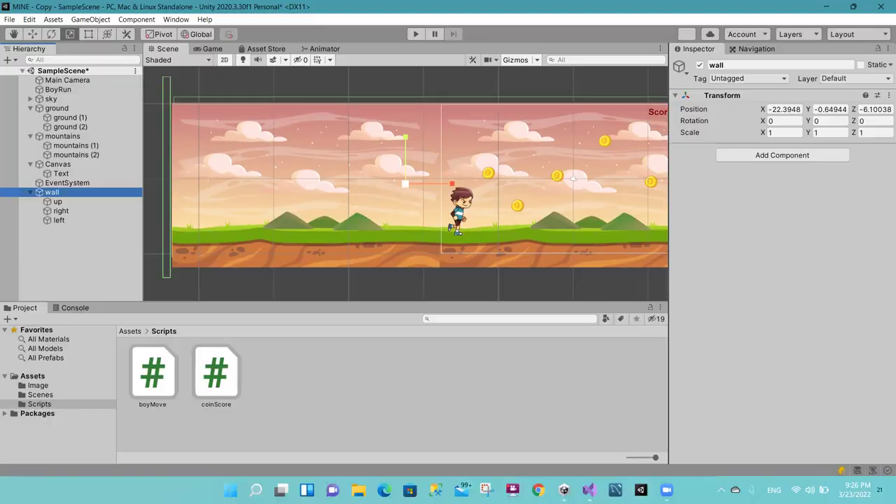
# Step: Add 'public GameObject wall;' on a new line below the mountains field in boyMove.cs
pyautogui.scroll(4, 518, 180)
pyautogui.scroll(4, 519, 180)
pyautogui.scroll(1, 519, 180)
pyautogui.click(325, 229)
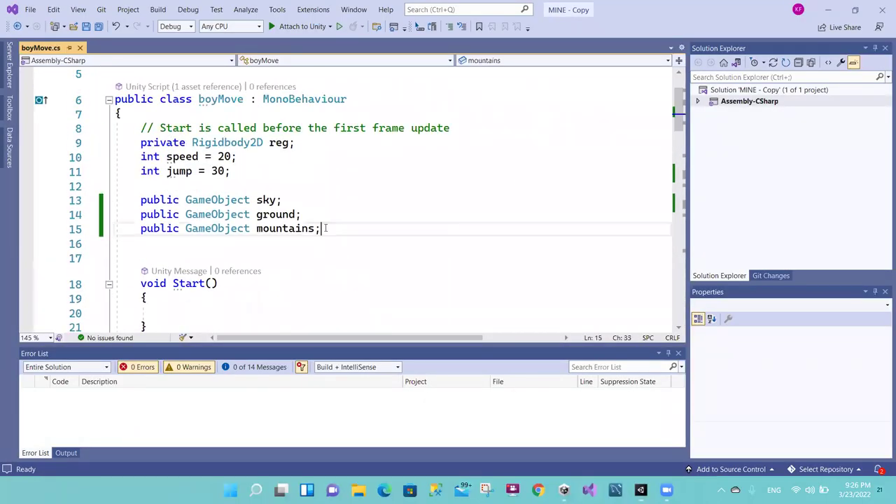
pyautogui.press('Return')
pyautogui.write('public')
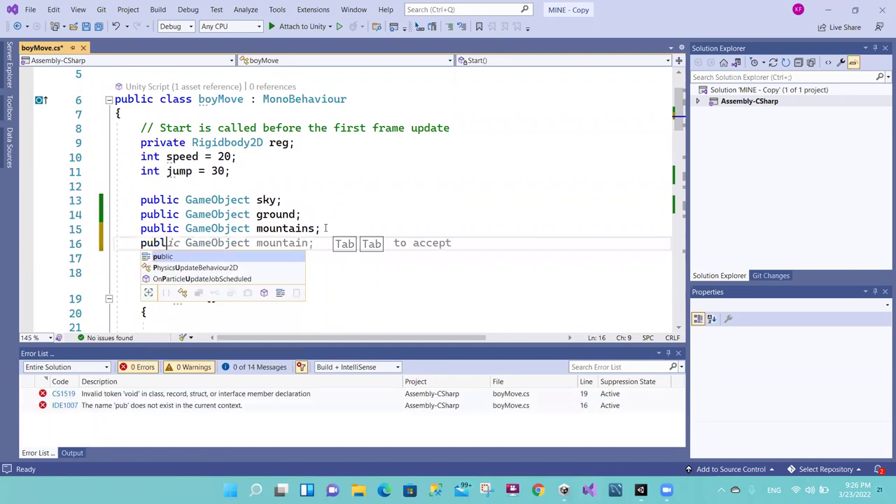
pyautogui.press('Tab')
pyautogui.press('BackSpace')
pyautogui.press('BackSpace')
pyautogui.press('BackSpace')
pyautogui.press('BackSpace')
pyautogui.press('BackSpace')
pyautogui.press('BackSpace')
pyautogui.press('BackSpace')
pyautogui.press('BackSpace')
pyautogui.press('BackSpace')
pyautogui.write('wall;')
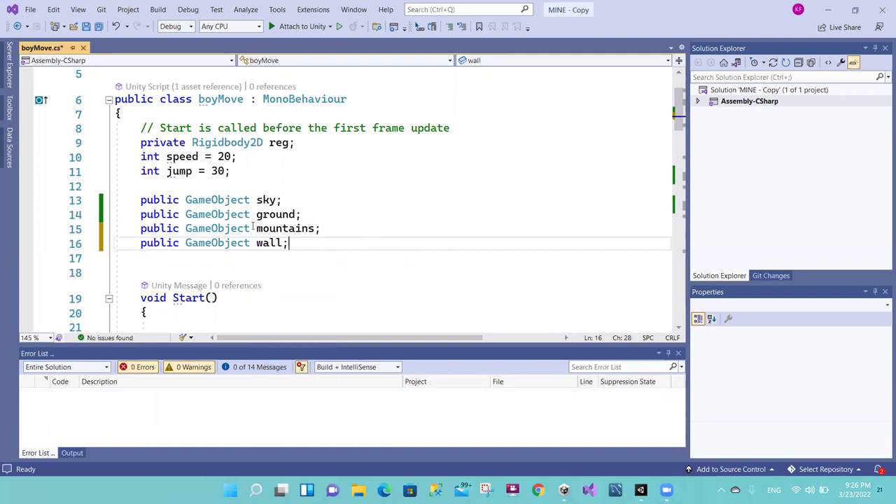
# Step: Save boyMove.cs and return to Unity so the script reloads
pyautogui.moveTo(287, 243); pyautogui.dragTo(148, 246)
pyautogui.click(148, 246)
pyautogui.doubleClick(149, 247)
pyautogui.hotkey('ctrl', 's')
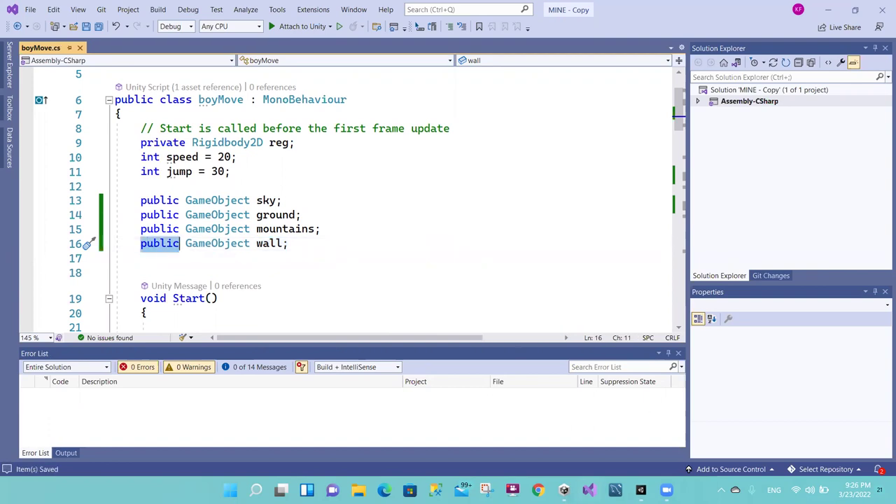
pyautogui.click(641, 489)
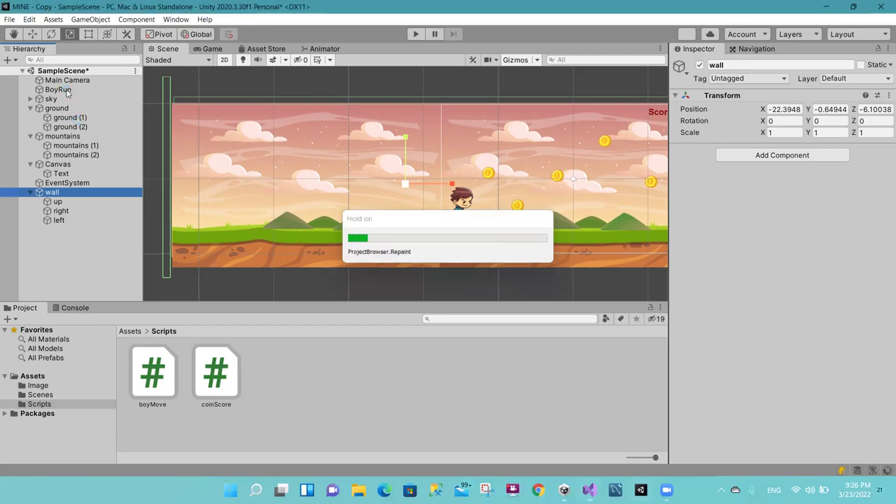
# Step: Drag the wall object into the Wall field of BoyRun's Boy Move (Script) component
pyautogui.click(63, 89)
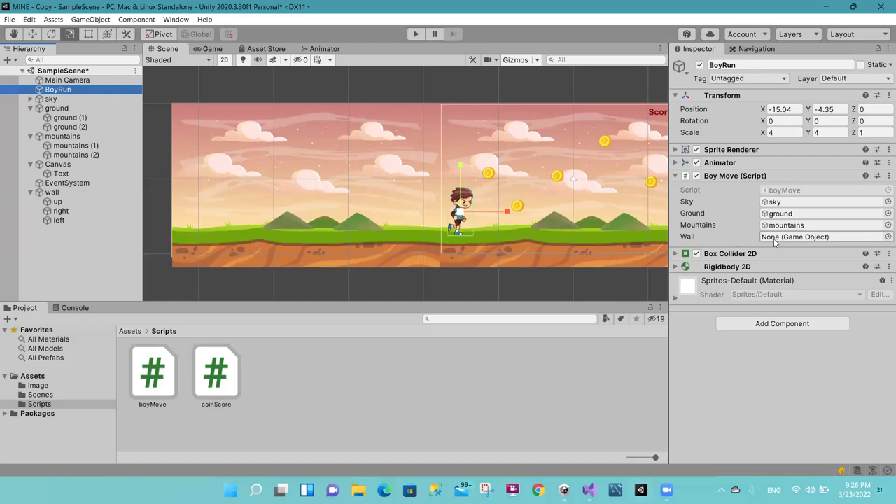
pyautogui.click(52, 195)
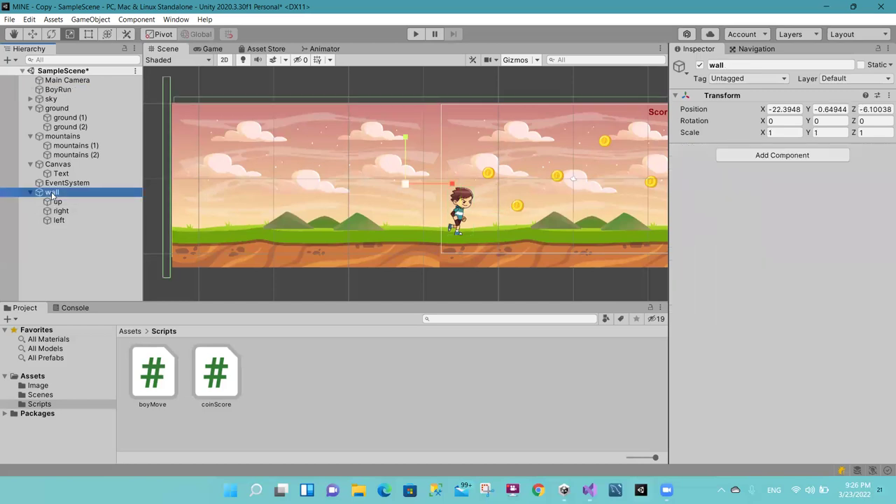
pyautogui.click(60, 90)
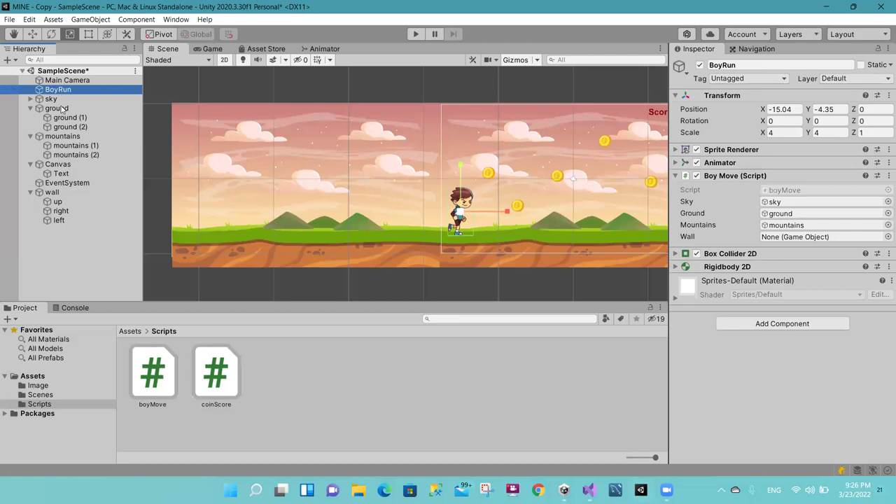
pyautogui.click(56, 196)
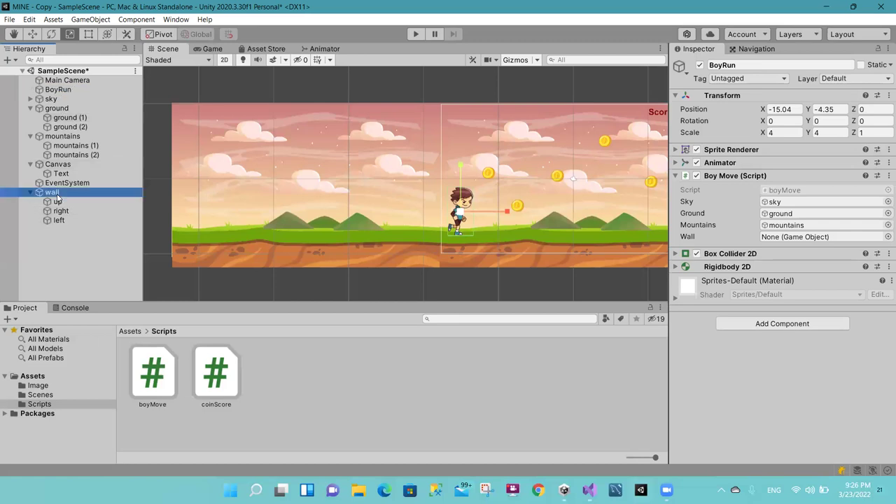
pyautogui.moveTo(56, 199); pyautogui.dragTo(775, 240)
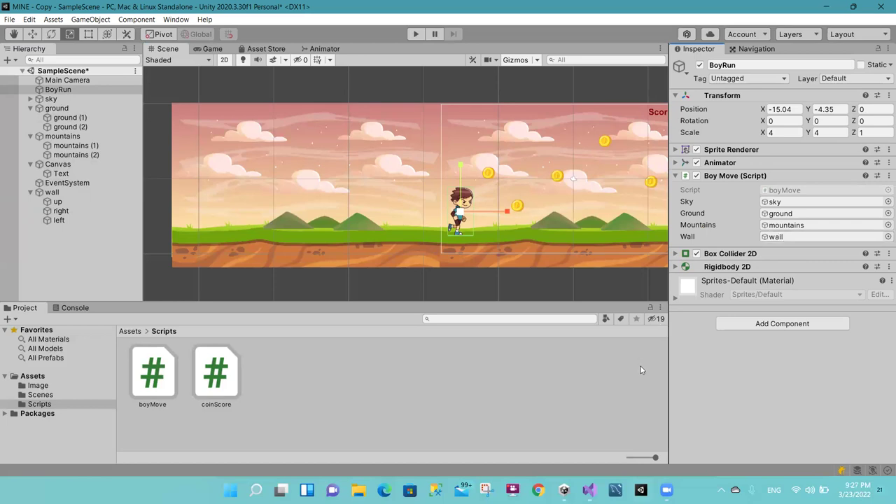
# Step: Under the mountains movement in Update(), begin a line 'wall.transform.position += vect'
pyautogui.click(589, 490)
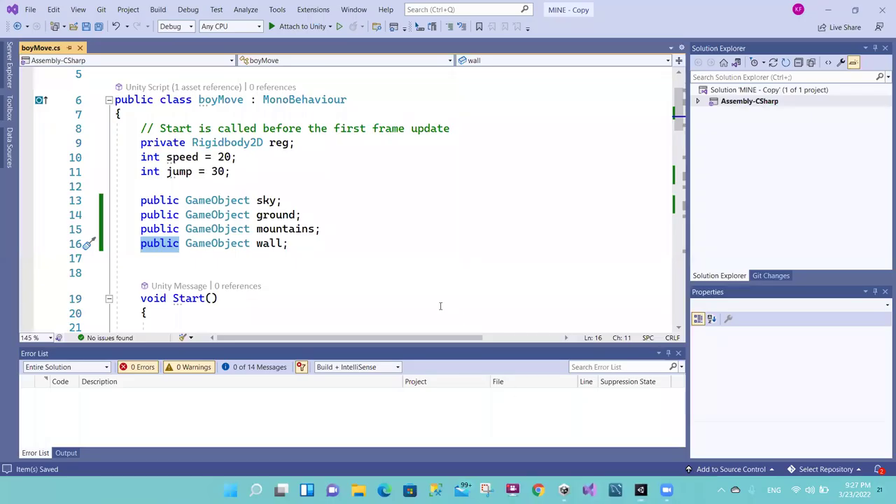
pyautogui.click(233, 230)
pyautogui.scroll(-2, 683, 143)
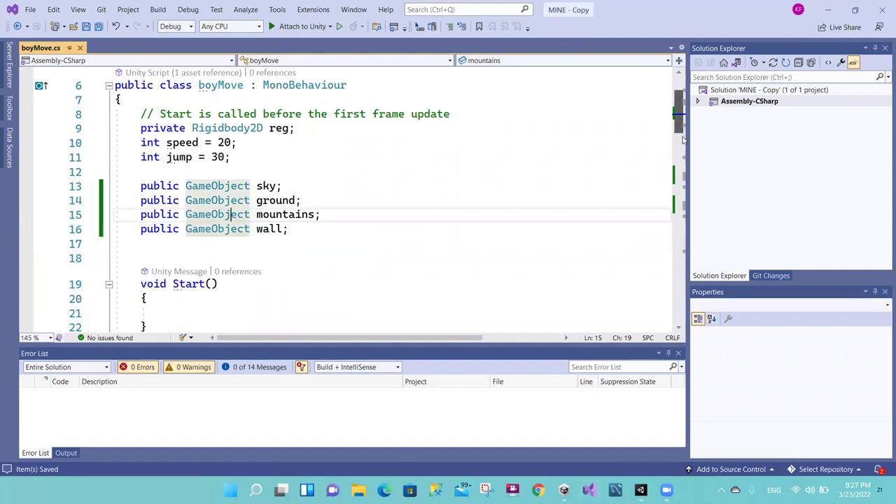
pyautogui.moveTo(683, 143); pyautogui.dragTo(692, 193)
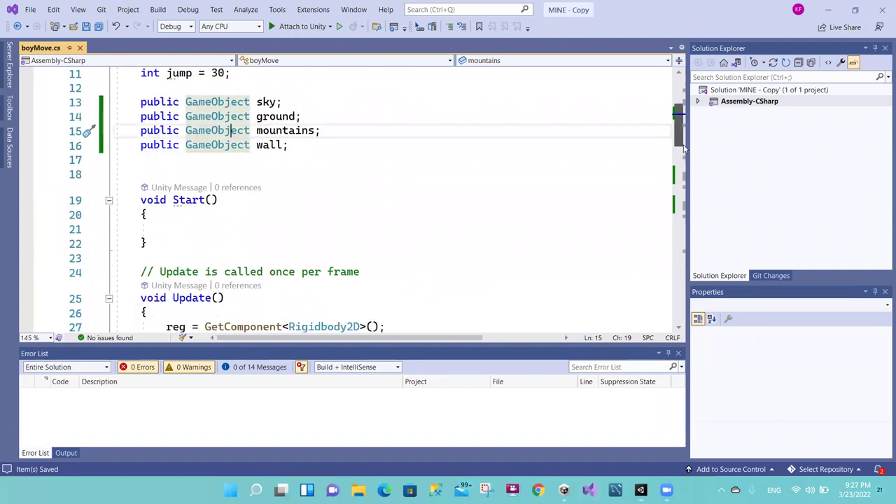
pyautogui.click(665, 232)
pyautogui.press('Return')
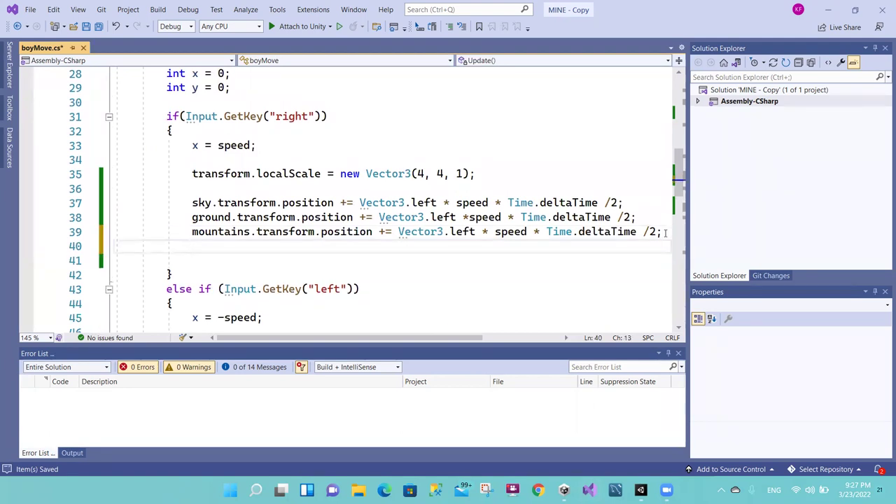
pyautogui.write('wall')
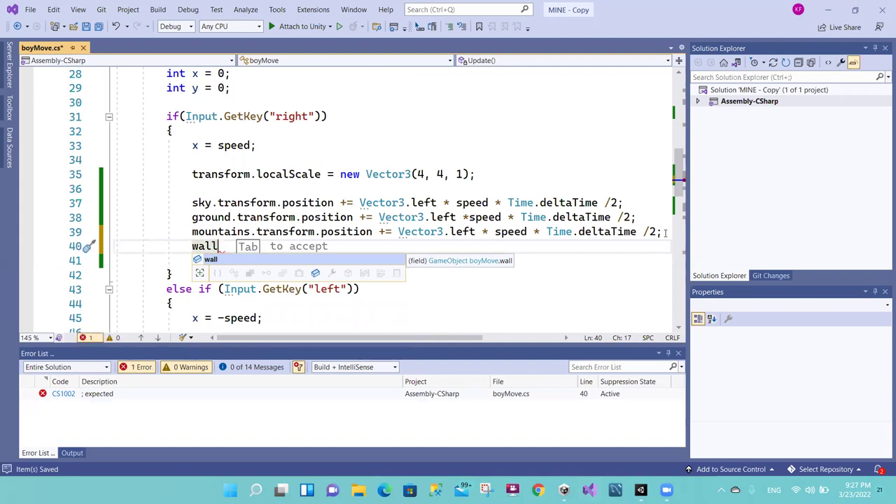
# Step: Finish line 40 as 'wall.transform.position += Vector3.left * speed * Time.deltaTime/2;'
pyautogui.write('.')
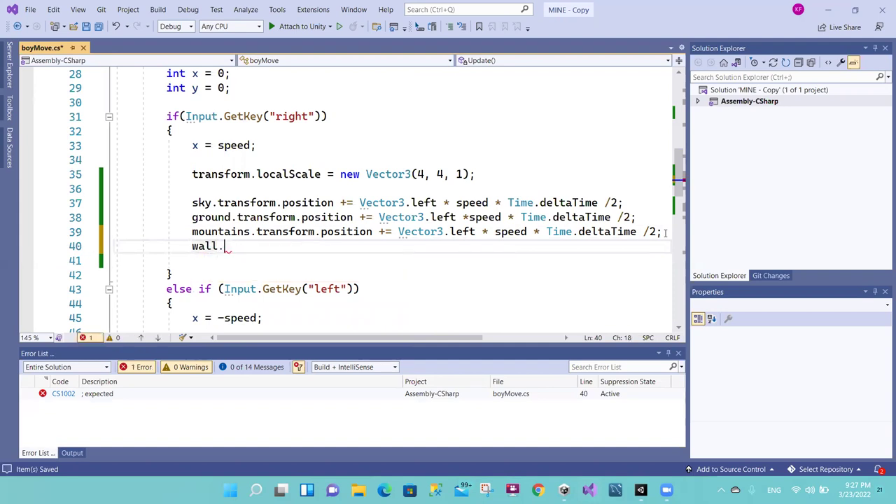
pyautogui.write('tra')
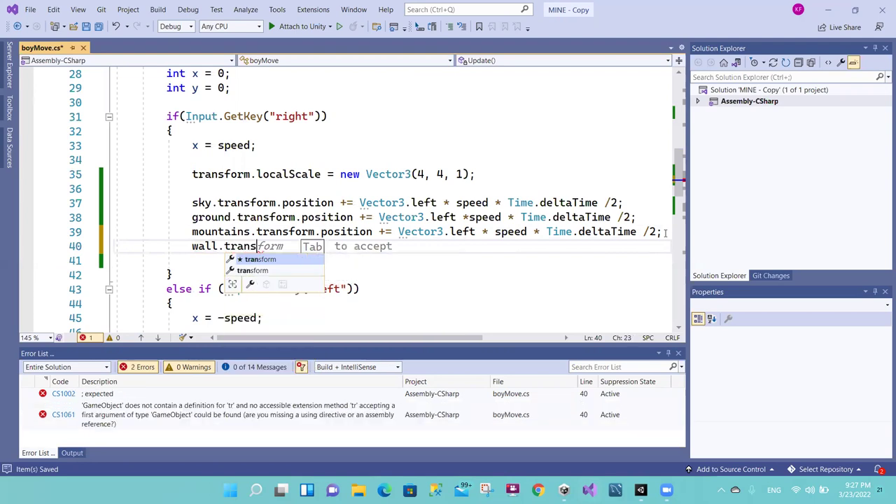
pyautogui.write('nsform.position += ')
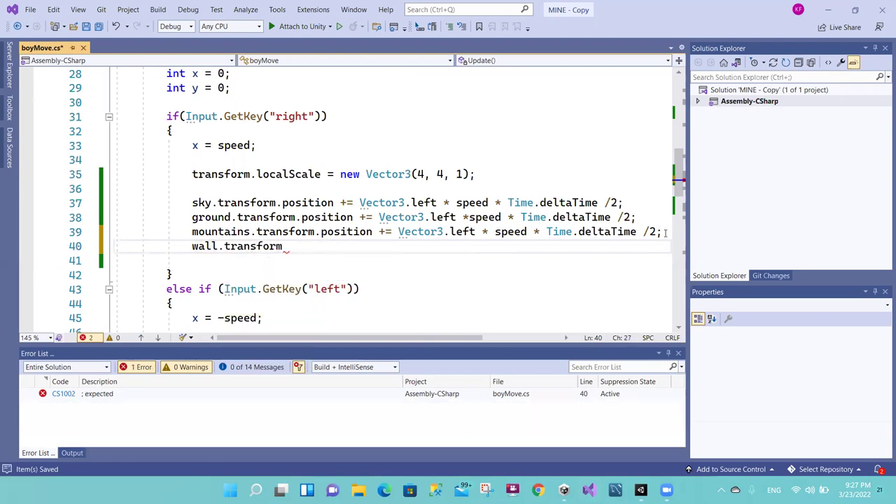
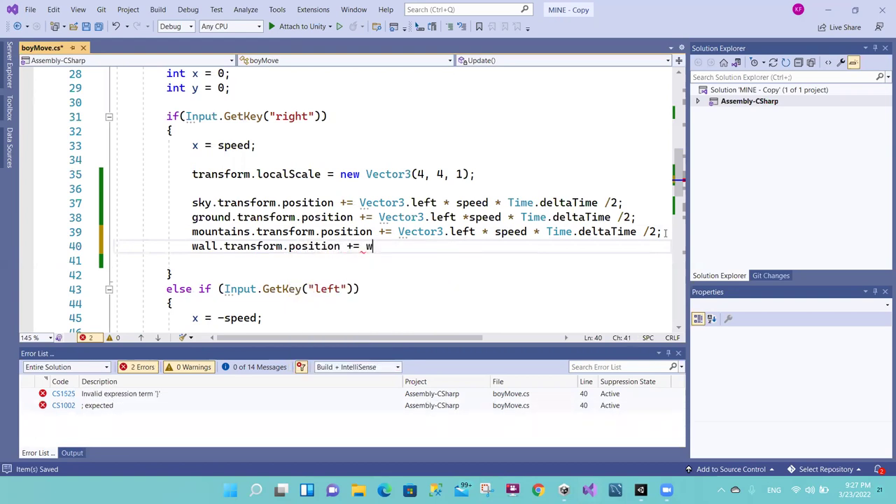
# Step: Under the mountains movement in Update(), begin a line 'wall.transform.position += vect'
# Step: Finish line 40 as 'wall.transform.position += Vector3.left * speed * Time.deltaTime/2;'
pyautogui.write('vect')
pyautogui.press('Tab')
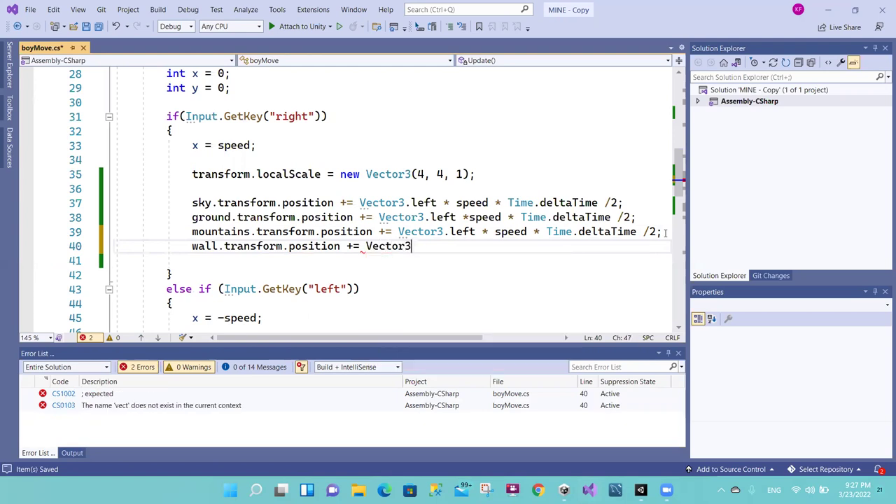
pyautogui.write('.lef')
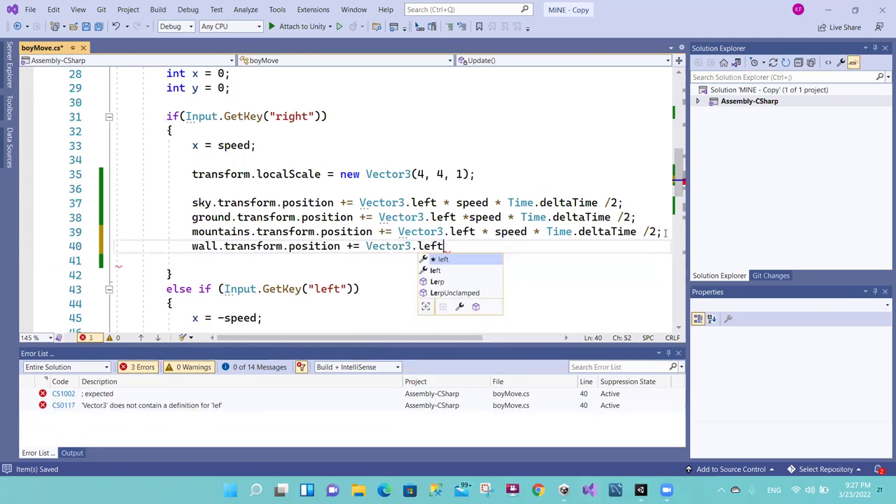
pyautogui.write('t')
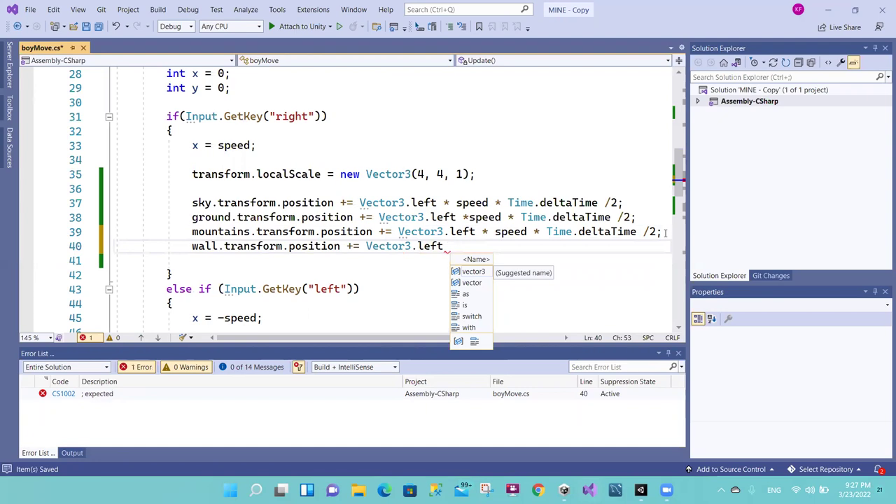
pyautogui.write(' *')
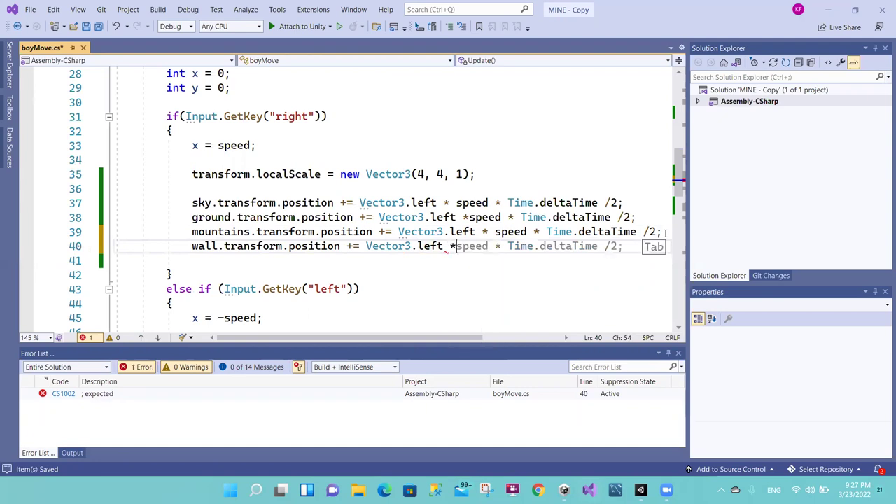
pyautogui.write(' spee')
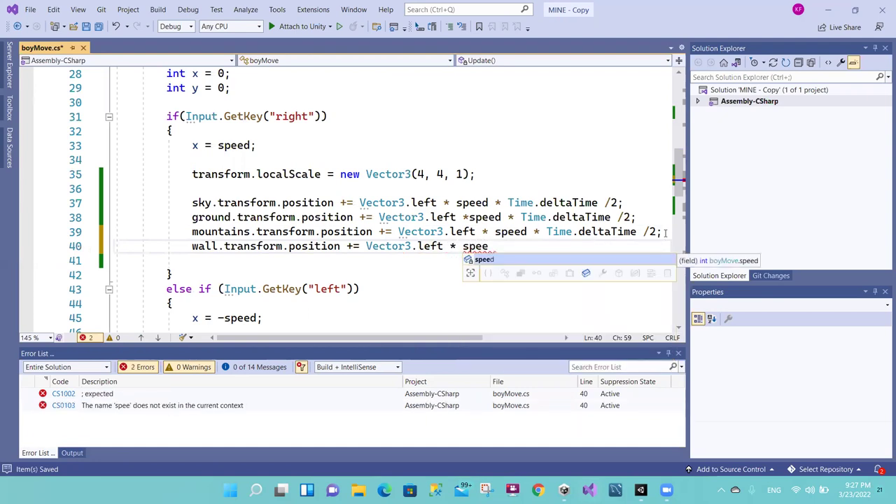
pyautogui.write('d ')
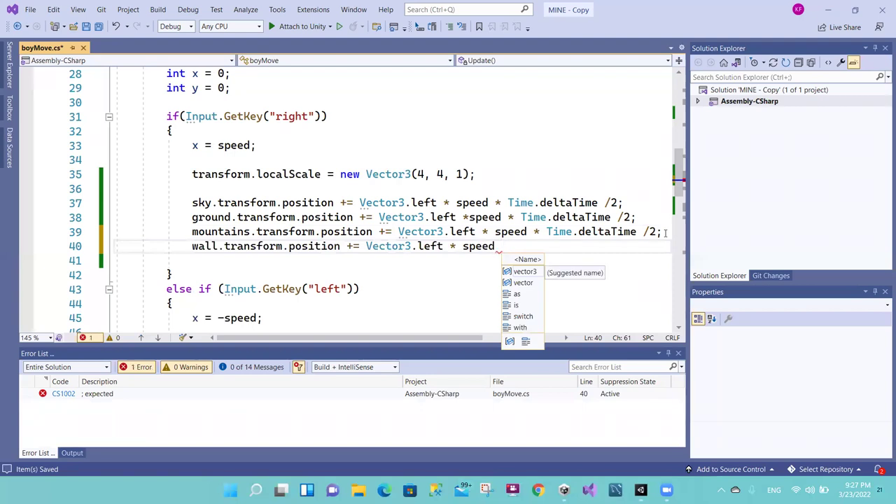
pyautogui.write('* t')
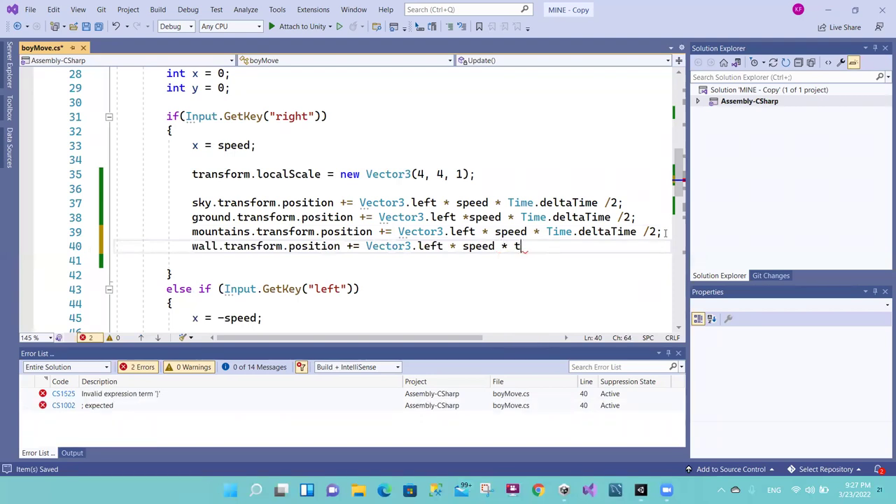
pyautogui.write('ime')
pyautogui.press('Tab')
pyautogui.write('.')
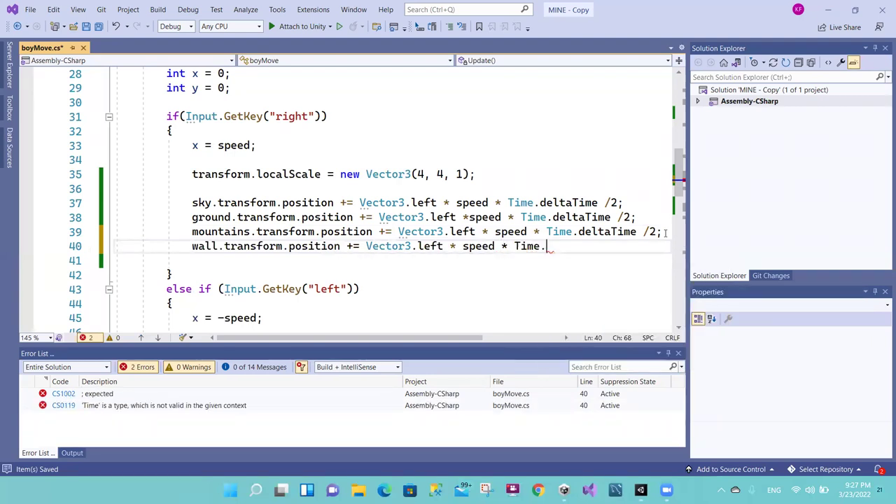
pyautogui.write('delt')
pyautogui.press('Tab')
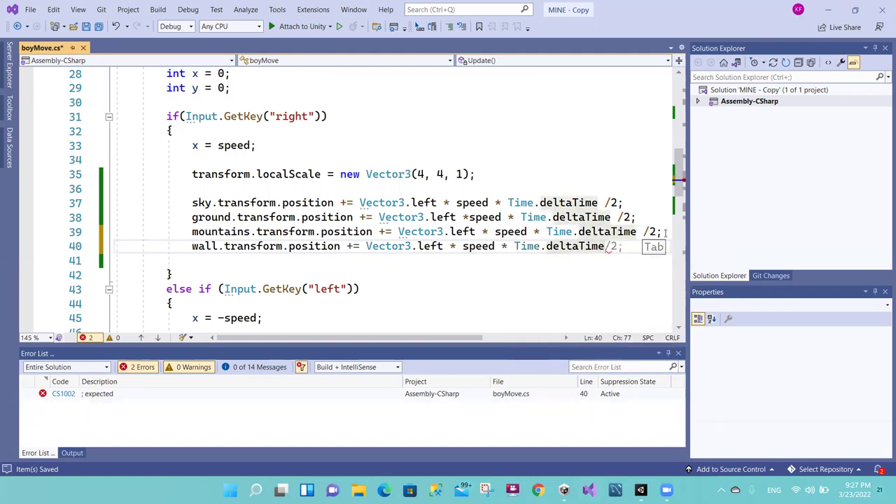
pyautogui.press('Tab')
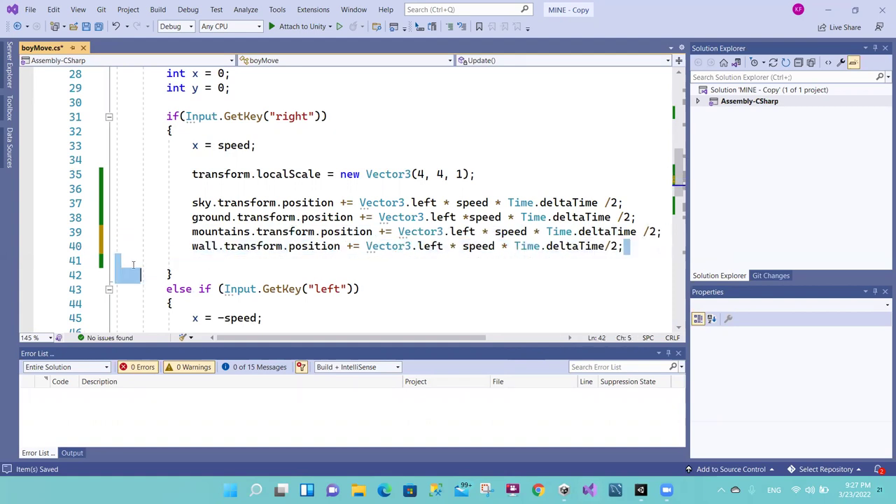
# Step: Copy the wall statement onto a new line 52 after the left-branch mountains line
pyautogui.moveTo(626, 246); pyautogui.dragTo(186, 246)
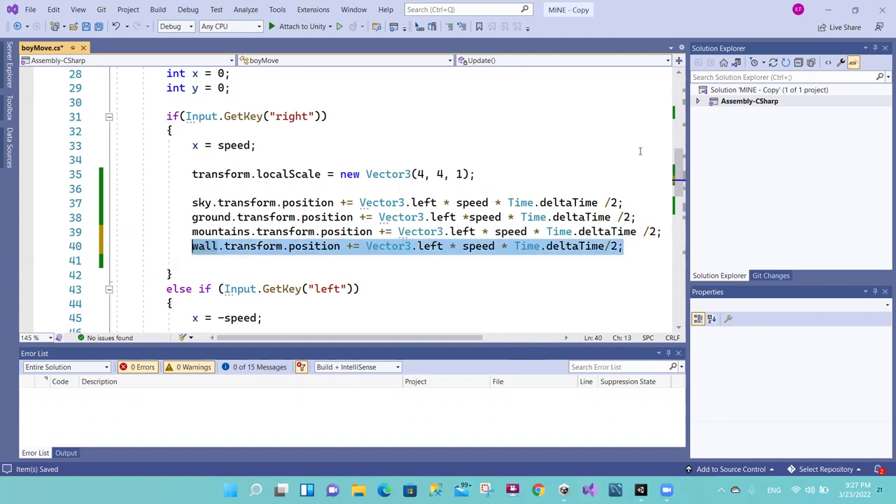
pyautogui.scroll(-3, 677, 203)
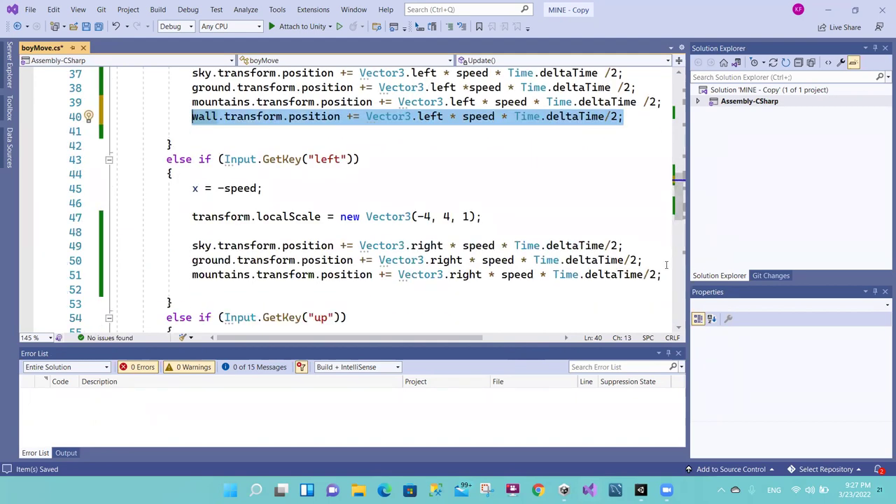
pyautogui.click(661, 275)
pyautogui.press('Return')
pyautogui.write('wall.transform.position += Vector3.left * speed * Time.deltaTime / 2;')
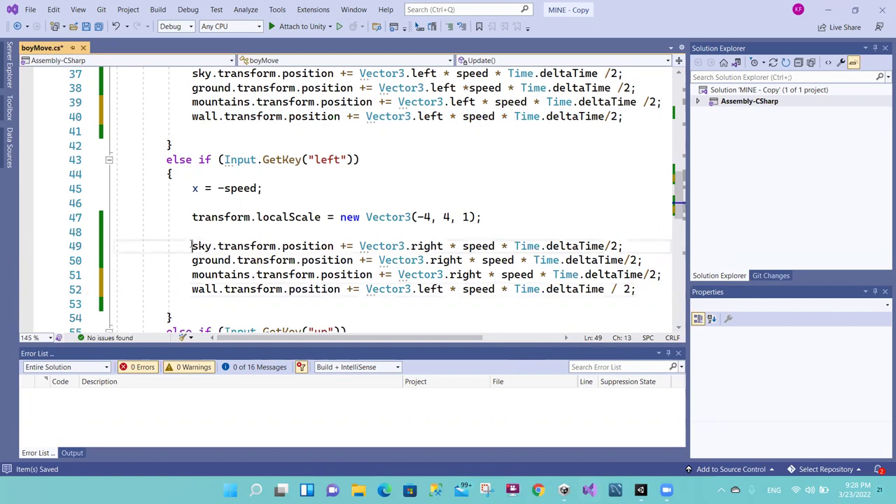
# Step: Compare the left-branch movement lines and highlight every use of transform
pyautogui.moveTo(192, 245); pyautogui.dragTo(308, 289)
pyautogui.click(308, 290)
pyautogui.click(218, 289)
pyautogui.click(201, 289)
pyautogui.click(193, 289)
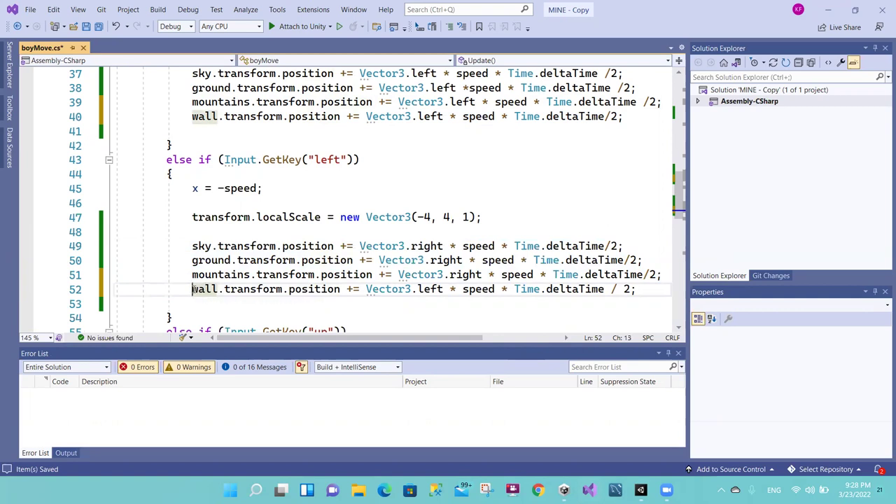
pyautogui.click(212, 289)
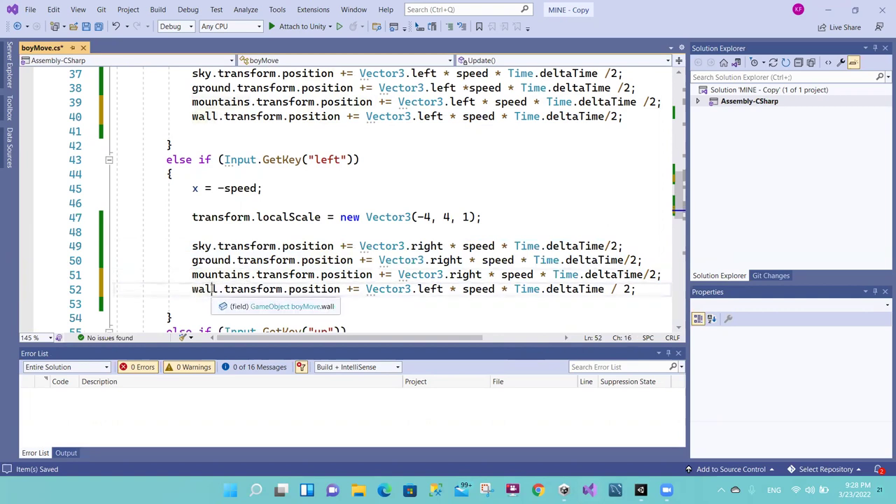
pyautogui.doubleClick(252, 289)
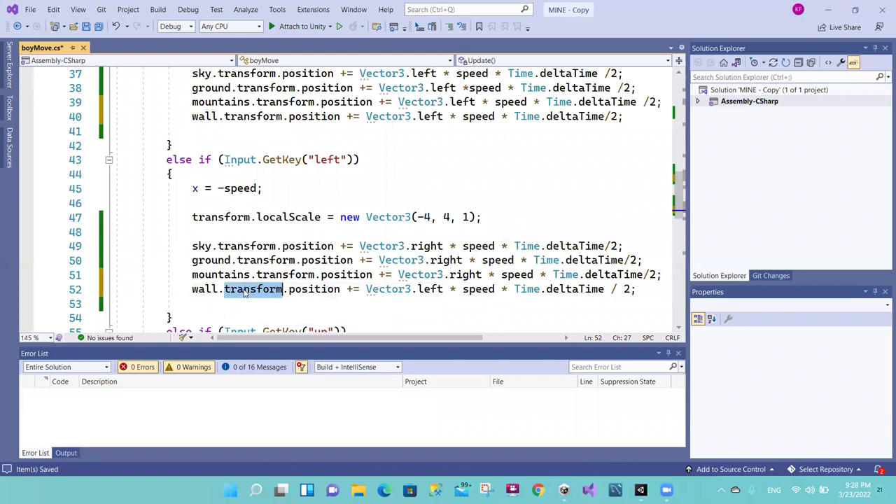
# Step: View the wall's Transform in Unity (X -22.3948, Y -0.64944, Z -6.10038), then return to Visual Studio
pyautogui.click(640, 490)
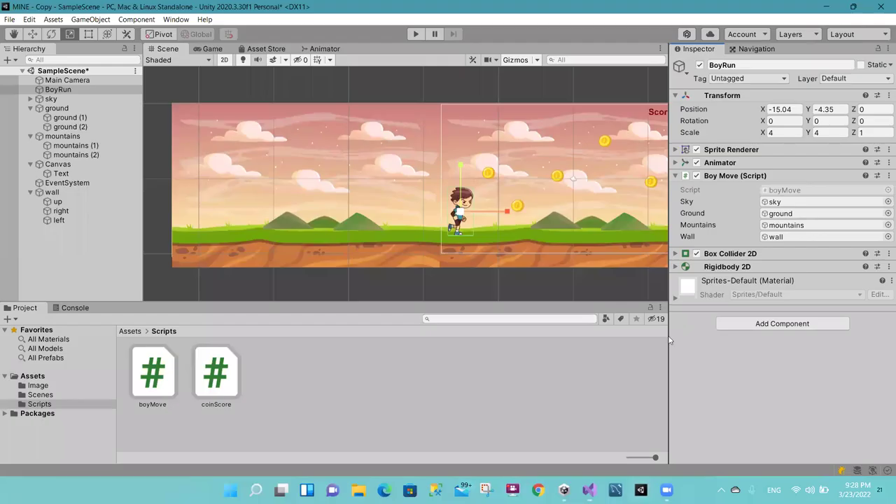
pyautogui.click(96, 193)
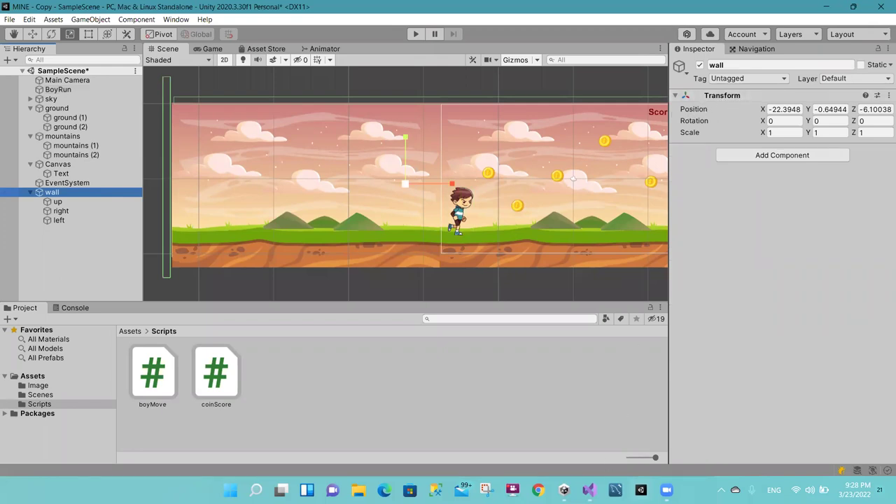
pyautogui.hotkey('alt', 'Tab')
# Step: Inspect the parts of wall line 52: +=, Vector3.left, speed, Time.deltaTime and /2
pyautogui.click(299, 296)
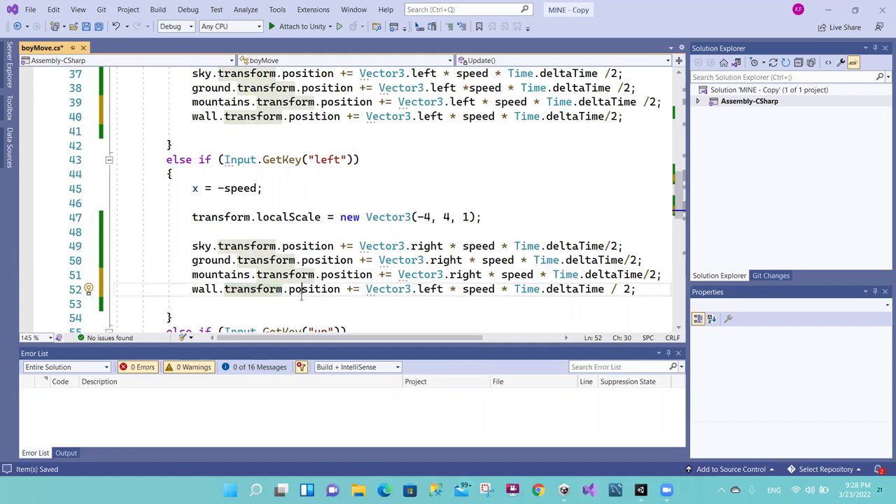
pyautogui.moveTo(348, 290); pyautogui.dragTo(362, 290)
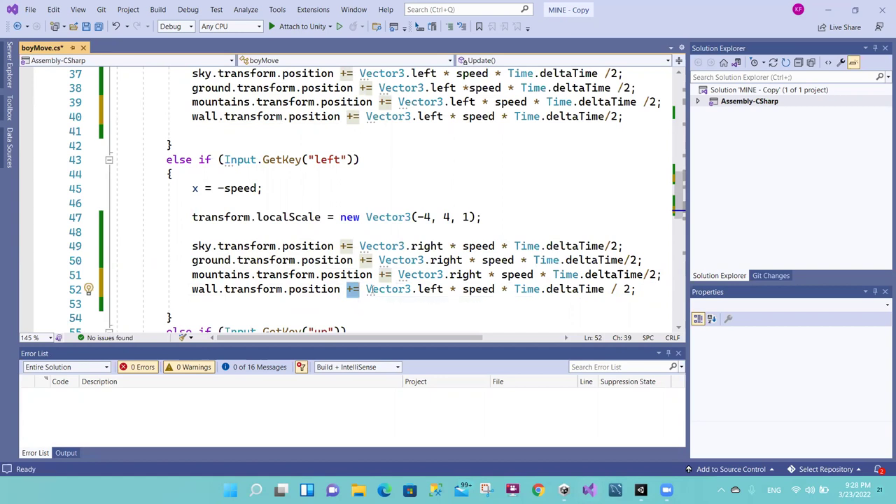
pyautogui.moveTo(365, 289); pyautogui.dragTo(424, 289)
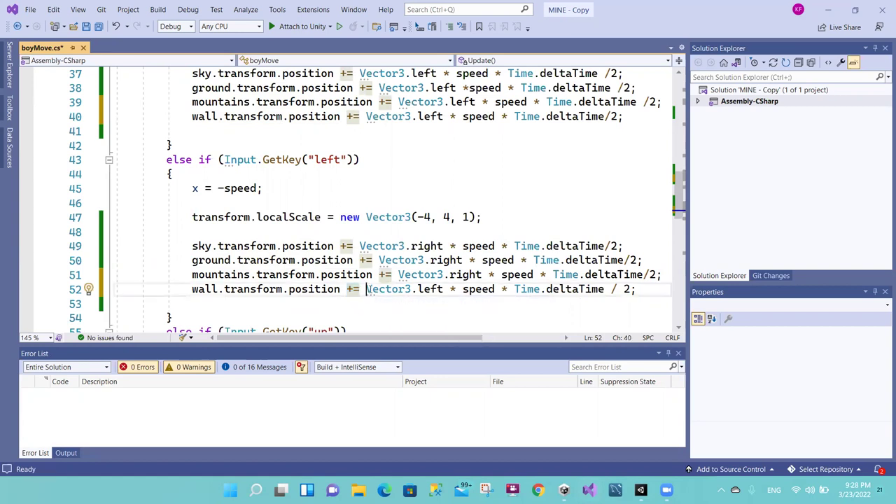
pyautogui.click(453, 288)
pyautogui.doubleClick(479, 289)
pyautogui.click(515, 289)
pyautogui.moveTo(516, 289)
pyautogui.mouseDown()
pyautogui.moveTo(604, 289)
pyautogui.moveTo(492, 289)
pyautogui.mouseUp()
pyautogui.click(604, 289)
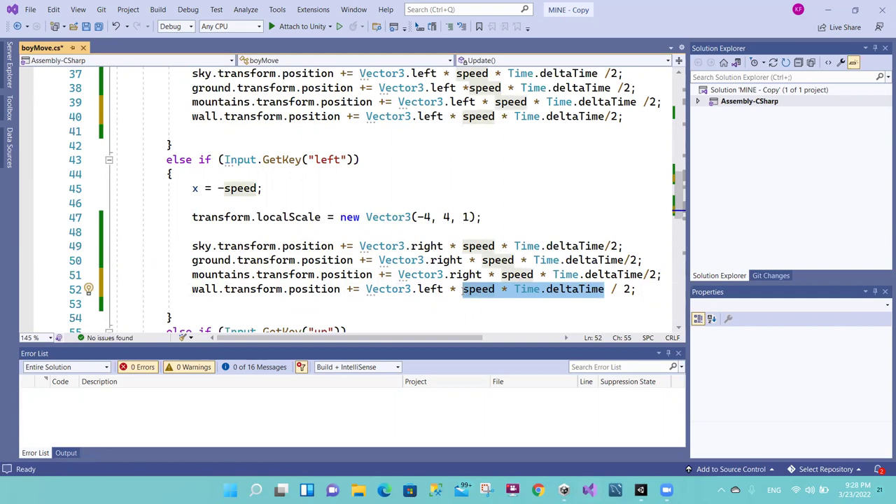
pyautogui.click(294, 289)
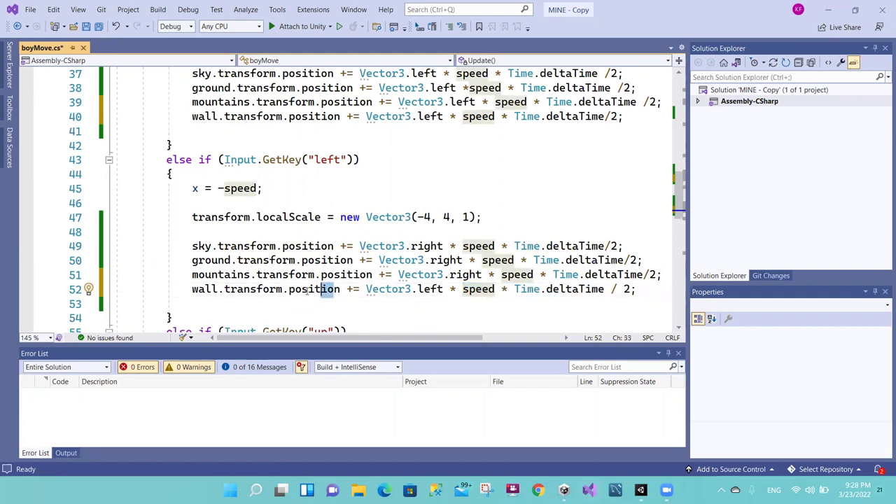
pyautogui.moveTo(610, 289); pyautogui.dragTo(632, 289)
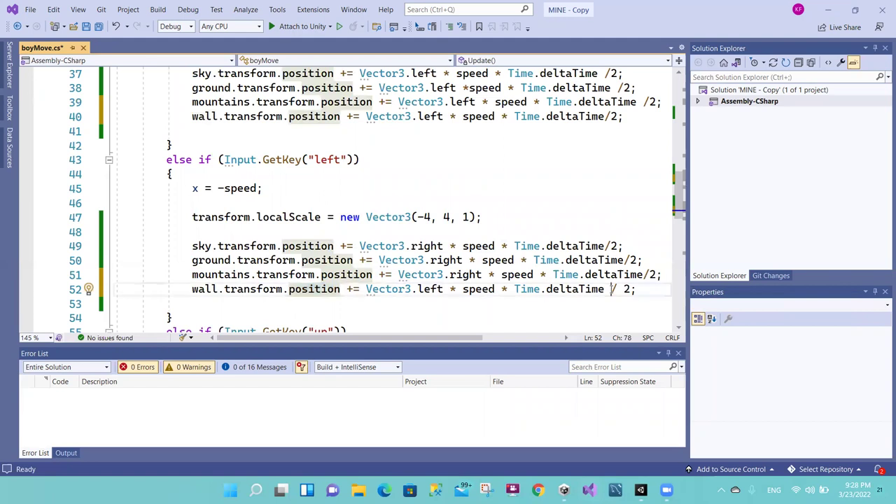
# Step: Respace the sky, ground and mountains lines to end 'Time.deltaTime /2;' and save boyMove.cs
pyautogui.click(606, 245)
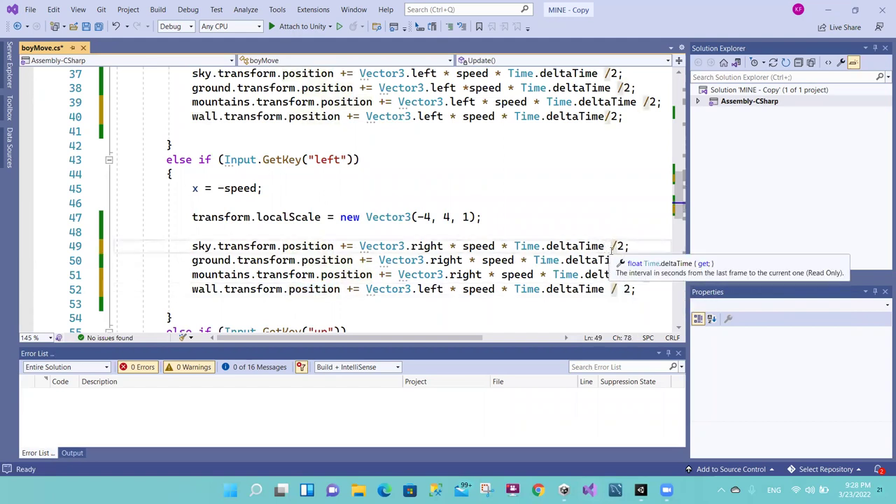
pyautogui.click(623, 260)
pyautogui.click(643, 275)
pyautogui.hotkey('ctrl', 's')
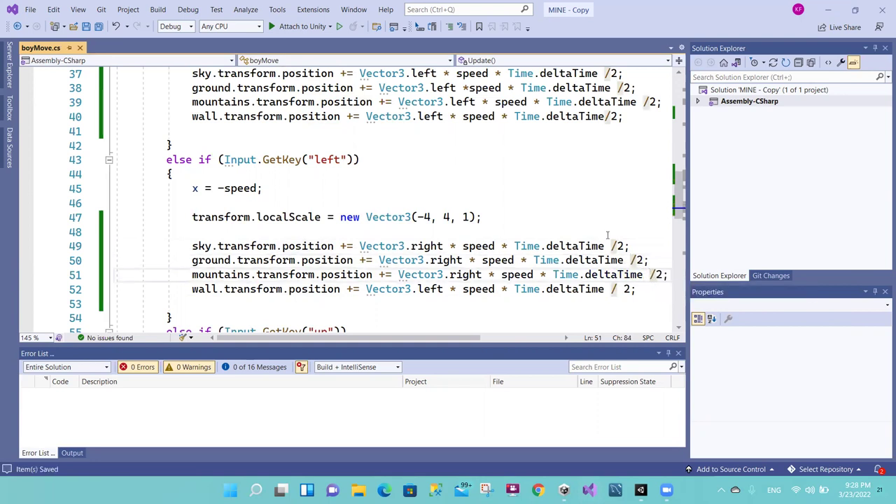
pyautogui.moveTo(641, 490)
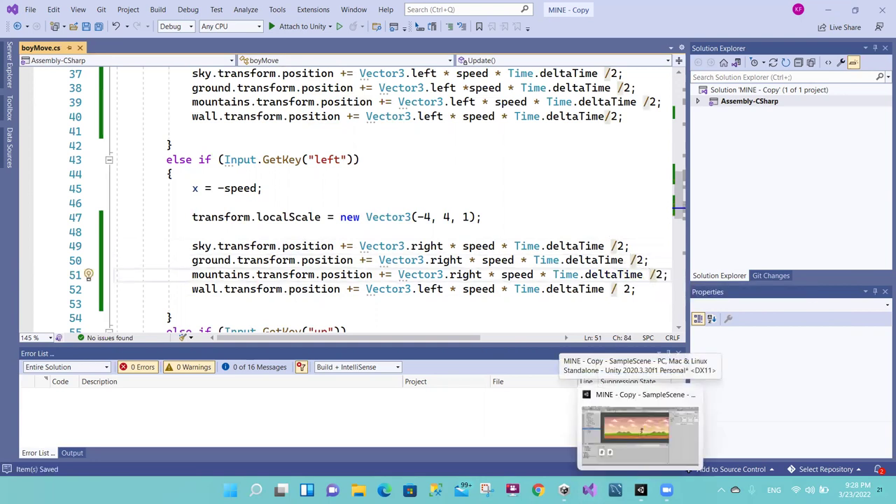
# Step: Play-test in Unity, running the boy right through the level collecting coins, then stop
pyautogui.click(639, 434)
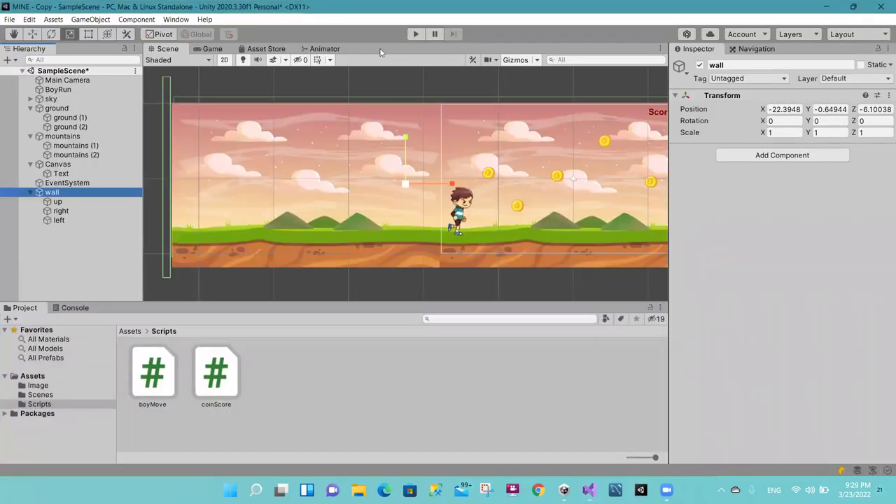
pyautogui.click(415, 35)
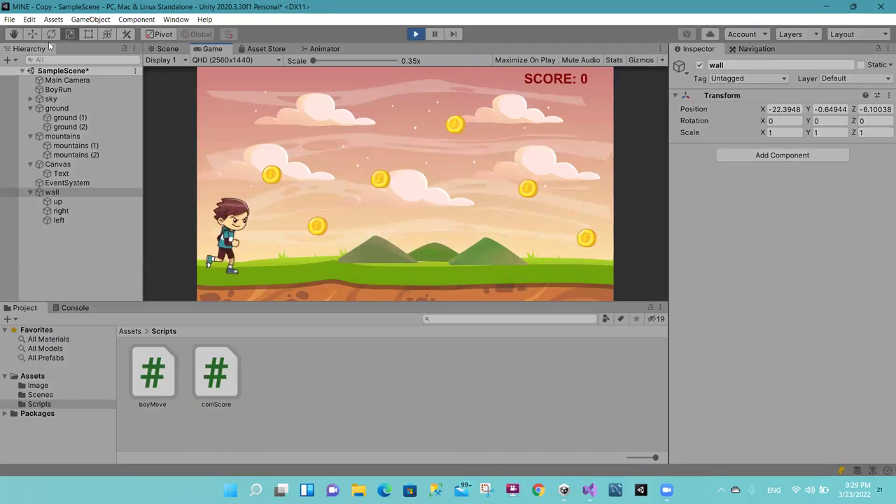
pyautogui.press('space')
pyautogui.press('space')
pyautogui.press('space')
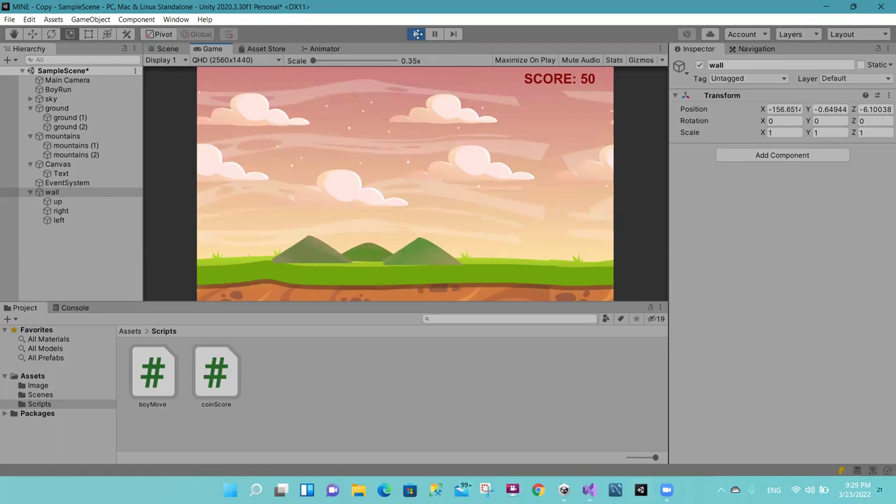
pyautogui.hotkey('ctrl', 'p')
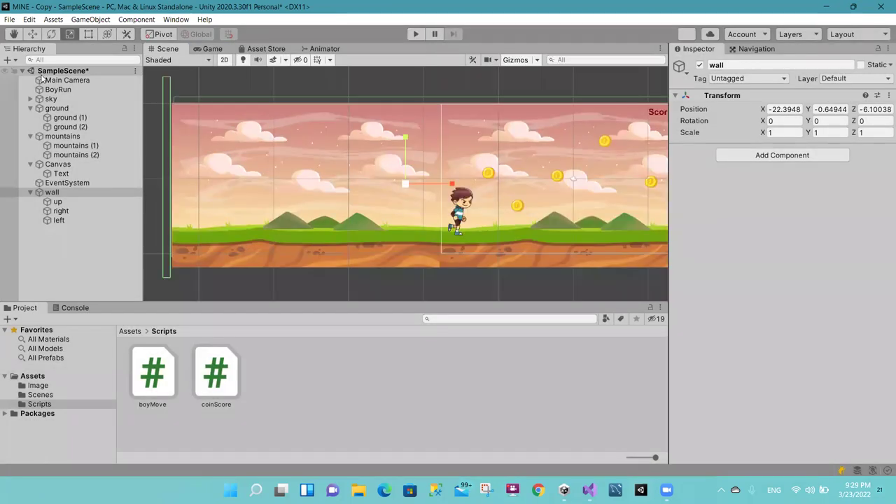
# Step: Save the scene, play-test again to a score of 30, then select the left boundary object
pyautogui.hotkey('ctrl', 's')
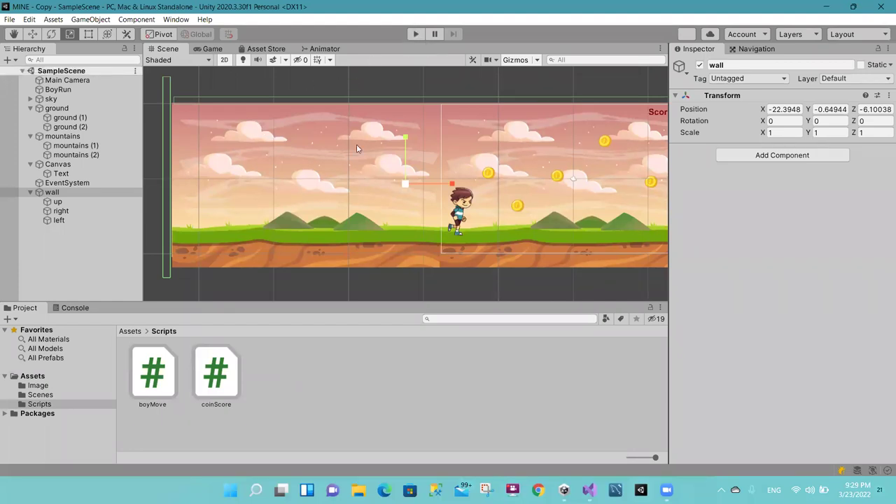
pyautogui.click(417, 34)
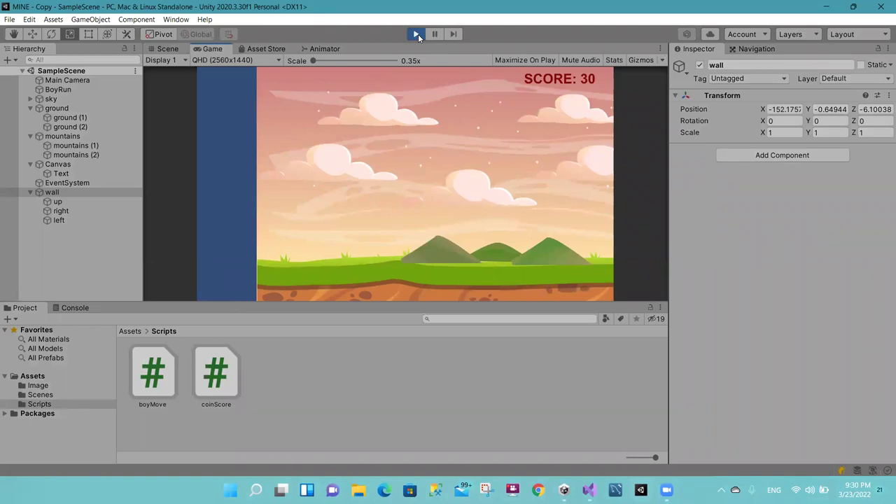
pyautogui.click(416, 34)
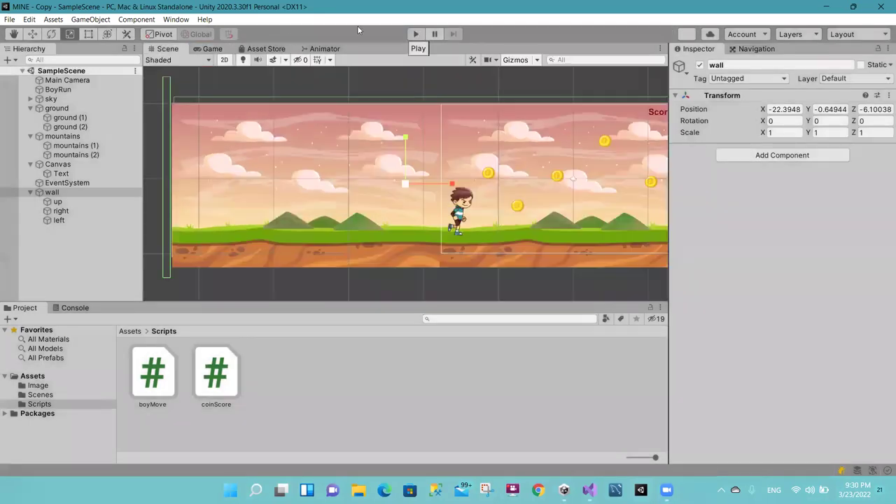
pyautogui.click(169, 237)
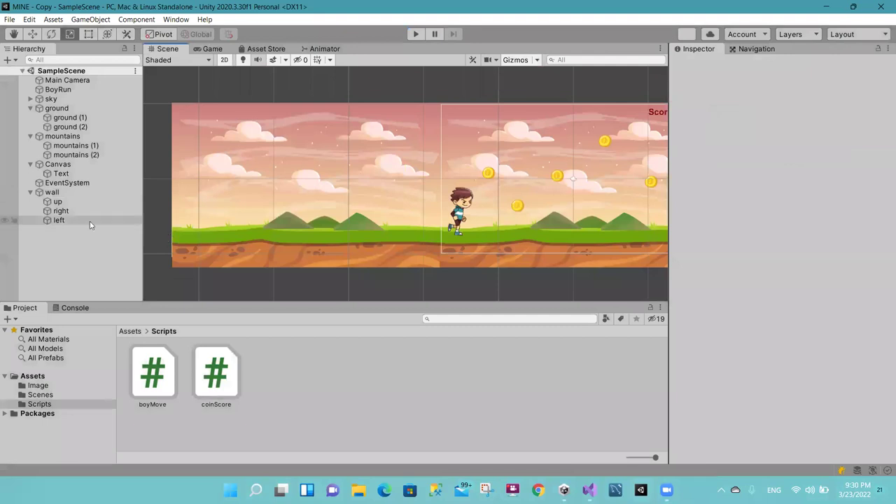
pyautogui.click(59, 220)
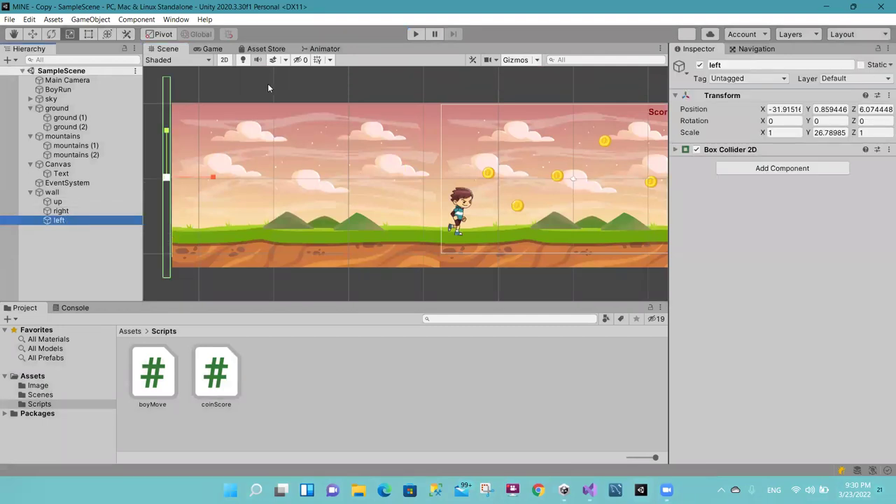
# Step: Compare the sky, mountains and wall movement lines in both key branches of boyMove
pyautogui.hotkey('alt', 'Tab')
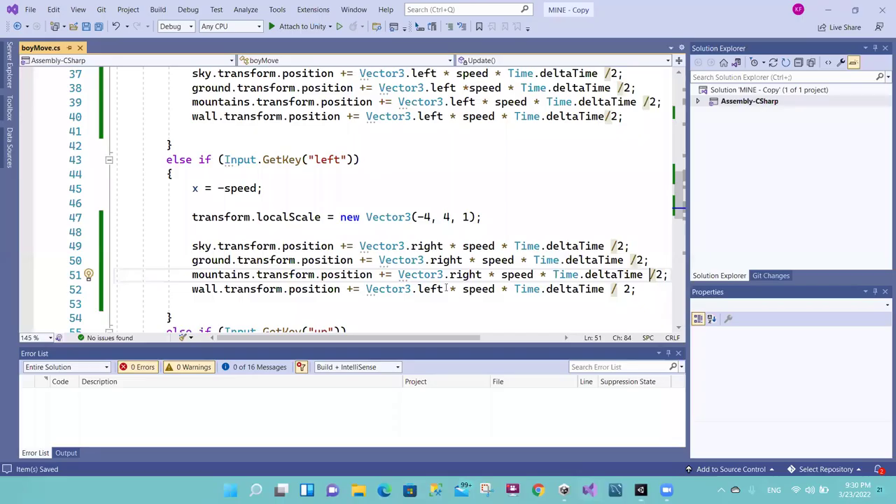
pyautogui.click(417, 244)
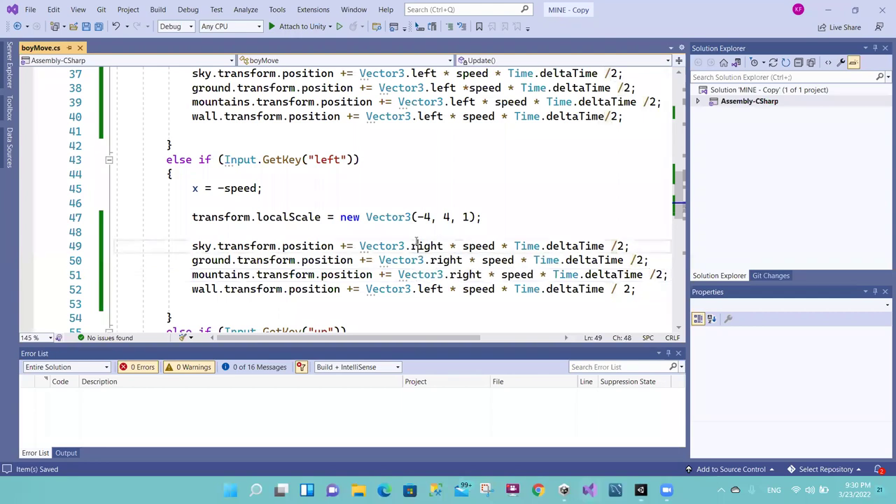
pyautogui.click(581, 276)
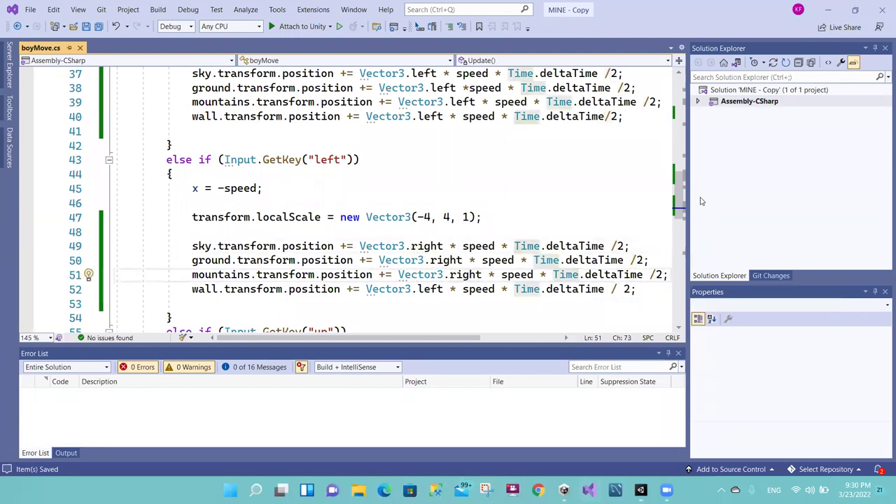
pyautogui.scroll(-1, 679, 199)
pyautogui.moveTo(679, 196); pyautogui.dragTo(679, 194)
pyautogui.click(327, 116)
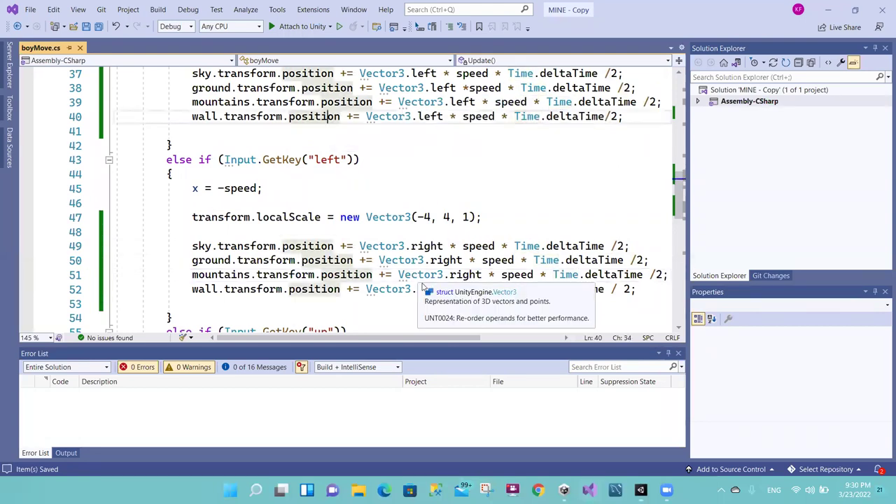
# Step: Change wall line 52 from Vector3.left to Vector3.right and save the script
pyautogui.click(263, 289)
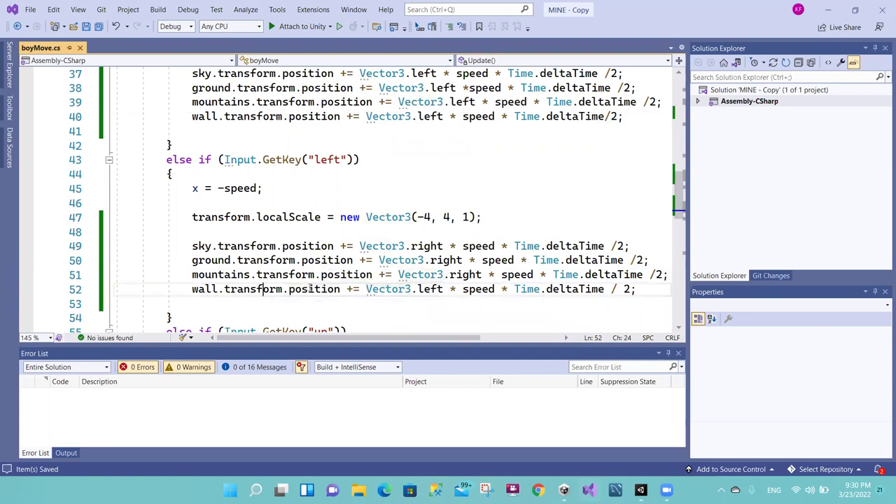
pyautogui.doubleClick(426, 289)
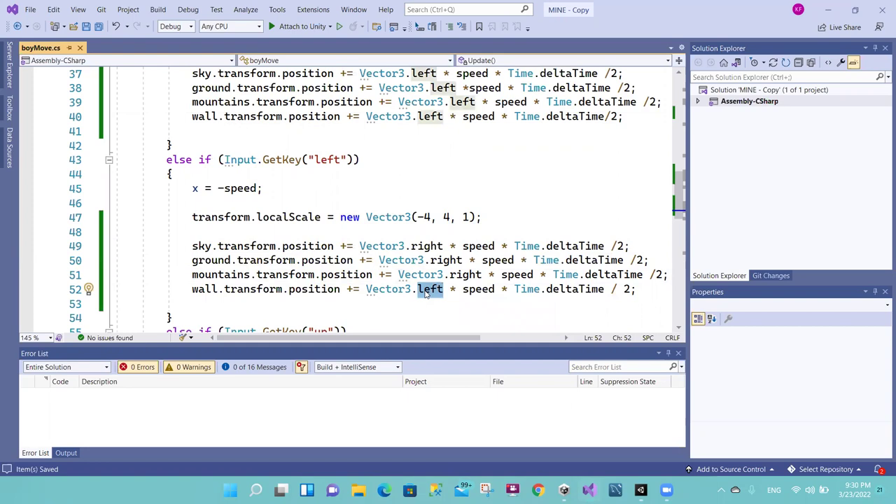
pyautogui.write('right')
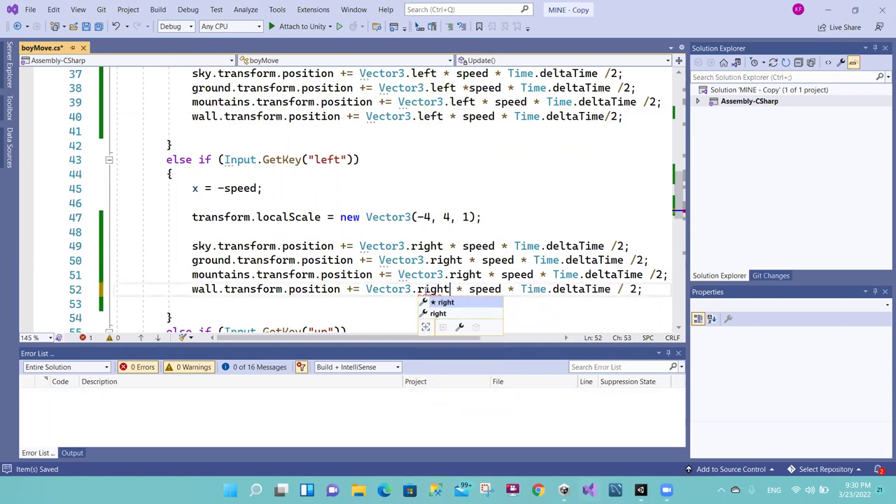
pyautogui.press('Escape')
pyautogui.hotkey('ctrl', 's')
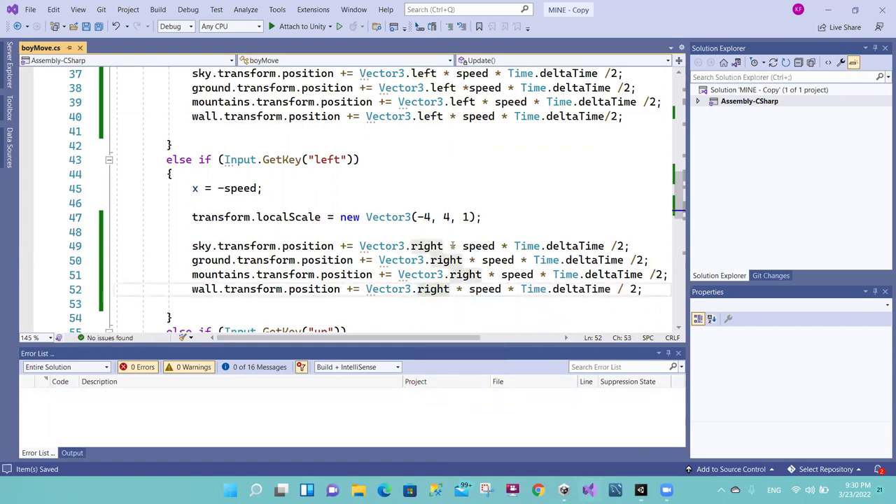
pyautogui.click(641, 490)
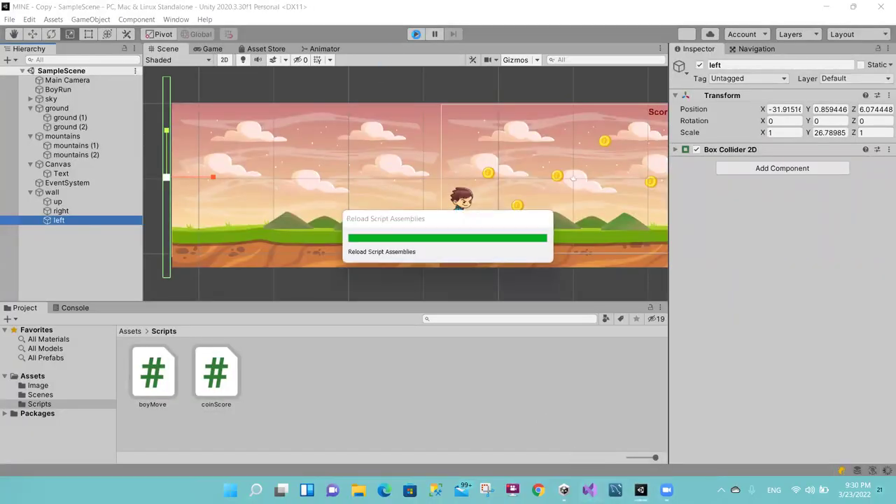
# Step: Play-test the recompiled movement to a score of 30, then return to Visual Studio
pyautogui.click(416, 34)
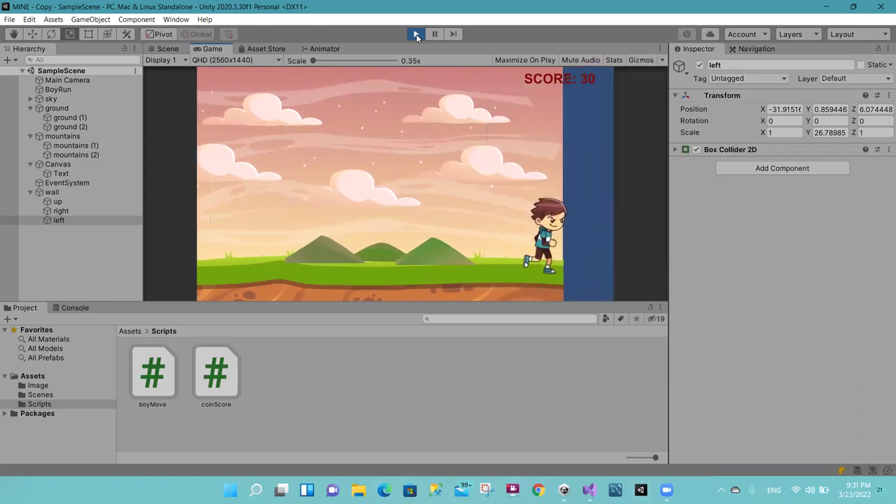
pyautogui.click(416, 36)
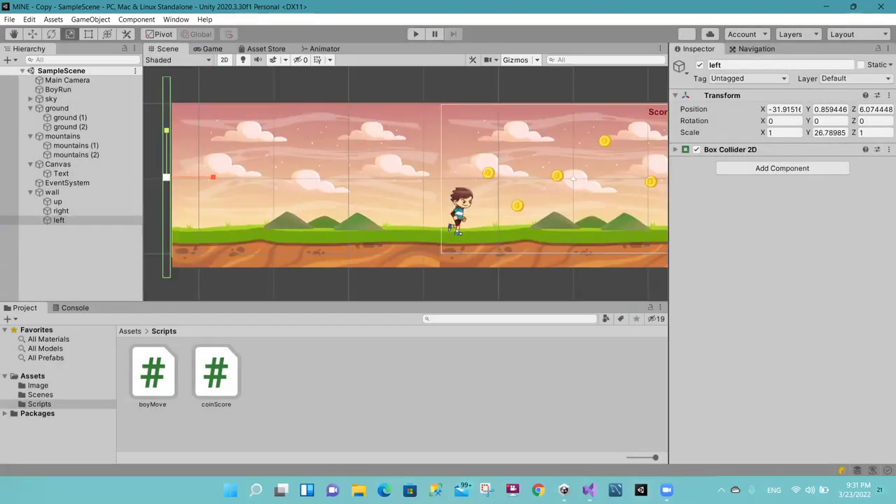
pyautogui.hotkey('alt', 'Tab')
# Step: Remove the /2 divisor from left-branch sky, ground and wall lines 49, 50 and 52
pyautogui.moveTo(620, 247); pyautogui.dragTo(630, 260)
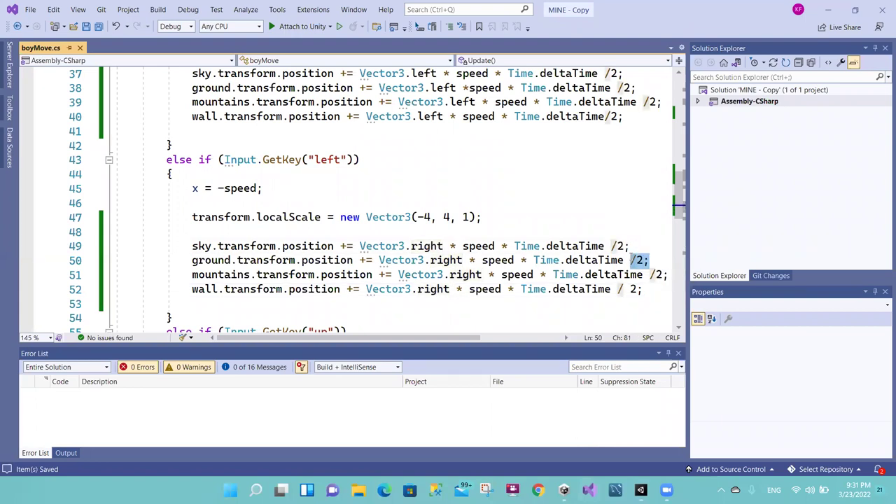
pyautogui.press('BackSpace')
pyautogui.press('BackSpace')
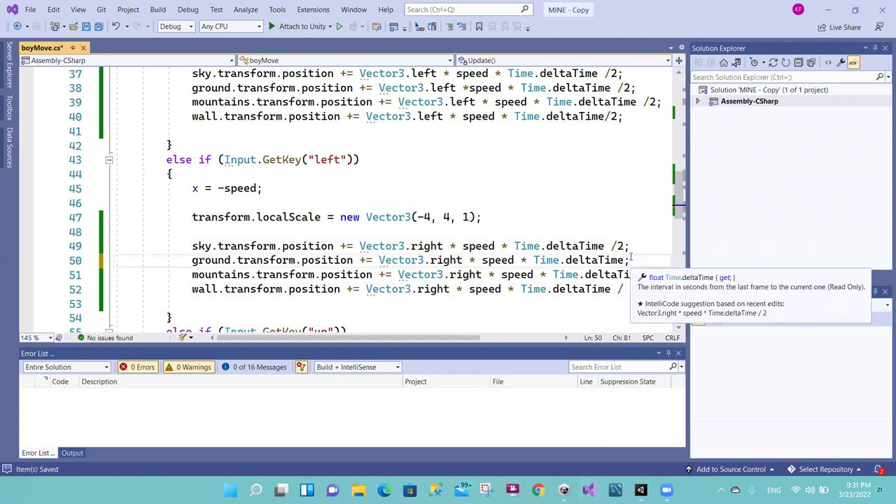
pyautogui.click(625, 247)
pyautogui.press('BackSpace')
pyautogui.press('BackSpace')
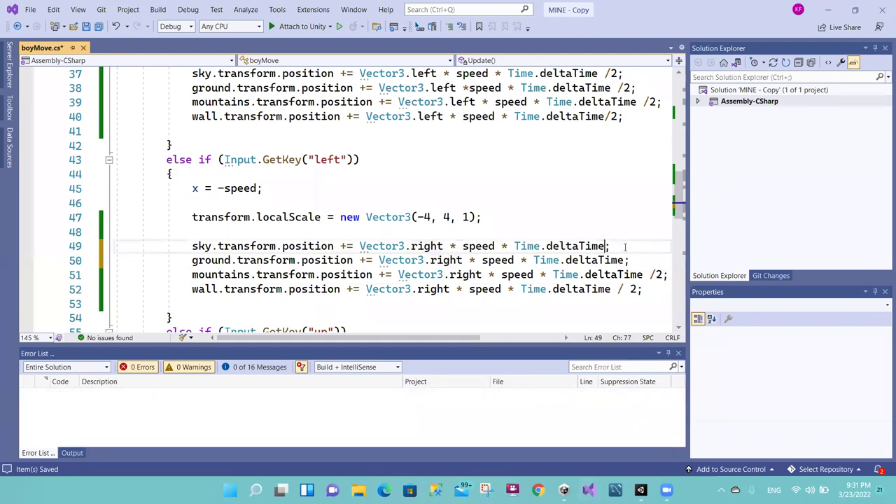
pyautogui.press('BackSpace')
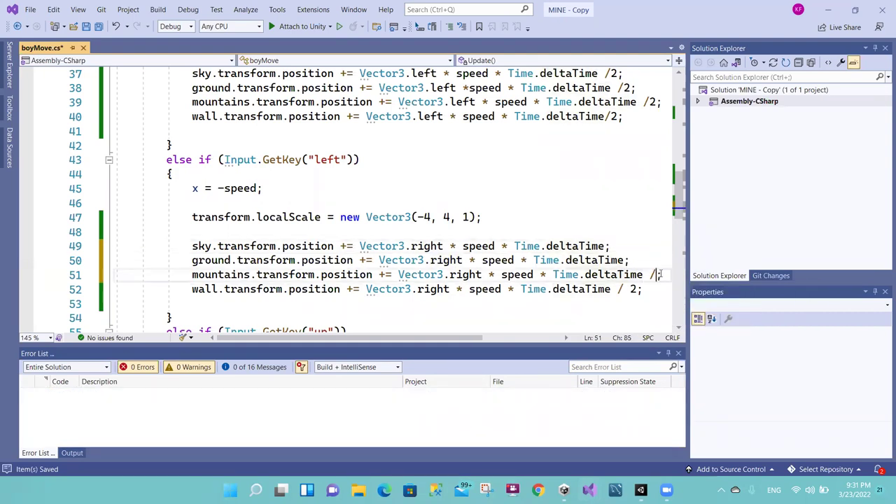
pyautogui.click(636, 289)
pyautogui.press('BackSpace')
# Step: Remove /2 from right-branch lines 37–40 and save boyMove.cs
pyautogui.press('BackSpace')
pyautogui.press('BackSpace')
pyautogui.press('BackSpace')
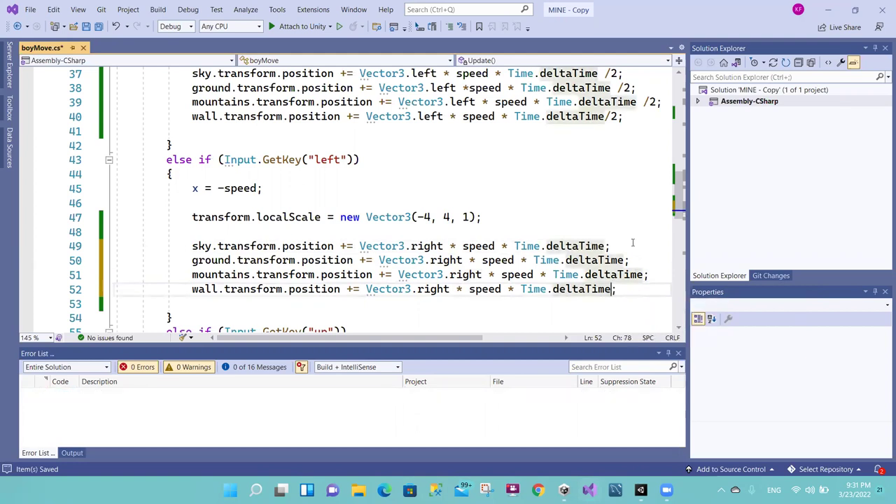
pyautogui.click(623, 119)
pyautogui.press('BackSpace')
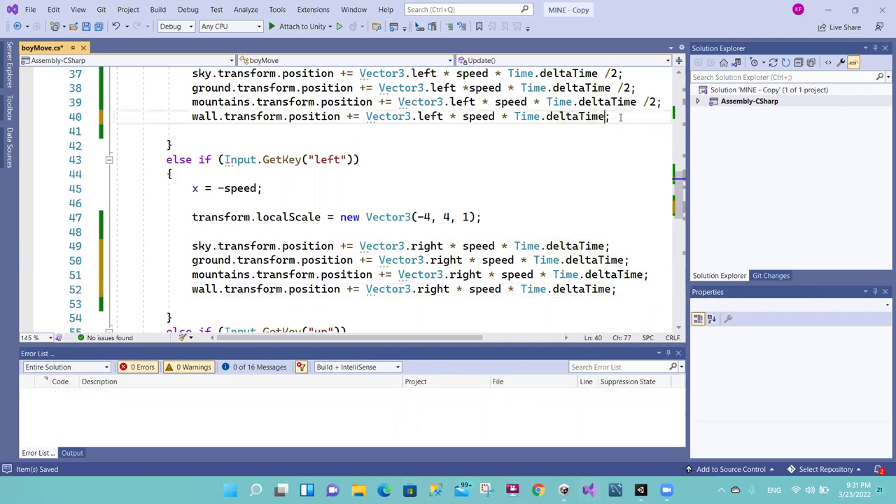
pyautogui.click(656, 102)
pyautogui.press('BackSpace')
pyautogui.press('BackSpace')
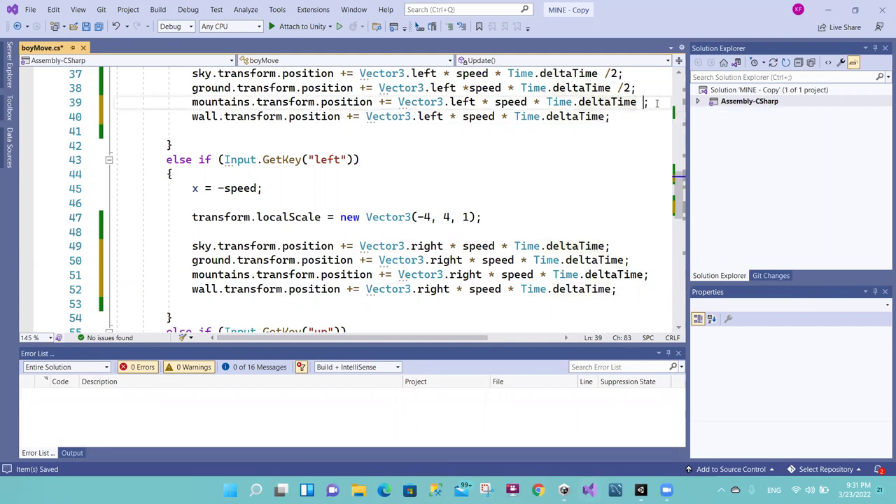
pyautogui.click(632, 89)
pyautogui.press('BackSpace')
pyautogui.press('BackSpace')
pyautogui.press('BackSpace')
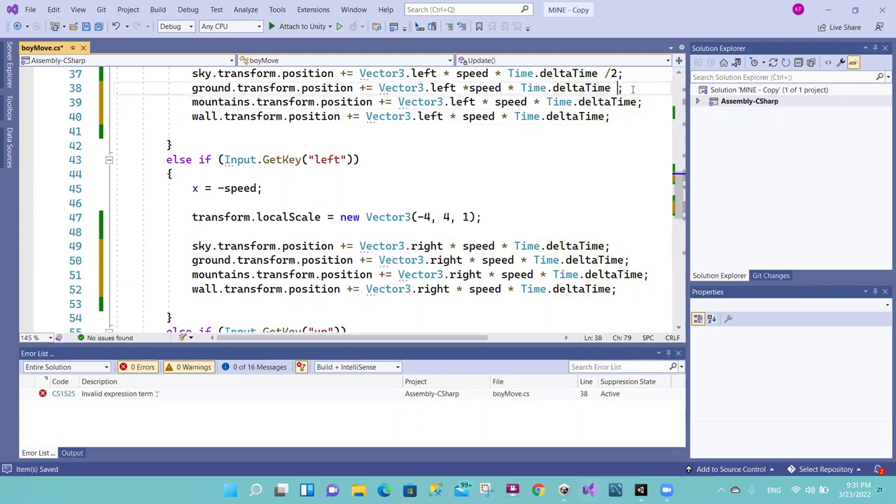
pyautogui.click(618, 73)
pyautogui.press('BackSpace')
pyautogui.press('BackSpace')
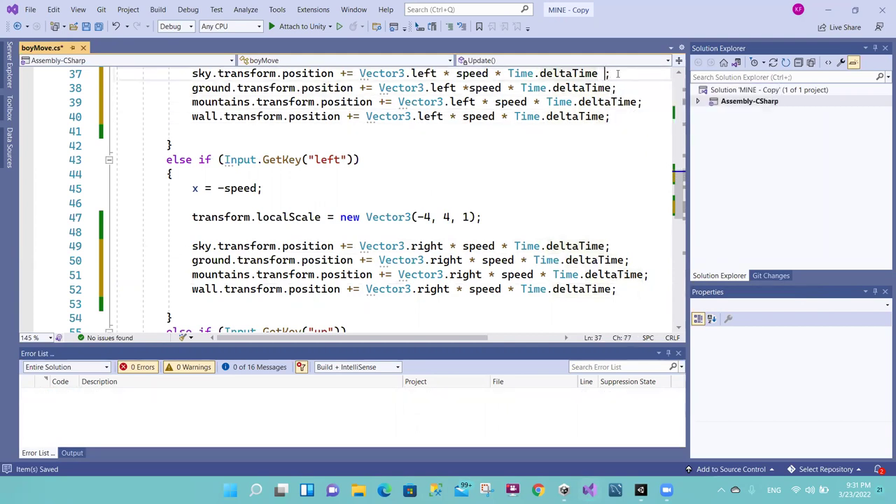
pyautogui.hotkey('ctrl', 's')
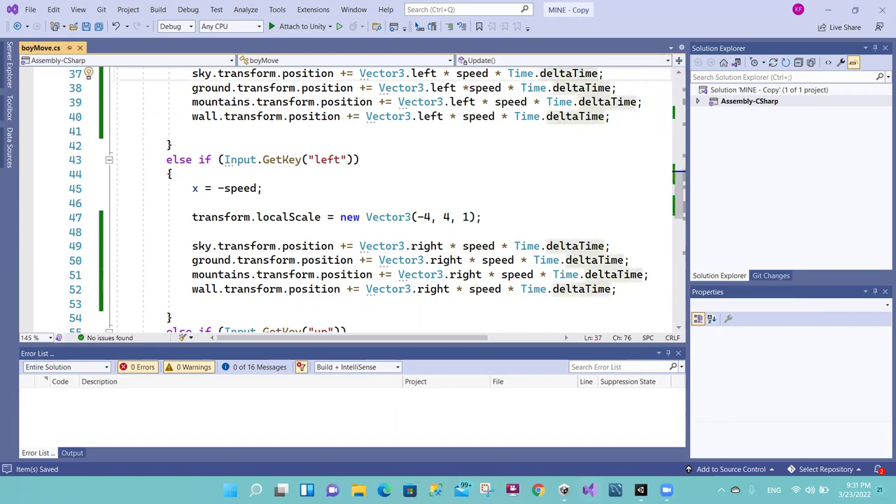
pyautogui.click(640, 490)
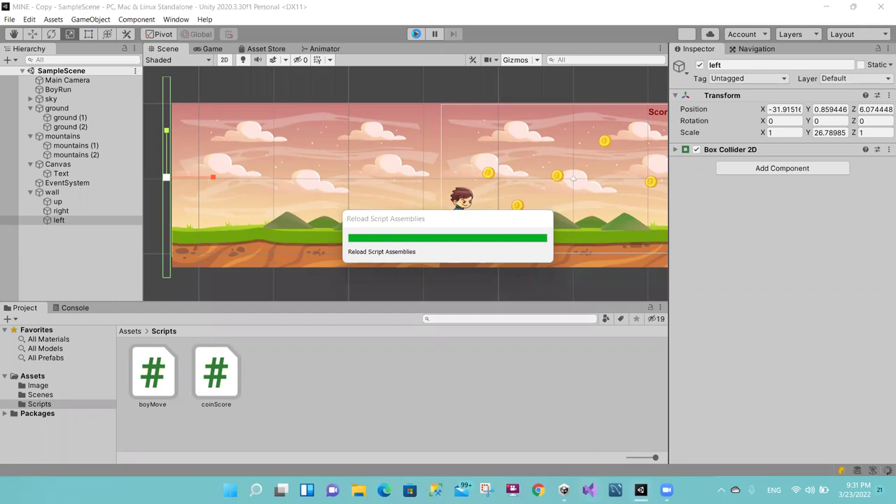
pyautogui.click(416, 35)
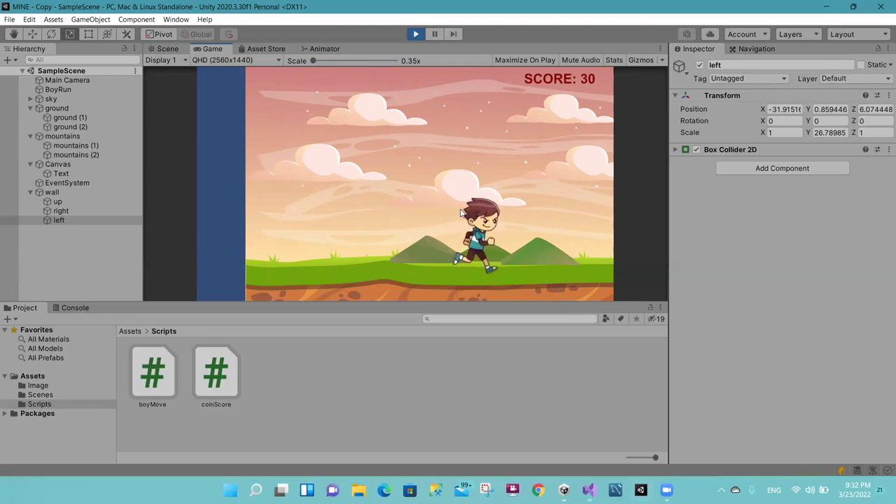
pyautogui.press('Left')
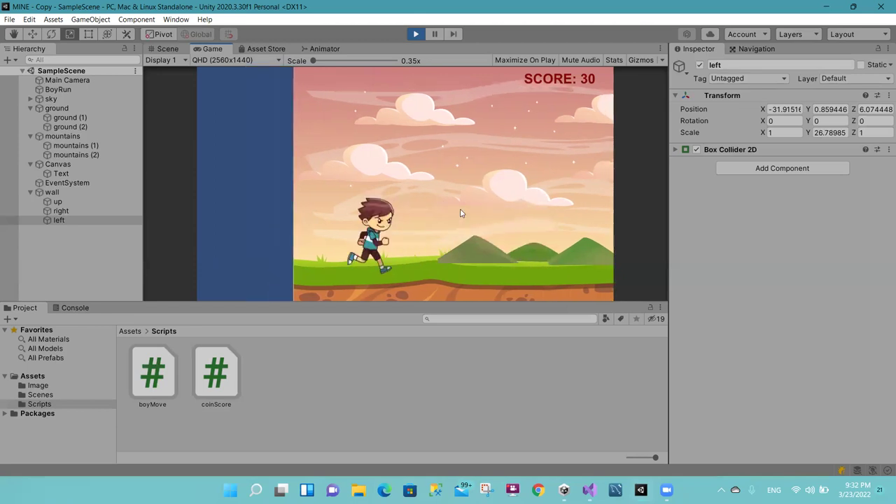
pyautogui.press('Right')
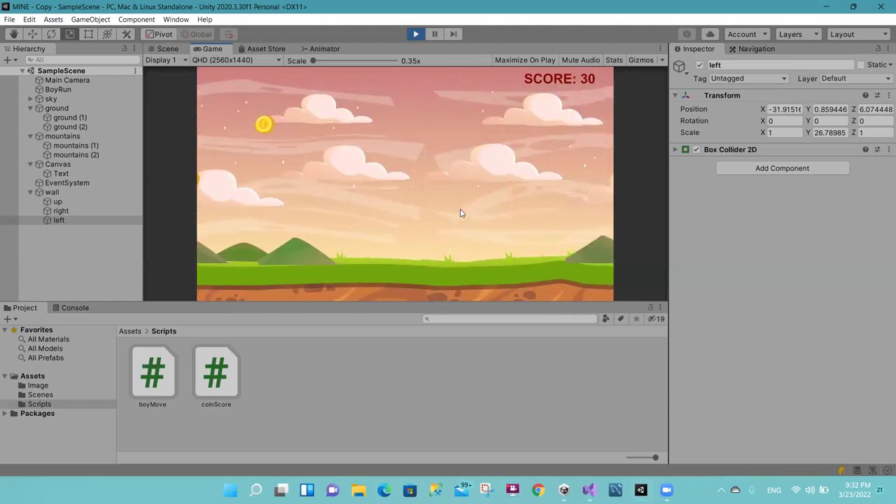
pyautogui.press('Left')
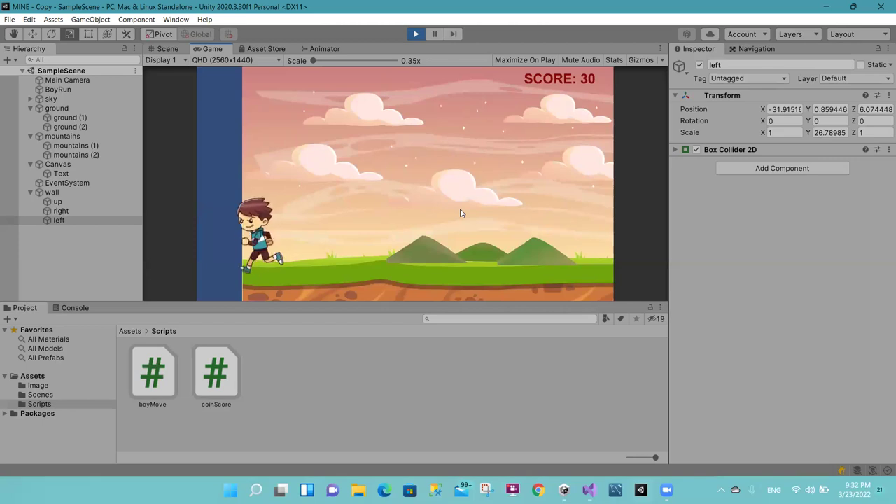
pyautogui.click(414, 34)
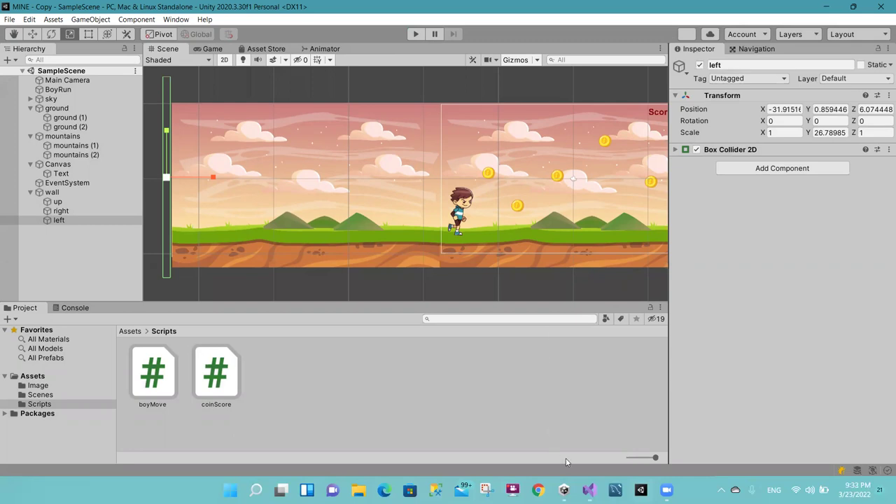
# Step: Insert 'public GameObject mainCamera;' on a new line after the wall field and save
pyautogui.click(581, 488)
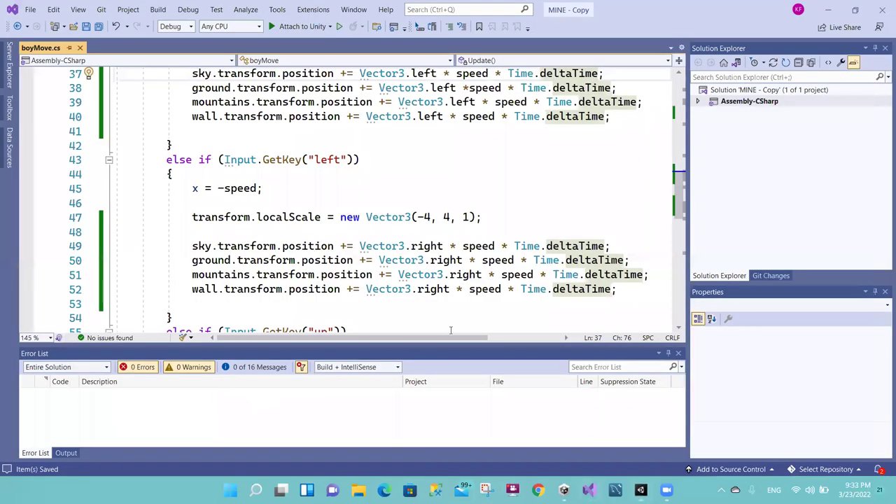
pyautogui.scroll(5, 628, 225)
pyautogui.scroll(3, 490, 140)
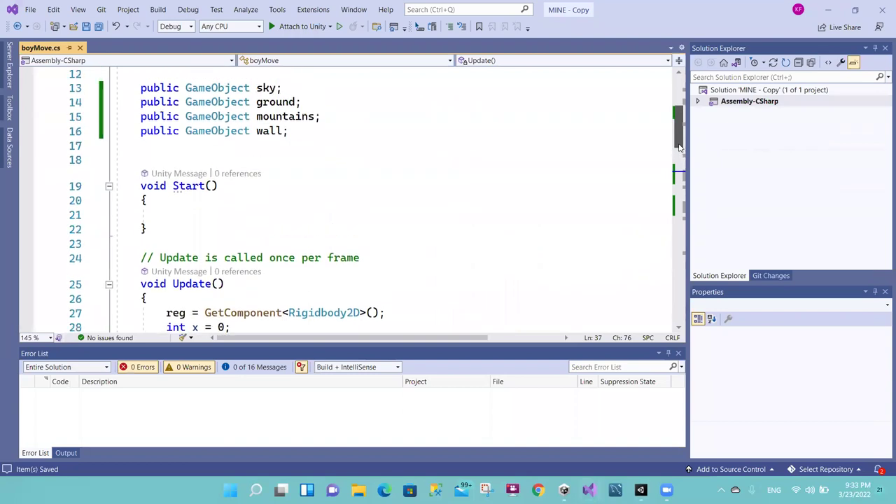
pyautogui.scroll(1, 460, 115)
pyautogui.click(303, 175)
pyautogui.press('Return')
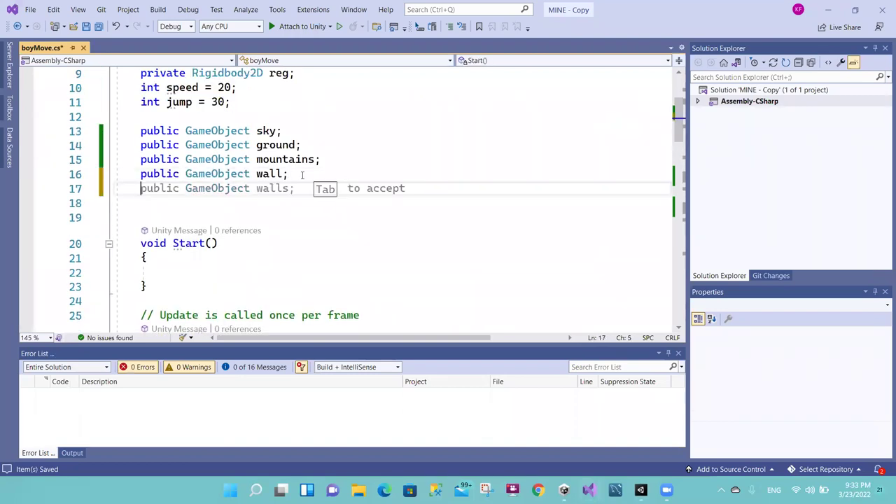
pyautogui.write('public ')
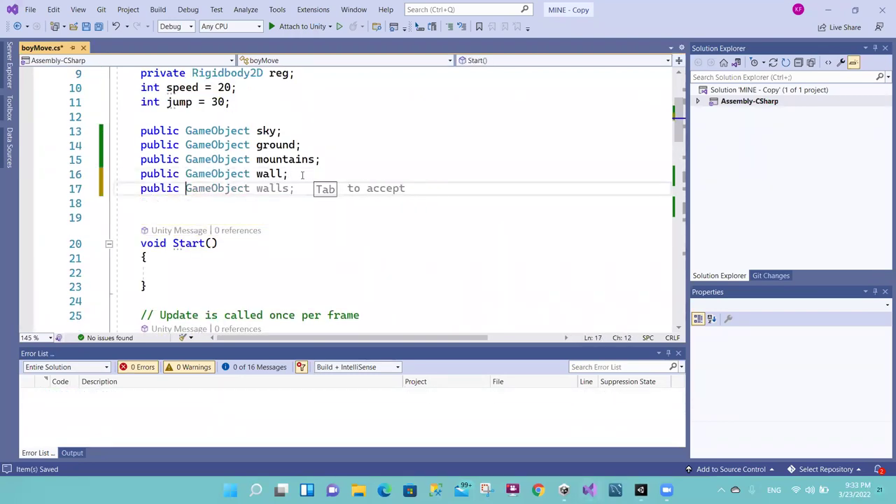
pyautogui.write('G')
pyautogui.press('Tab')
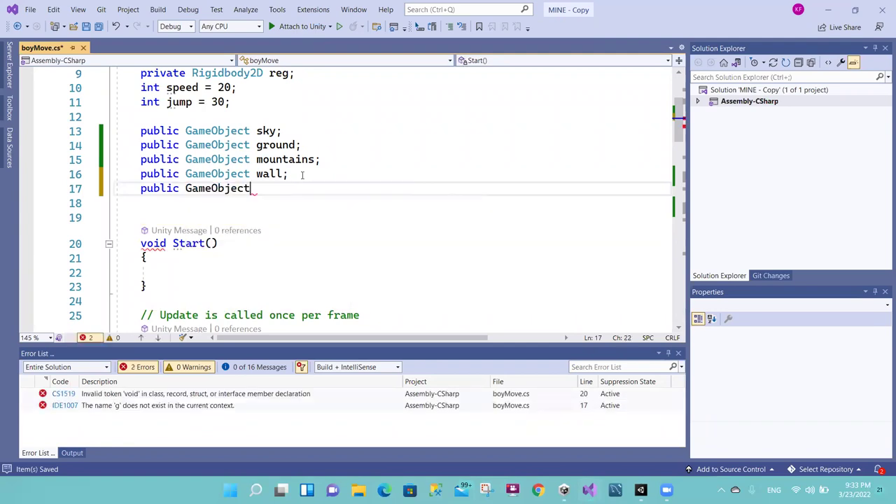
pyautogui.write(' ma')
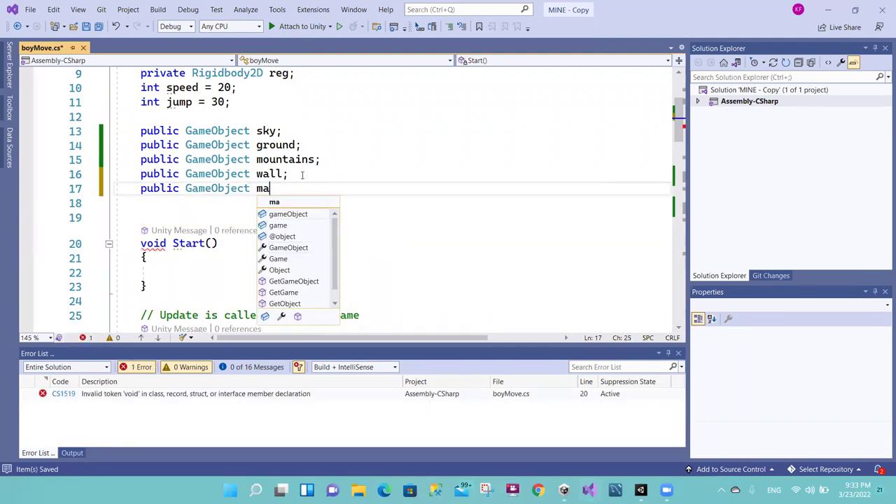
pyautogui.write('inCamera')
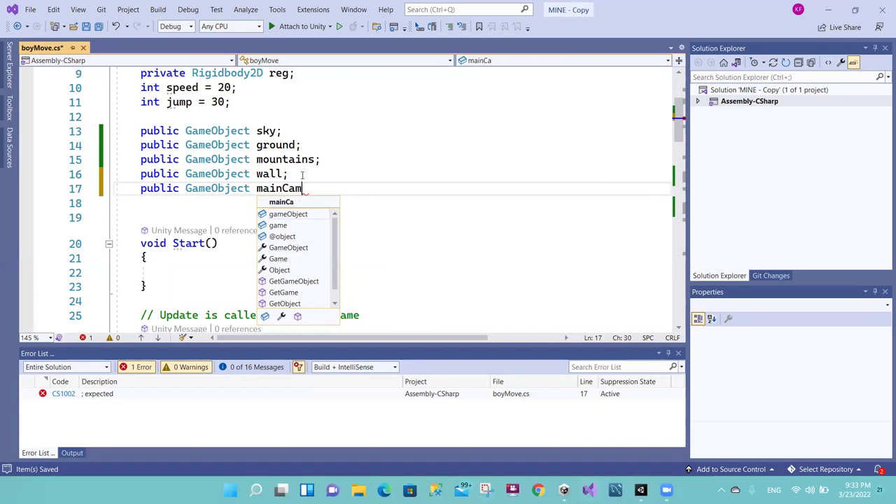
pyautogui.write(';')
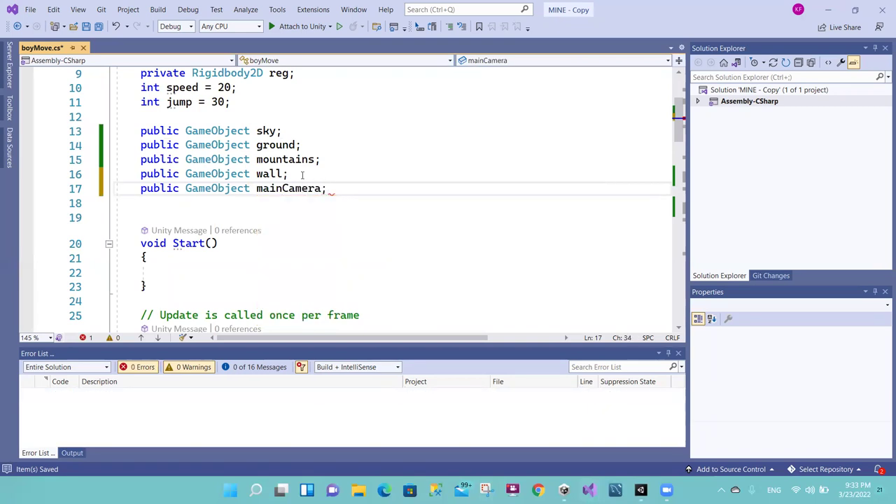
pyautogui.hotkey('ctrl', 's')
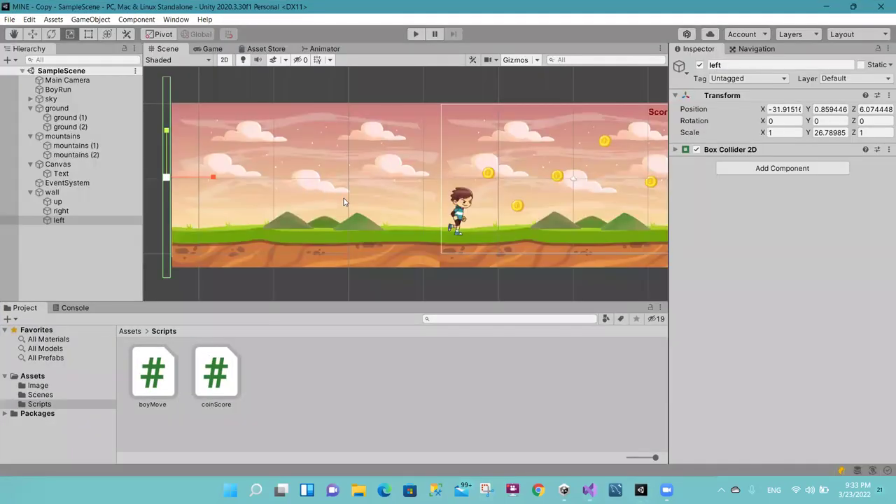
# Step: Select BoyRun and drag Main Camera from the Hierarchy into its Boy Move Main Camera field
pyautogui.click(58, 90)
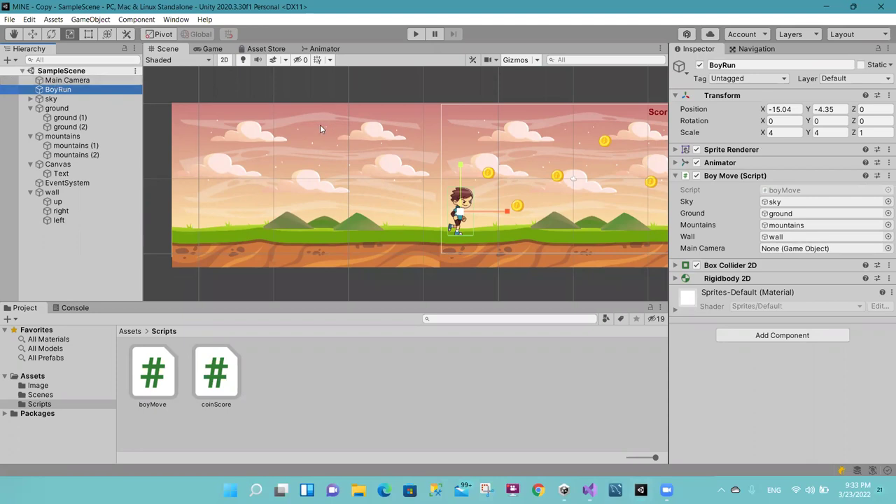
pyautogui.click(79, 82)
pyautogui.moveTo(79, 82); pyautogui.dragTo(366, 97)
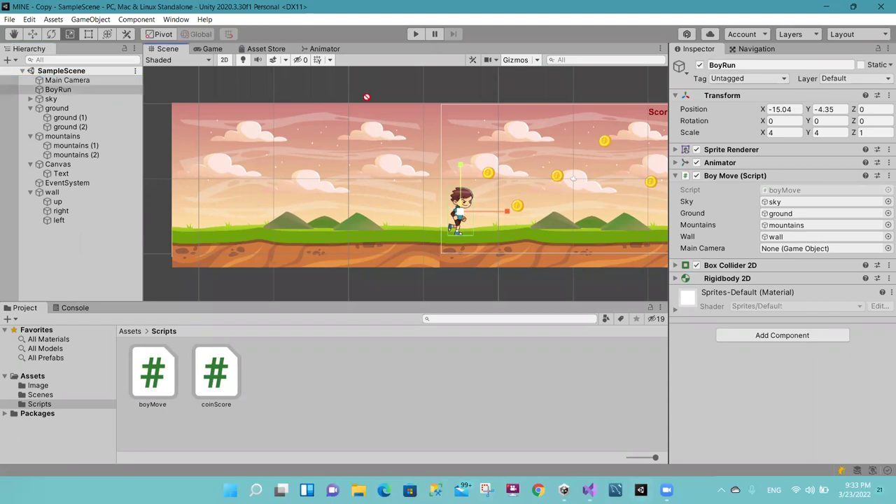
pyautogui.moveTo(693, 204); pyautogui.dragTo(768, 253)
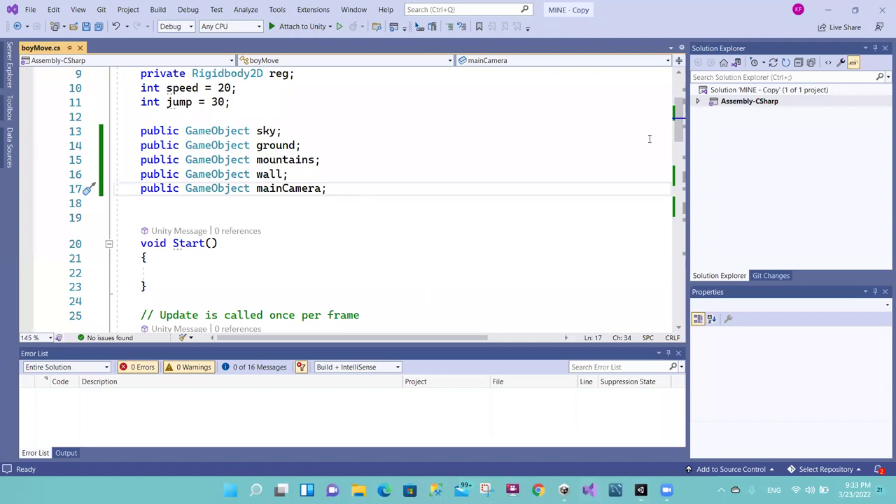
# Step: Below wall line 41, start a new line 'mainCamera.transform.position += Vect' using autocomplete
pyautogui.moveTo(677, 135); pyautogui.dragTo(678, 189)
pyautogui.click(616, 203)
pyautogui.press('Return')
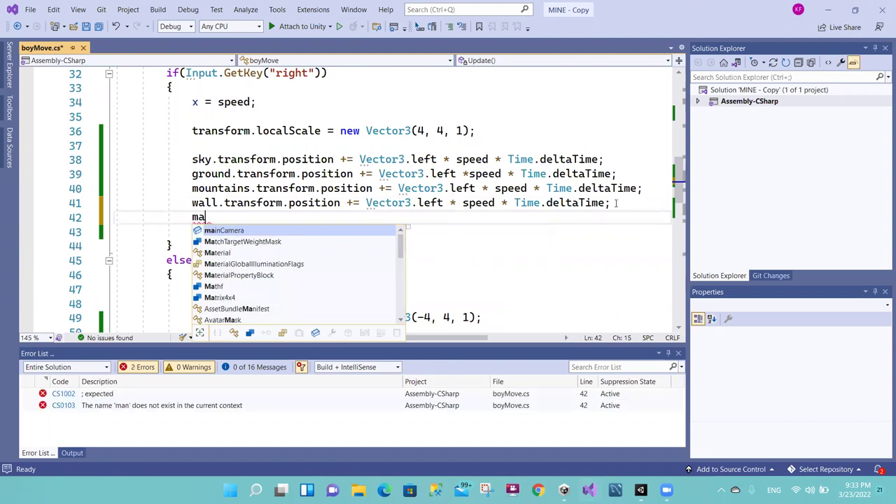
pyautogui.write('in')
pyautogui.press('Tab')
# Step: Complete line 42 as mainCamera.transform.position += Vector3.left * speed * Time.deltaTime;
pyautogui.write('.transfor')
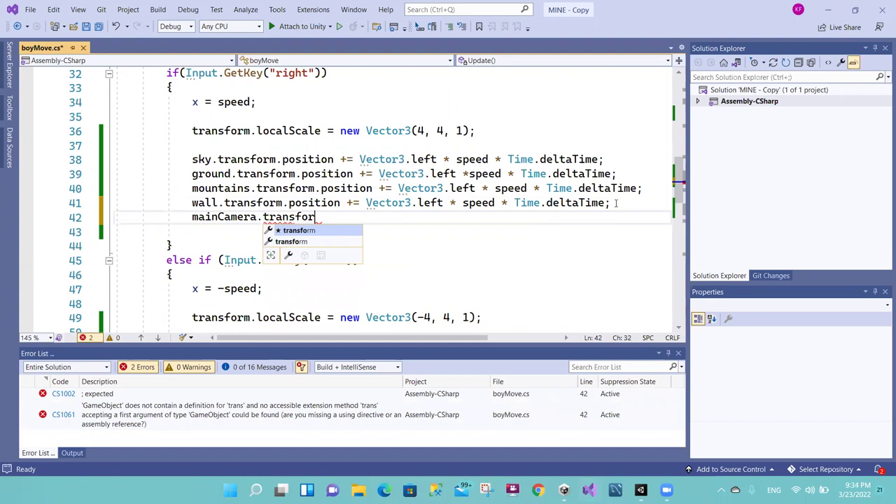
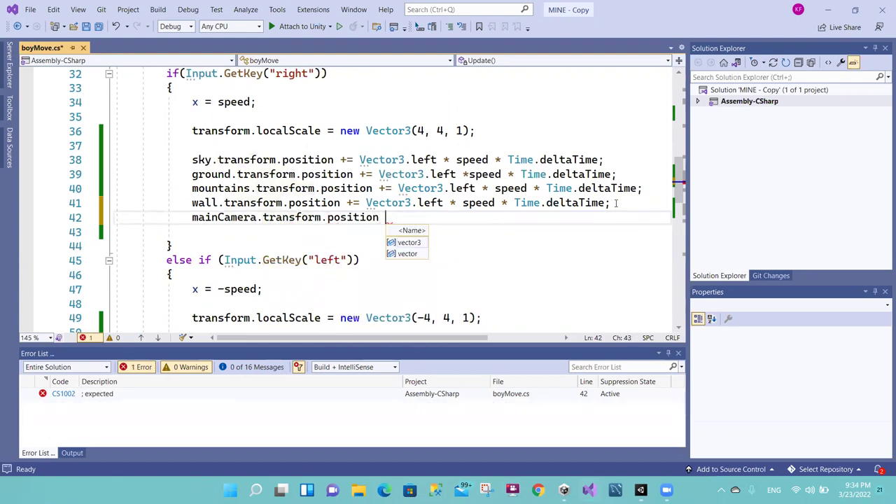
# Step: Below wall line 41, start a new line 'mainCamera.transform.position += Vect' using autocomplete
# Step: Complete line 42 as mainCamera.transform.position += Vector3.left * speed * Time.deltaTime;
pyautogui.write('+= ')
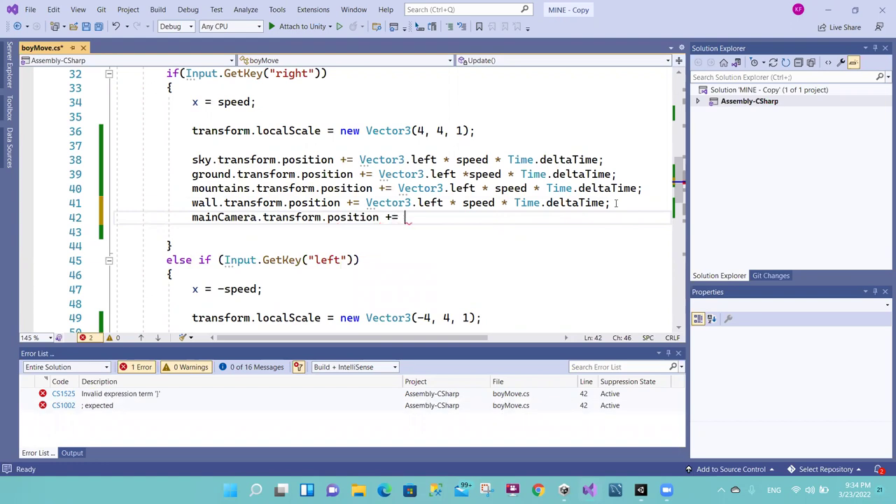
pyautogui.write('Vect')
pyautogui.press('Tab')
pyautogui.press('Tab')
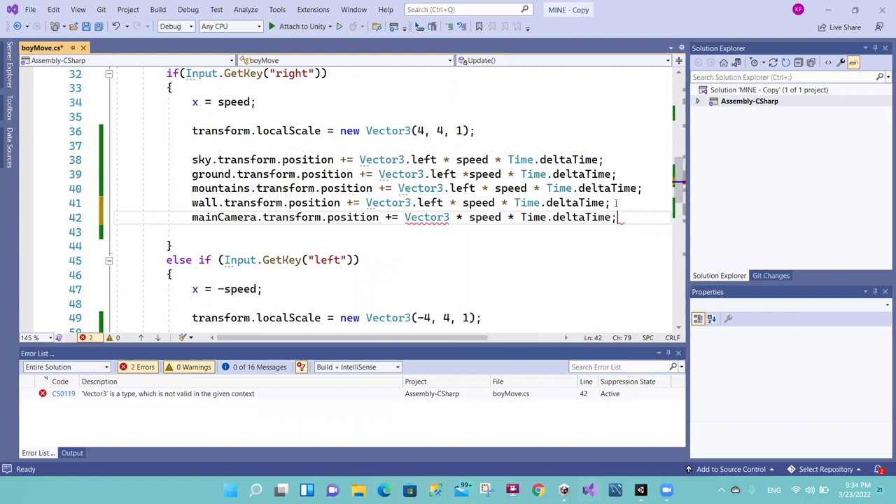
pyautogui.click(616, 202)
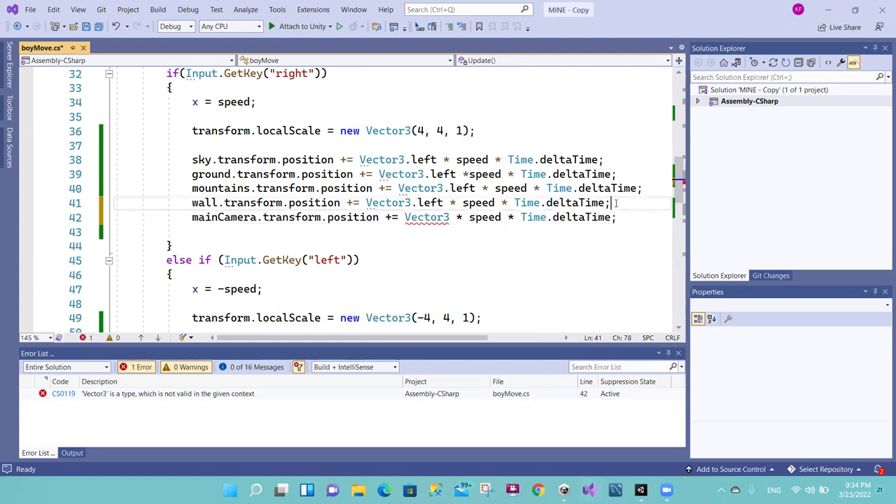
pyautogui.click(447, 217)
pyautogui.write('.left')
pyautogui.press('Escape')
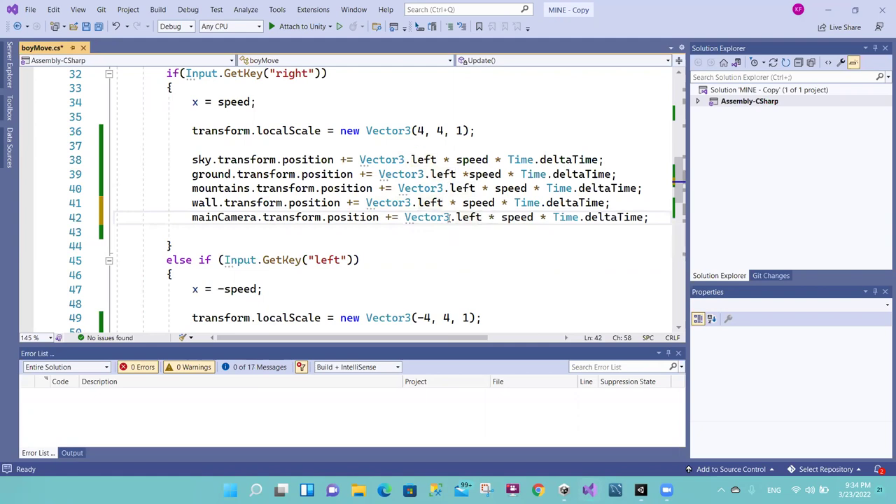
# Step: Select the whole mainCamera line on line 42 for copying
pyautogui.click(304, 73)
pyautogui.click(480, 218)
pyautogui.moveTo(656, 219); pyautogui.dragTo(199, 219)
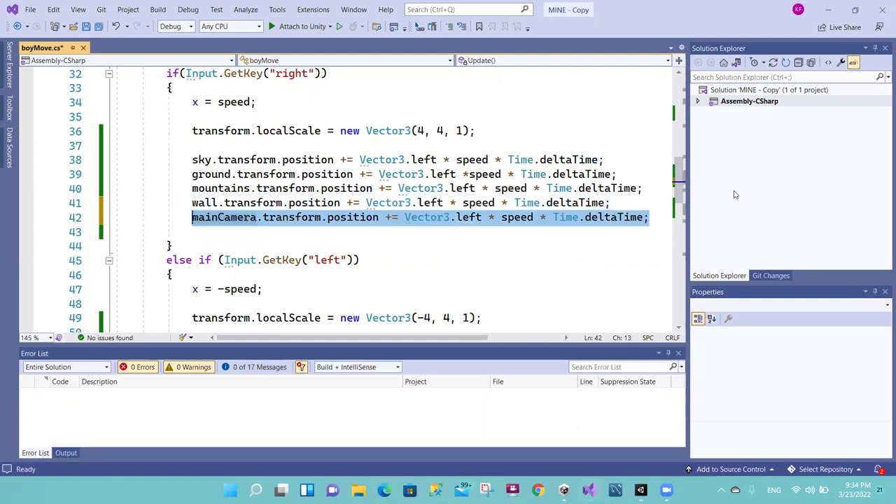
pyautogui.moveTo(680, 190); pyautogui.dragTo(680, 215)
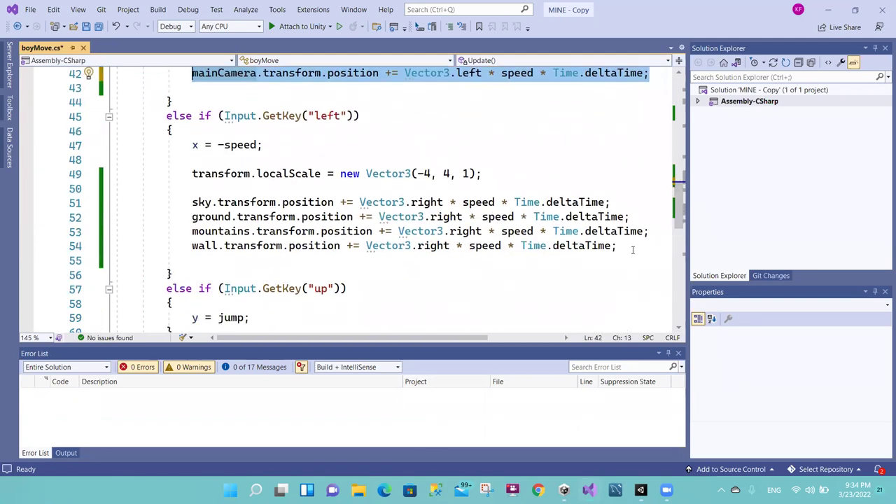
# Step: Paste the mainCamera line below the wall line, change left to right, and save boyMove.cs
pyautogui.click(632, 246)
pyautogui.press('Return')
pyautogui.write('mainCamera.transform.position += Vector3.left * speed * Time.deltaTime;')
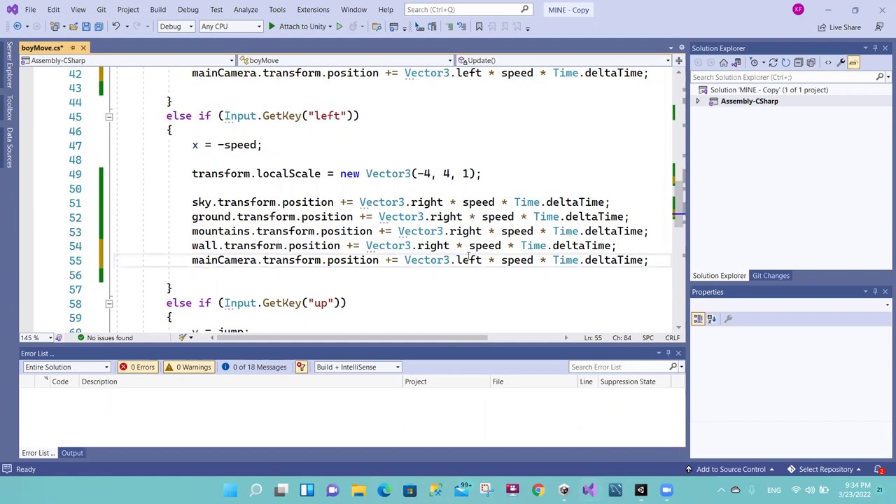
pyautogui.doubleClick(469, 260)
pyautogui.write('right')
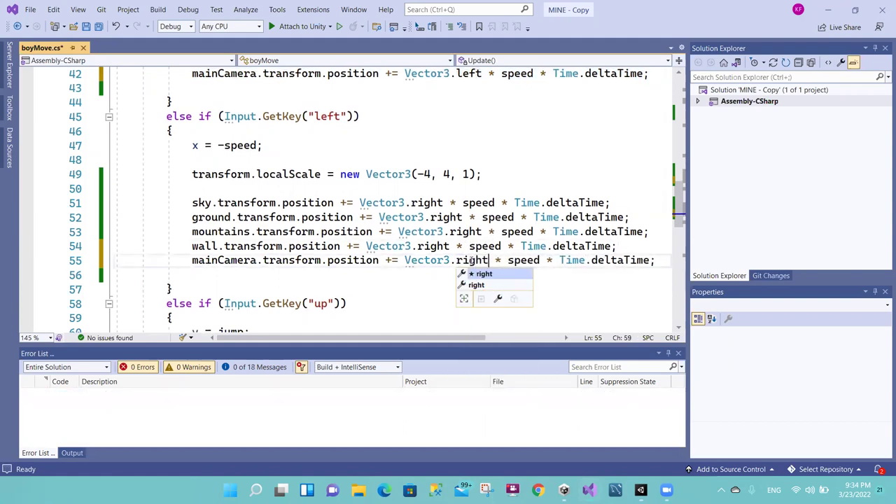
pyautogui.press('Escape')
pyautogui.hotkey('ctrl', 's')
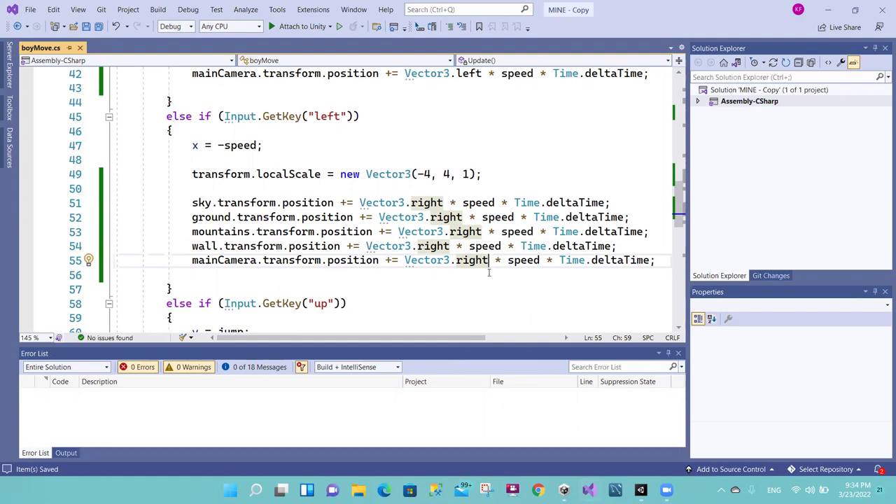
# Step: Review the sky, ground, mountains, wall and mainCamera lines, then return to Unity
pyautogui.click(201, 203)
pyautogui.click(206, 217)
pyautogui.click(211, 231)
pyautogui.click(211, 246)
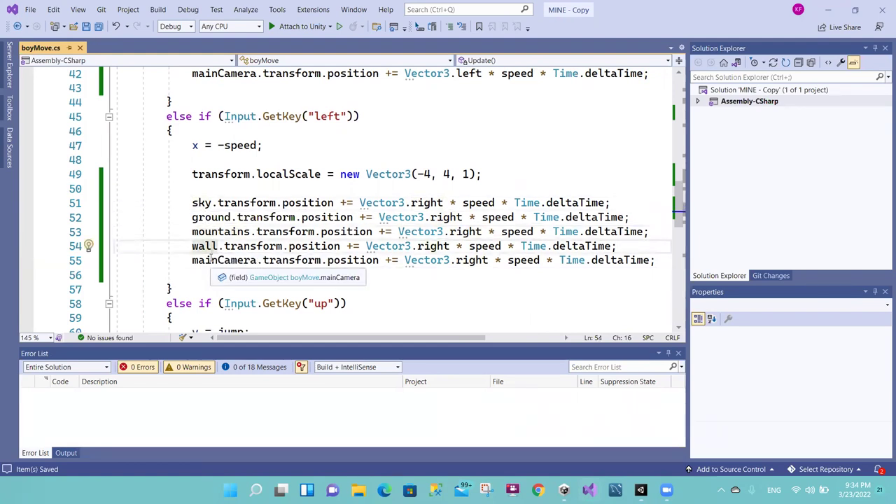
pyautogui.doubleClick(210, 259)
pyautogui.doubleClick(201, 204)
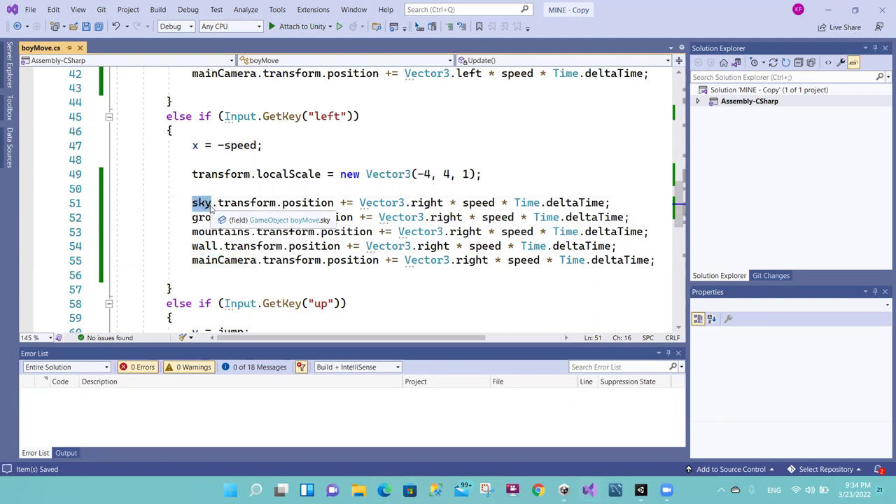
pyautogui.click(206, 204)
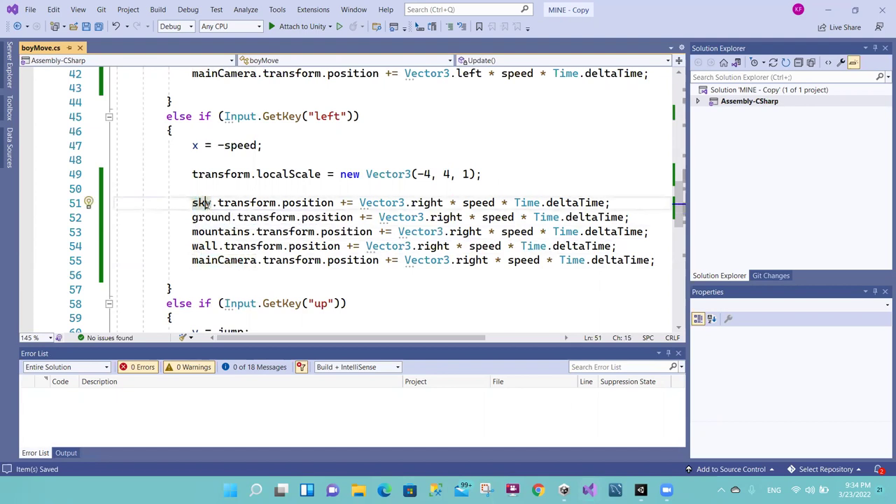
pyautogui.click(236, 217)
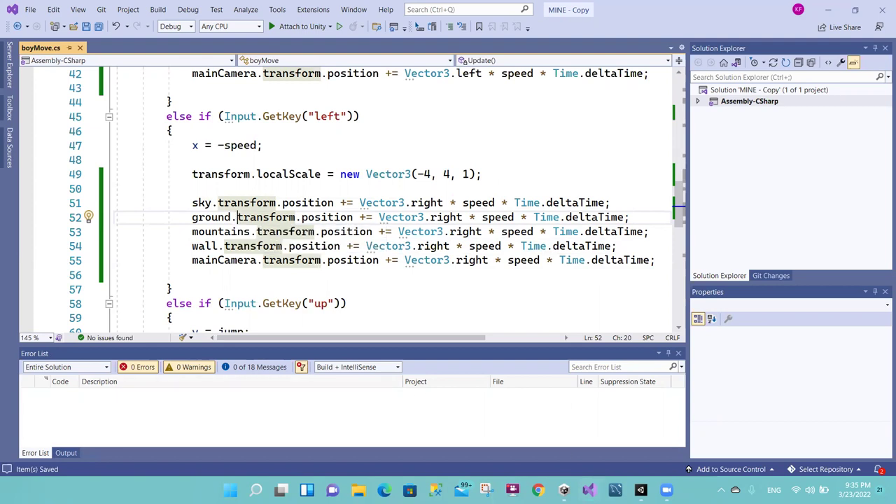
pyautogui.hotkey('alt', 'Tab')
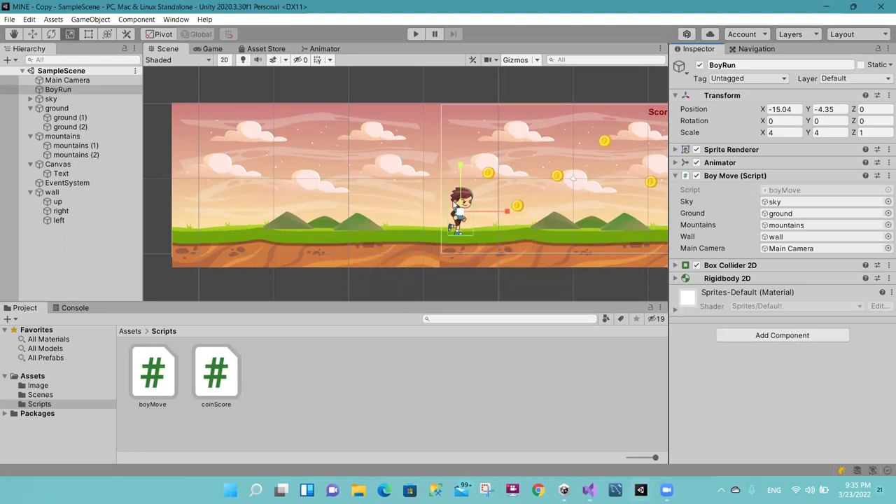
# Step: Create a C# script named cameraView in Assets/Scripts and drag it onto Main Camera
pyautogui.rightClick(287, 378)
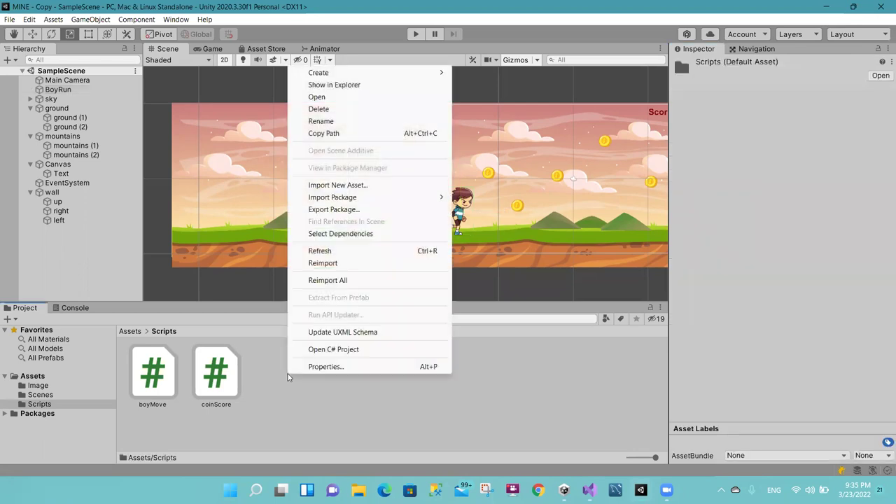
pyautogui.moveTo(423, 72)
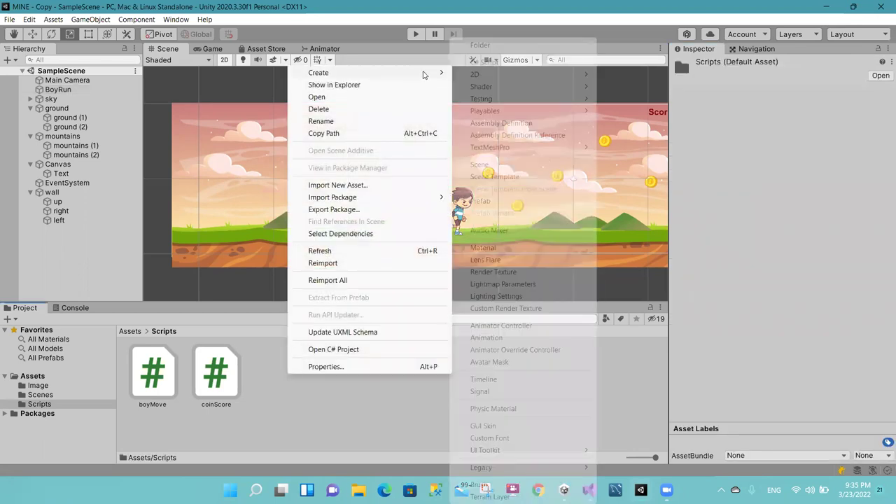
pyautogui.click(470, 65)
pyautogui.write('camera')
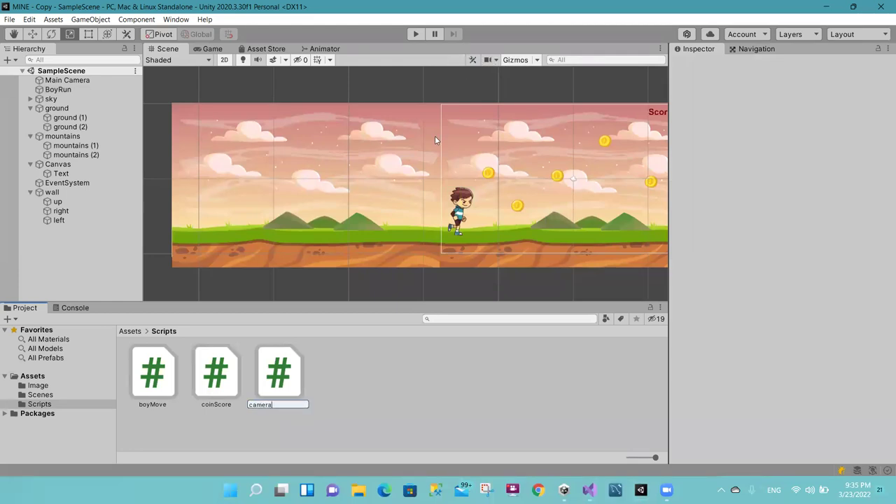
pyautogui.write('Vi')
pyautogui.write('ew')
pyautogui.press('Return')
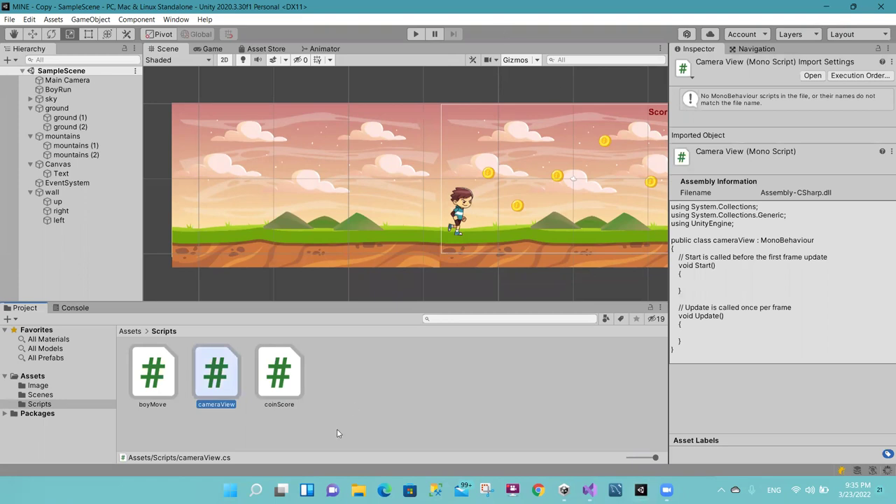
pyautogui.doubleClick(217, 382)
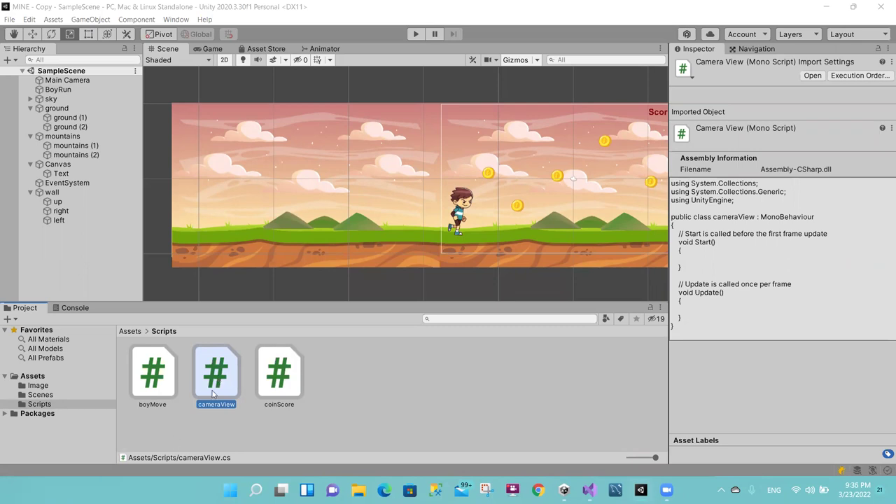
pyautogui.moveTo(216, 392); pyautogui.dragTo(89, 82)
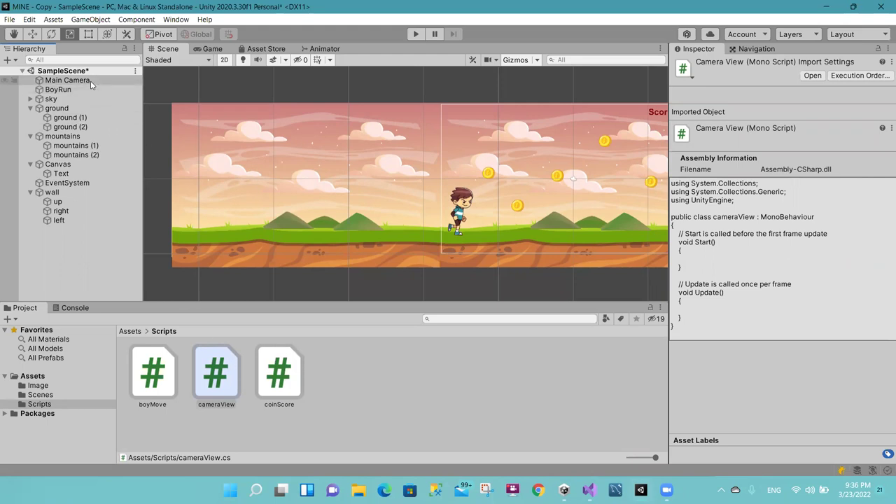
# Step: Select Main Camera, collapse its Camera component, and open cameraView in Visual Studio
pyautogui.click(90, 80)
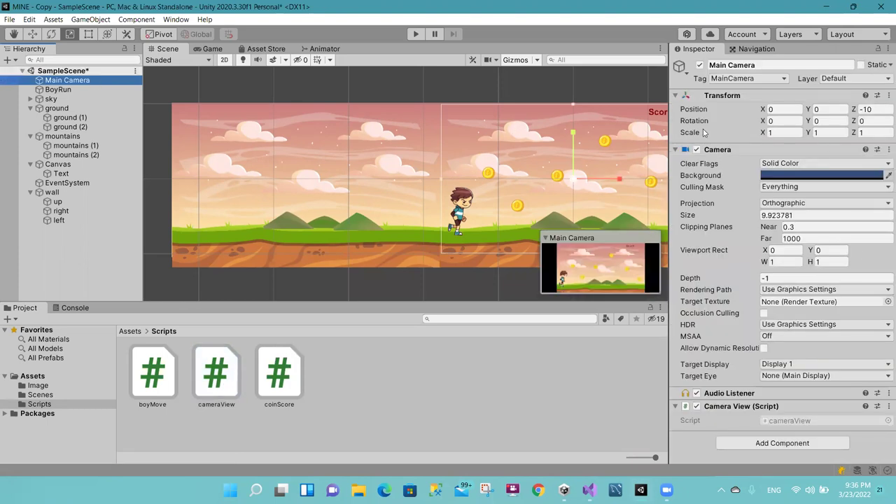
pyautogui.click(678, 149)
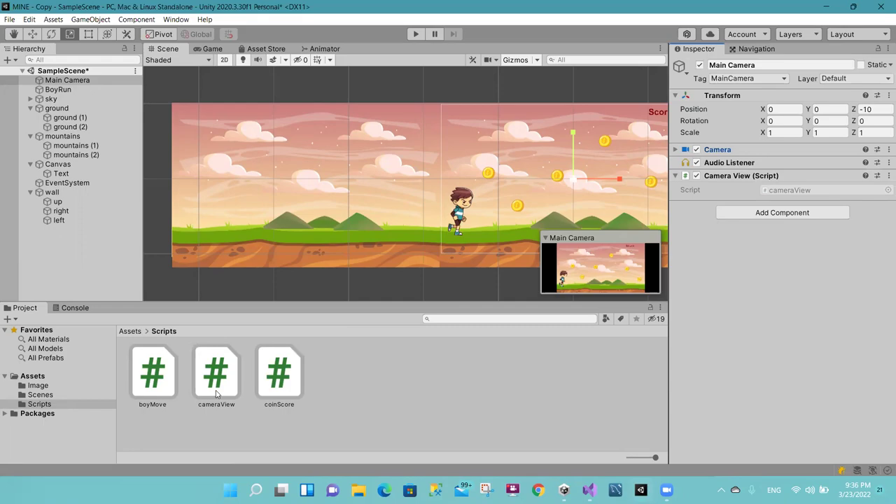
pyautogui.doubleClick(216, 375)
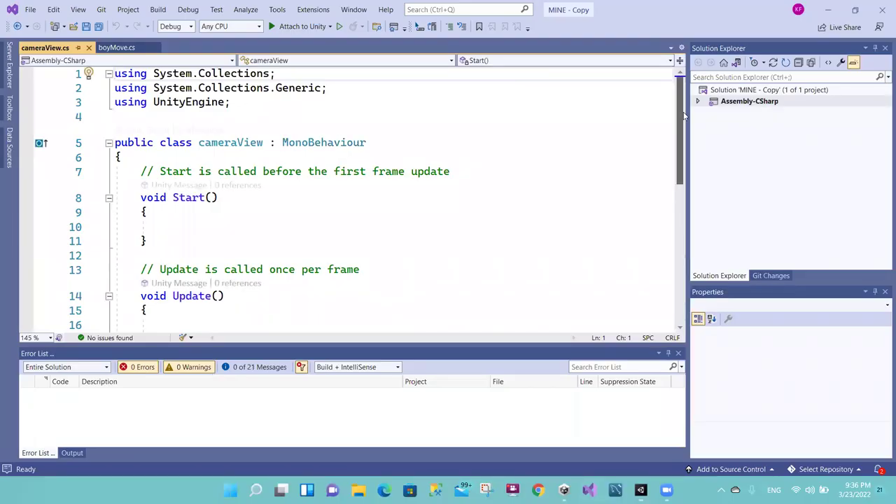
pyautogui.scroll(-1, 681, 114)
pyautogui.scroll(1, 681, 114)
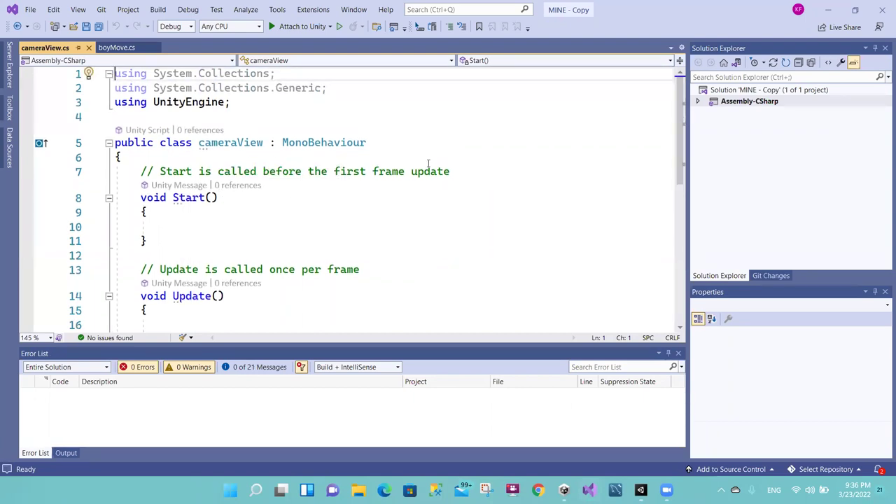
# Step: Back in Unity, inspect the Canvas, Main Camera and BoyRun components
pyautogui.click(640, 490)
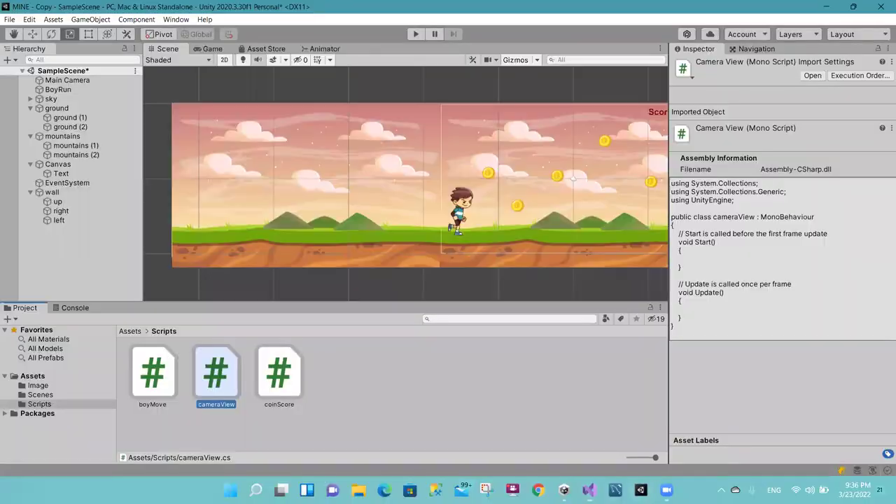
pyautogui.click(466, 205)
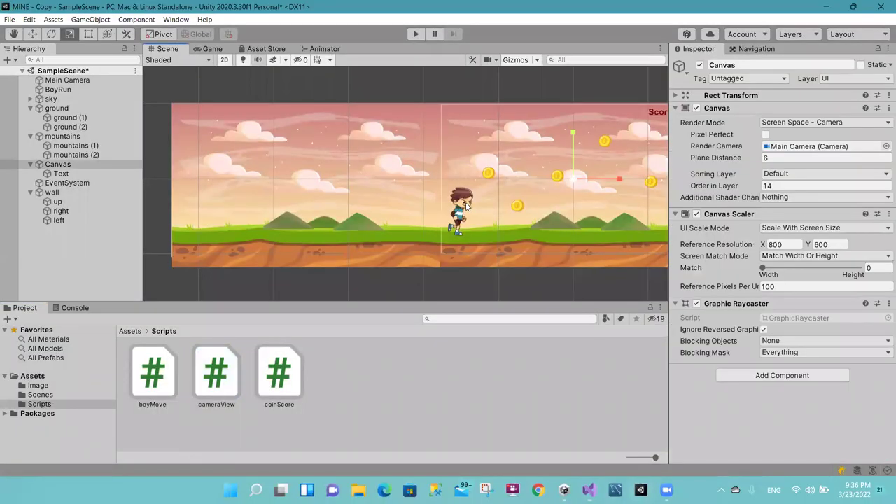
pyautogui.click(57, 81)
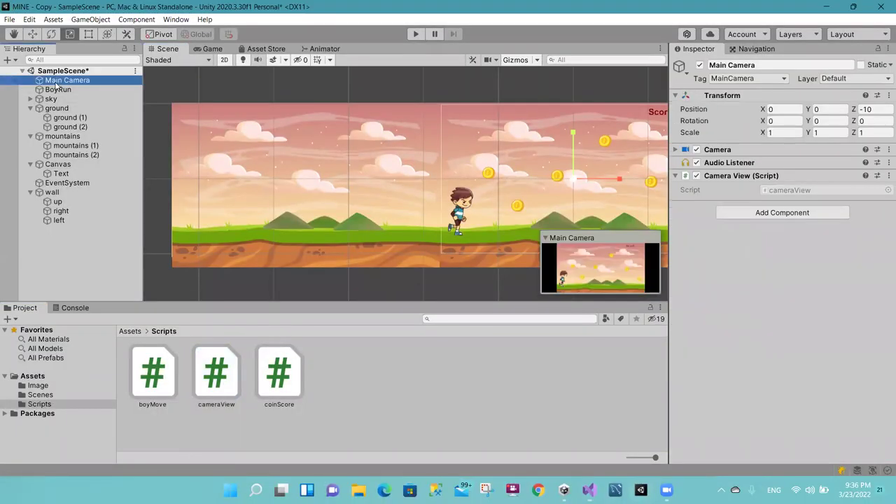
pyautogui.click(57, 89)
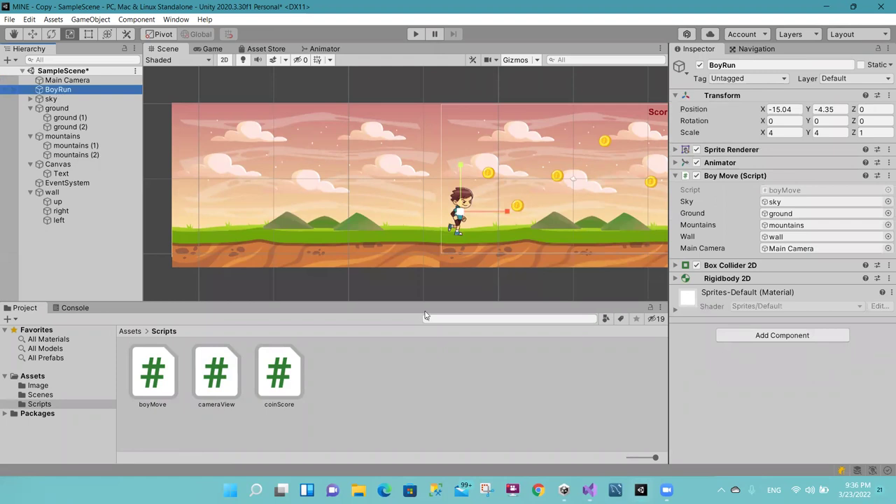
pyautogui.moveTo(638, 485)
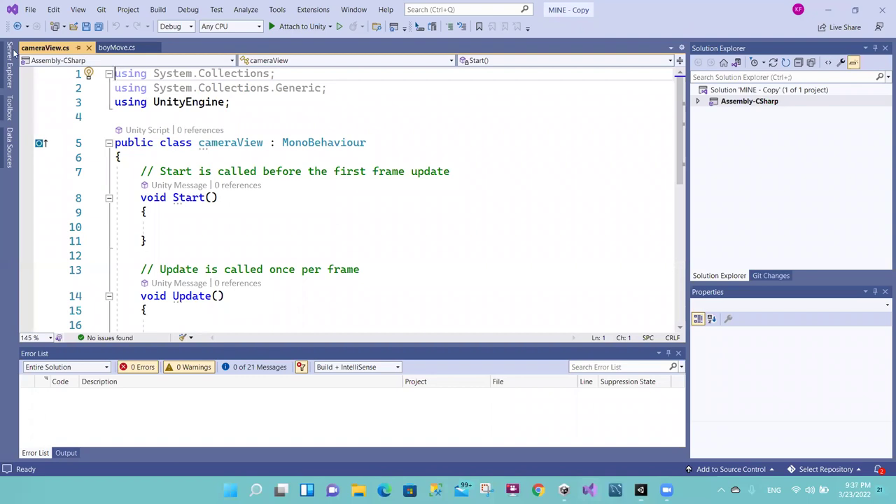
# Step: Declare 'public GameObject cameraTarget;' inside the cameraView class and save the script
pyautogui.click(366, 143)
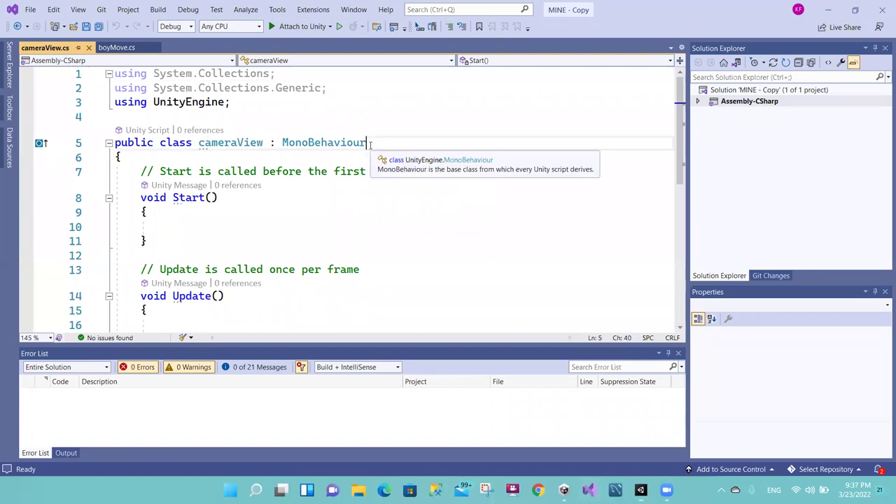
pyautogui.press('Return')
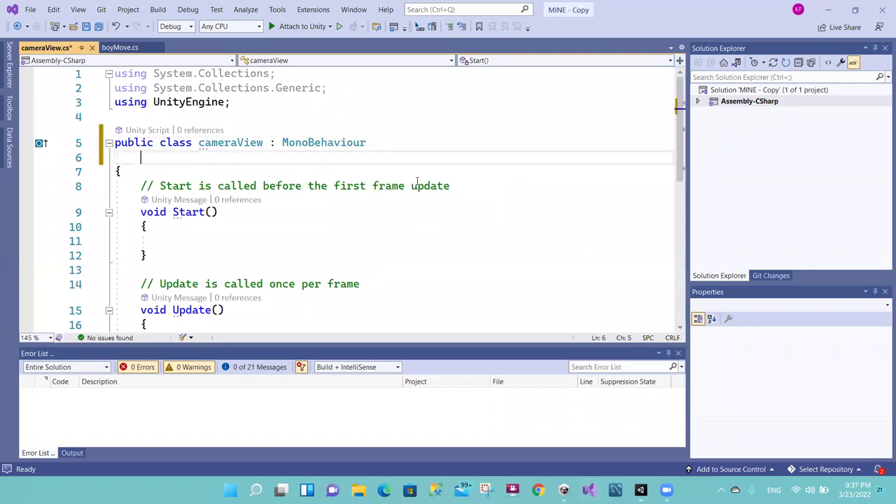
pyautogui.hotkey('ctrl', 'z')
pyautogui.press('Down')
pyautogui.press('Return')
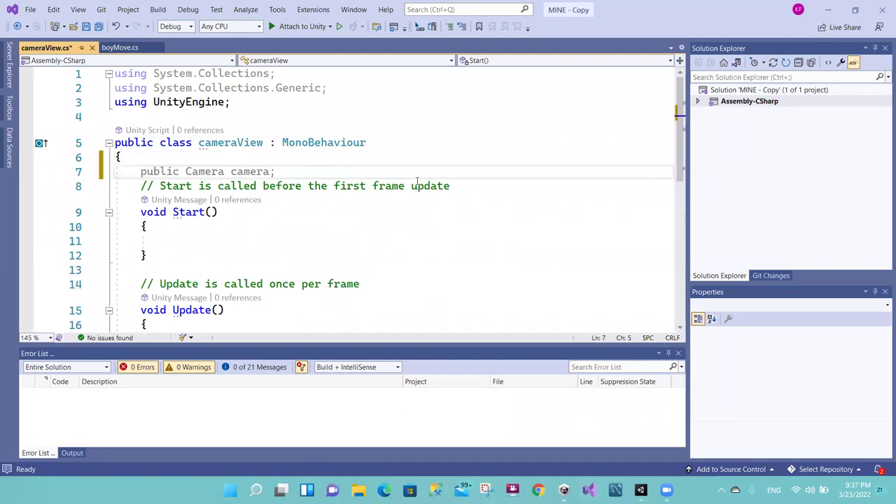
pyautogui.write('public ')
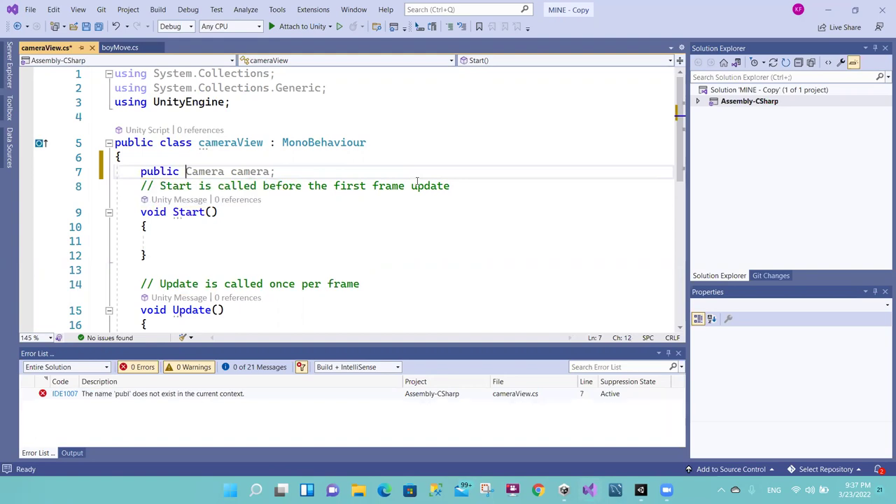
pyautogui.write('gam')
pyautogui.press('Tab')
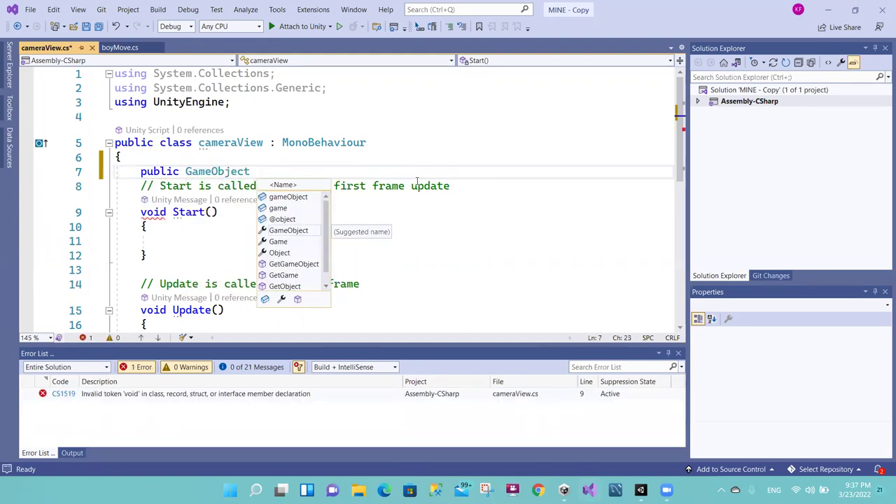
pyautogui.write('camera')
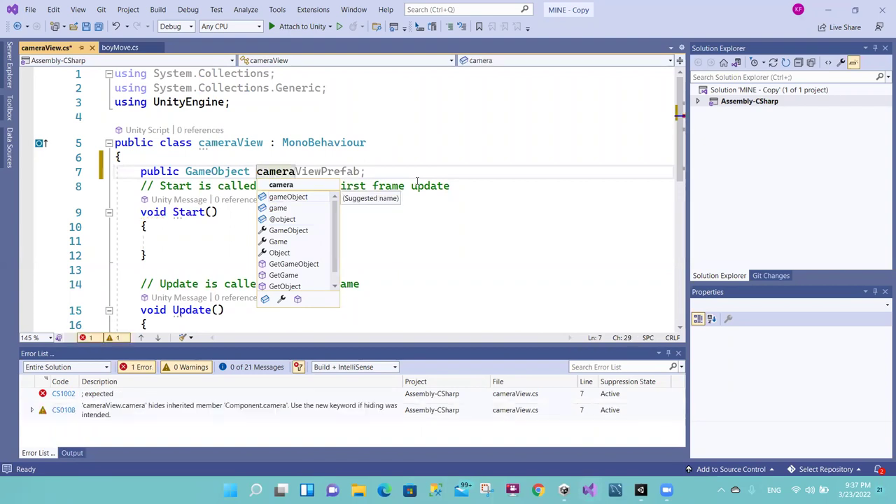
pyautogui.write('Target;')
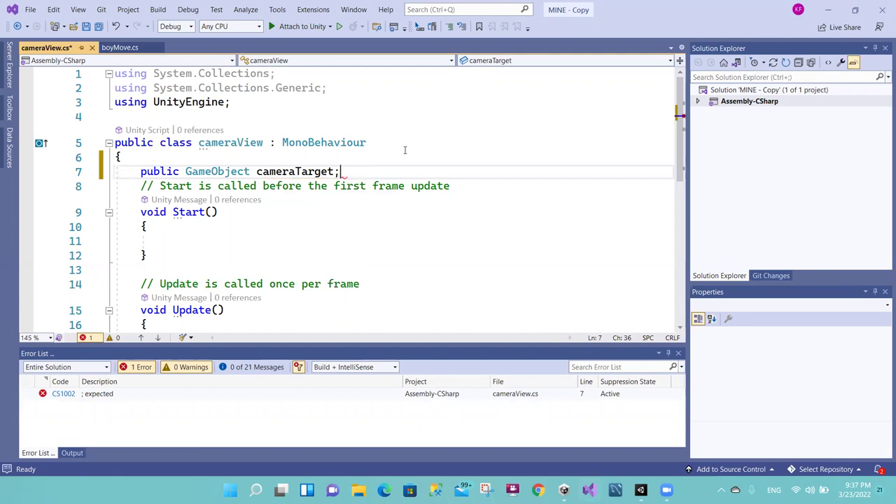
pyautogui.doubleClick(233, 173)
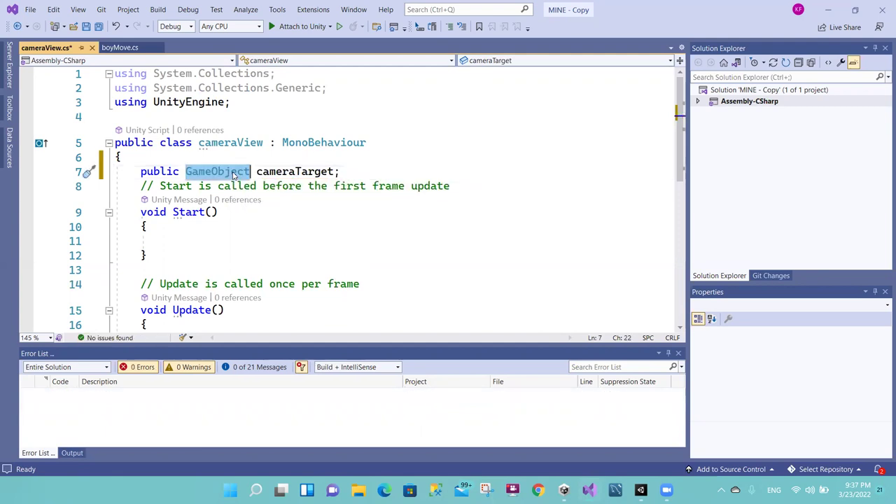
pyautogui.click(144, 171)
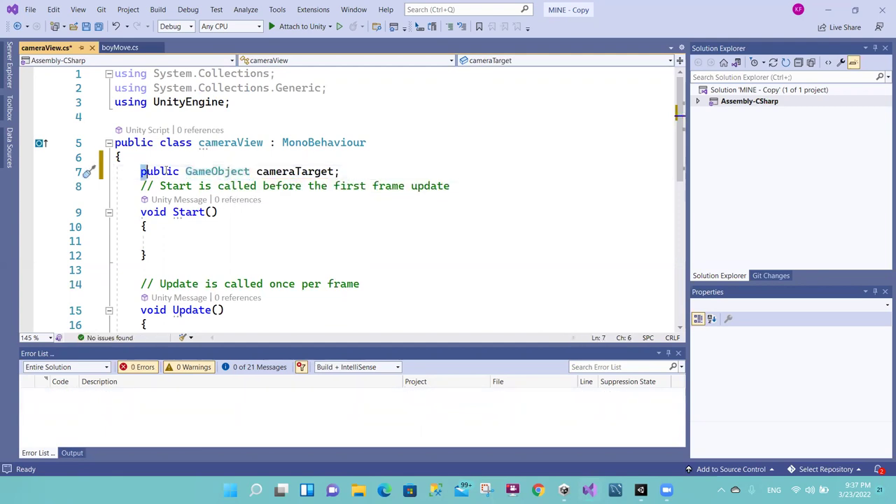
pyautogui.moveTo(144, 171); pyautogui.dragTo(180, 171)
pyautogui.hotkey('ctrl', 's')
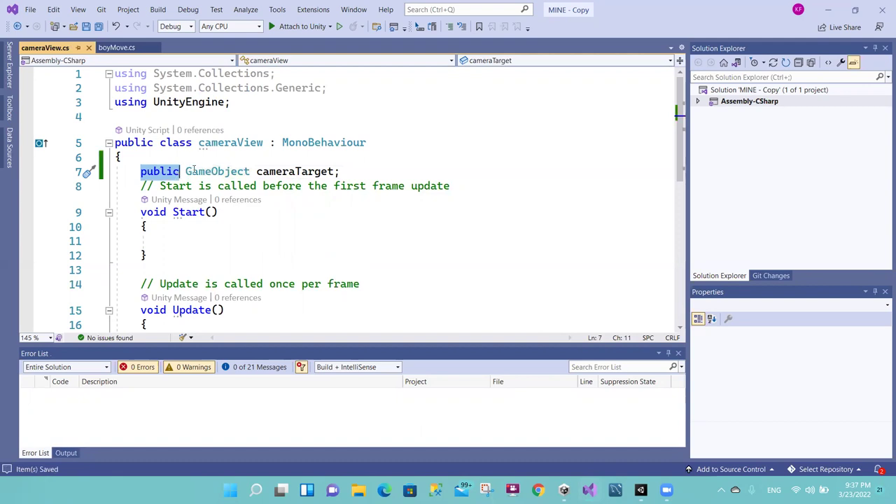
# Step: Highlight parts of the cameraTarget declaration, then switch back to Unity
pyautogui.click(343, 171)
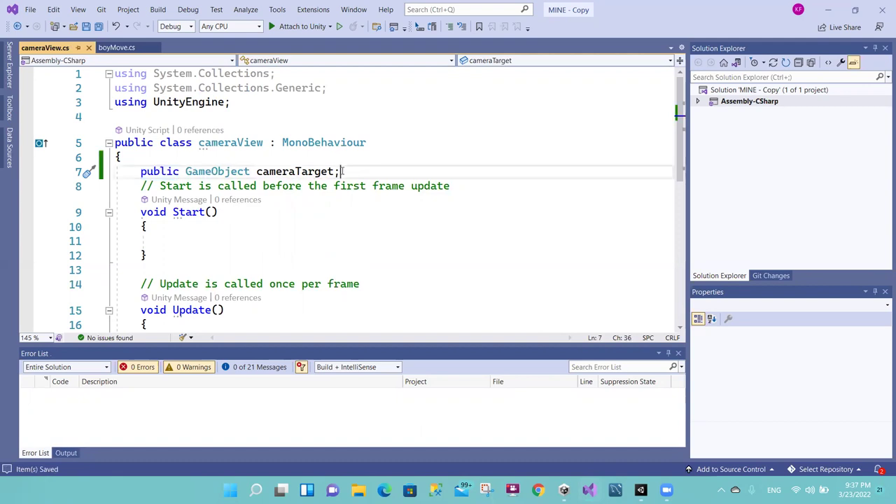
pyautogui.moveTo(342, 171); pyautogui.dragTo(144, 172)
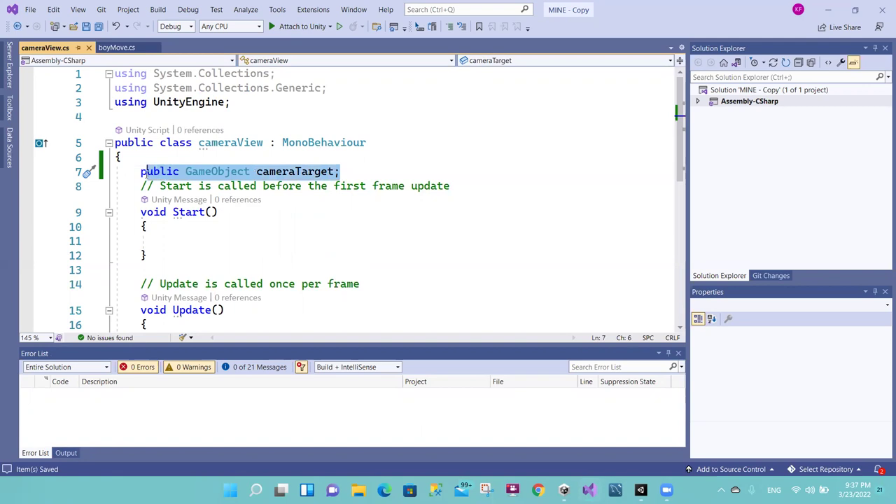
pyautogui.click(308, 172)
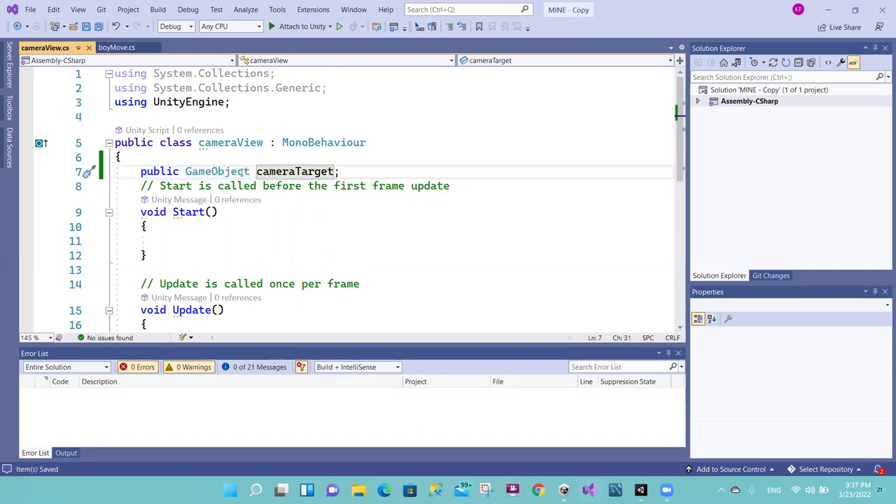
pyautogui.moveTo(250, 172); pyautogui.dragTo(185, 171)
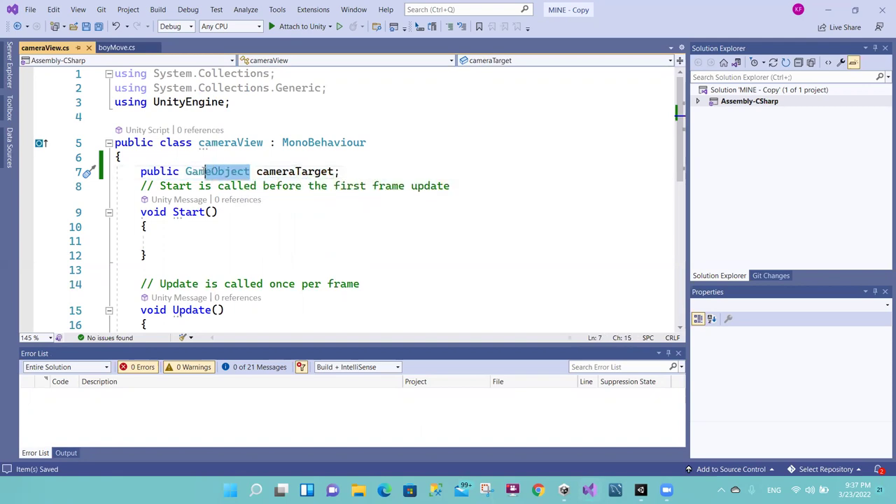
pyautogui.click(160, 172)
pyautogui.click(641, 490)
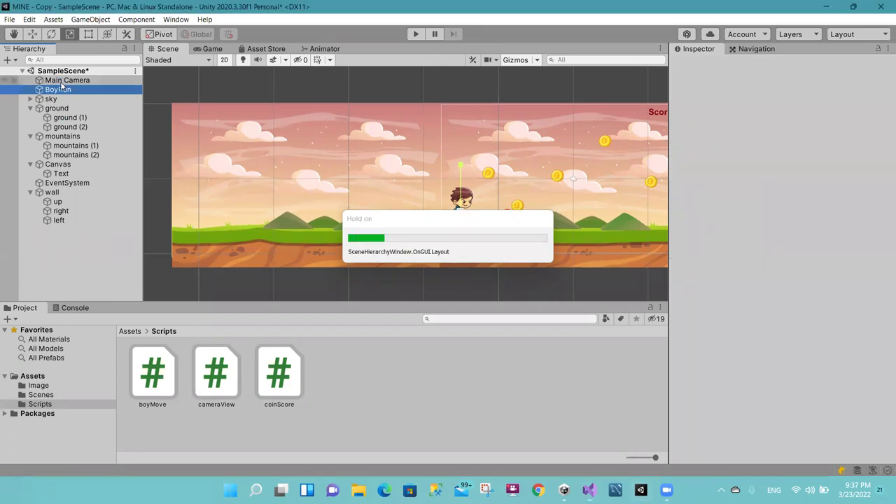
# Step: Assign BoyRun to the Main Camera's Camera Target slot and bring cameraView back up
pyautogui.click(62, 81)
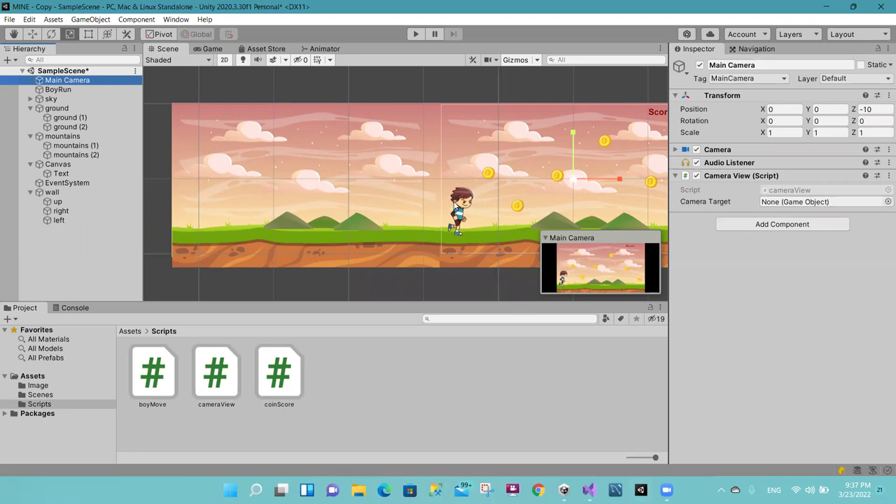
pyautogui.click(87, 92)
pyautogui.moveTo(86, 93); pyautogui.dragTo(775, 203)
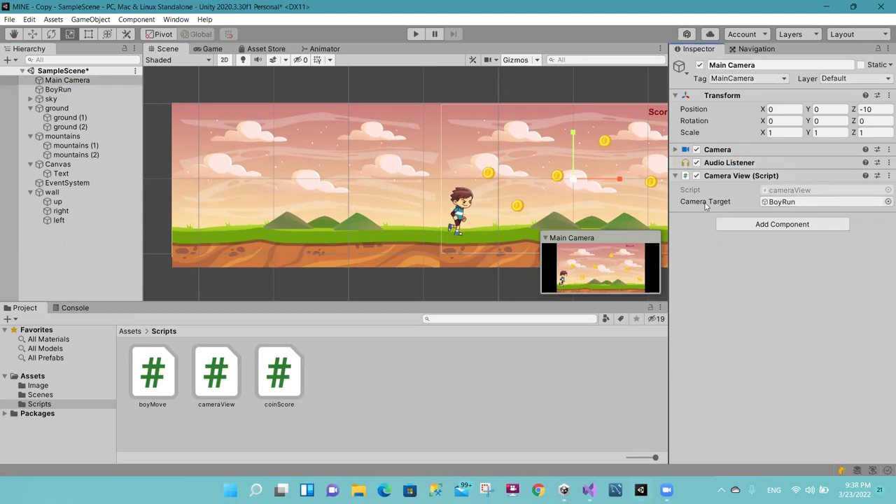
pyautogui.click(564, 490)
pyautogui.click(564, 490)
pyautogui.click(640, 490)
pyautogui.click(640, 490)
pyautogui.click(640, 490)
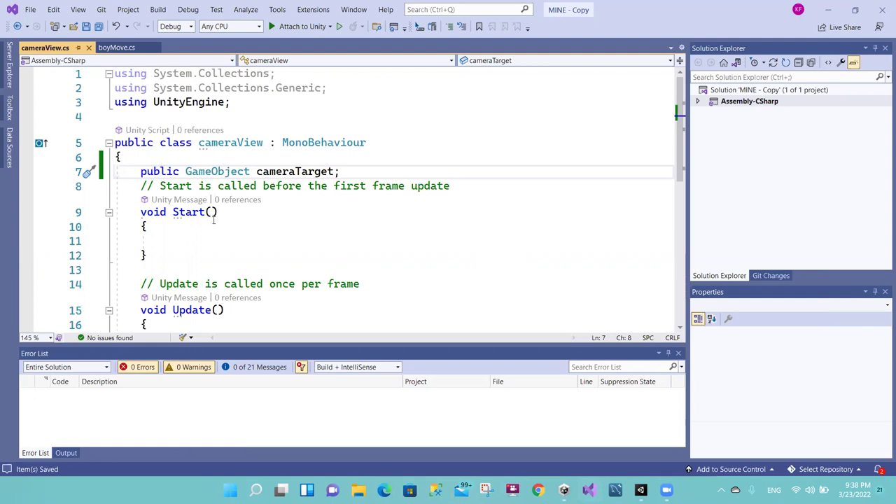
# Step: Add 'private Transform t;' below cameraTarget in cameraView.cs, then go to Unity
pyautogui.click(346, 172)
pyautogui.press('Return')
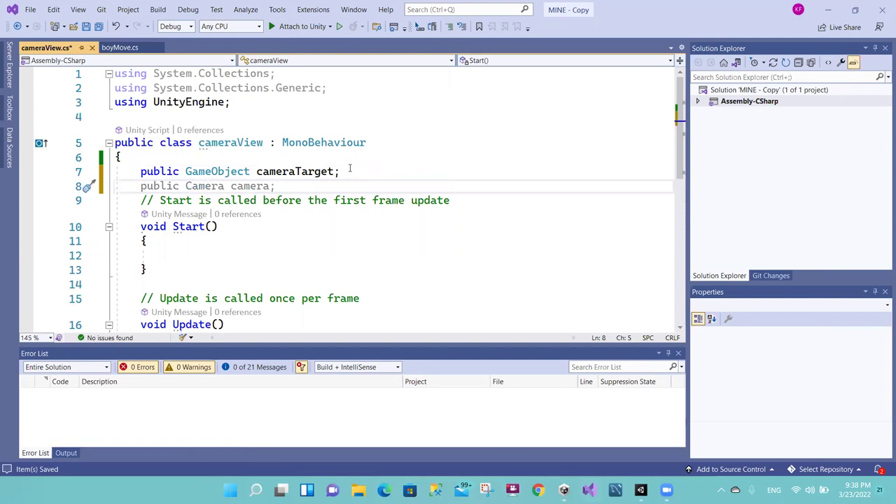
pyautogui.write('private ')
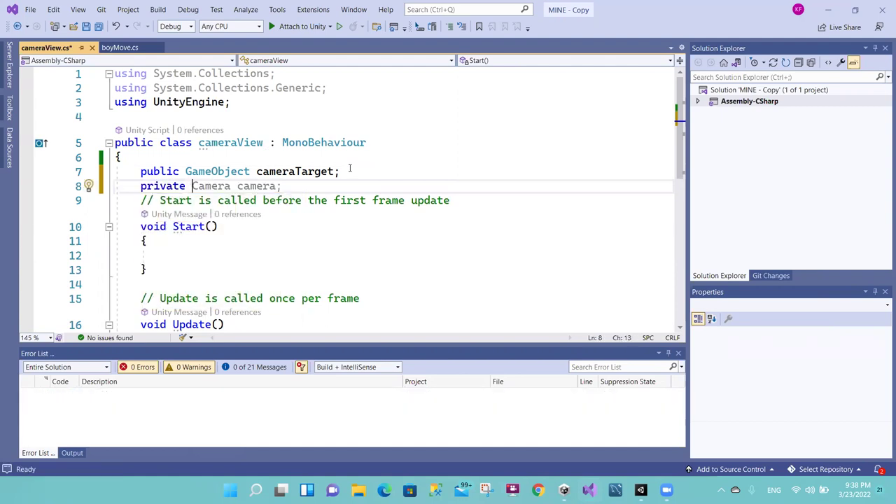
pyautogui.write('tran')
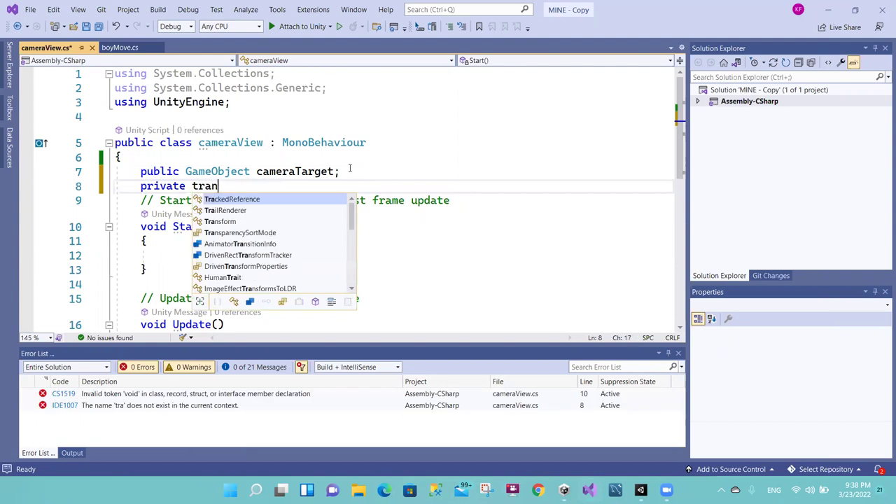
pyautogui.write('s')
pyautogui.press('Tab')
pyautogui.write('t;')
pyautogui.press('Return')
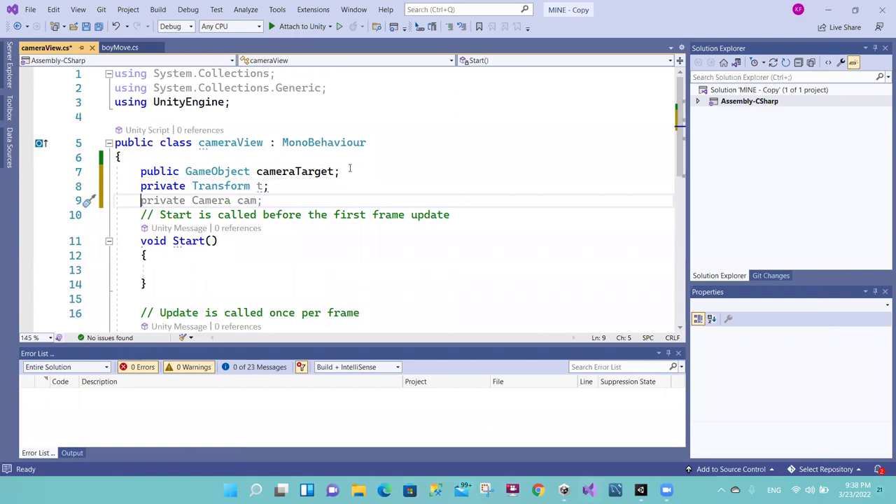
pyautogui.press('BackSpace')
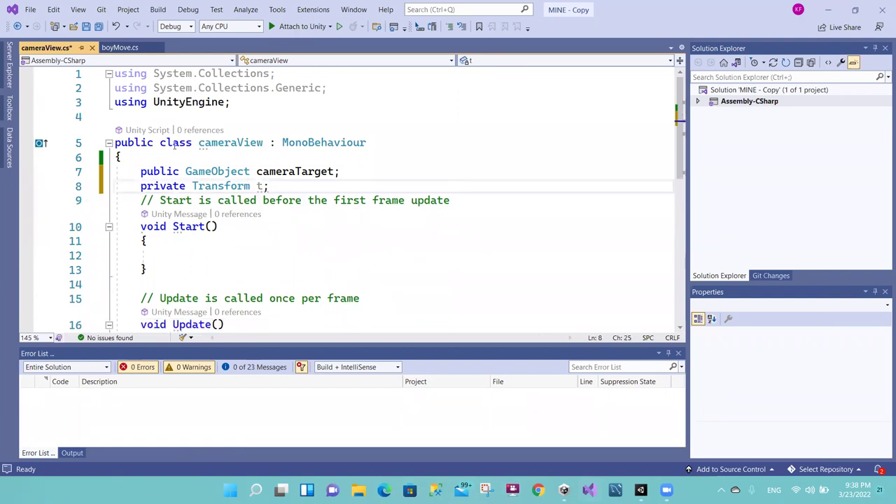
pyautogui.press('Return')
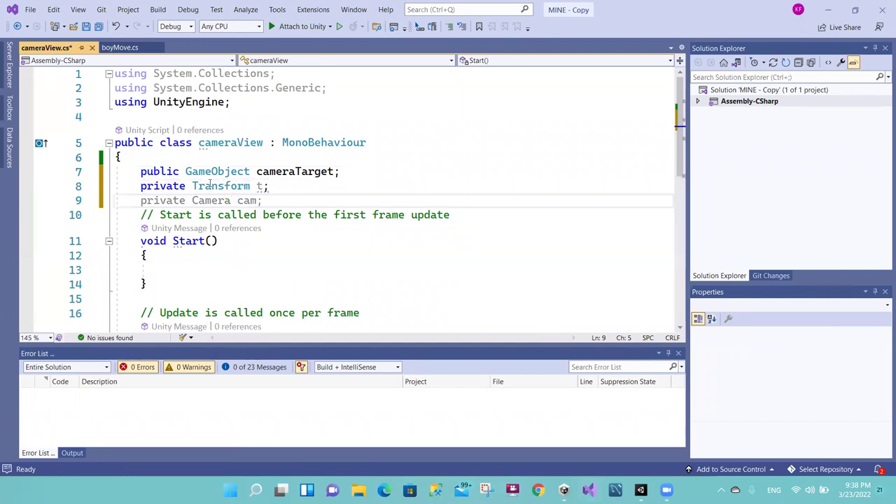
pyautogui.press('Up')
pyautogui.moveTo(145, 185); pyautogui.dragTo(294, 183)
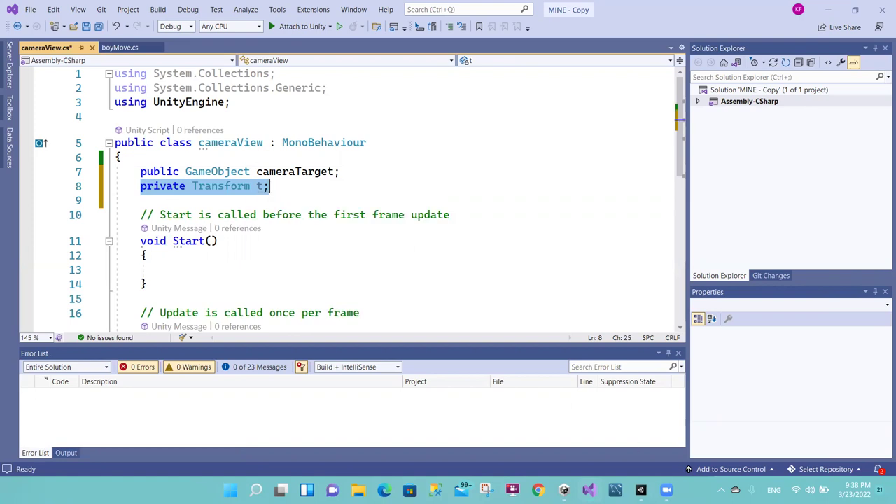
pyautogui.click(640, 490)
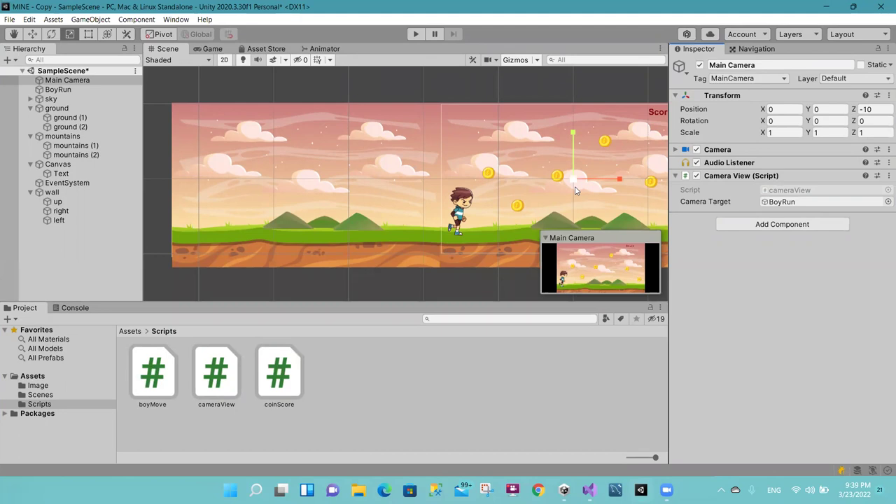
# Step: Highlight the parts of the private Transform t declaration on line 8
pyautogui.moveTo(638, 480)
pyautogui.click(618, 487)
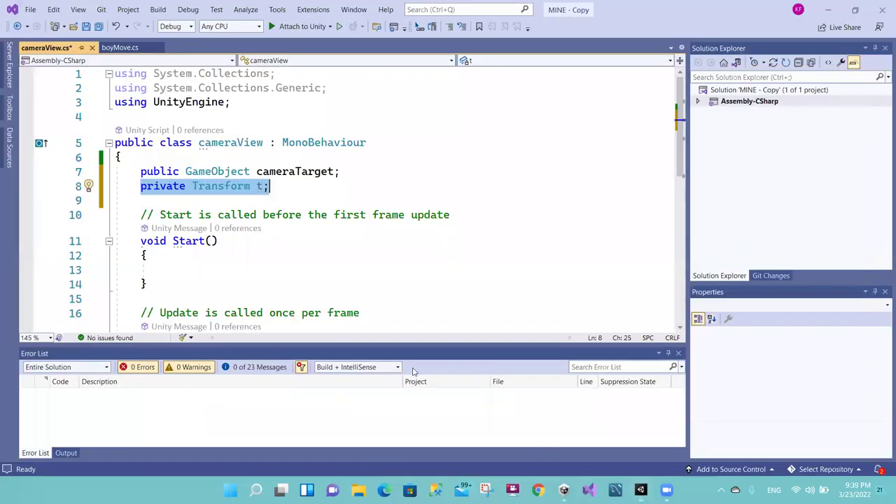
pyautogui.doubleClick(221, 186)
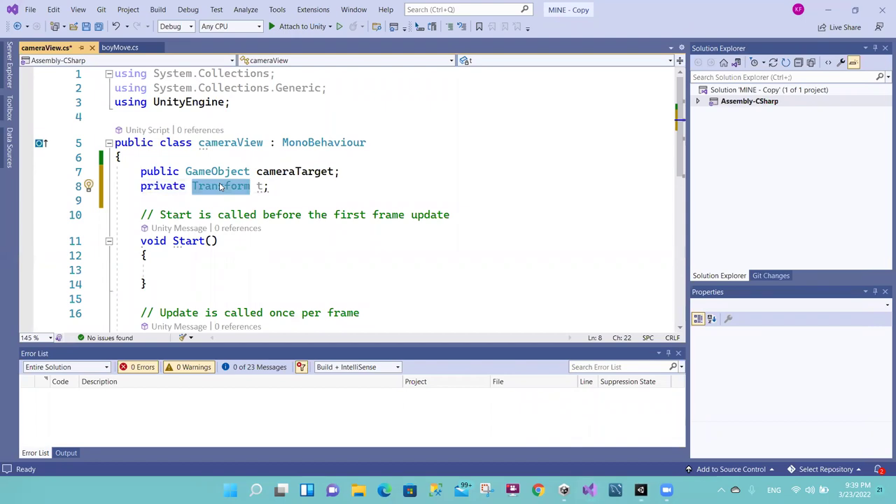
pyautogui.click(278, 188)
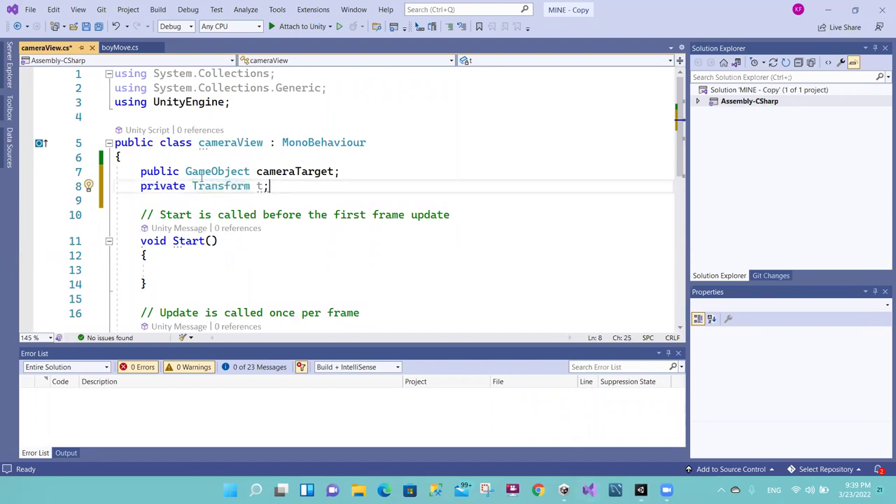
pyautogui.moveTo(139, 187); pyautogui.dragTo(188, 186)
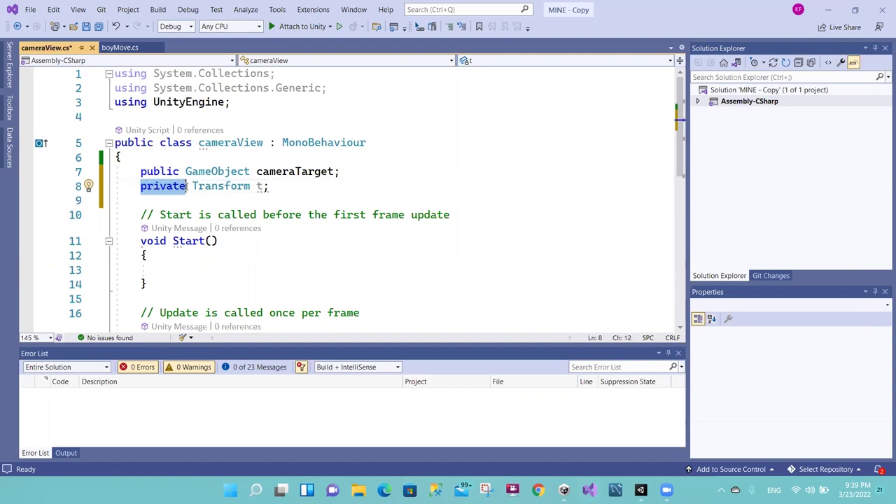
pyautogui.moveTo(188, 186); pyautogui.dragTo(141, 186)
pyautogui.click(231, 186)
pyautogui.doubleClick(261, 186)
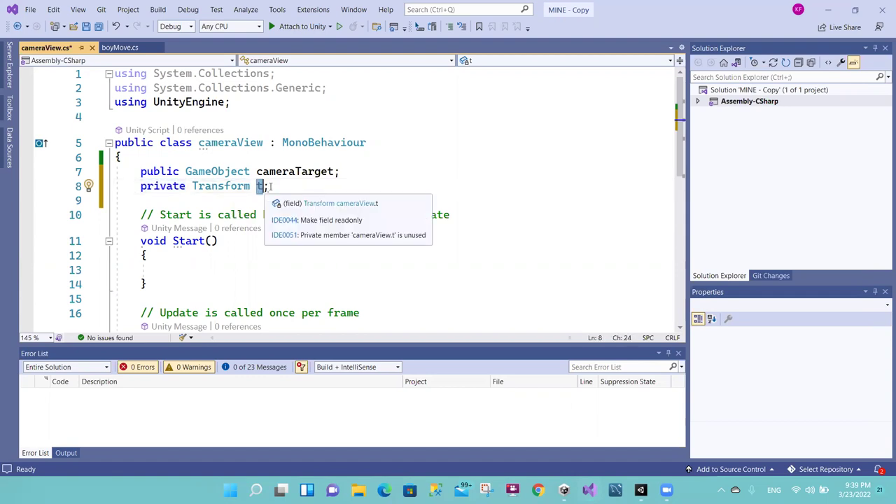
pyautogui.moveTo(270, 186); pyautogui.dragTo(186, 186)
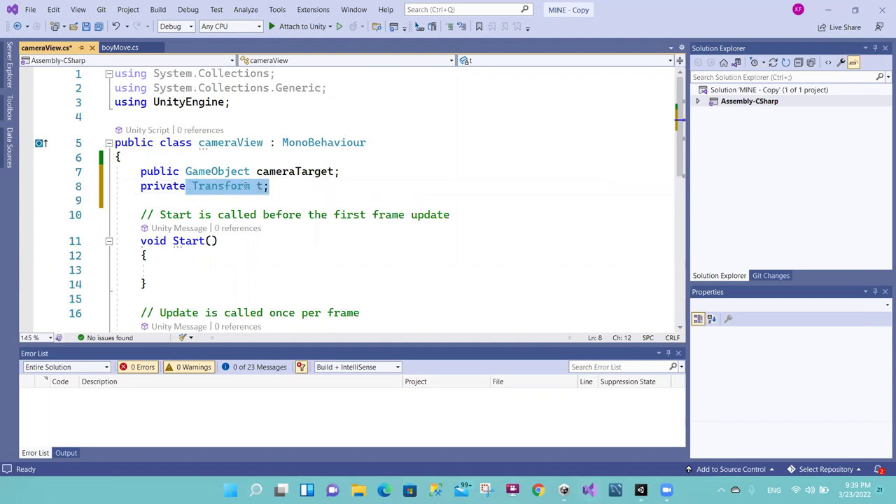
pyautogui.click(271, 187)
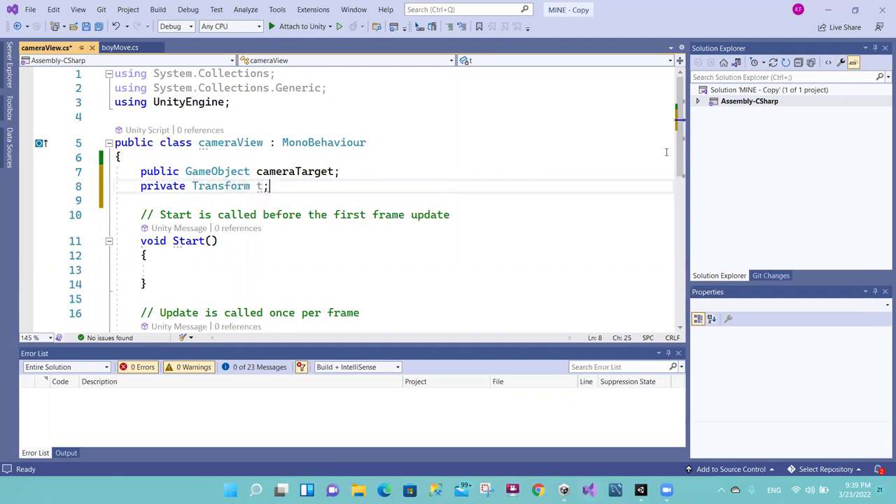
pyautogui.scroll(-2, 679, 140)
# Step: Write 't = cameraTarget.transform;' inside Update() and point out BoyRun as the target
pyautogui.click(170, 259)
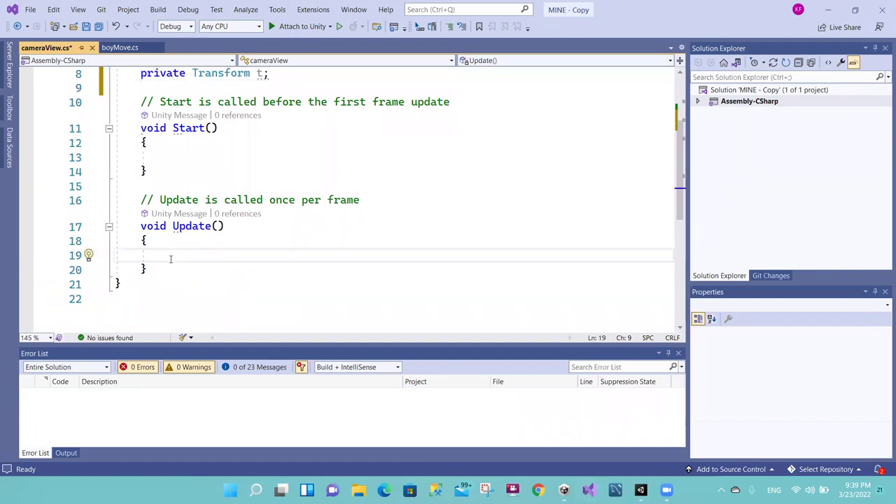
pyautogui.write('t= came')
pyautogui.press('Tab')
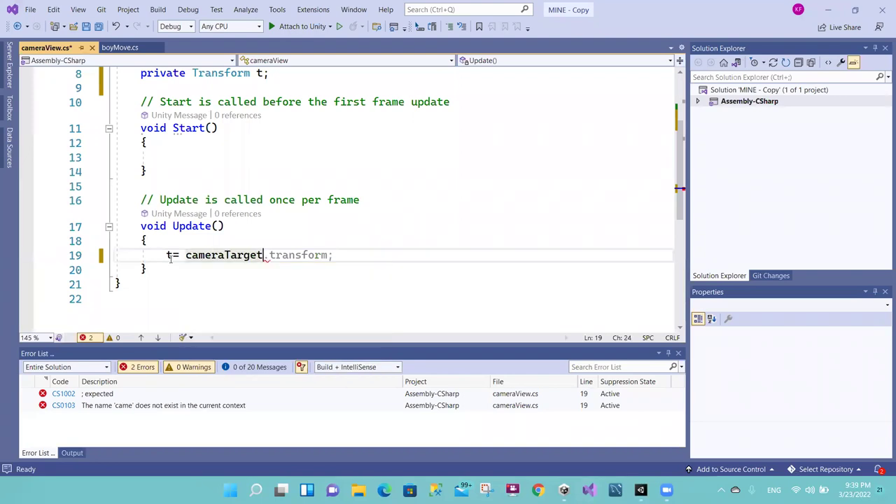
pyautogui.write('.t')
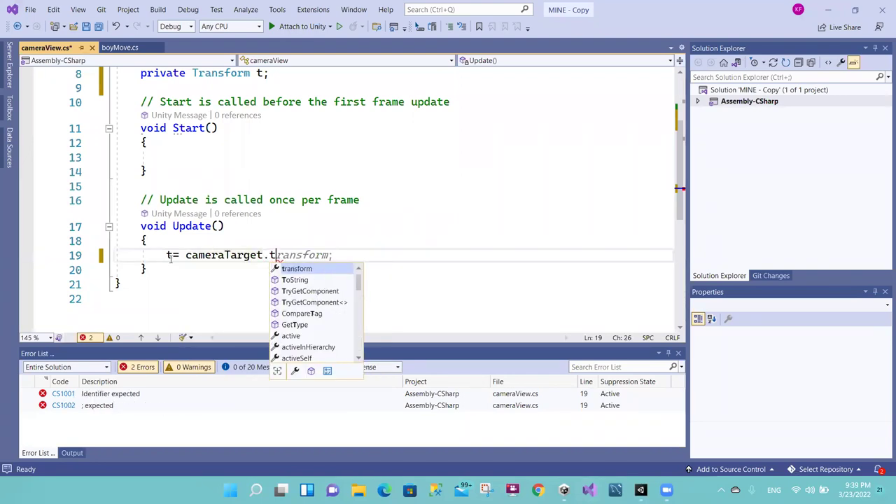
pyautogui.write('ra')
pyautogui.press('Tab')
pyautogui.write(';')
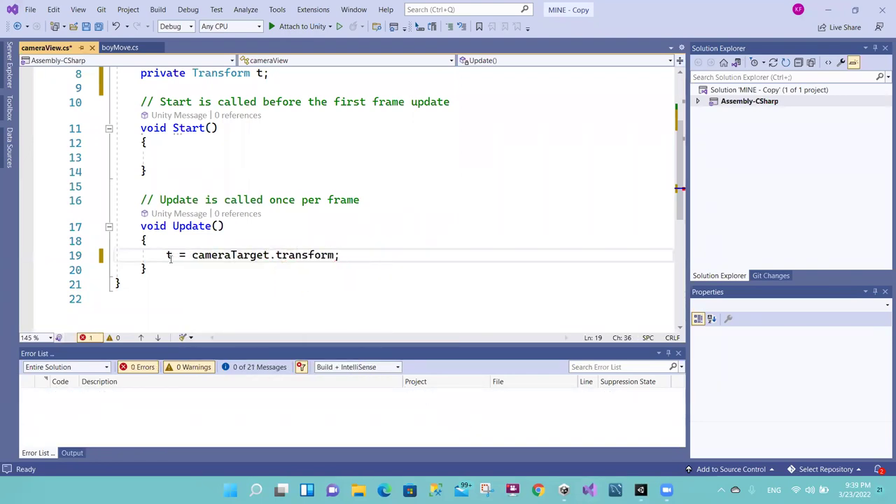
pyautogui.moveTo(336, 254); pyautogui.dragTo(167, 255)
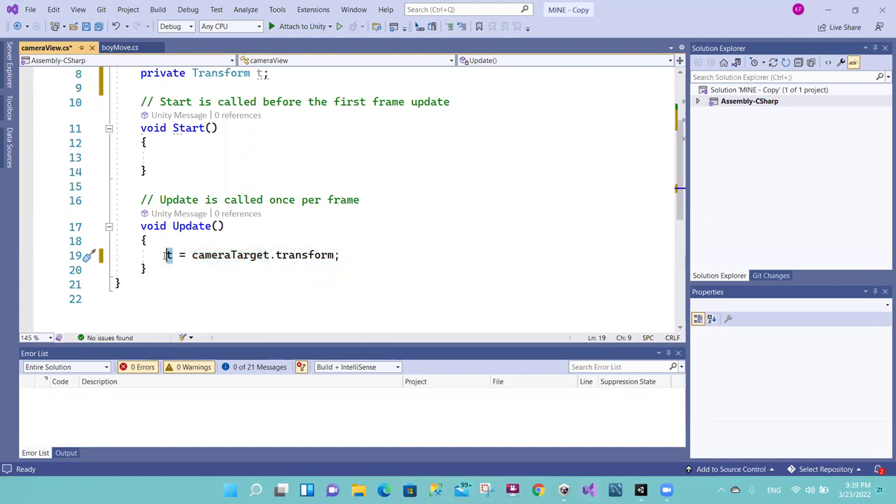
pyautogui.moveTo(340, 255); pyautogui.dragTo(276, 255)
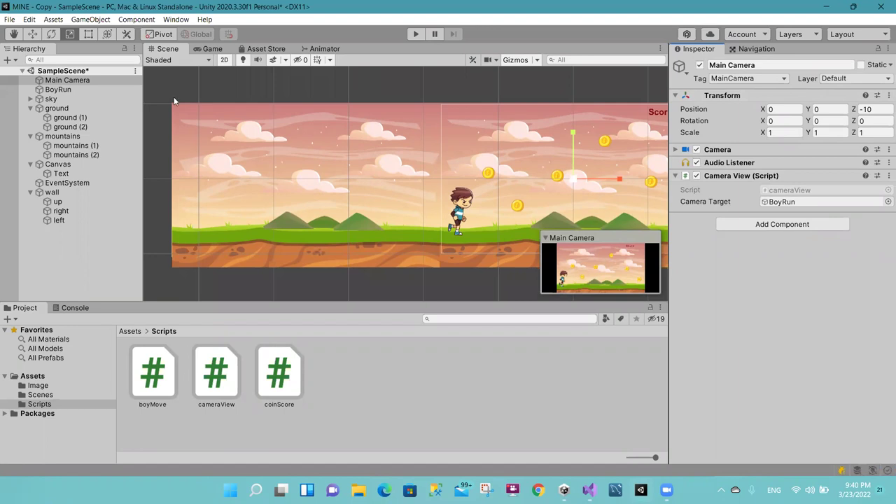
pyautogui.click(79, 89)
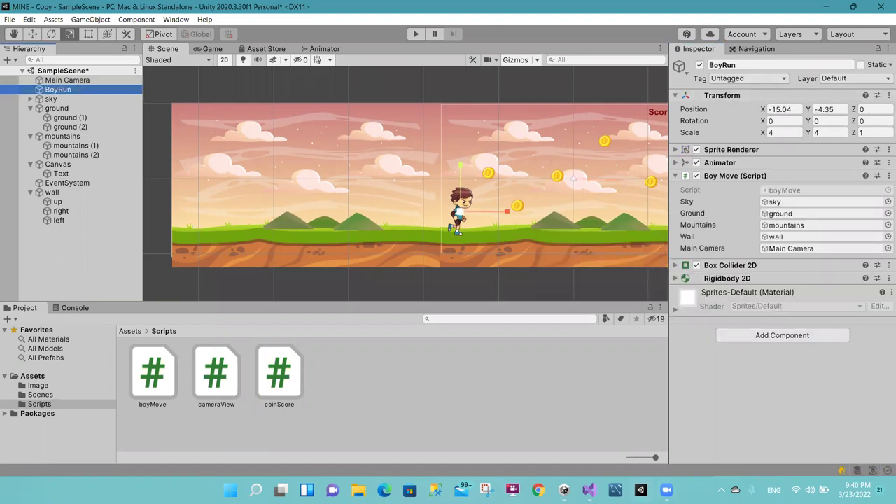
pyautogui.click(589, 489)
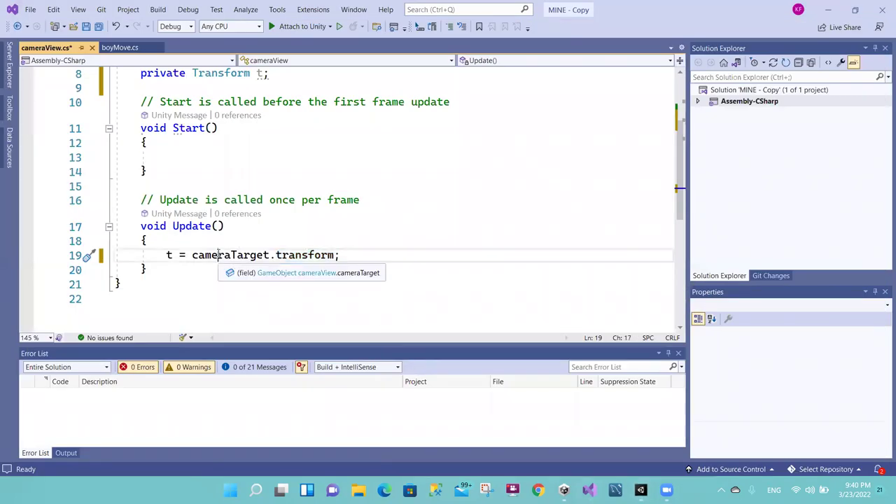
# Step: Highlight t, transform and cameraTarget on line 19
pyautogui.doubleClick(169, 255)
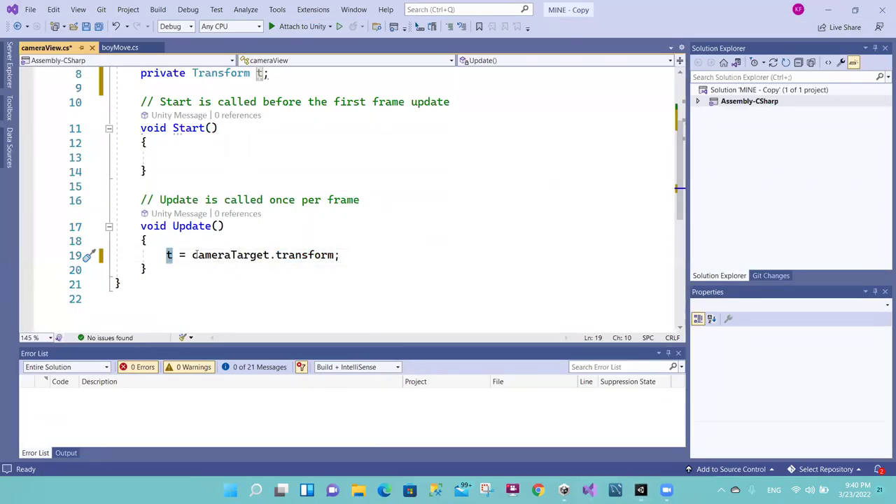
pyautogui.moveTo(276, 255); pyautogui.dragTo(322, 255)
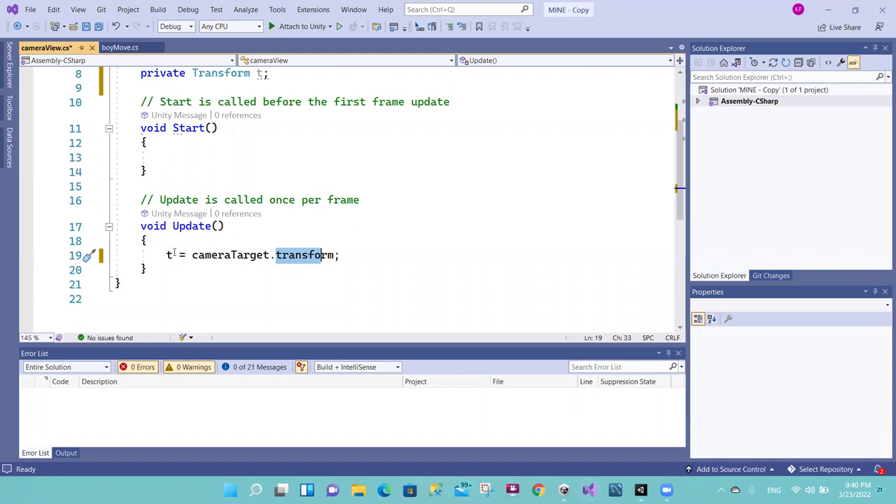
pyautogui.moveTo(192, 254); pyautogui.dragTo(270, 257)
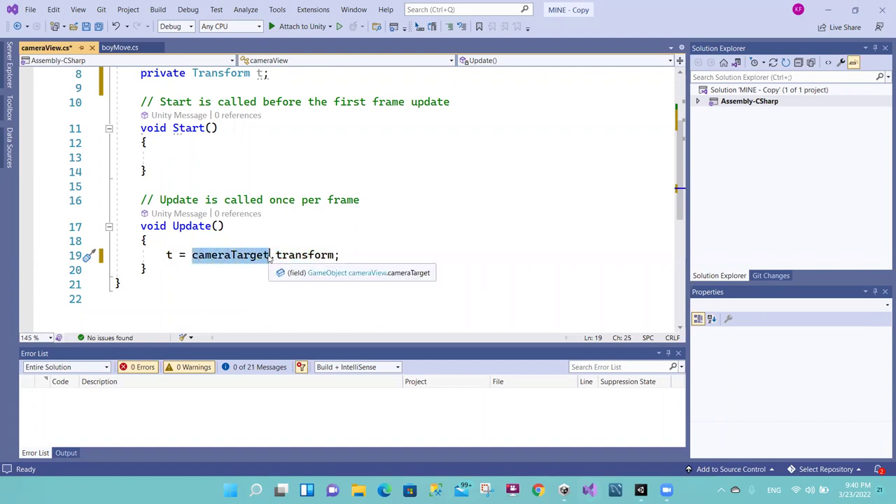
pyautogui.click(344, 255)
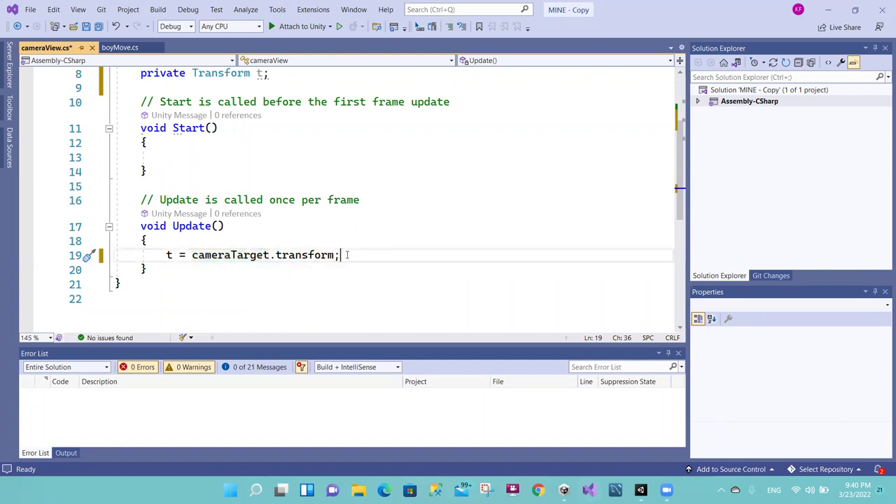
# Step: Write transform.position = new Vector3(t.position.x, t.position.y, t.position.z); on line 20
pyautogui.press('Return')
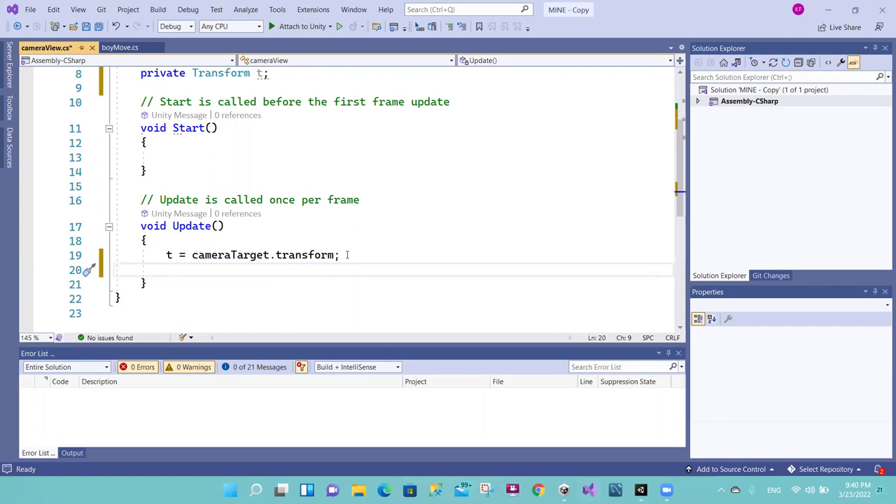
pyautogui.write('tra')
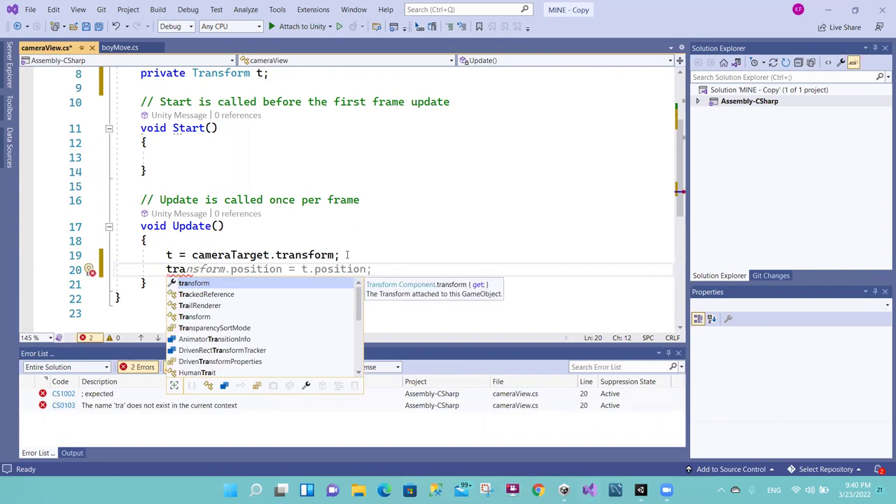
pyautogui.press('Tab')
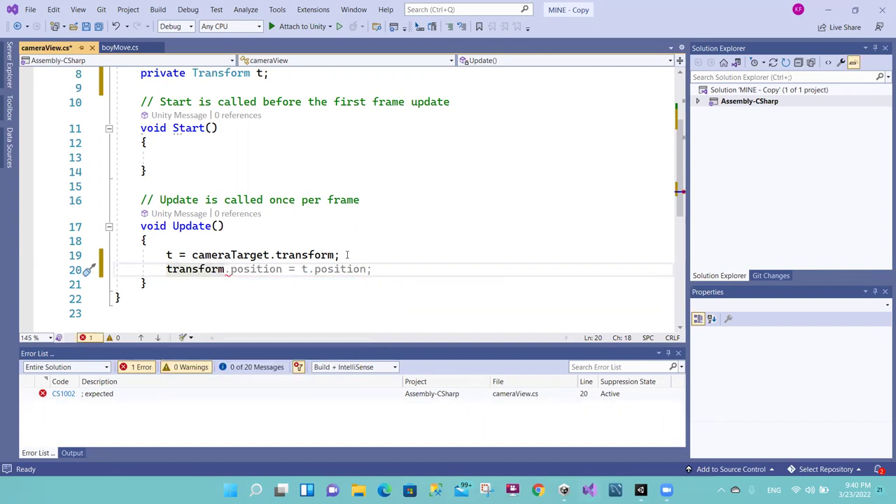
pyautogui.write('.pos')
pyautogui.press('Tab')
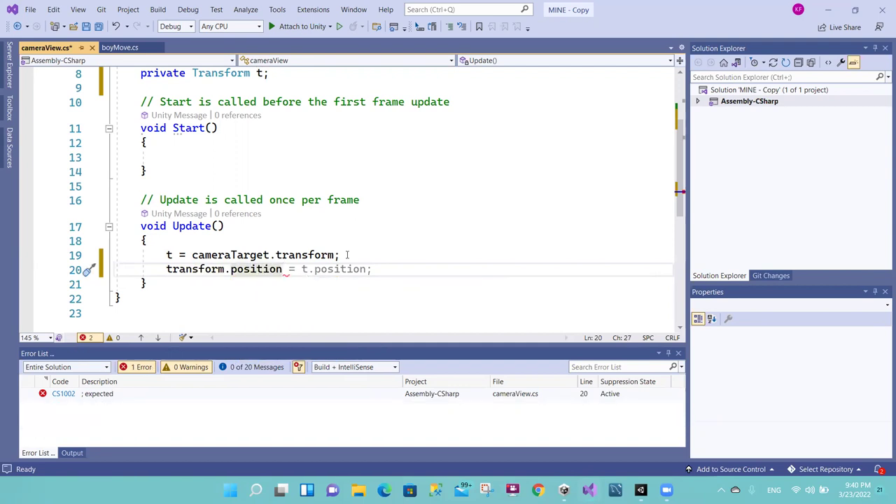
pyautogui.write('= new ')
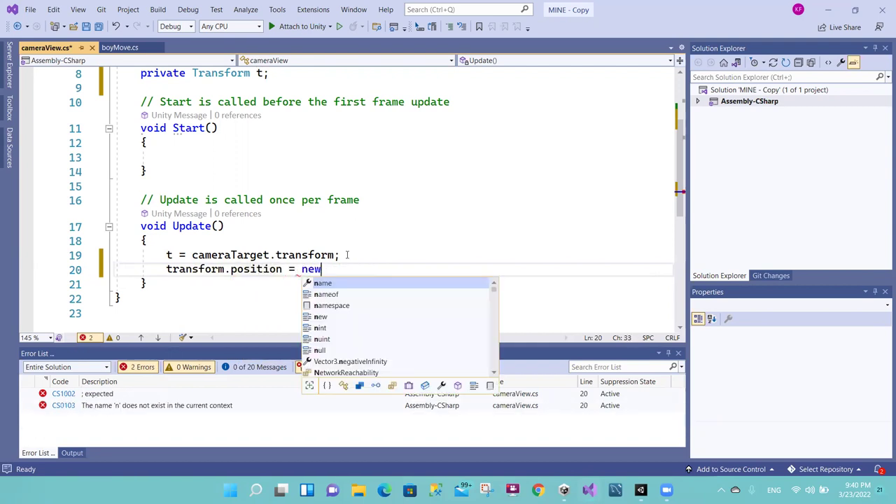
pyautogui.write('v')
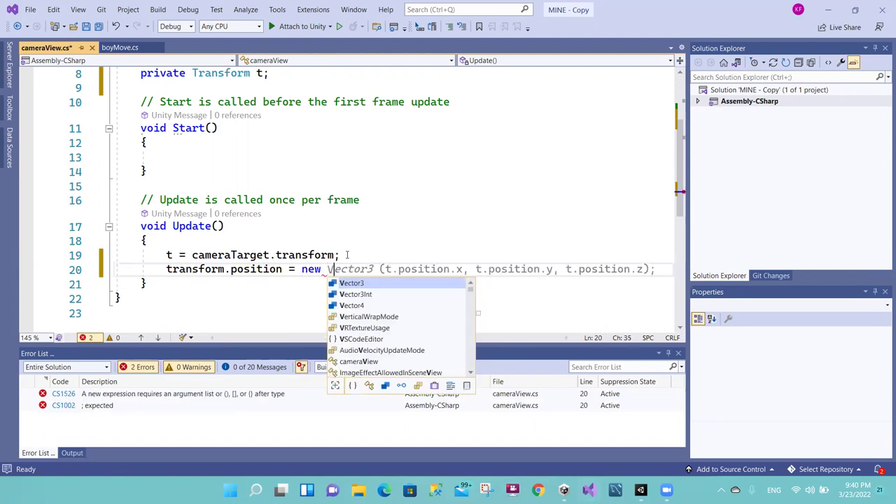
pyautogui.write('ex')
pyautogui.press('Return')
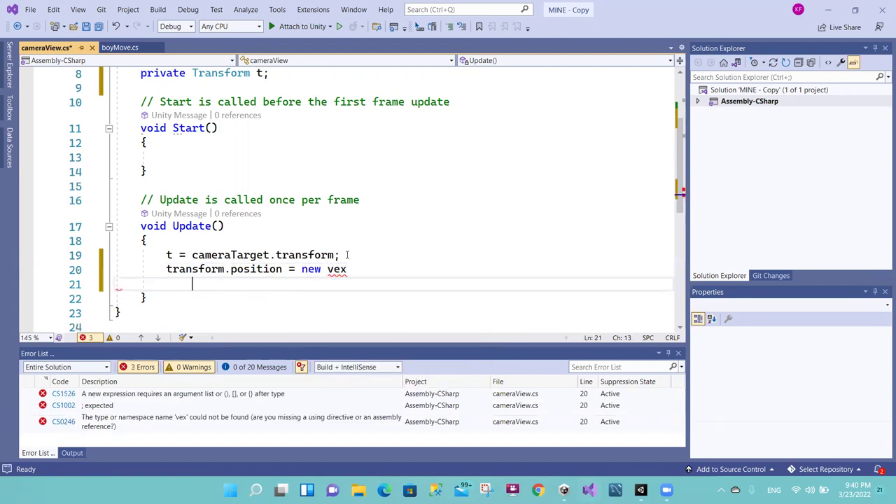
pyautogui.press('BackSpace')
pyautogui.press('BackSpace')
pyautogui.press('BackSpace')
pyautogui.write('ct')
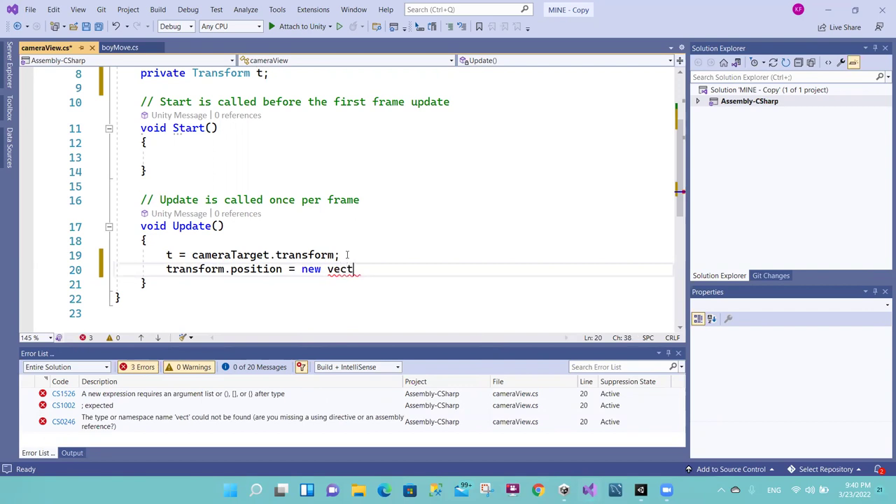
pyautogui.hotkey('ctrl', 'space')
pyautogui.press('Tab')
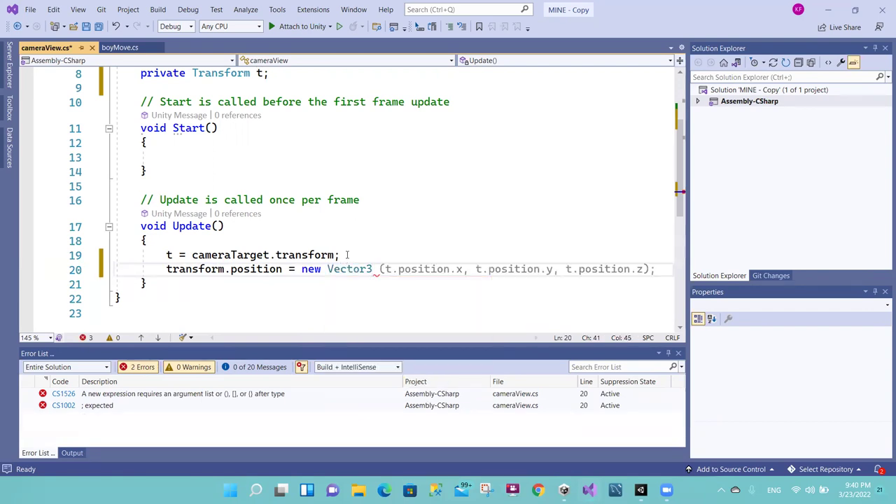
pyautogui.press('Tab')
# Step: Point out transform, position, new Vector3 and its arguments, then cameraTarget on line 19
pyautogui.click(409, 255)
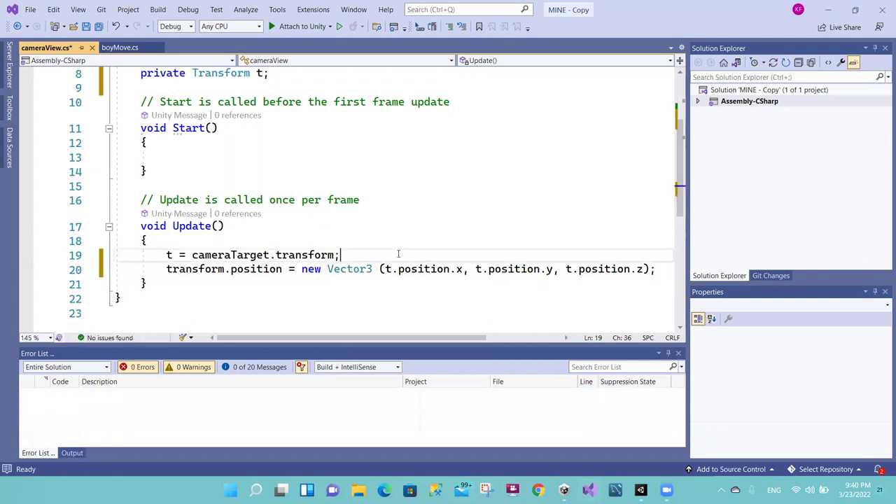
pyautogui.click(202, 269)
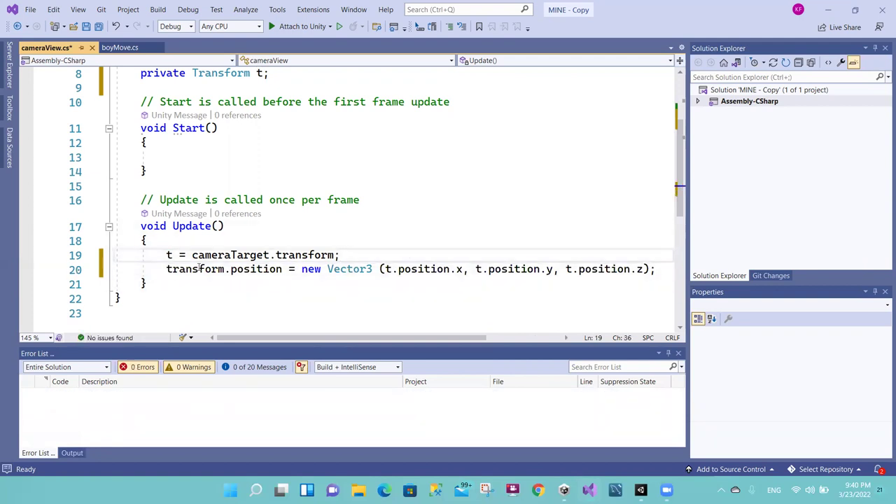
pyautogui.click(265, 270)
pyautogui.click(304, 270)
pyautogui.moveTo(302, 269); pyautogui.dragTo(373, 269)
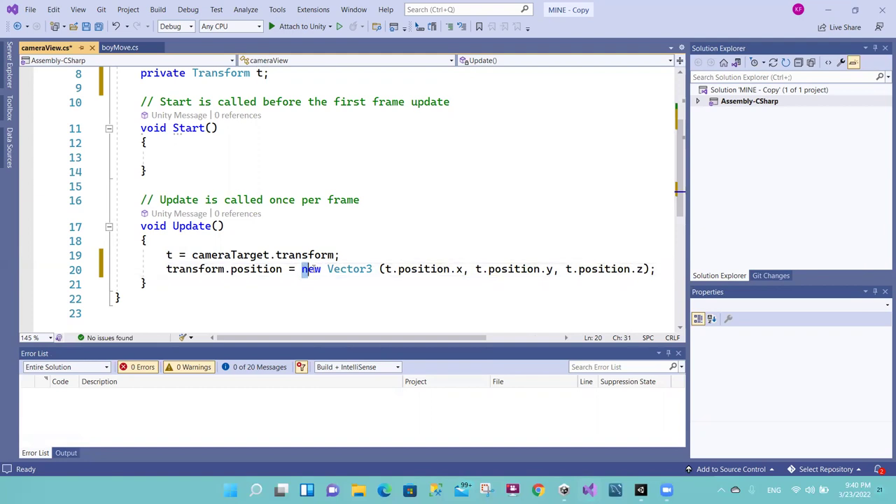
pyautogui.click(383, 269)
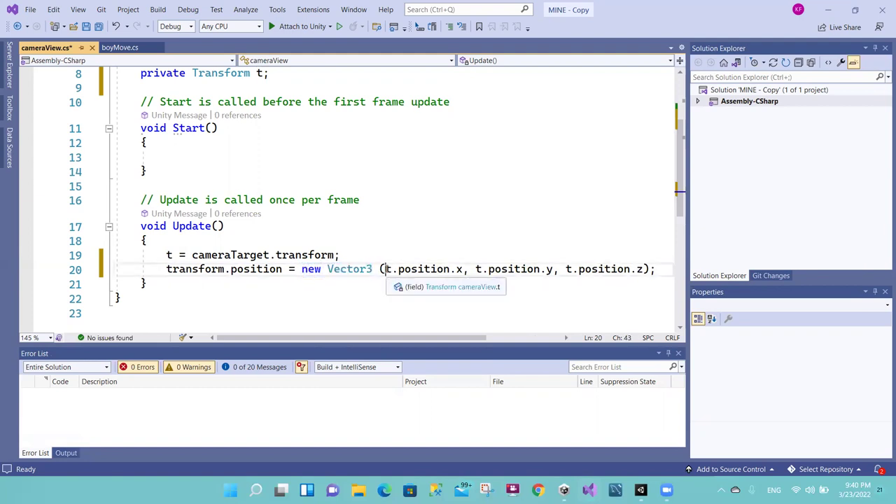
pyautogui.click(463, 269)
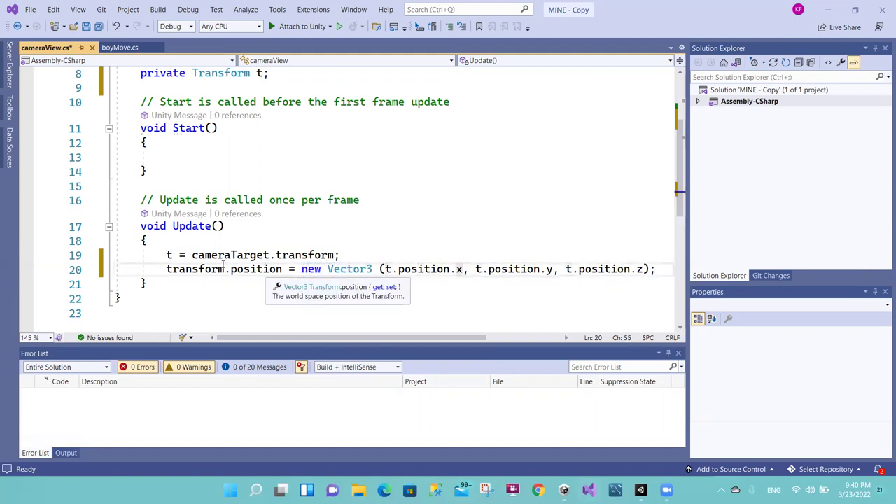
pyautogui.click(334, 255)
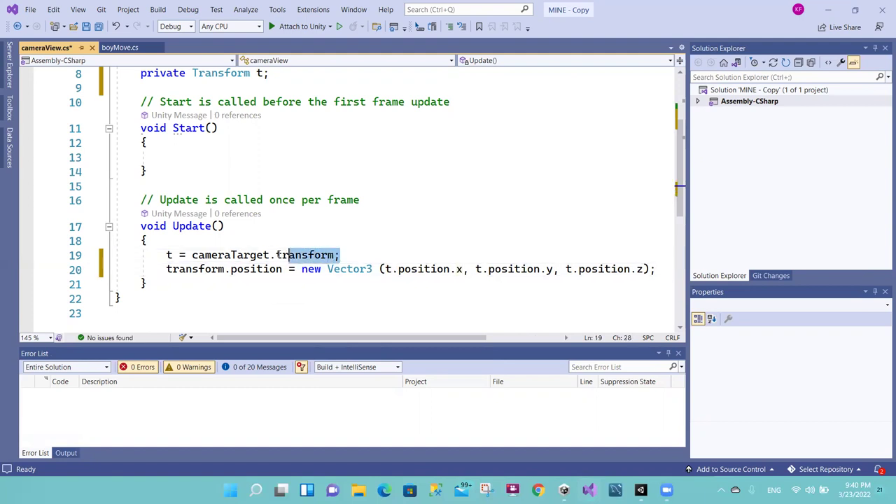
pyautogui.click(269, 255)
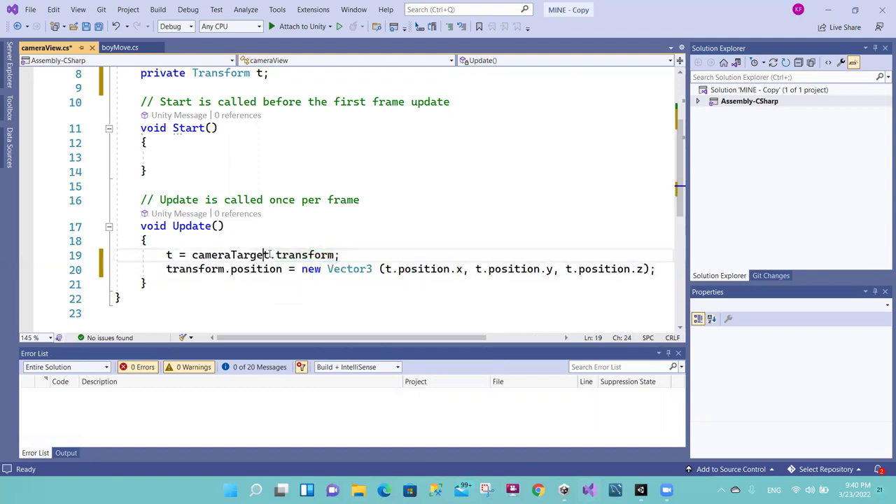
# Step: Try prefixing transform on line 20 with cameraTarget., then delete the prefix again
pyautogui.click(168, 255)
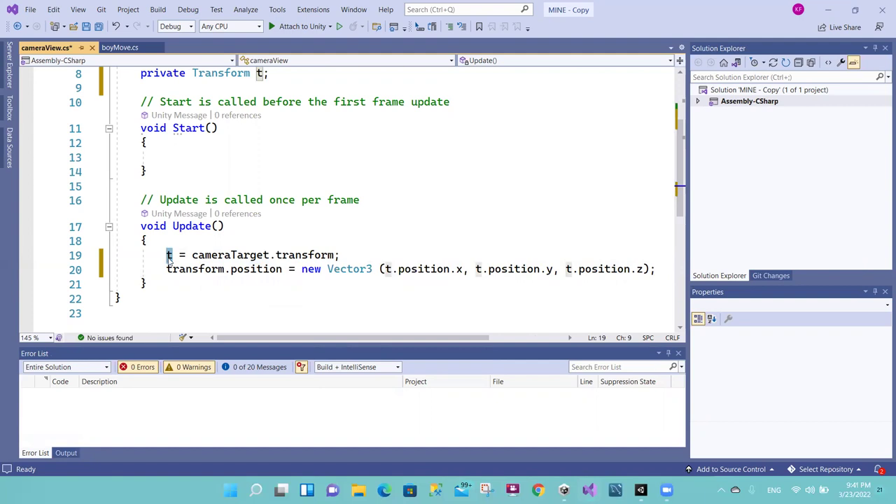
pyautogui.click(200, 270)
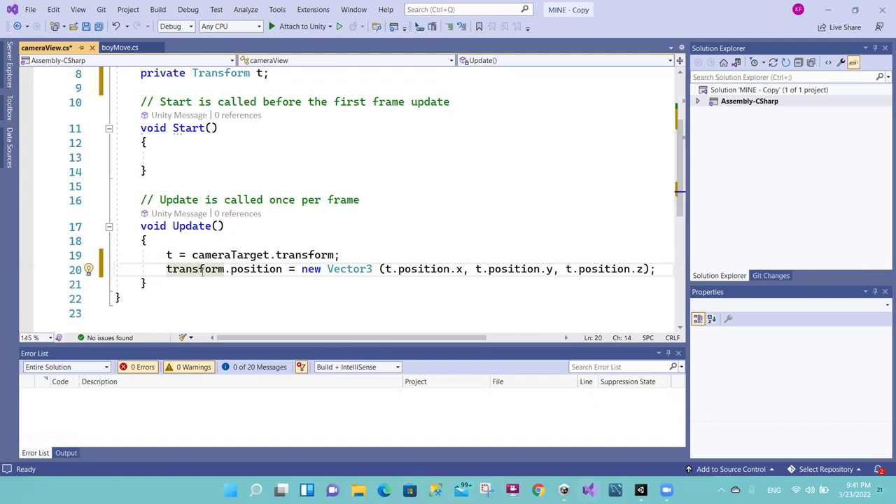
pyautogui.moveTo(166, 270); pyautogui.dragTo(287, 272)
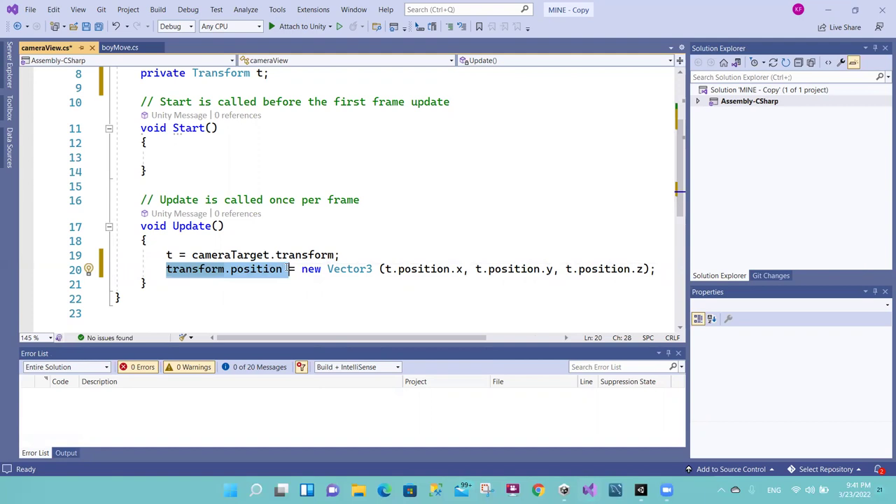
pyautogui.click(169, 270)
pyautogui.write('amera')
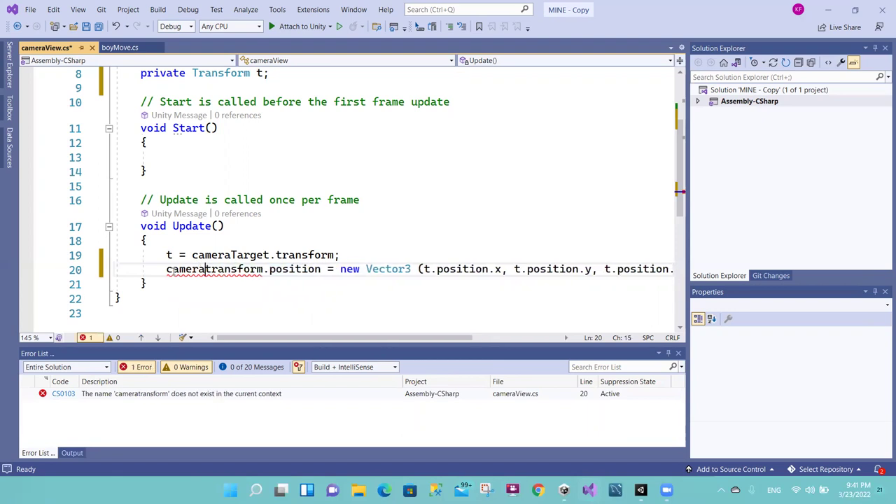
pyautogui.write('Target.')
pyautogui.press('Right')
pyautogui.press('Right')
pyautogui.press('Right')
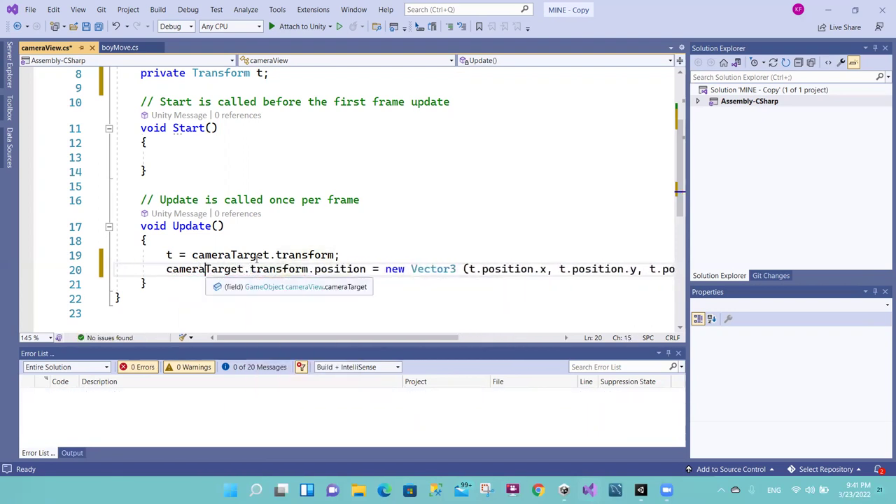
pyautogui.moveTo(365, 269); pyautogui.dragTo(167, 270)
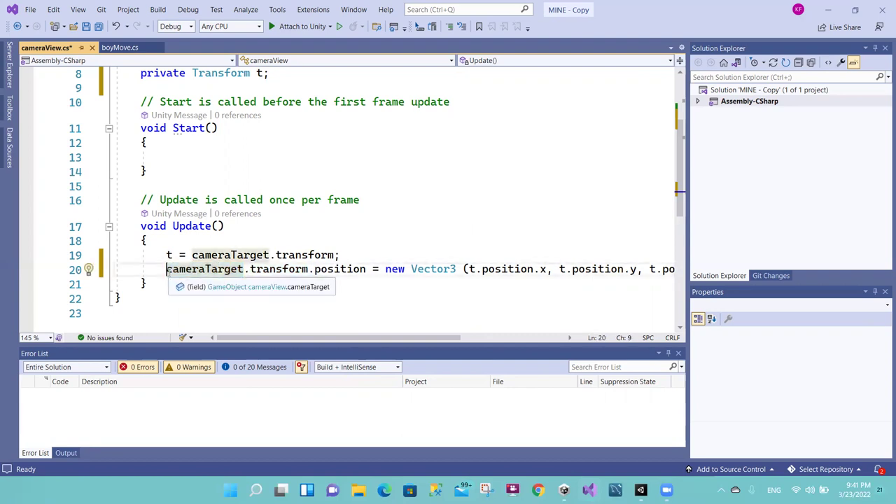
pyautogui.moveTo(167, 269); pyautogui.dragTo(250, 271)
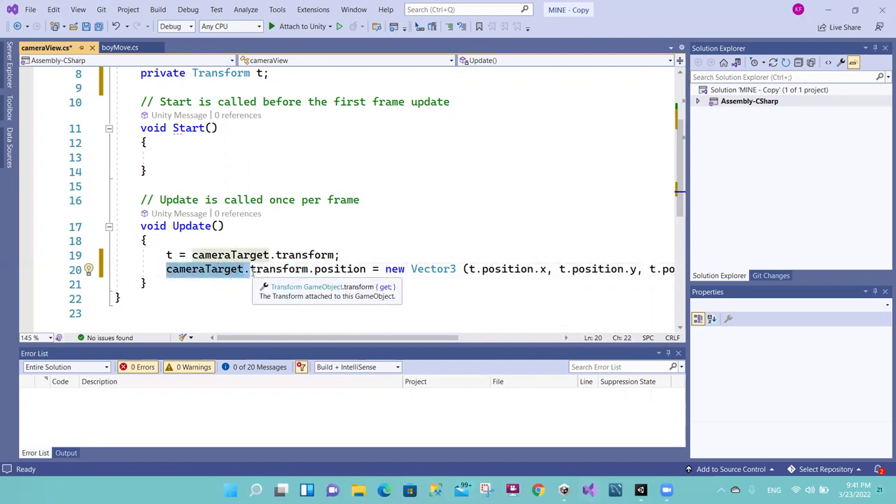
pyautogui.press('Delete')
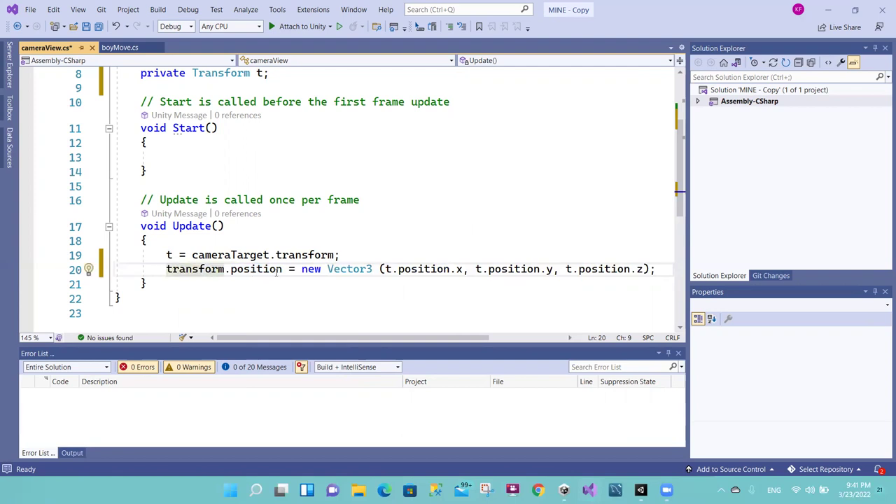
# Step: Review line 20's transform.position = new Vector3 using t's x, y, z, and save cameraView.cs
pyautogui.moveTo(283, 268); pyautogui.dragTo(166, 270)
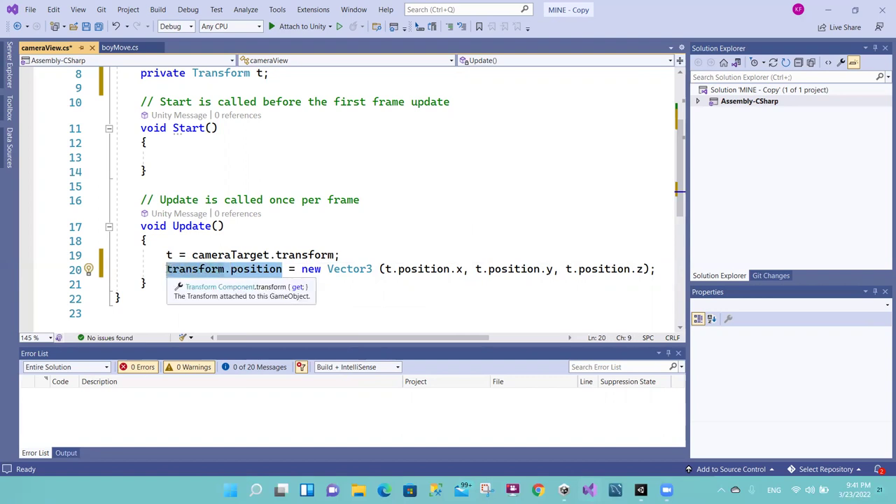
pyautogui.click(167, 270)
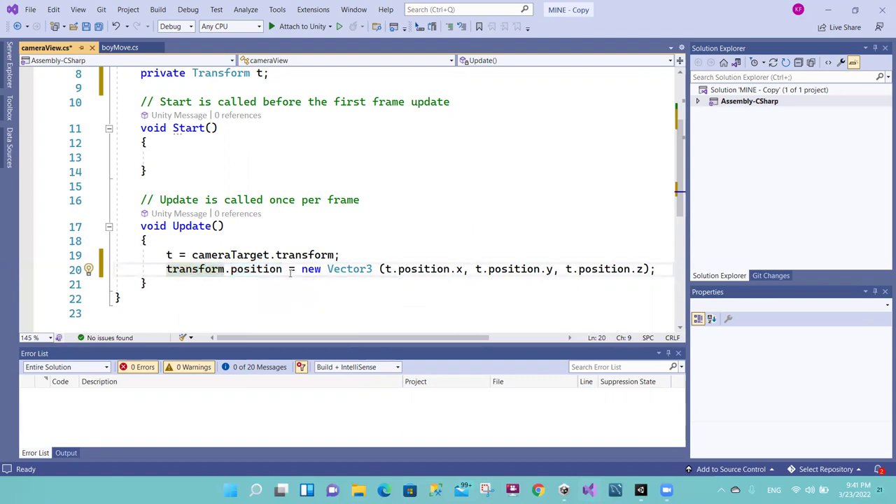
pyautogui.moveTo(339, 255)
pyautogui.mouseDown()
pyautogui.moveTo(192, 254)
pyautogui.moveTo(272, 255)
pyautogui.mouseUp()
pyautogui.click(172, 255)
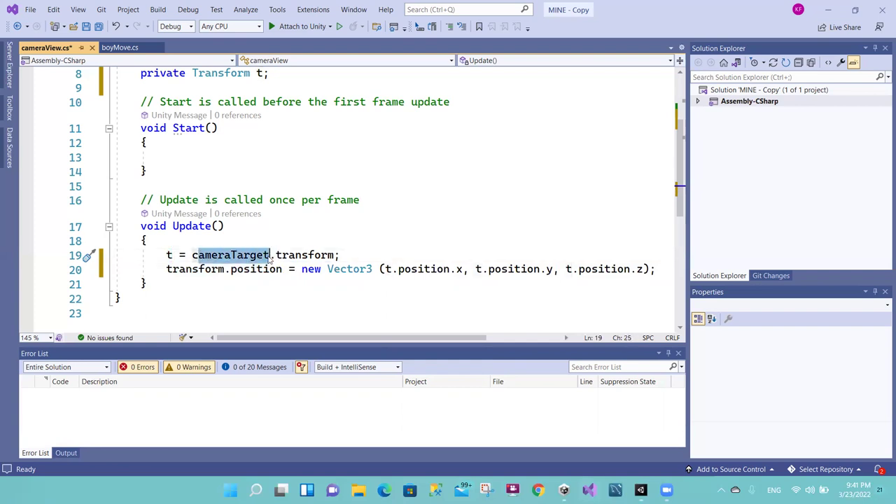
pyautogui.click(168, 270)
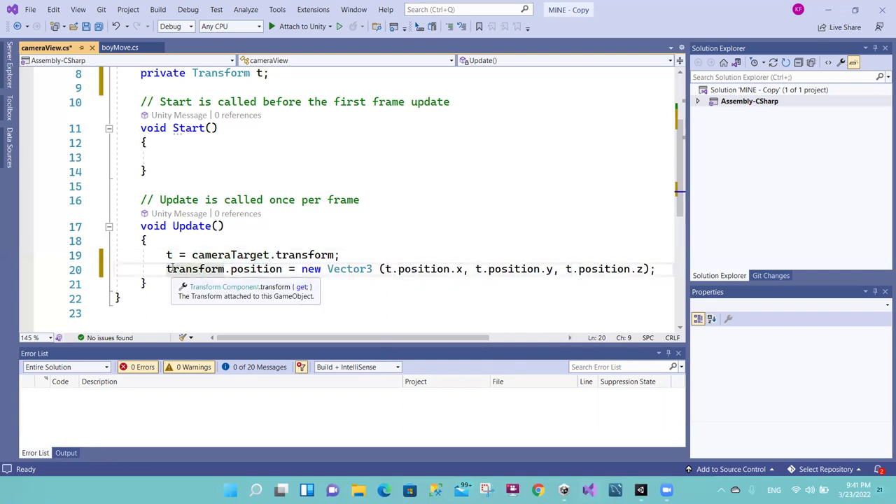
pyautogui.click(211, 269)
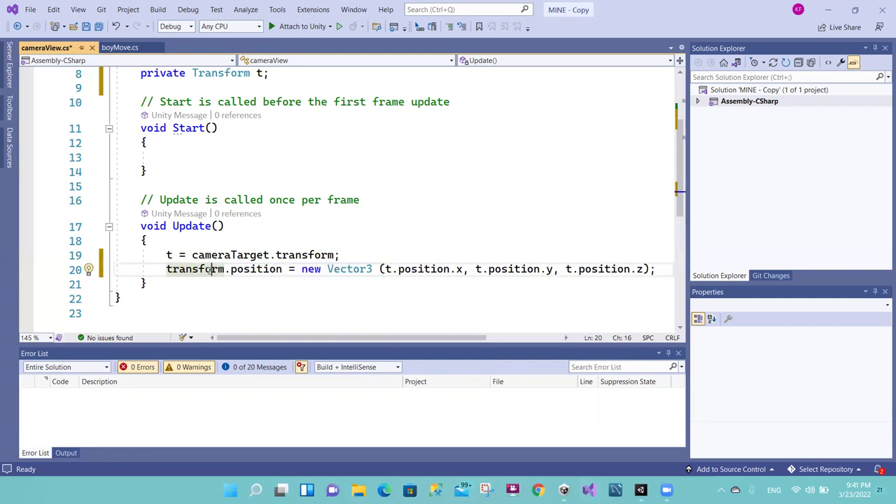
pyautogui.click(281, 269)
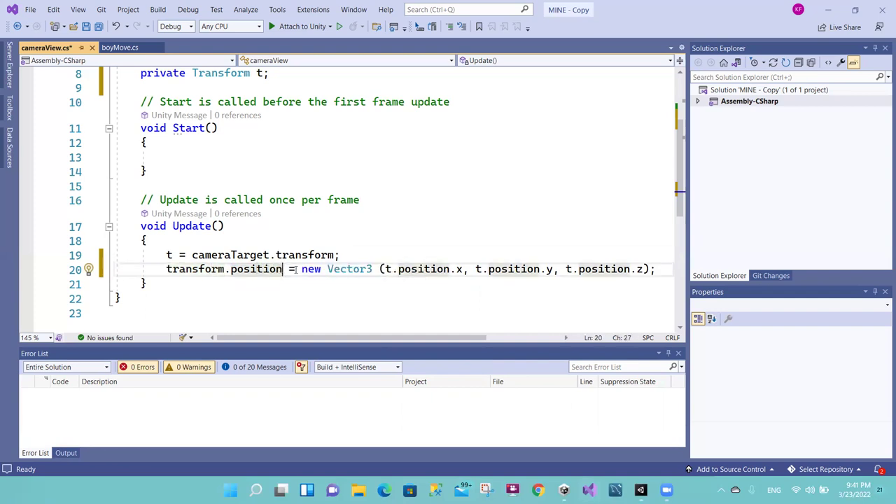
pyautogui.click(303, 270)
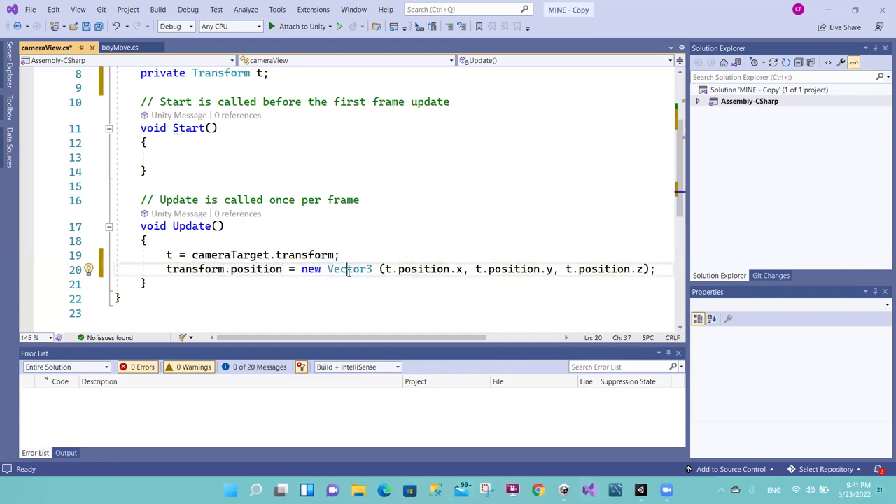
pyautogui.click(606, 269)
pyautogui.moveTo(386, 270)
pyautogui.mouseDown()
pyautogui.moveTo(650, 270)
pyautogui.moveTo(238, 273)
pyautogui.mouseUp()
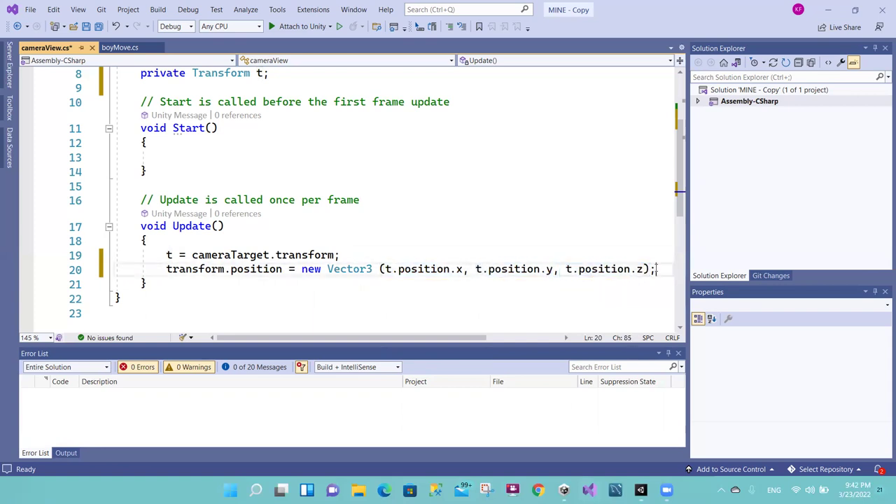
pyautogui.hotkey('ctrl', 's')
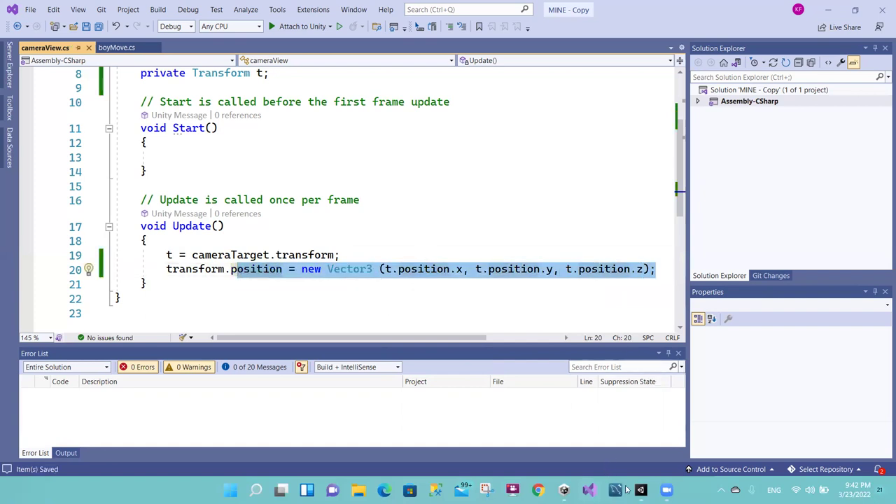
# Step: Save the scene, test-run the game (blue screen, SCORE: 0), stop it, and return to Visual Studio
pyautogui.click(641, 490)
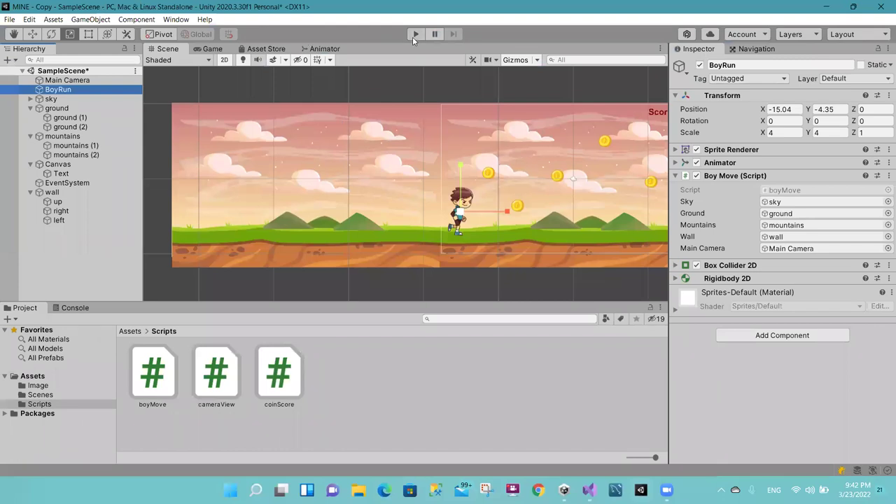
pyautogui.hotkey('ctrl', 's')
pyautogui.click(413, 39)
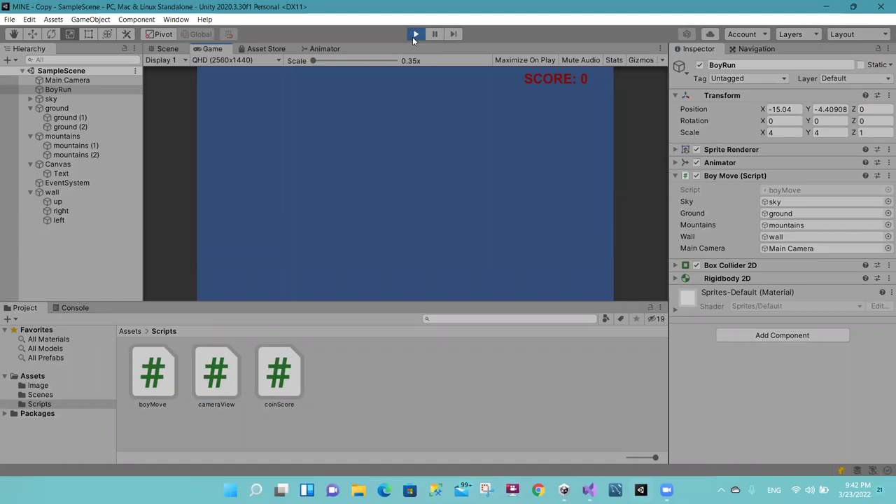
pyautogui.click(415, 34)
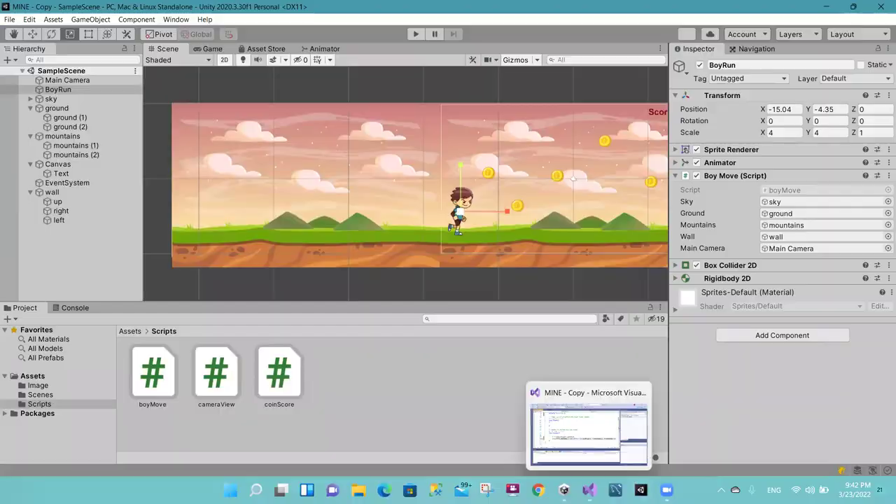
pyautogui.click(663, 489)
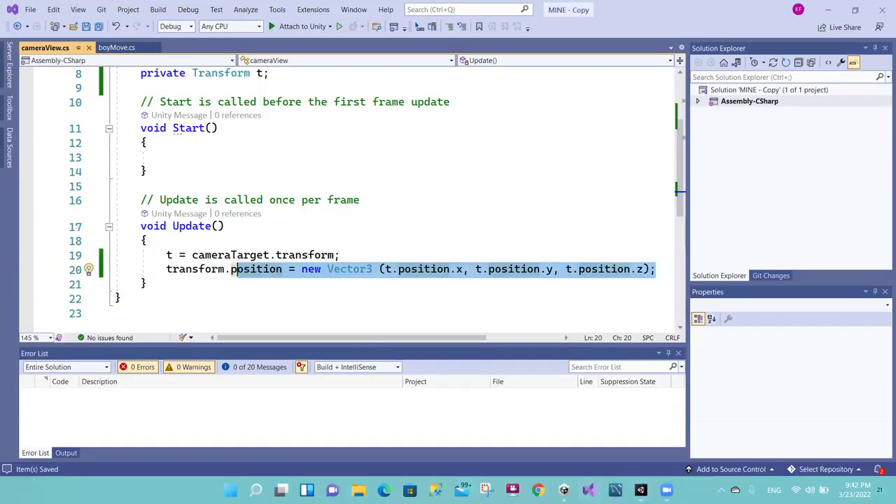
pyautogui.click(417, 261)
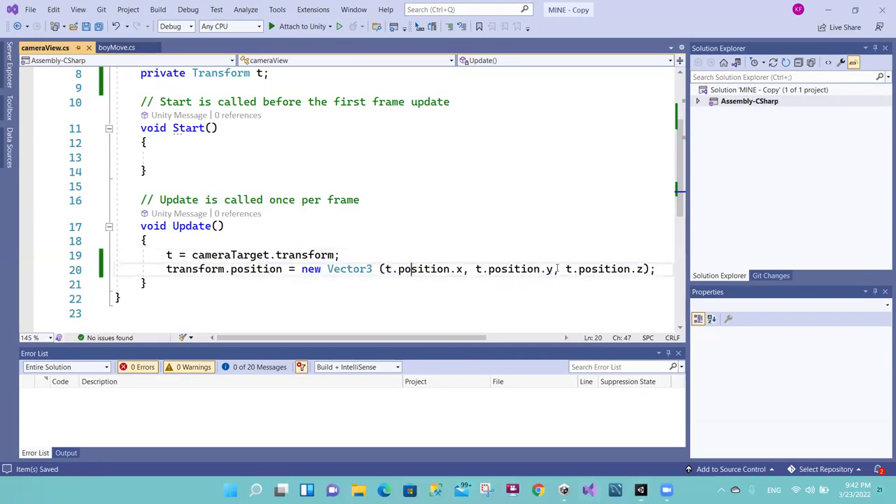
pyautogui.click(630, 270)
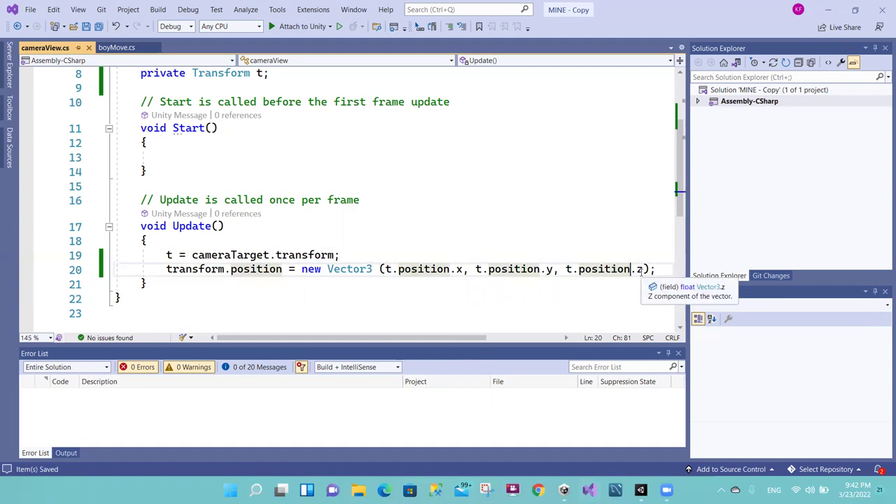
pyautogui.moveTo(640, 272); pyautogui.dragTo(564, 281)
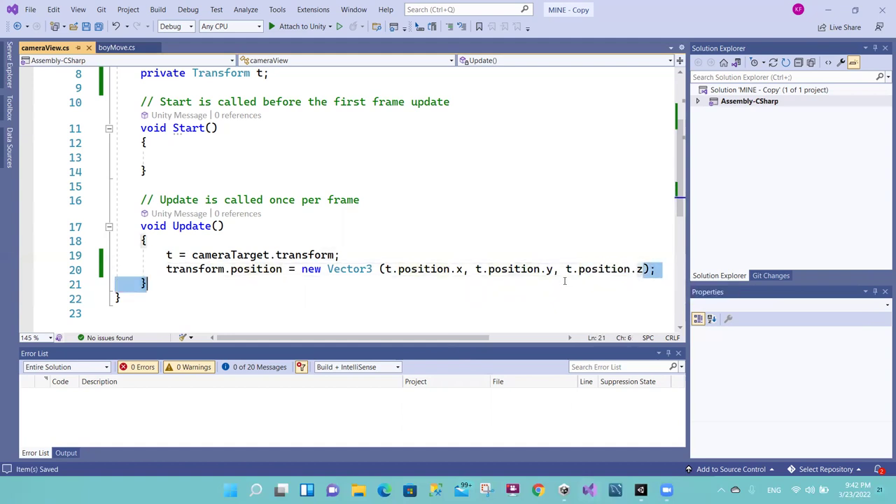
pyautogui.click(569, 269)
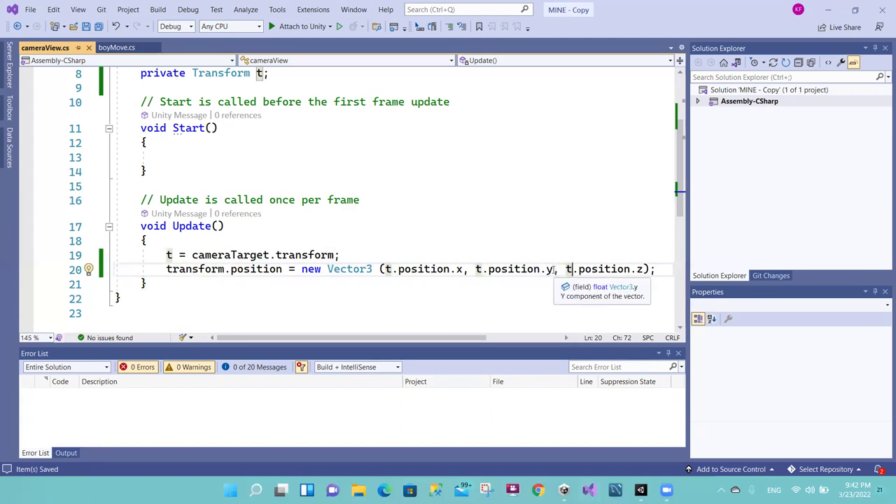
pyautogui.moveTo(553, 269); pyautogui.dragTo(425, 270)
pyautogui.click(425, 270)
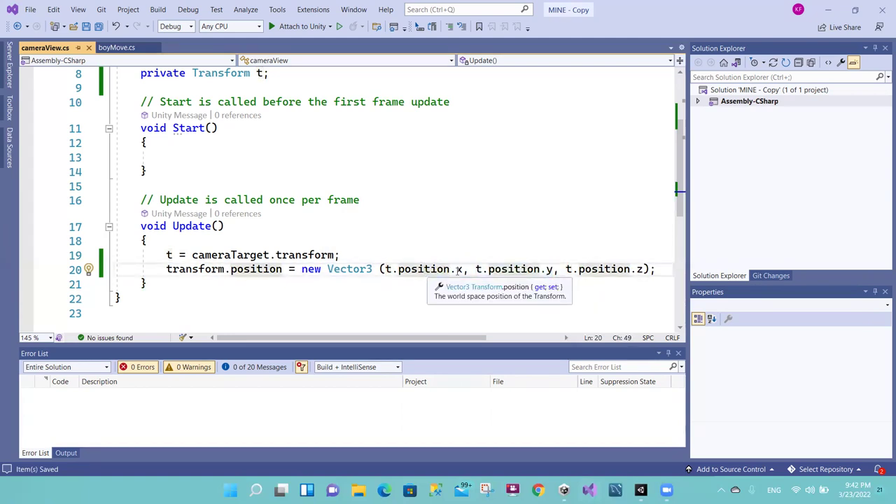
pyautogui.moveTo(546, 270); pyautogui.dragTo(540, 269)
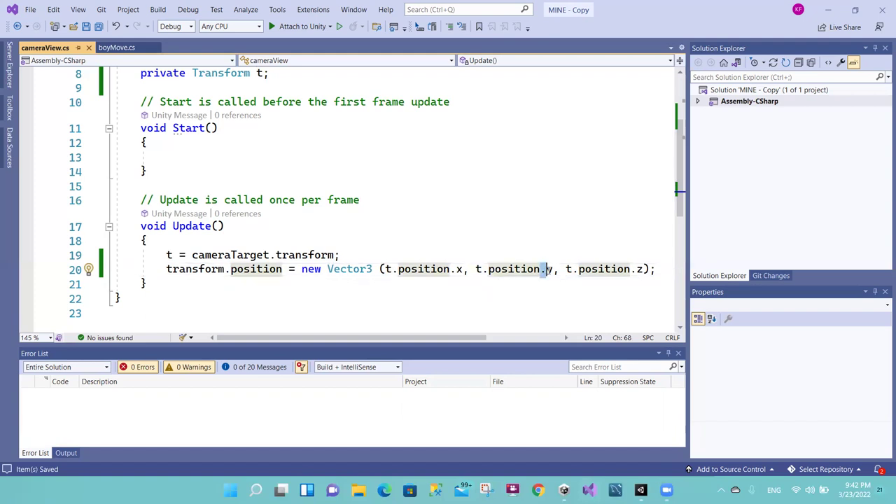
pyautogui.click(567, 270)
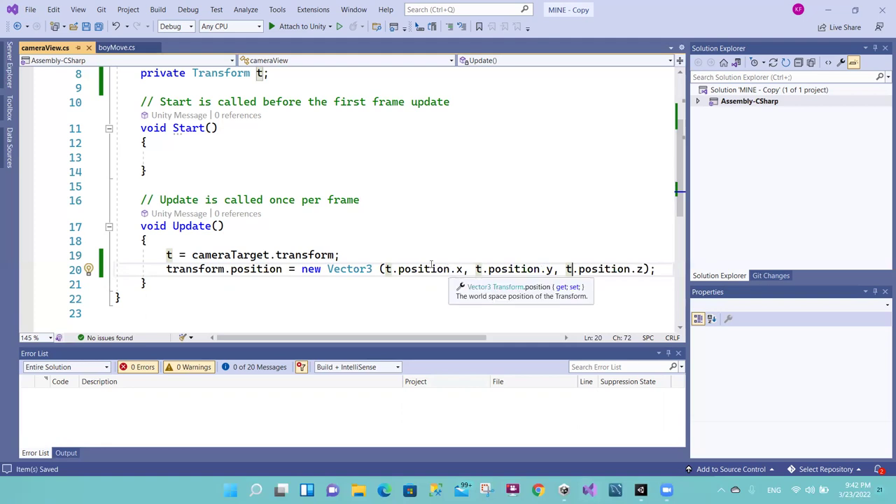
pyautogui.click(457, 270)
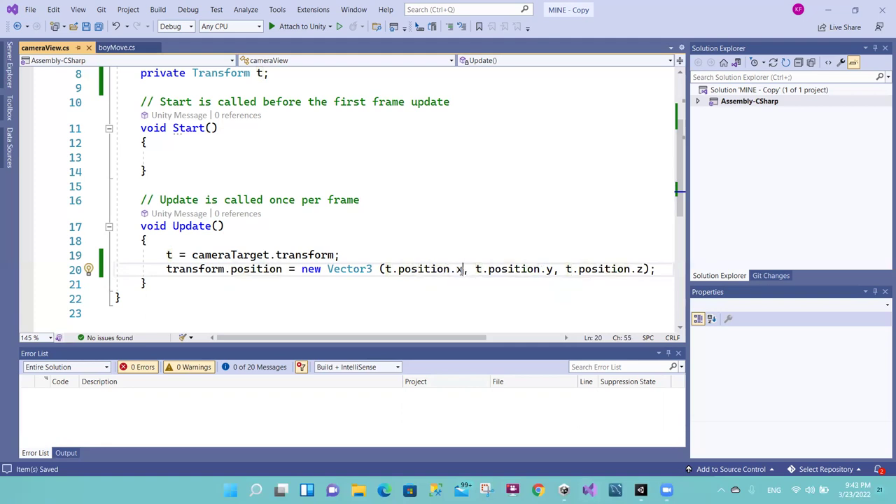
pyautogui.click(386, 269)
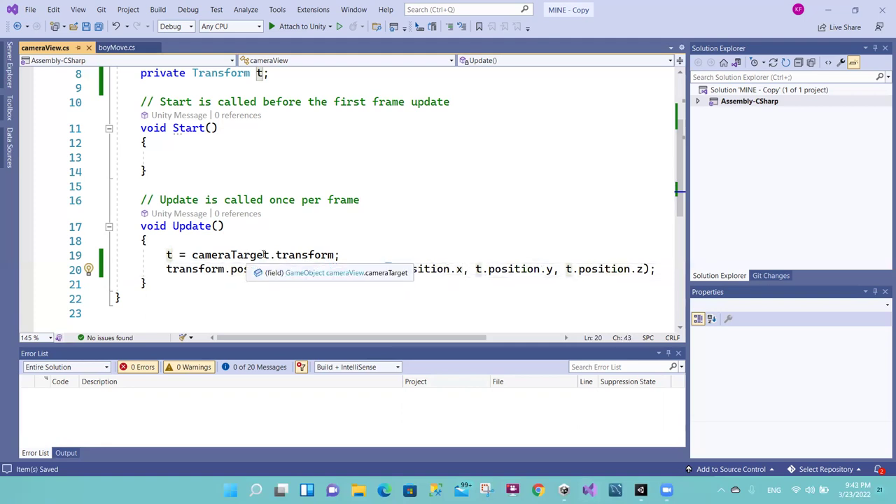
pyautogui.moveTo(269, 255); pyautogui.dragTo(204, 255)
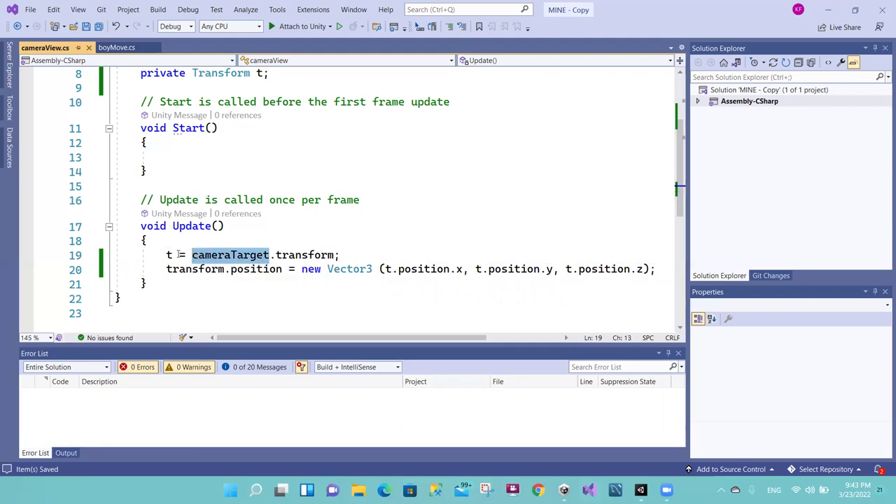
pyautogui.click(173, 255)
pyautogui.moveTo(385, 269); pyautogui.dragTo(392, 272)
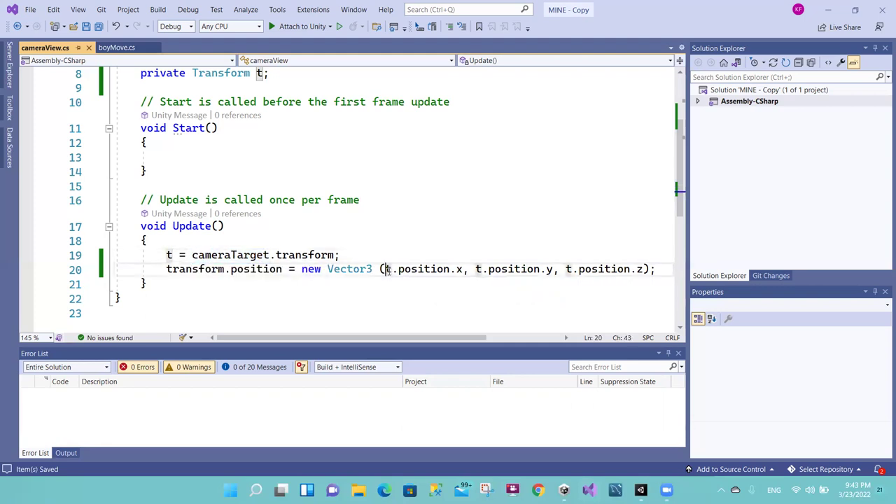
pyautogui.click(462, 270)
pyautogui.moveTo(463, 269); pyautogui.dragTo(384, 272)
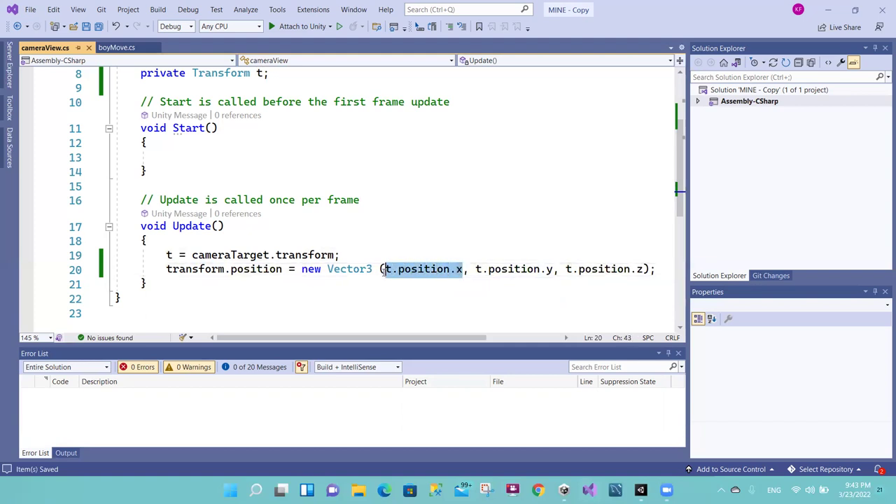
pyautogui.doubleClick(221, 255)
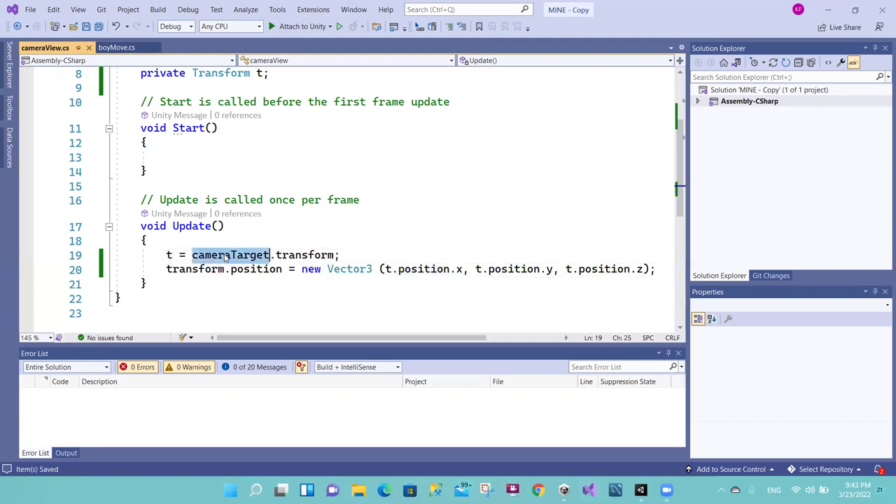
pyautogui.click(552, 270)
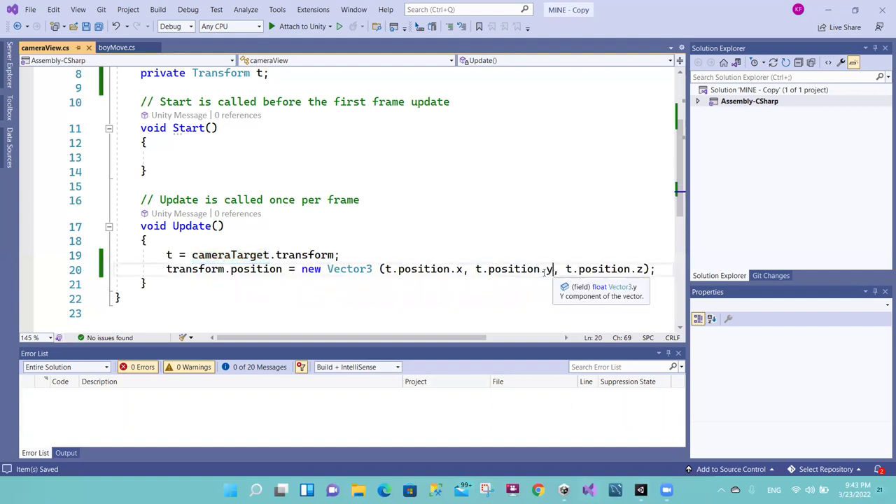
pyautogui.moveTo(552, 270); pyautogui.dragTo(481, 270)
pyautogui.click(489, 269)
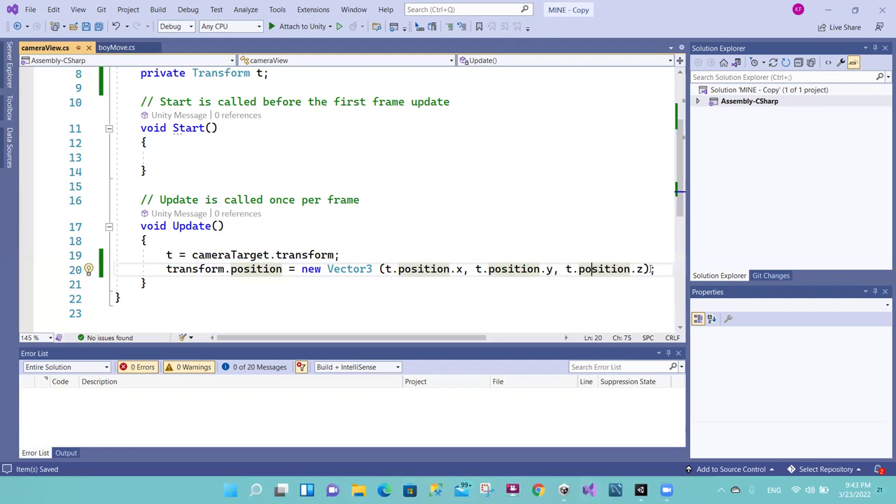
pyautogui.moveTo(643, 269); pyautogui.dragTo(573, 269)
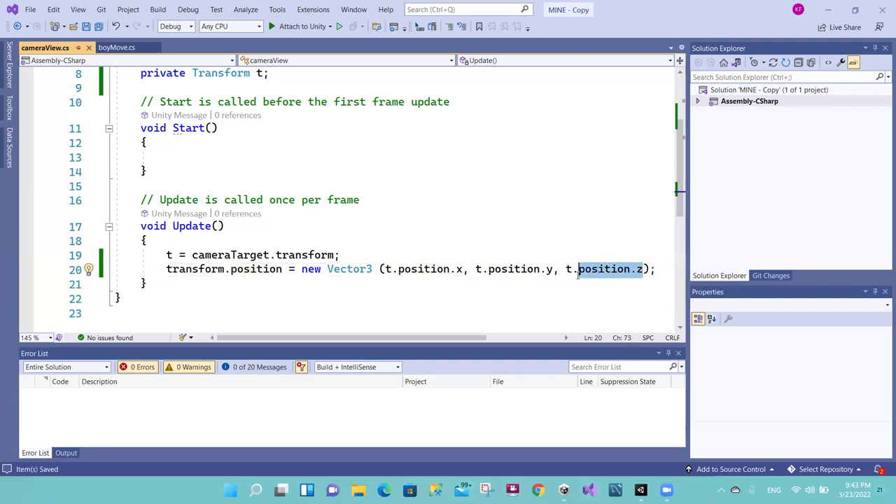
pyautogui.click(571, 270)
# Step: Change line 20's z argument to transform.position.z, save cameraView.cs, and switch back to Unity
pyautogui.write('ransform')
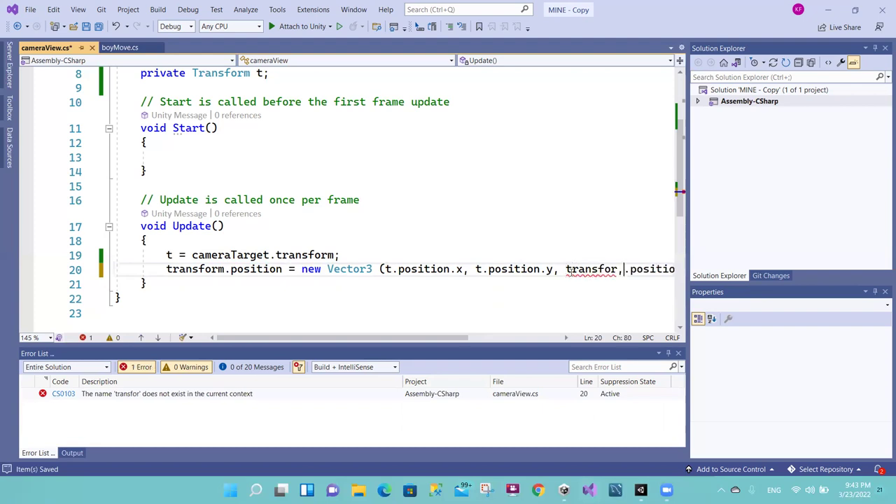
pyautogui.click(614, 273)
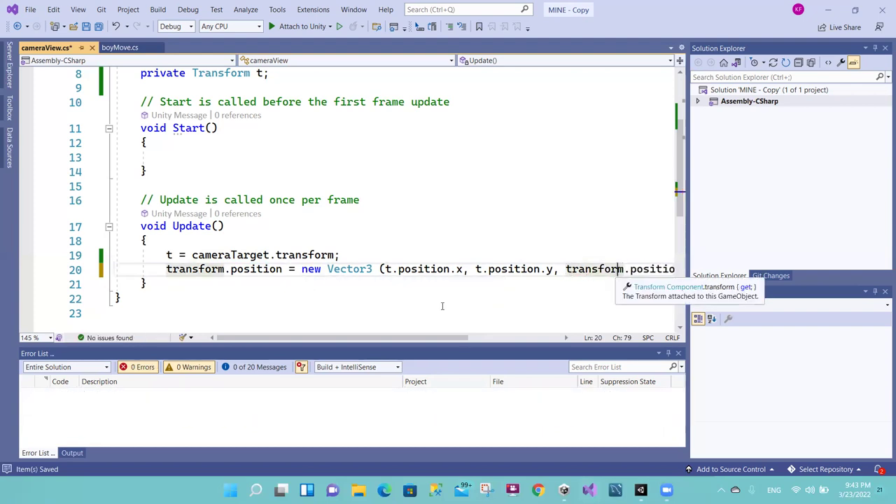
pyautogui.moveTo(356, 339); pyautogui.dragTo(382, 343)
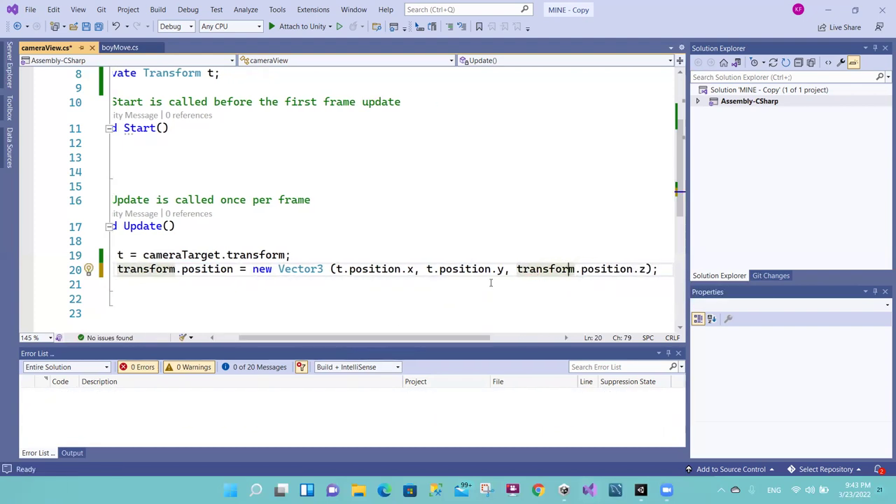
pyautogui.click(644, 270)
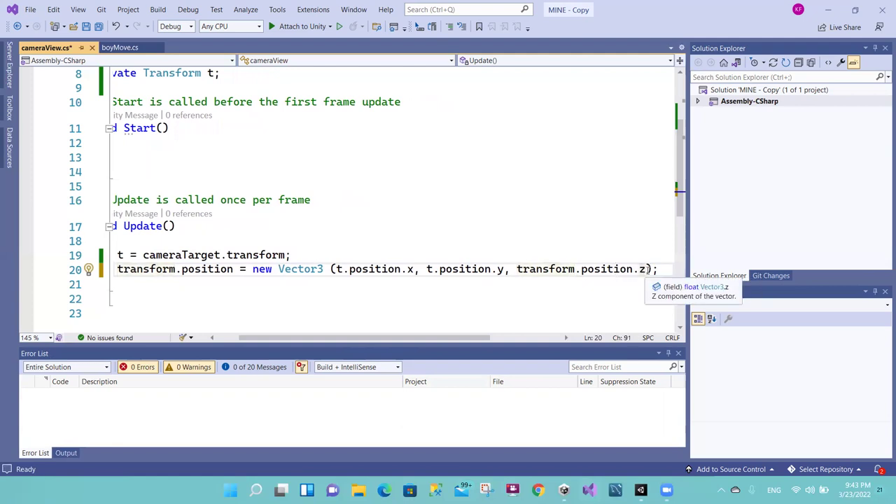
pyautogui.moveTo(644, 270); pyautogui.dragTo(511, 273)
pyautogui.hotkey('ctrl', 's')
pyautogui.moveTo(589, 488)
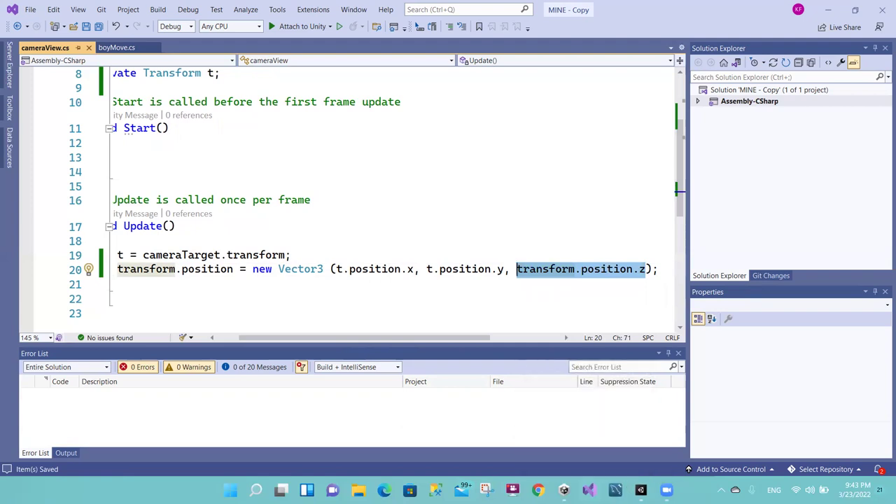
pyautogui.click(563, 489)
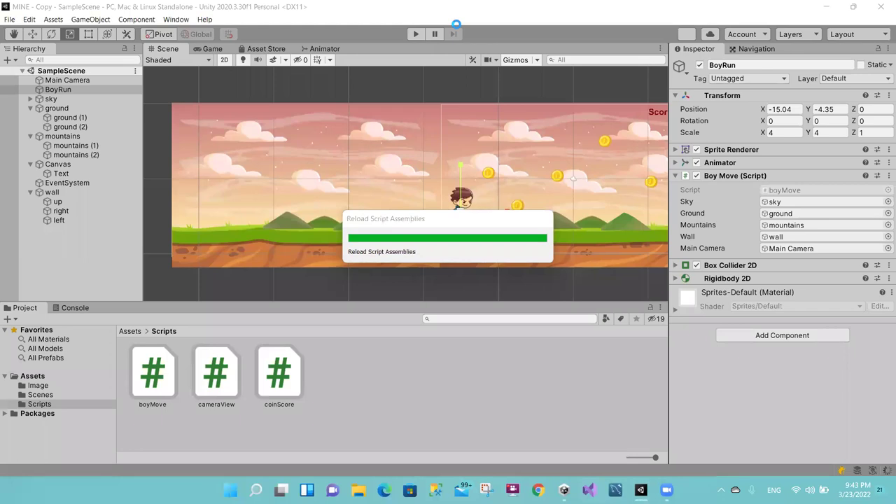
# Step: After the scripts reload, expand the sky group to show sky (1), sky (2) and coins
pyautogui.click(290, 132)
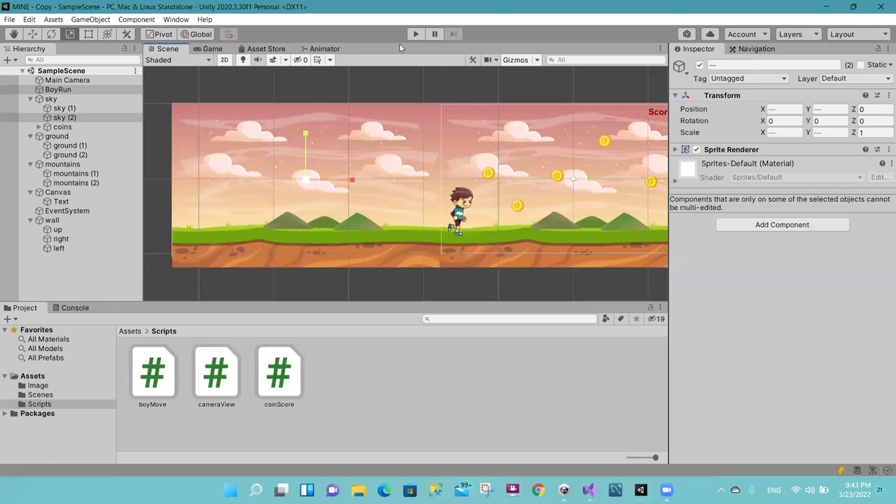
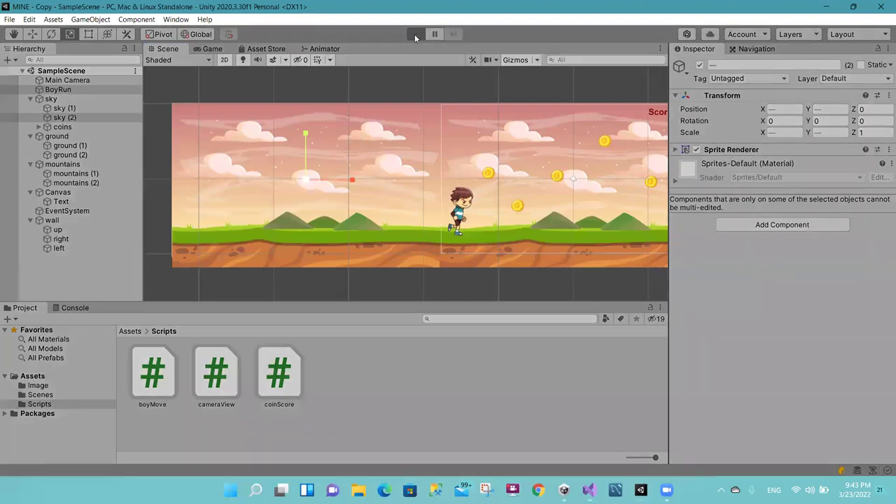
# Step: Test-play the game twice, making the boy jump to collect coins
pyautogui.click(414, 34)
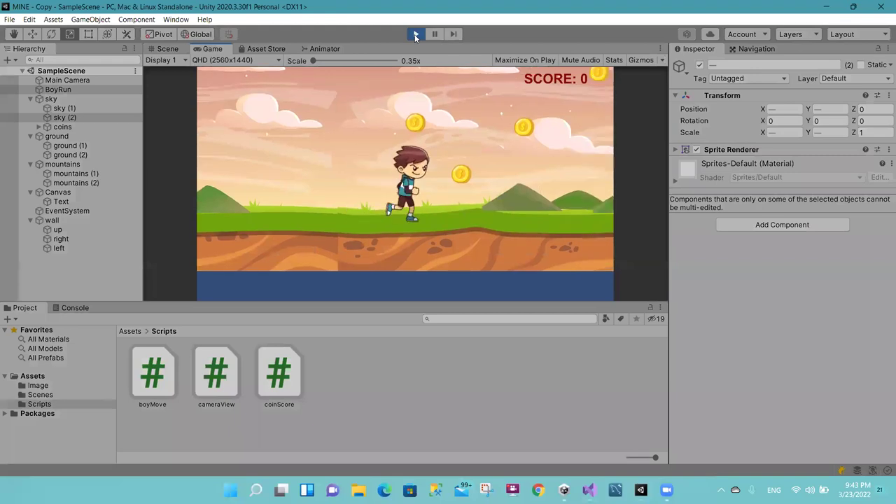
pyautogui.press('space')
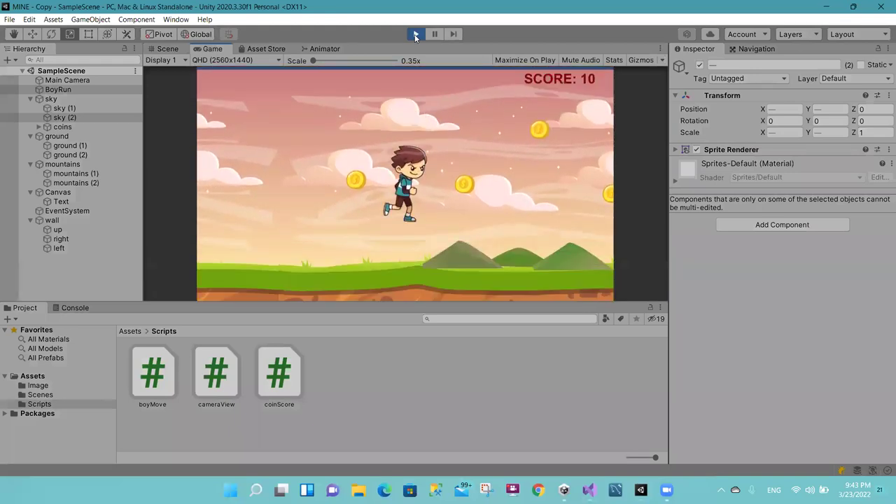
pyautogui.press('space')
pyautogui.press('space')
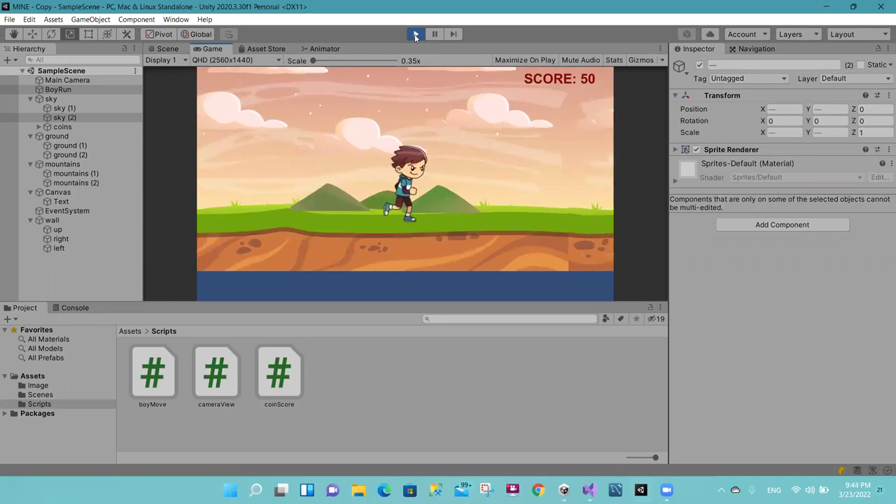
pyautogui.press('space')
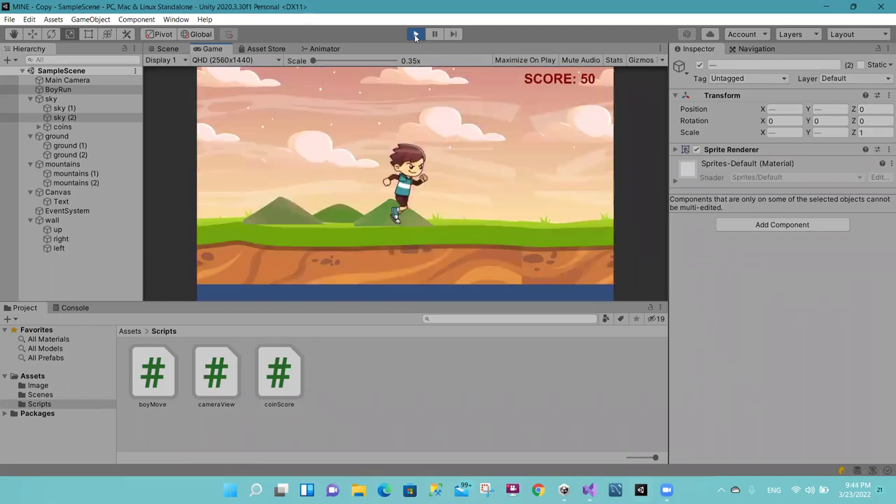
pyautogui.click(415, 35)
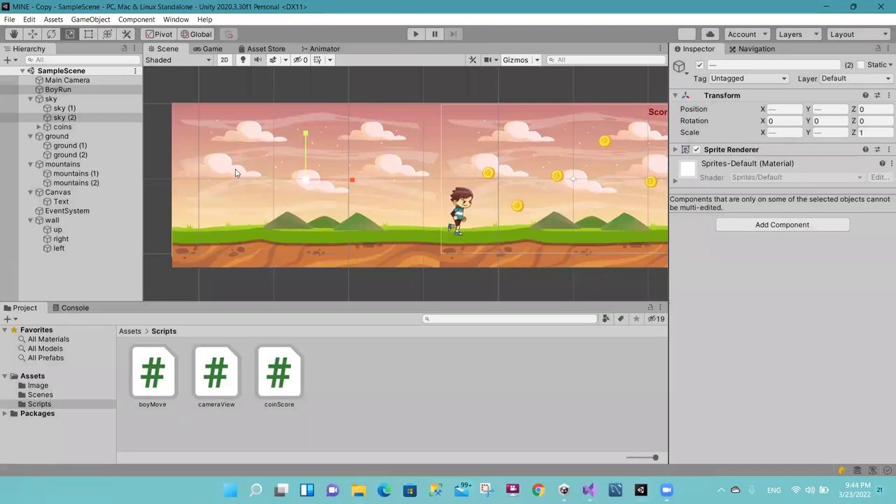
pyautogui.click(416, 34)
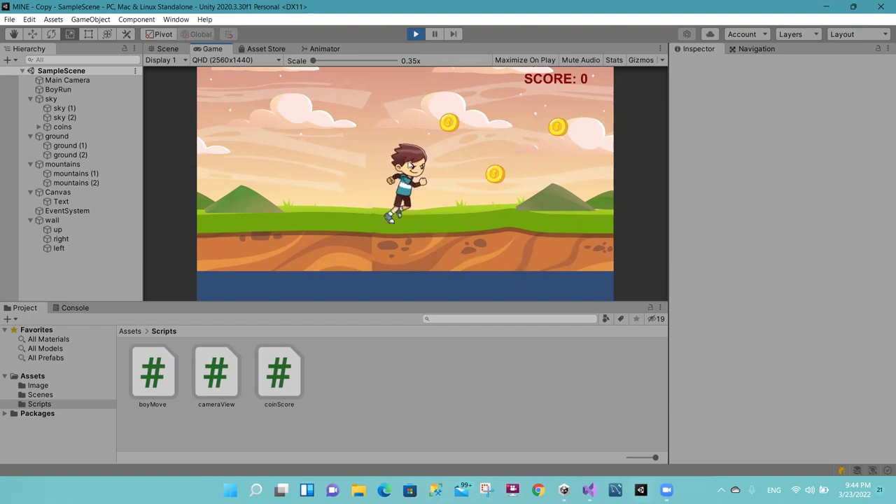
pyautogui.click(415, 34)
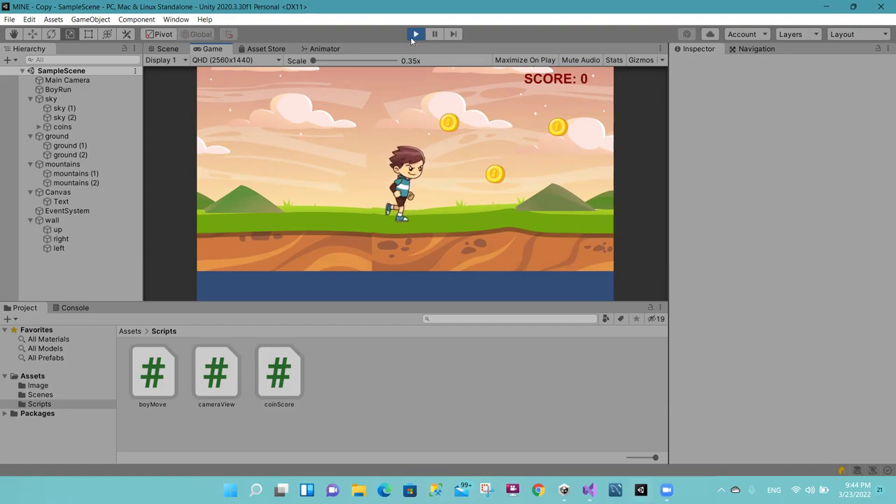
# Step: Select ground, ground (1) and ground (2) and scale them taller and wider
pyautogui.click(60, 137)
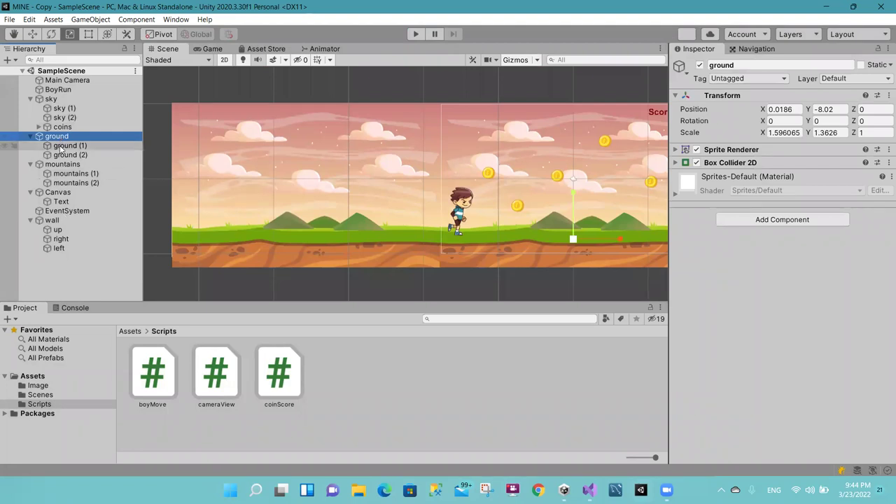
pyautogui.keyDown('ctrl'); pyautogui.click(66, 145); pyautogui.keyUp('ctrl')
pyautogui.keyDown('ctrl'); pyautogui.click(63, 164); pyautogui.keyUp('ctrl')
pyautogui.click(59, 137)
pyautogui.keyDown('shift'); pyautogui.click(67, 155); pyautogui.keyUp('shift')
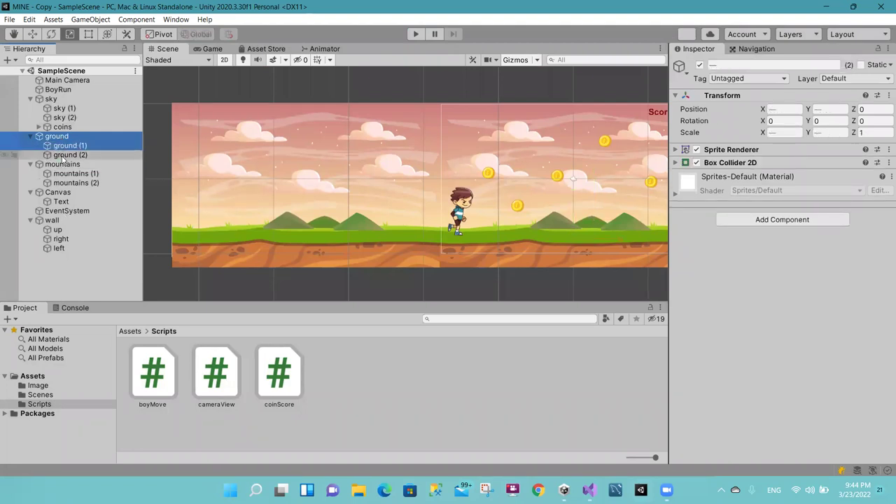
pyautogui.click(70, 39)
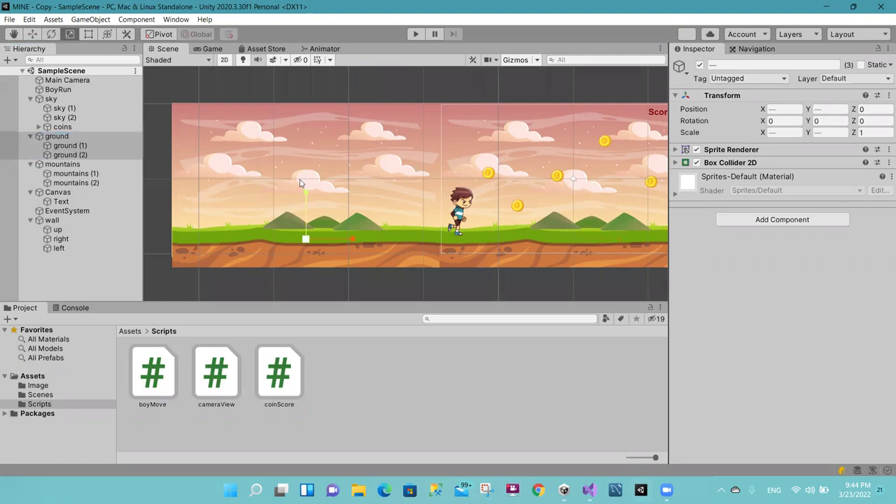
pyautogui.moveTo(306, 224); pyautogui.dragTo(303, 210)
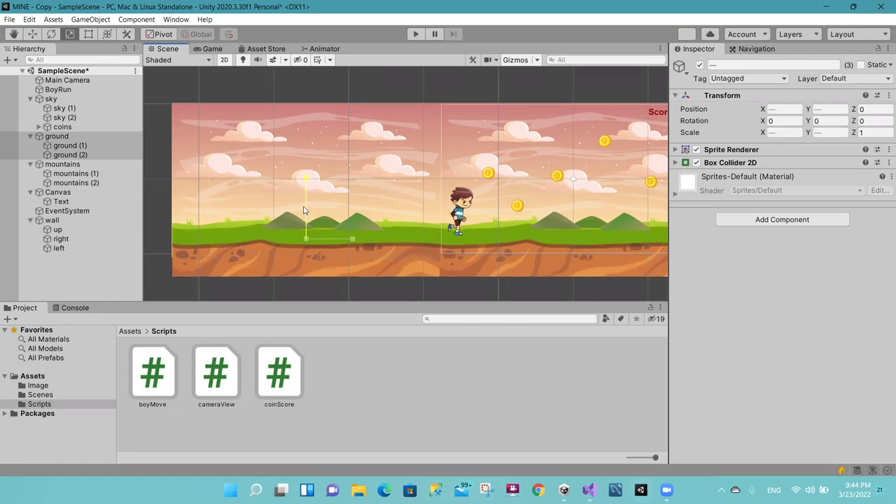
pyautogui.moveTo(304, 210); pyautogui.dragTo(302, 202)
pyautogui.moveTo(354, 242); pyautogui.dragTo(356, 242)
# Step: Save the scene, run a quick test, then stretch the ground pieces slightly taller
pyautogui.hotkey('ctrl', 's')
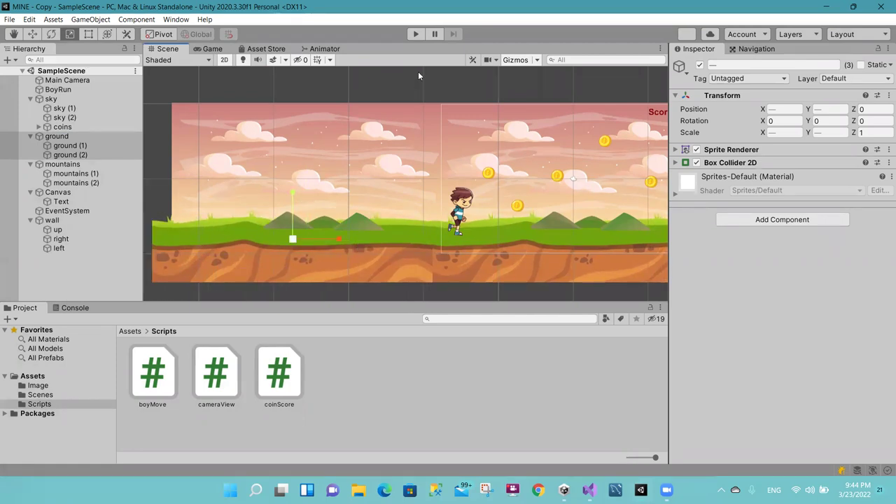
pyautogui.click(415, 33)
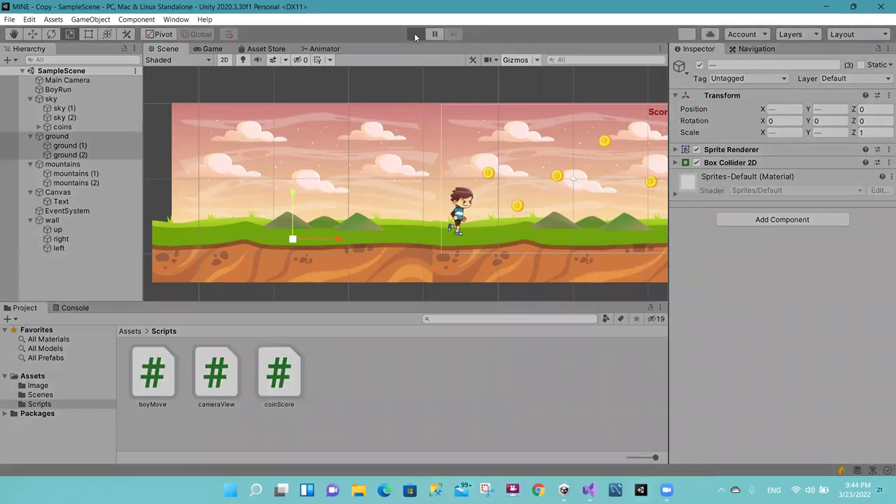
pyautogui.click(415, 35)
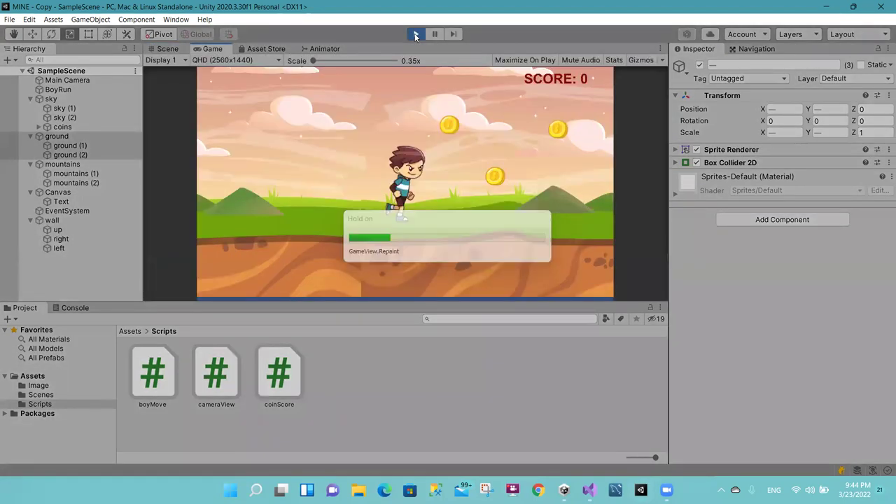
pyautogui.click(415, 34)
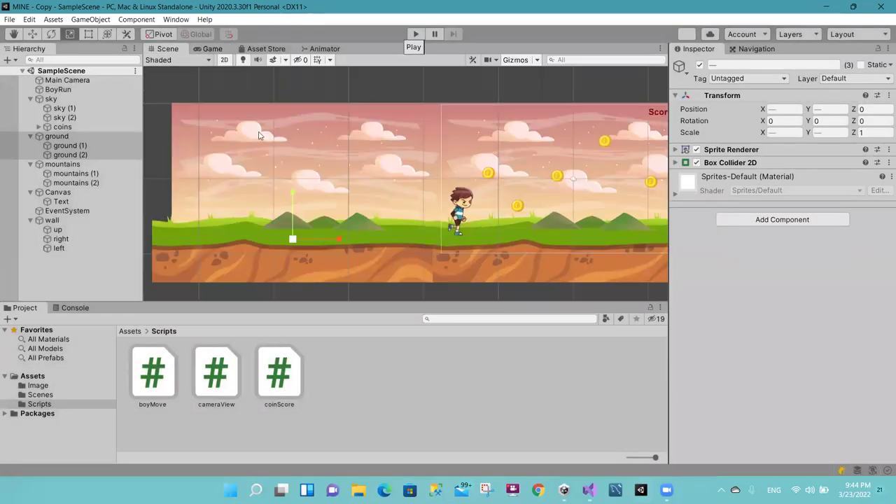
pyautogui.moveTo(293, 217); pyautogui.dragTo(293, 215)
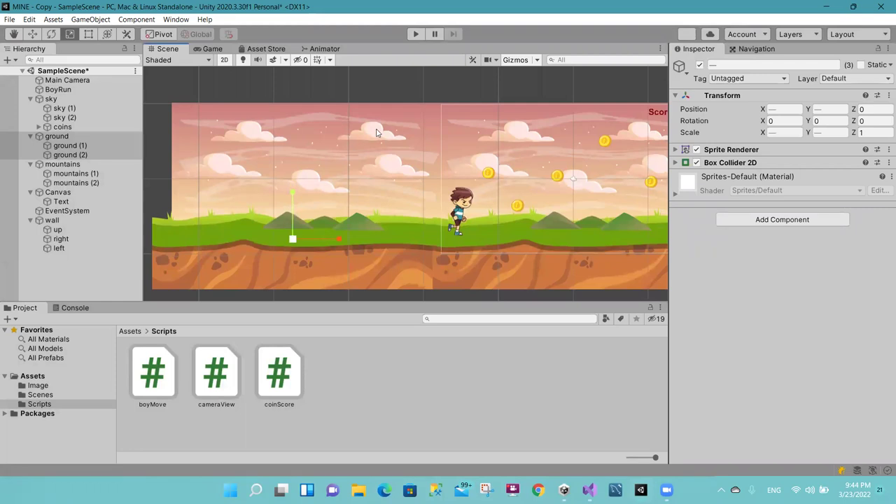
# Step: Select sky, sky (1) and sky (2) and shift them slightly left
pyautogui.click(56, 99)
pyautogui.keyDown('ctrl'); pyautogui.click(59, 109); pyautogui.keyUp('ctrl')
pyautogui.keyDown('ctrl'); pyautogui.click(61, 117); pyautogui.keyUp('ctrl')
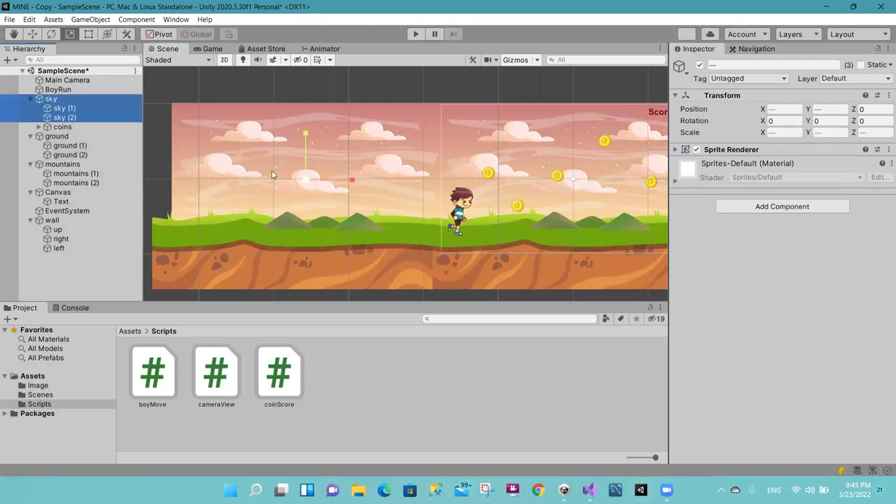
pyautogui.moveTo(353, 184); pyautogui.dragTo(356, 185)
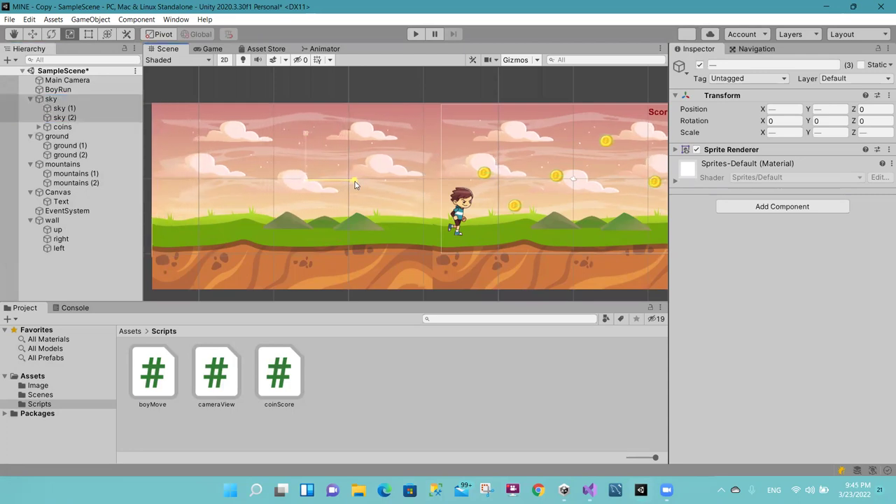
# Step: Test-play the game, collecting coins up to SCORE: 40, then stop
pyautogui.click(417, 34)
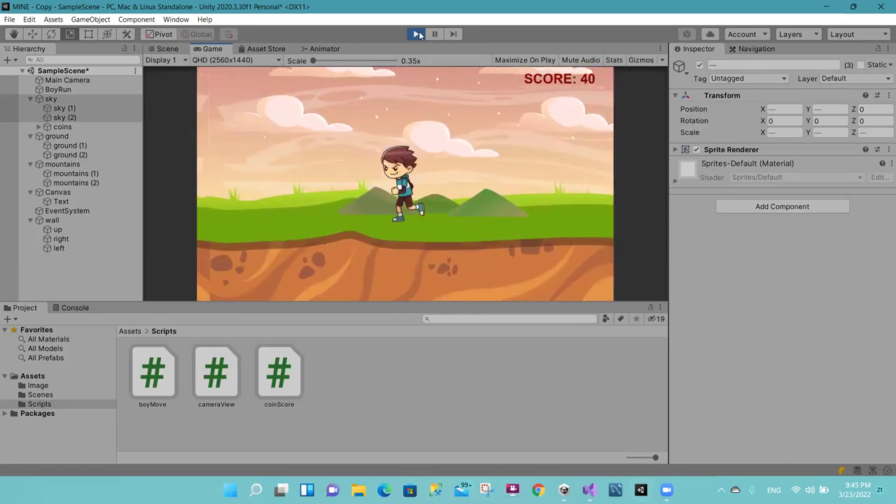
pyautogui.click(418, 34)
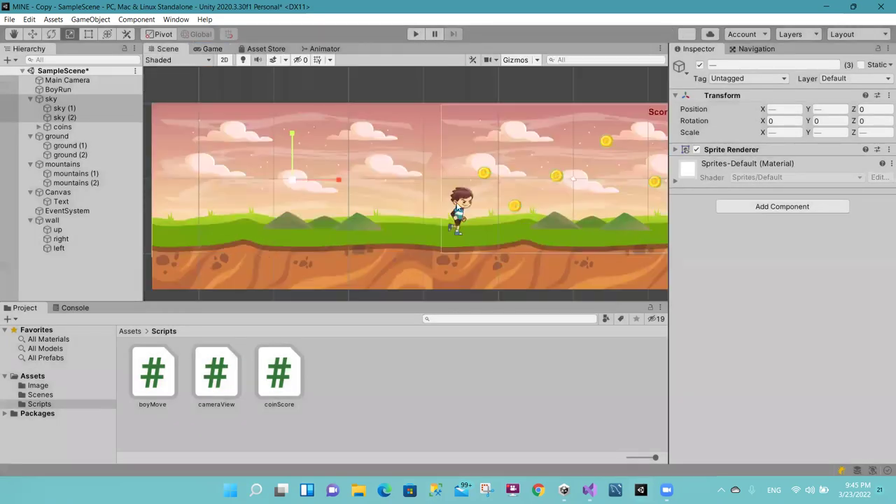
pyautogui.click(458, 212)
# Step: Raise BoyRun slightly above the grass to about Y -3.42
pyautogui.click(79, 90)
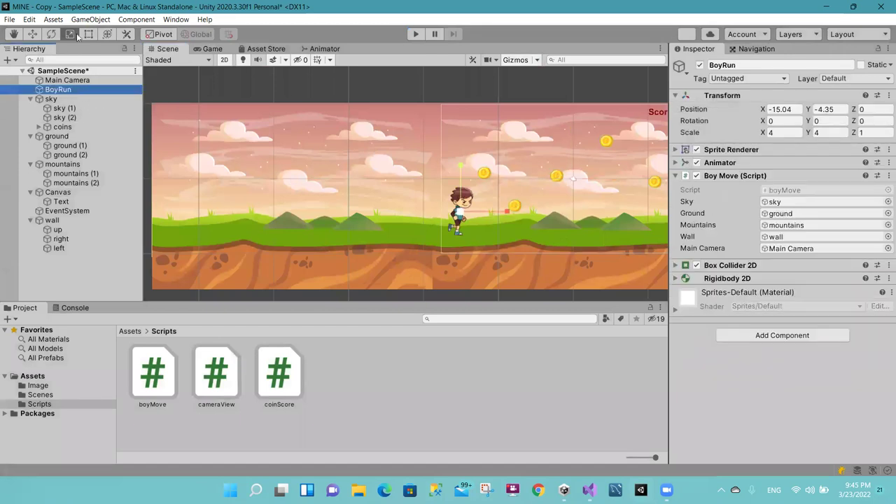
pyautogui.click(31, 35)
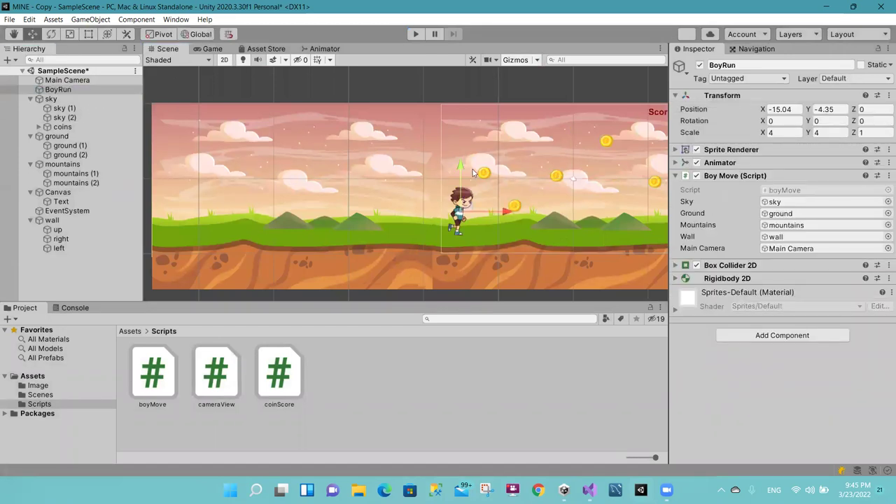
pyautogui.moveTo(460, 198); pyautogui.dragTo(460, 187)
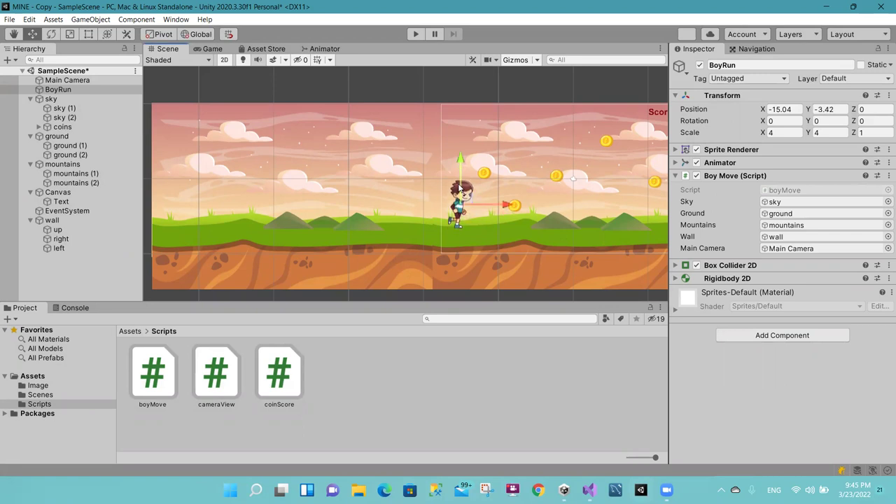
# Step: Test-play the game, making the boy jump once, then stop
pyautogui.click(415, 35)
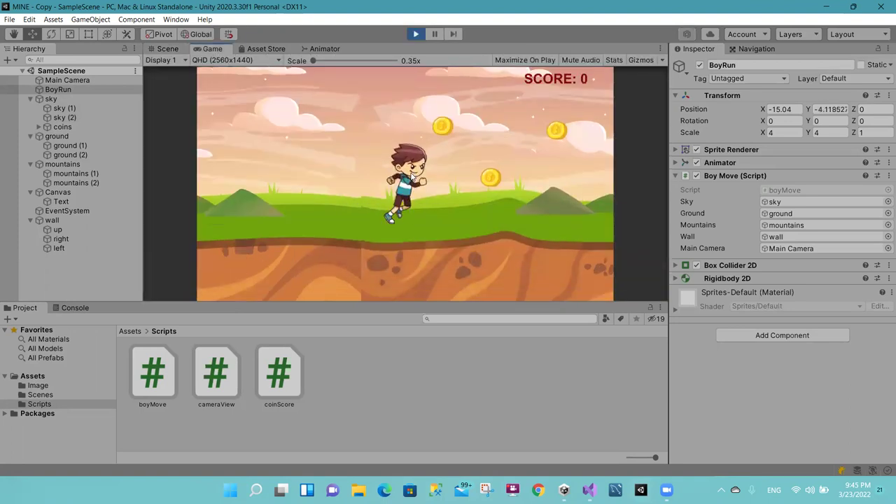
pyautogui.press('space')
pyautogui.click(417, 39)
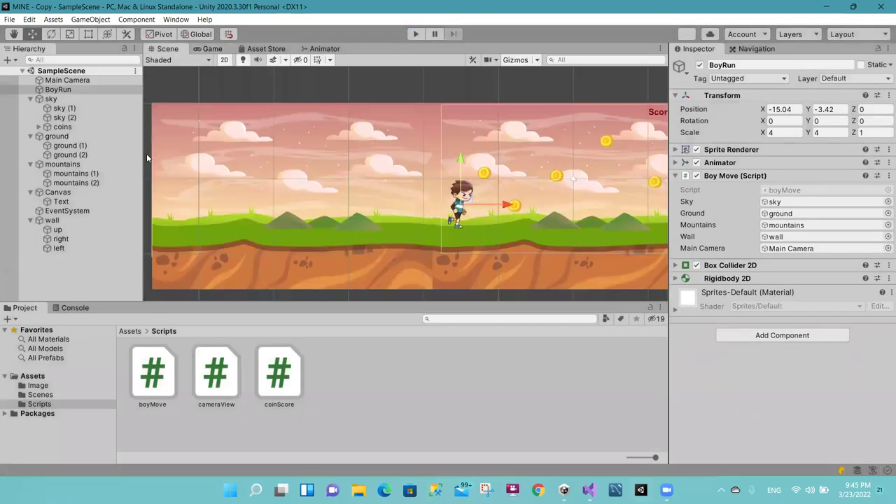
# Step: Raise the top edge of the ground object's Box Collider 2D to the grass
pyautogui.click(69, 147)
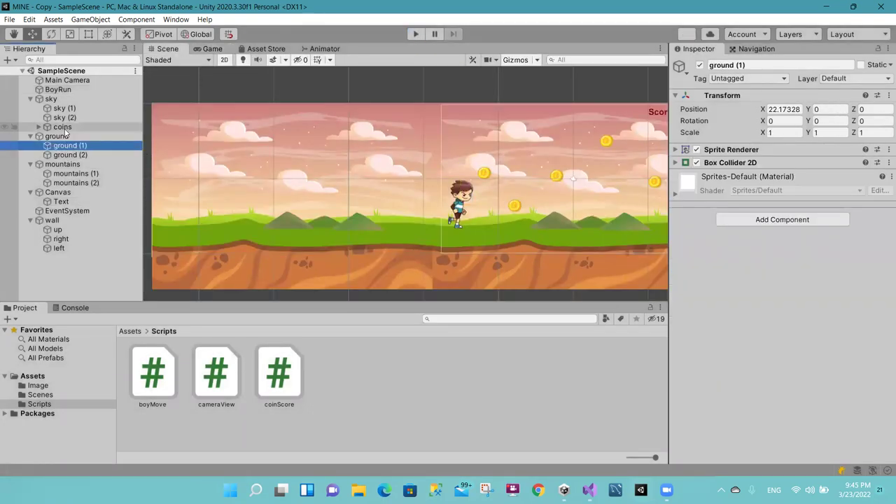
pyautogui.click(66, 137)
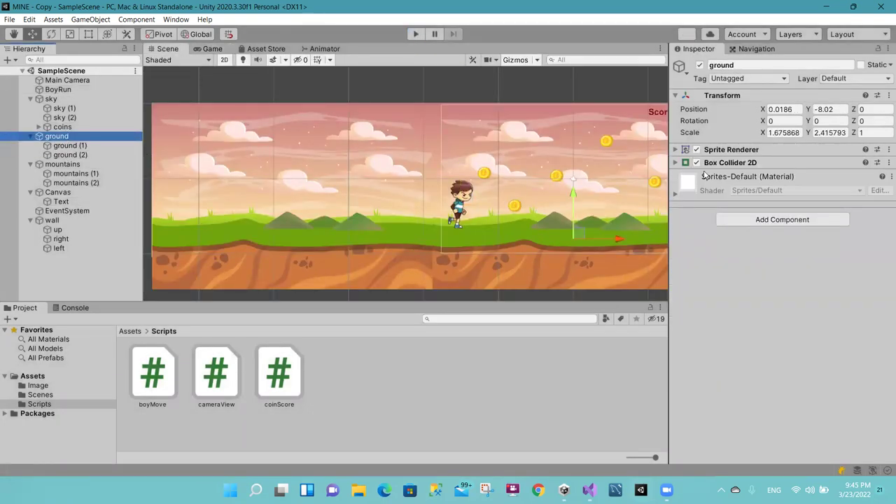
pyautogui.click(770, 163)
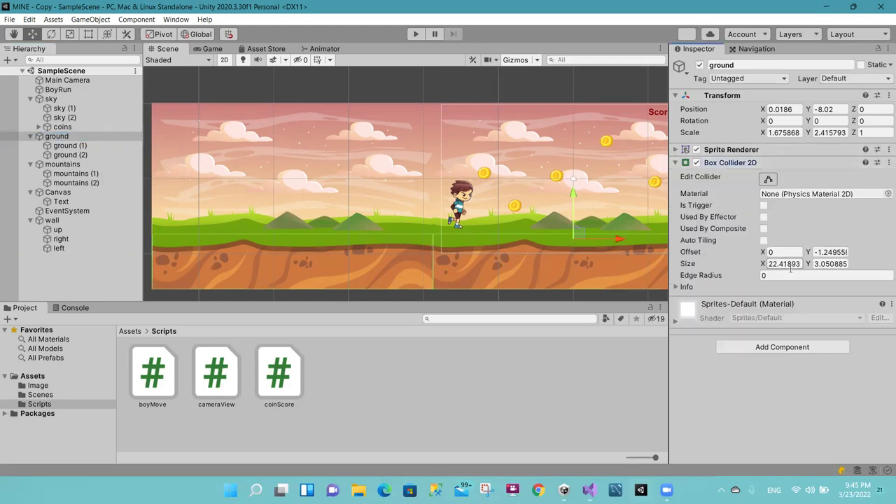
pyautogui.click(767, 179)
pyautogui.moveTo(576, 237); pyautogui.dragTo(576, 231)
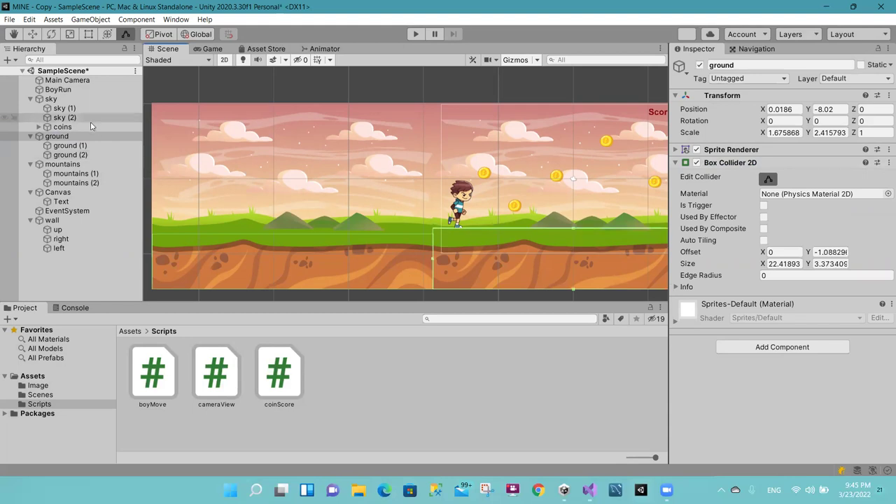
# Step: Raise ground (2)'s collider top to the grass (size Y 3.308904, offset Y -1.120548)
pyautogui.click(97, 146)
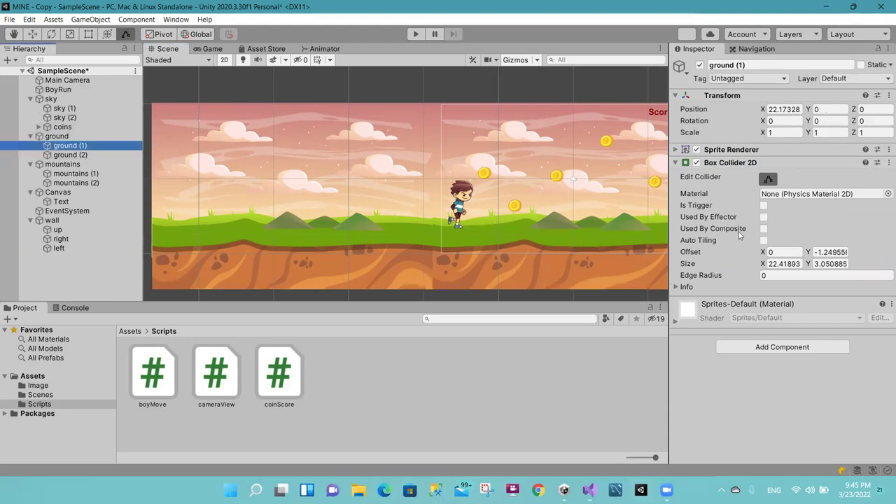
pyautogui.click(106, 155)
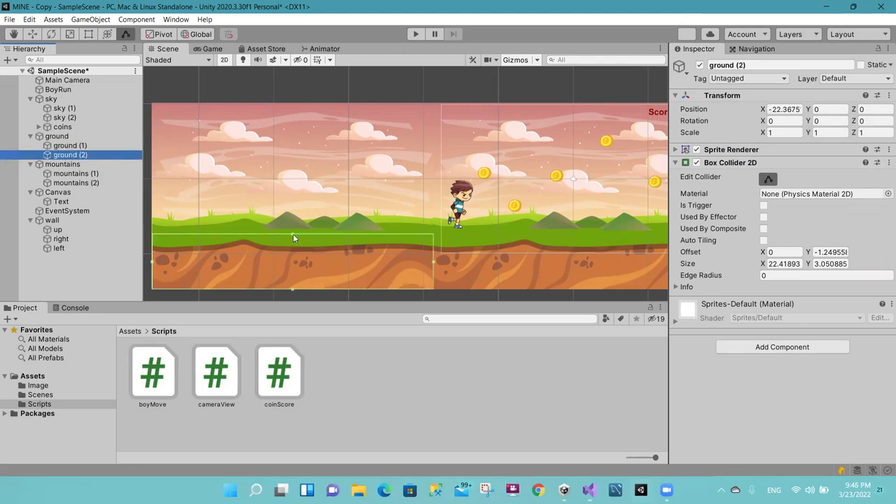
pyautogui.moveTo(294, 239); pyautogui.dragTo(293, 232)
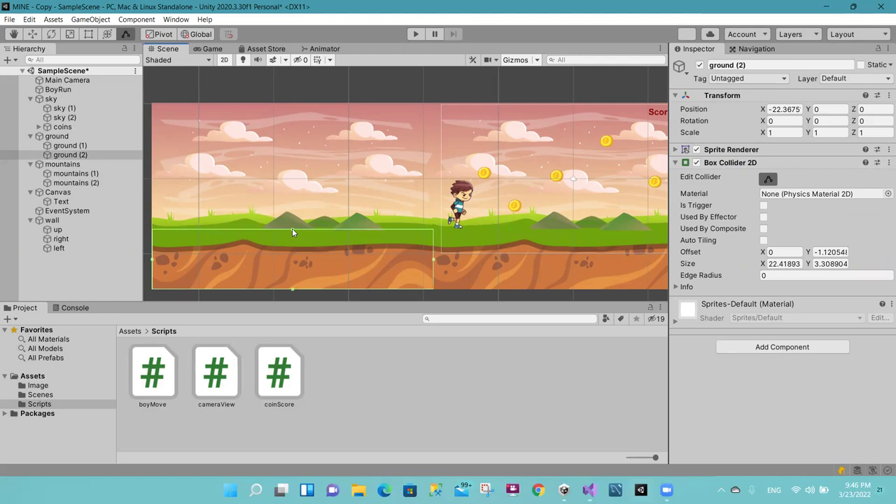
pyautogui.keyDown('ctrl'); pyautogui.click(100, 137); pyautogui.keyUp('ctrl')
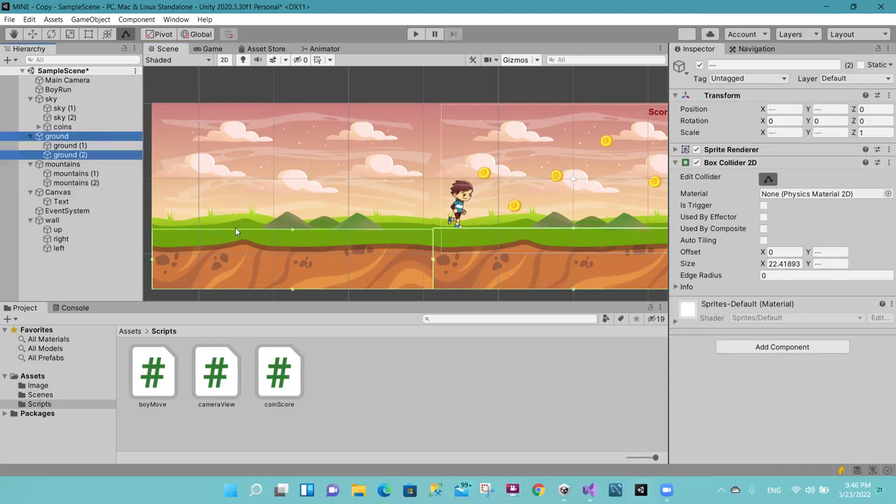
pyautogui.click(293, 233)
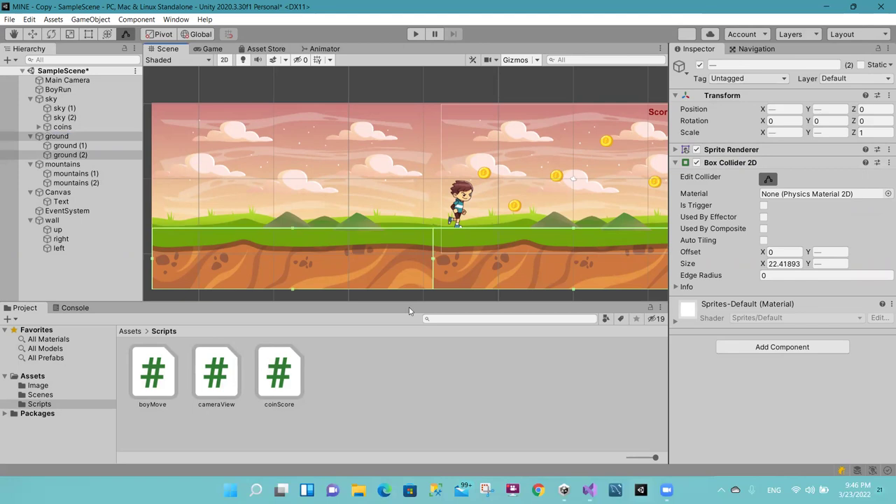
pyautogui.click(13, 34)
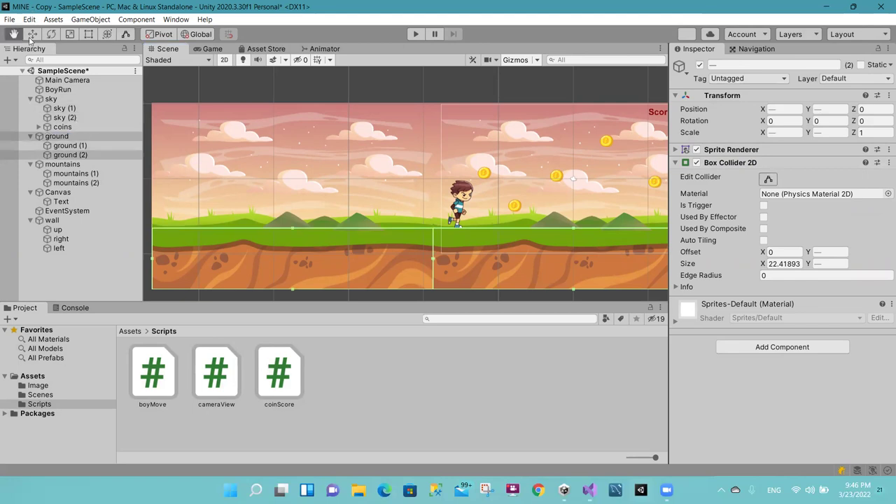
pyautogui.press('f')
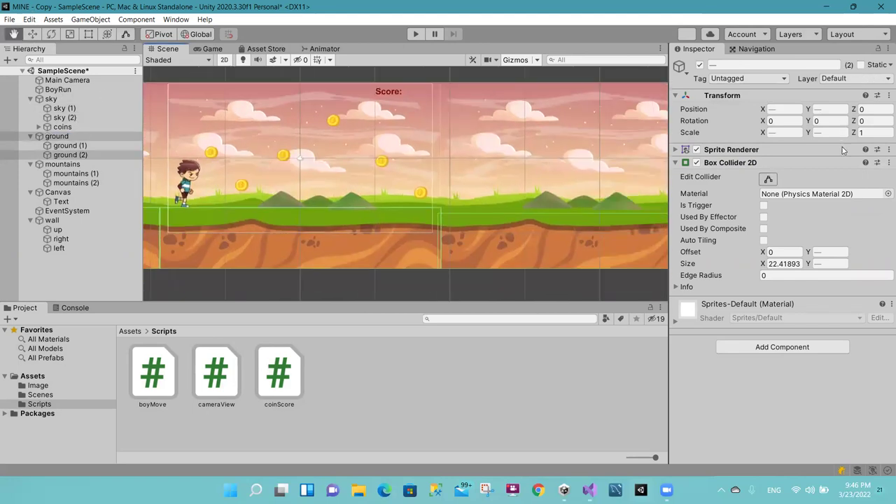
# Step: Lift ground (1)'s collider top so the colliders share size Y 3.373409, offset Y -1.088296, then play
pyautogui.click(126, 147)
pyautogui.keyDown('ctrl'); pyautogui.click(123, 135); pyautogui.keyUp('ctrl')
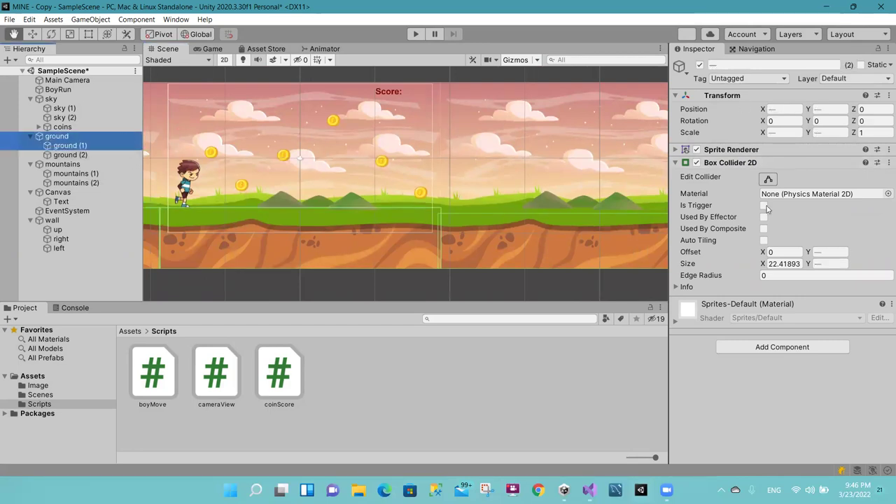
pyautogui.click(768, 179)
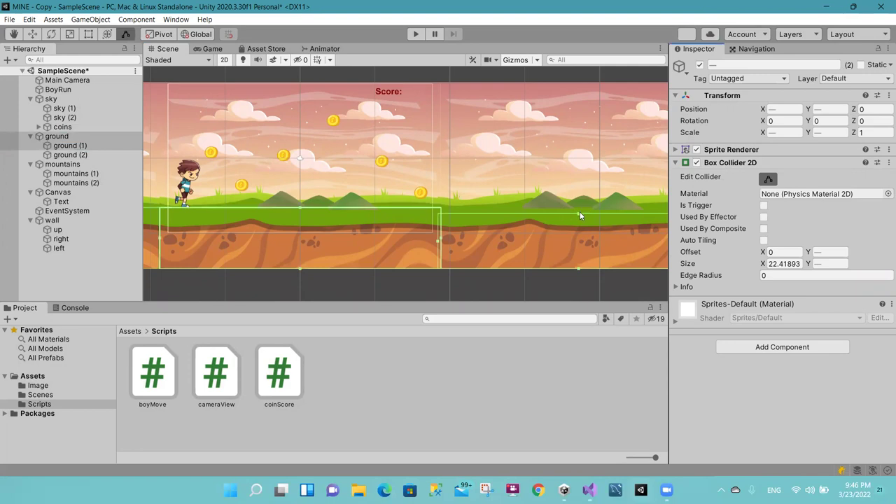
pyautogui.moveTo(579, 213); pyautogui.dragTo(579, 208)
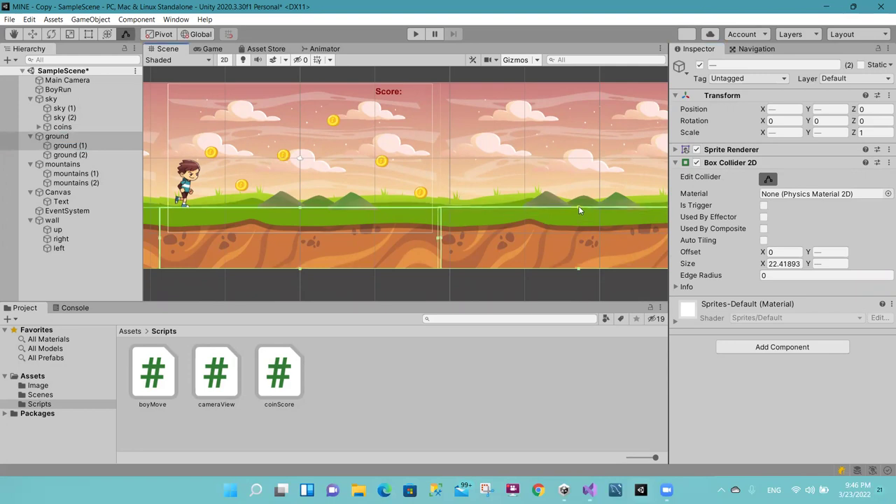
pyautogui.click(412, 36)
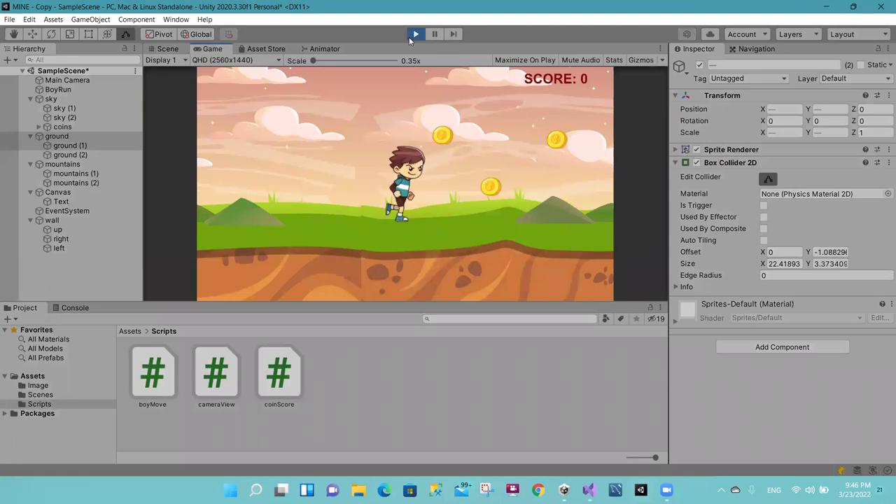
# Step: Jump to collect coins until SCORE: 60, then exit Play mode
pyautogui.press('space')
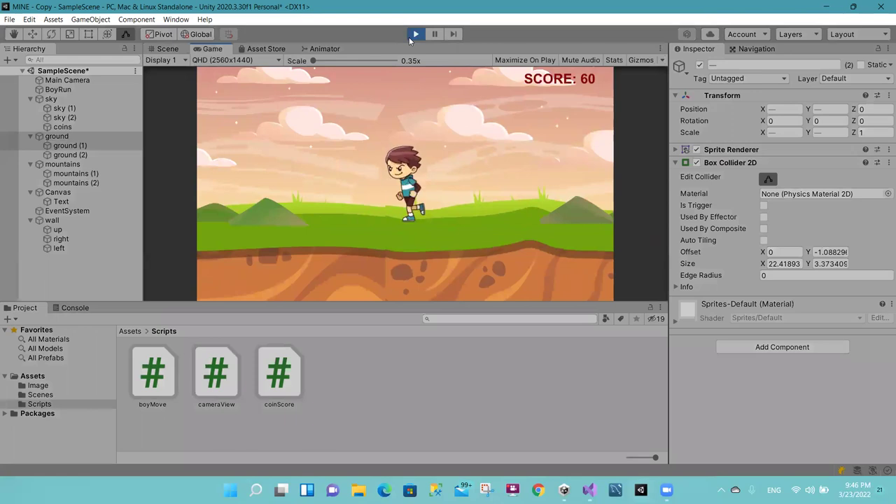
pyautogui.click(411, 36)
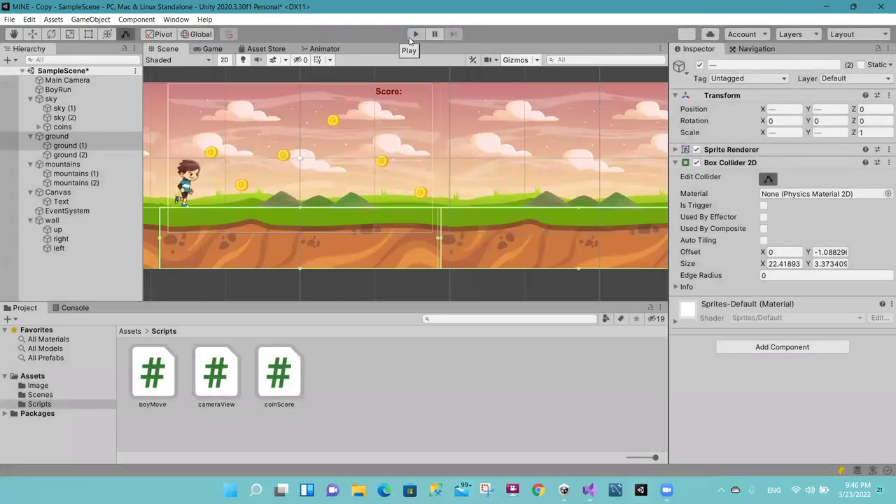